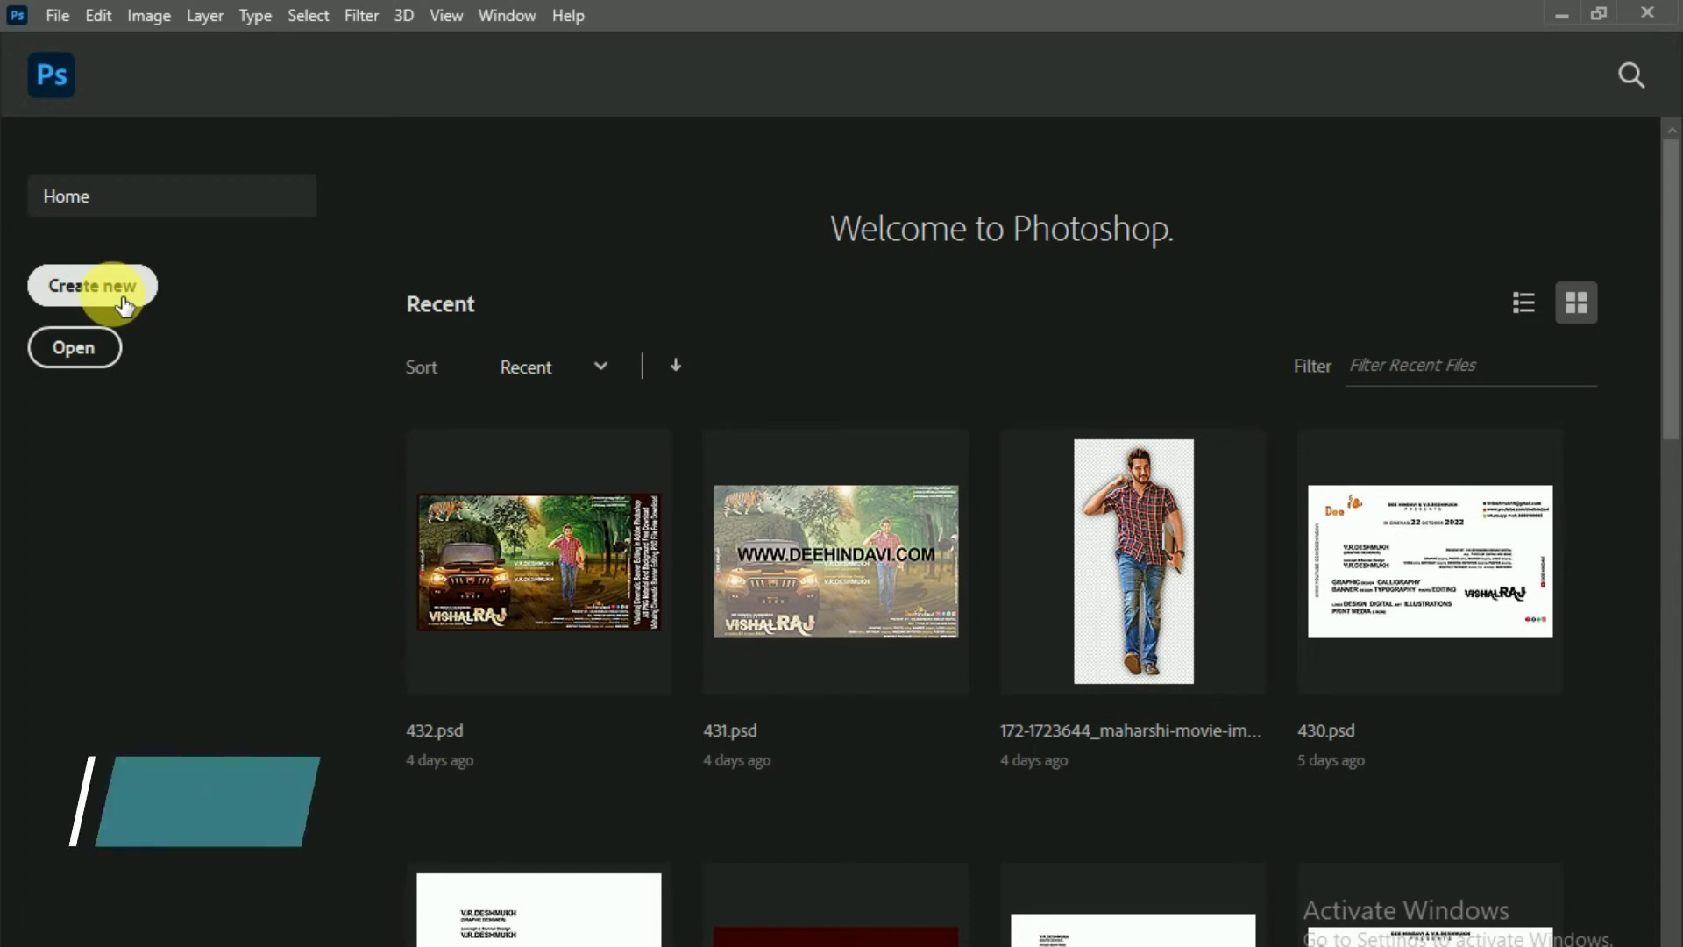
- Create an 18 × 12 inch CMYK Color document and place photo IMG_20220302_160931_321 centrally
click(112, 294)
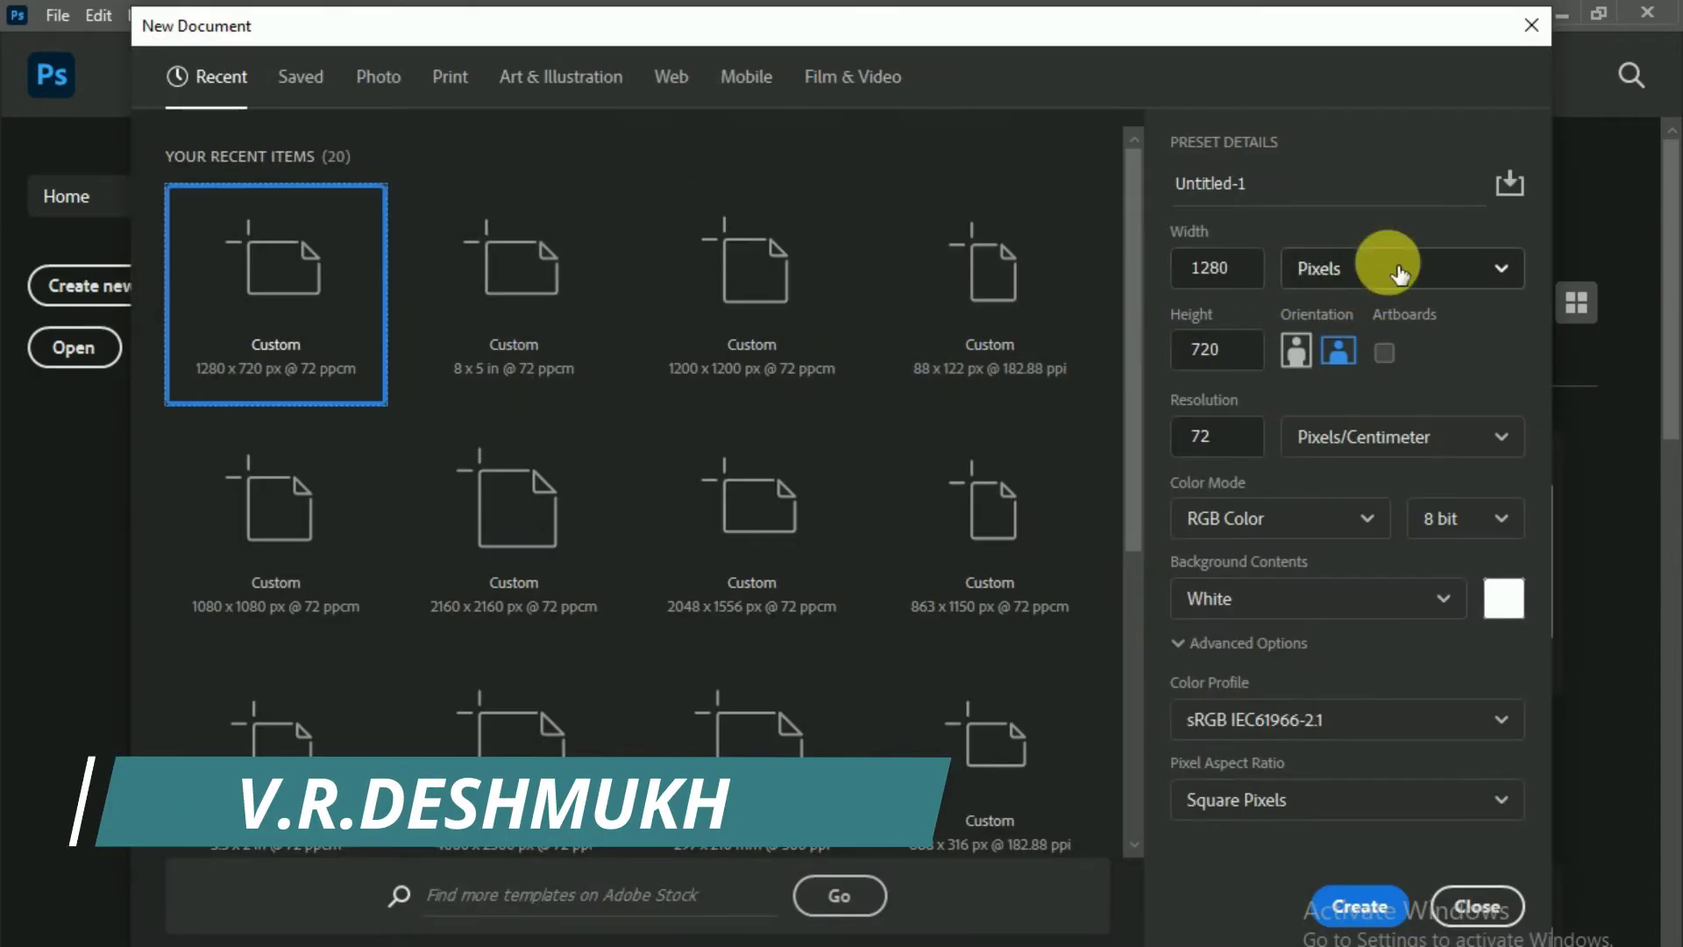
click(1448, 269)
click(1368, 375)
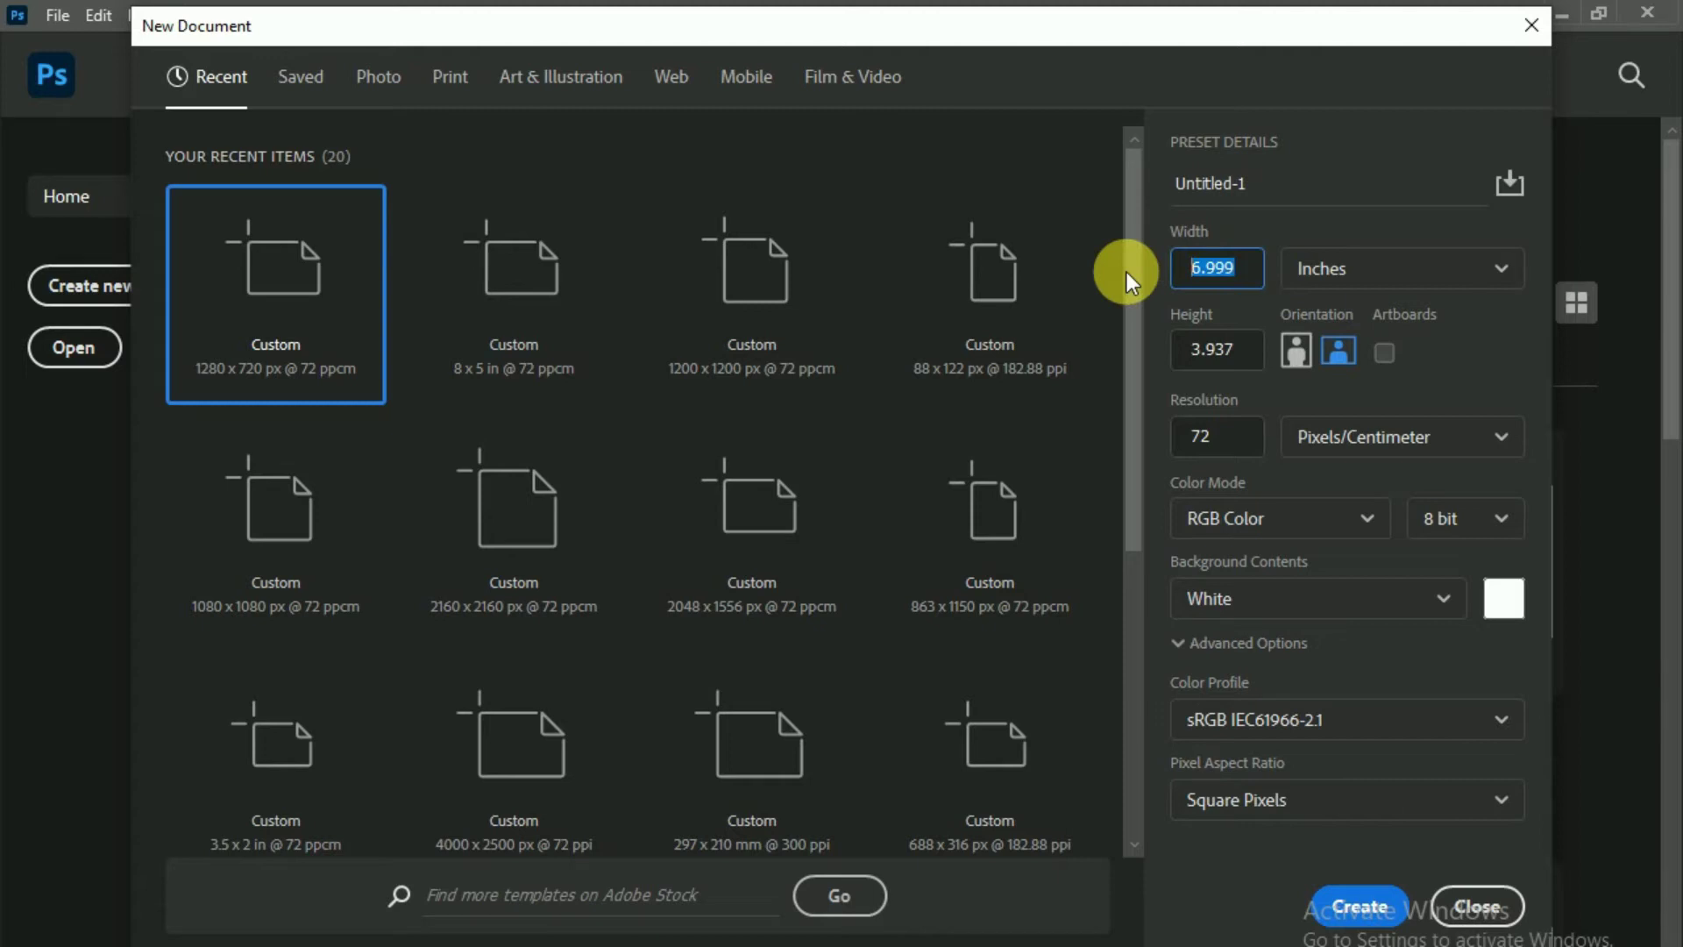
text(18)
click(1193, 372)
text(12)
key(Tab)
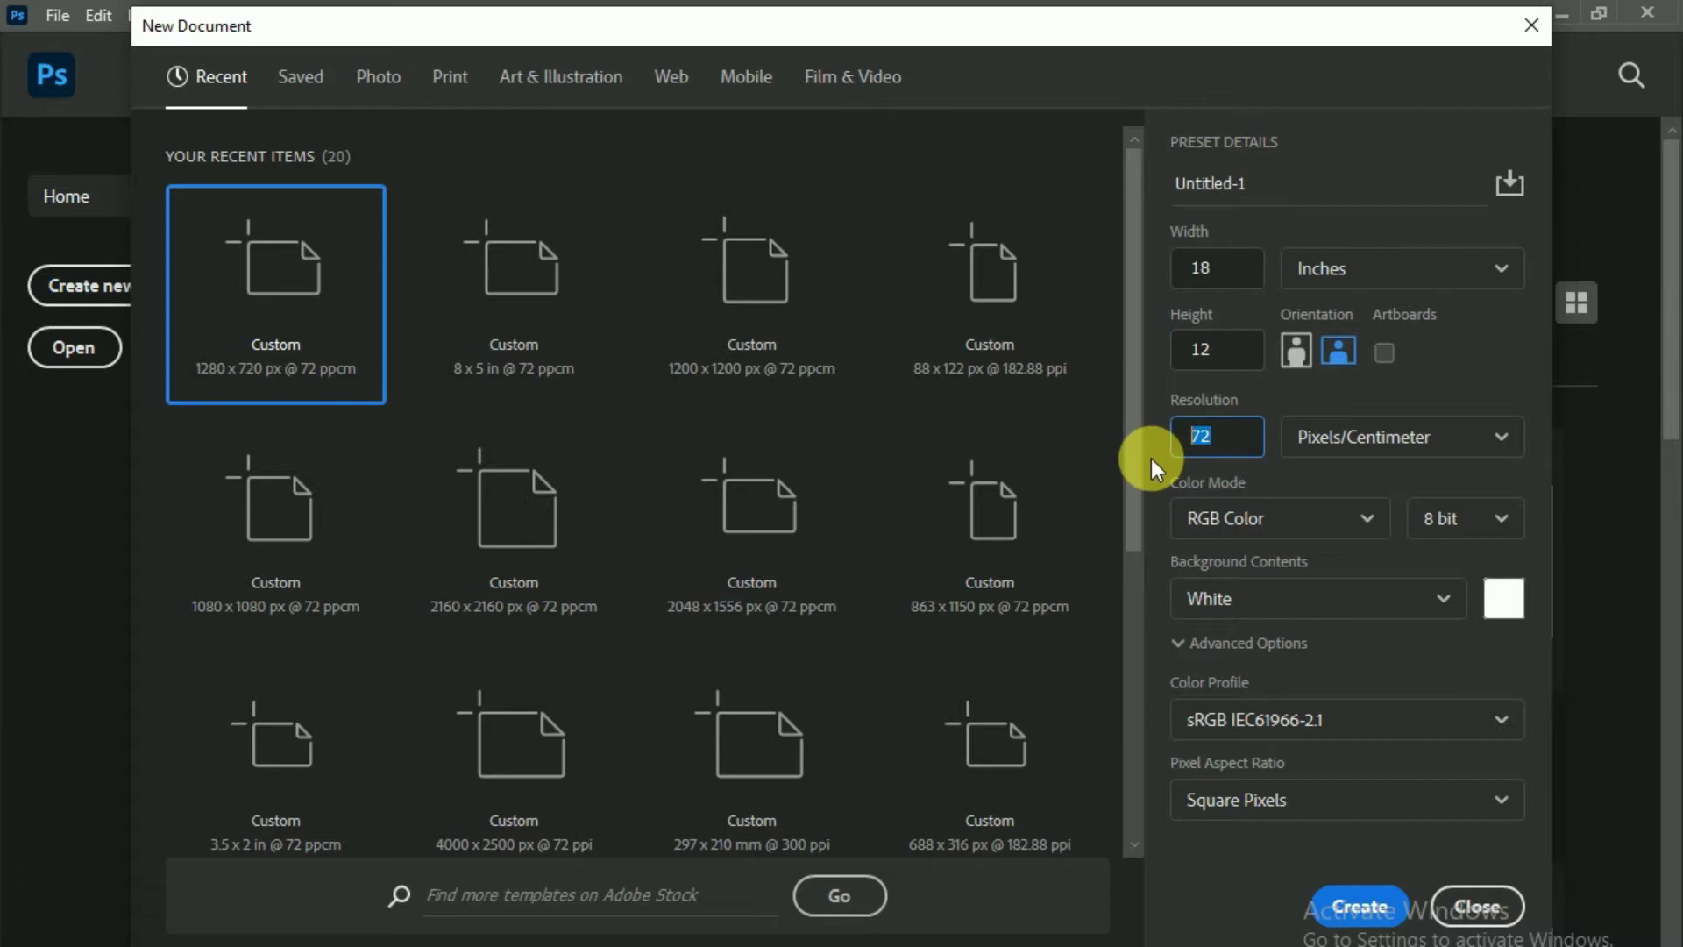
click(1269, 518)
click(1262, 702)
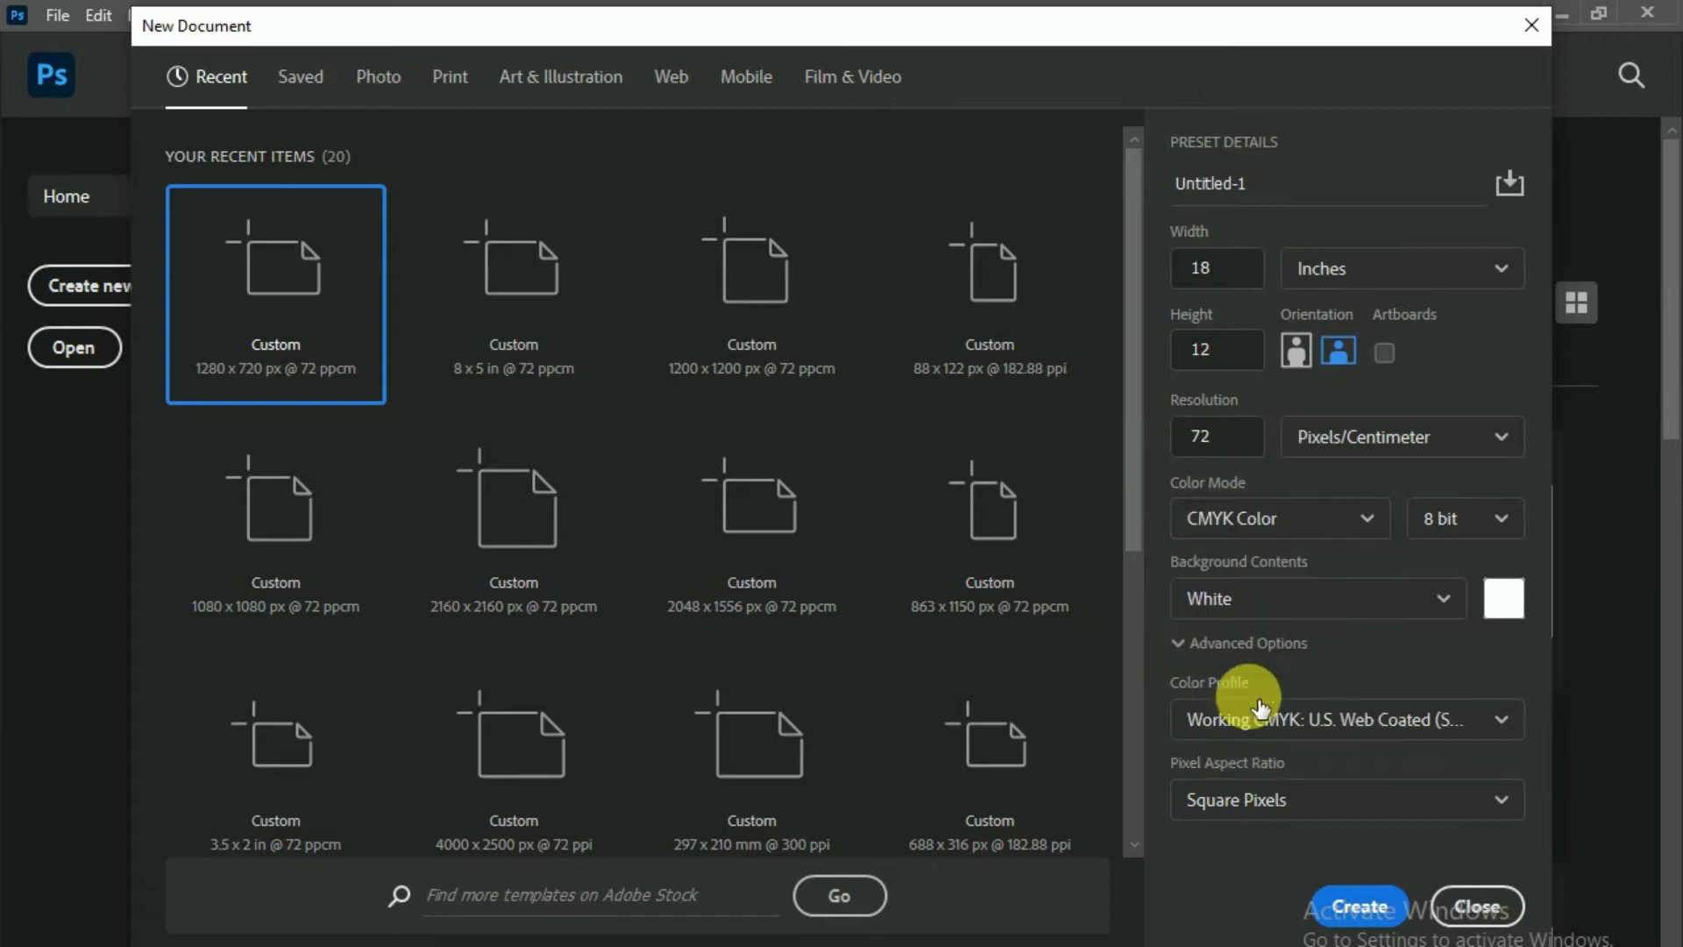
click(1338, 908)
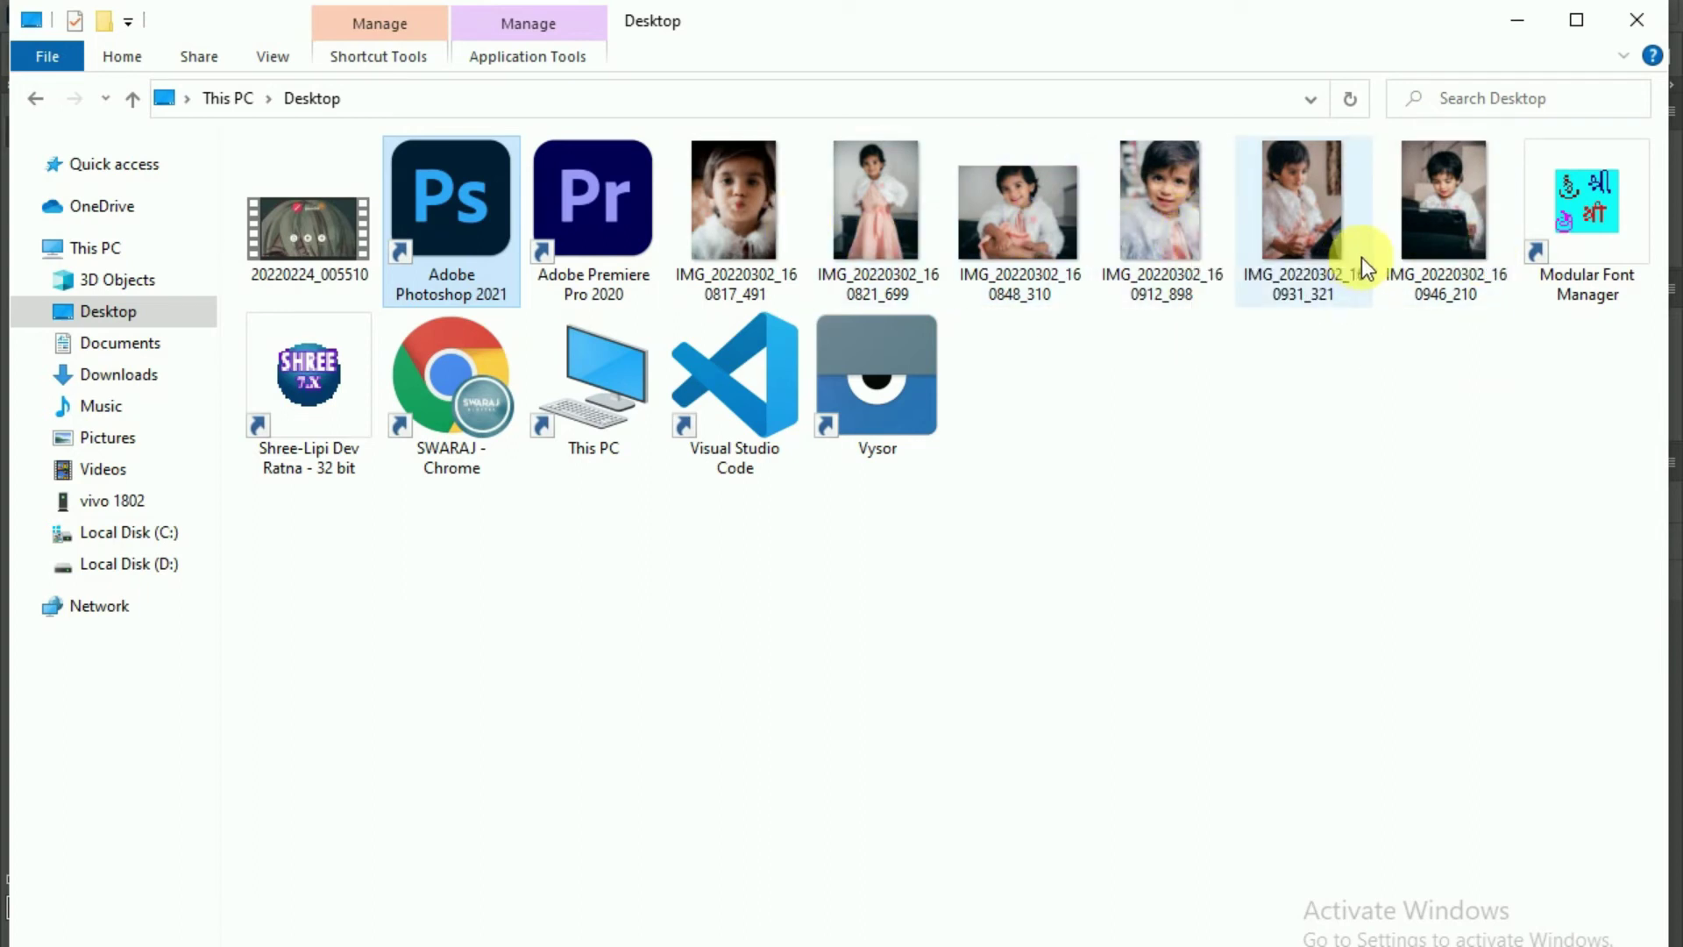
mouse_move(1301, 230)
mouse_down()
mouse_move(960, 912)
mouse_move(628, 584)
mouse_up()
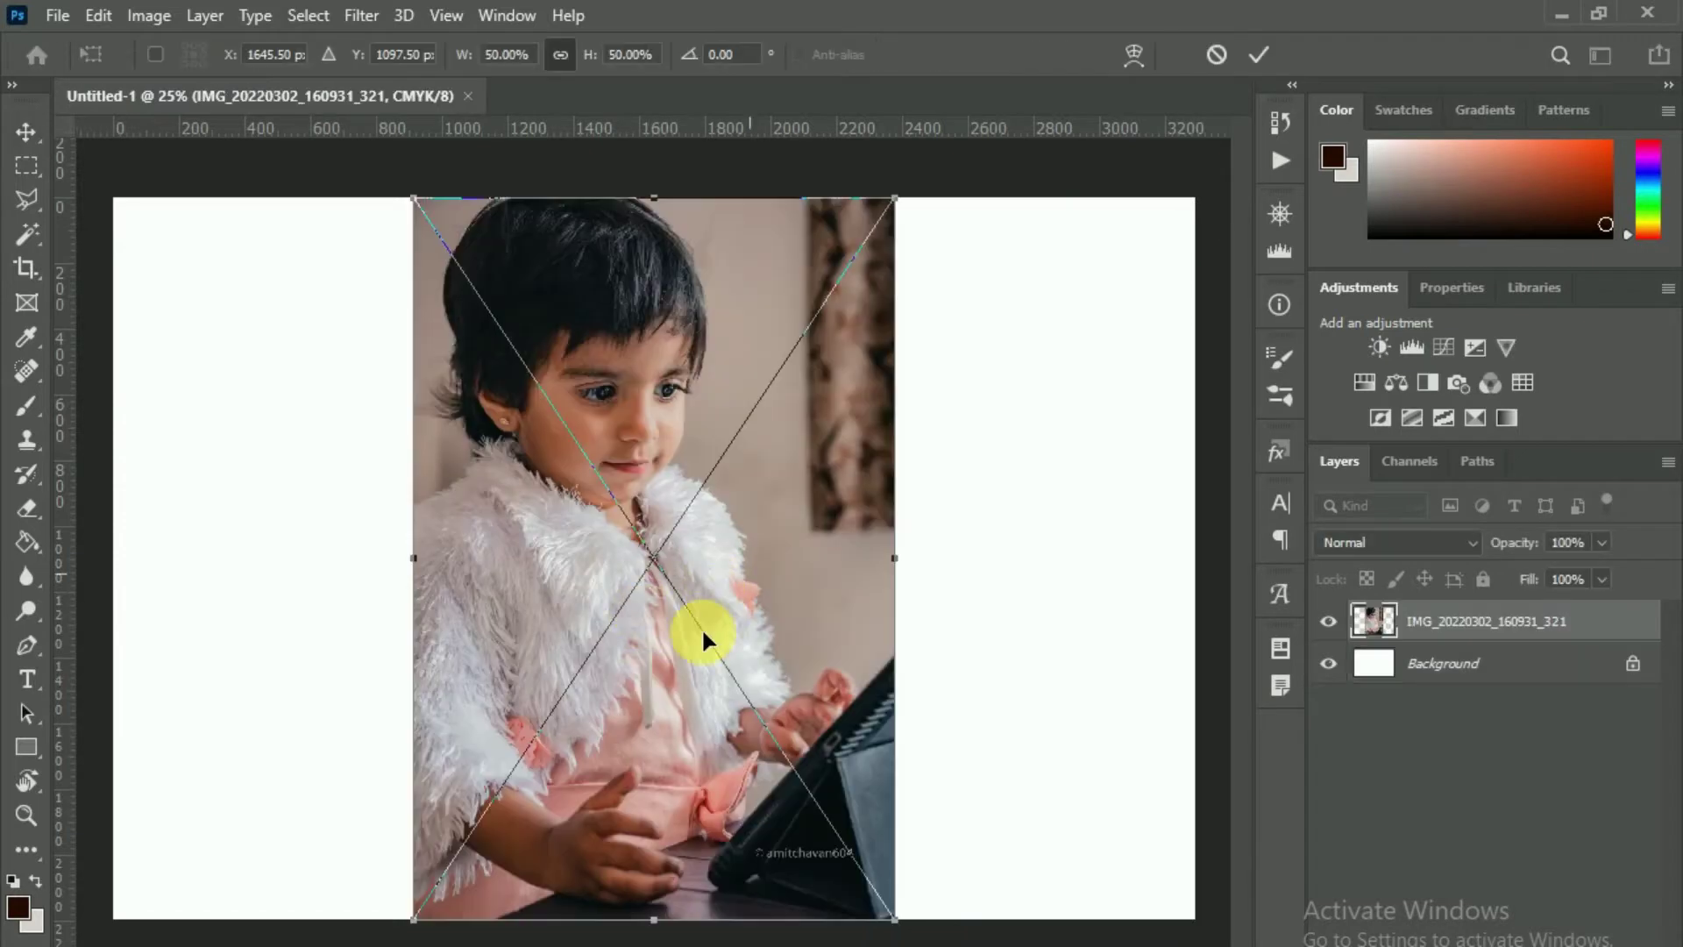
text(1)
- Commit the photo, move it to the left edge and scale it to full canvas height
key(Return)
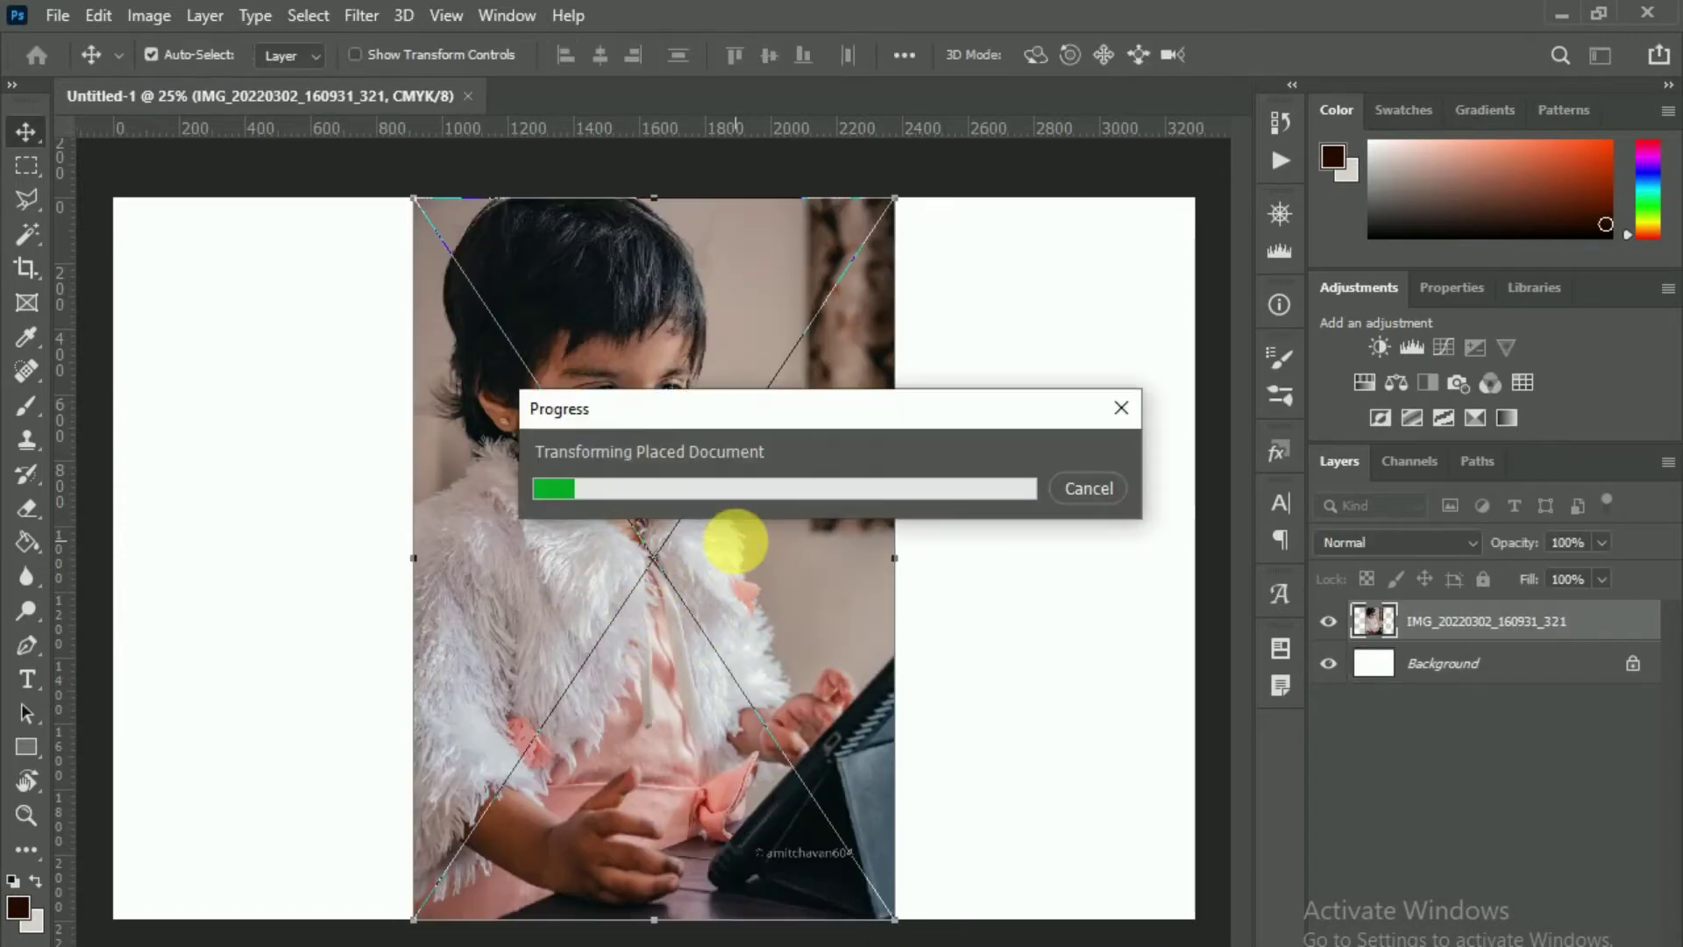
drag(556, 481, 438, 522)
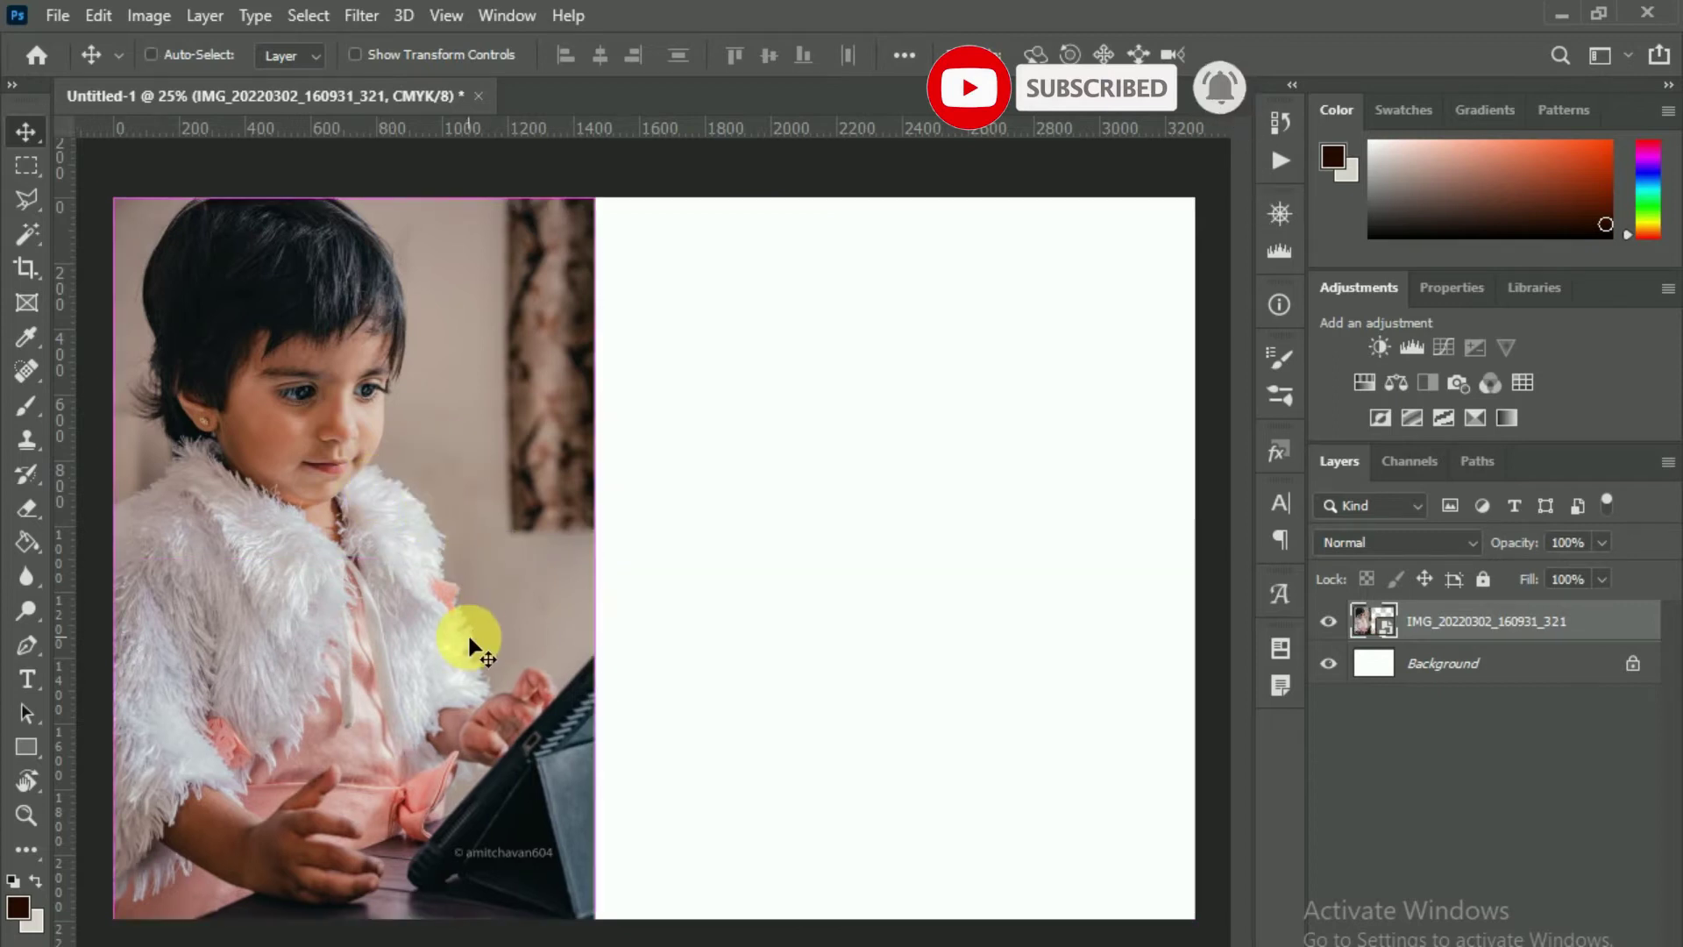
key(ctrl+minus)
key(ctrl+t)
mouse_move(617, 781)
mouse_down()
mouse_move(702, 896)
mouse_move(633, 789)
mouse_up()
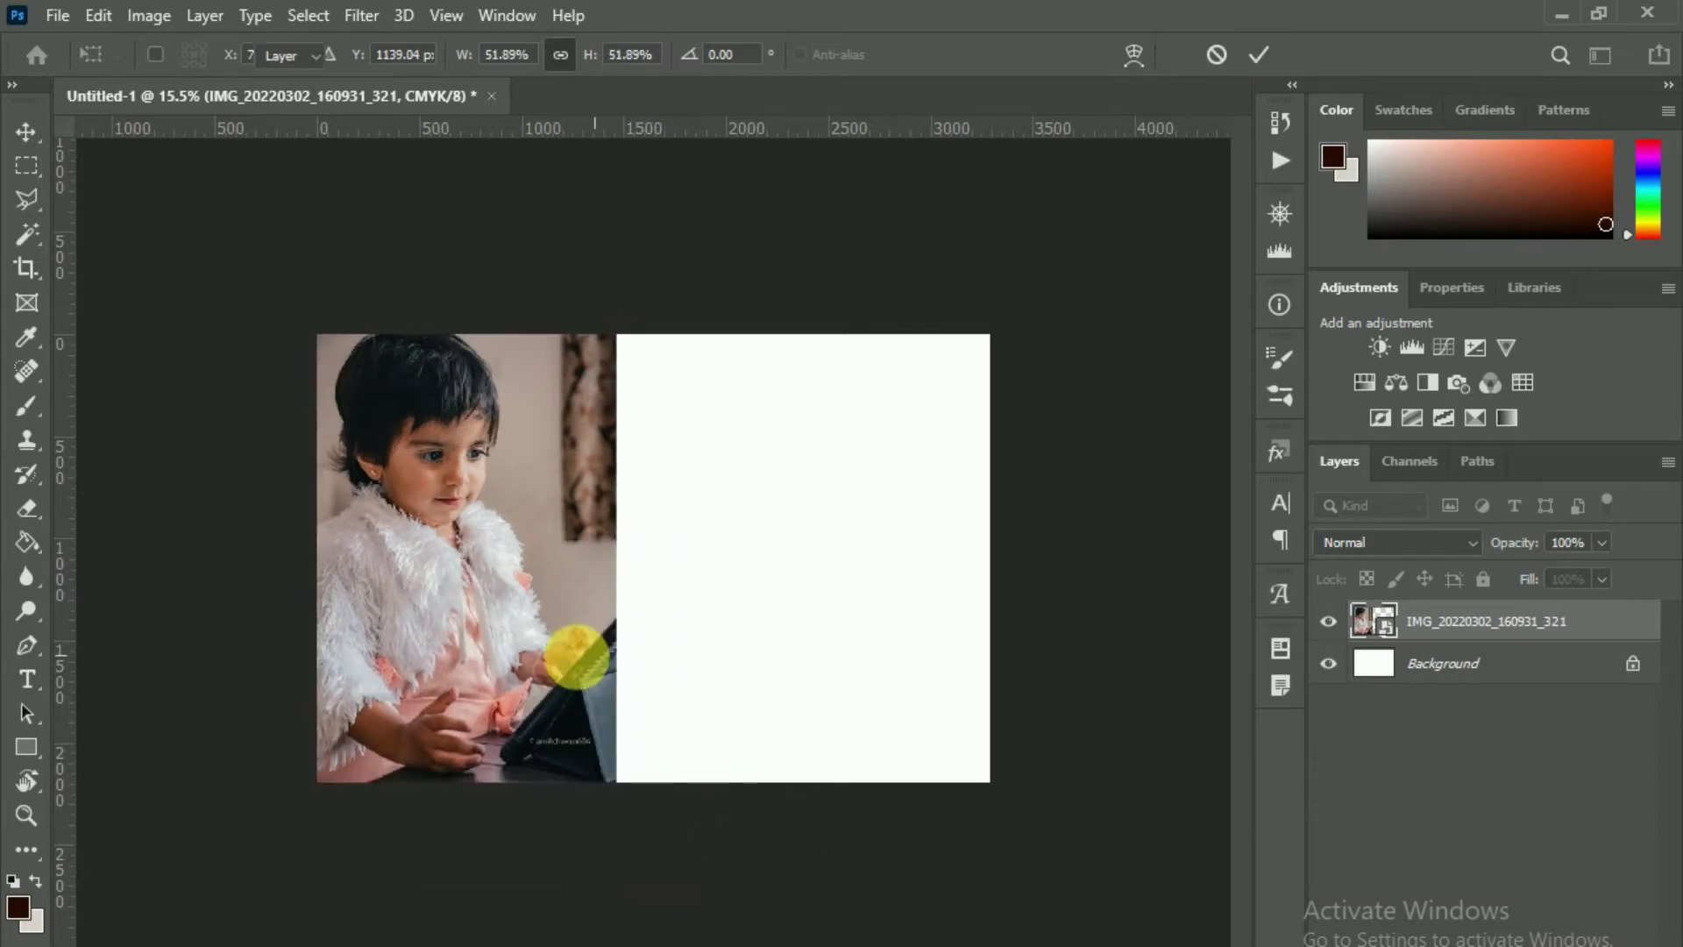
key(Return)
- Add a layer mask to the photo layer
scroll(553, 575, up, 3)
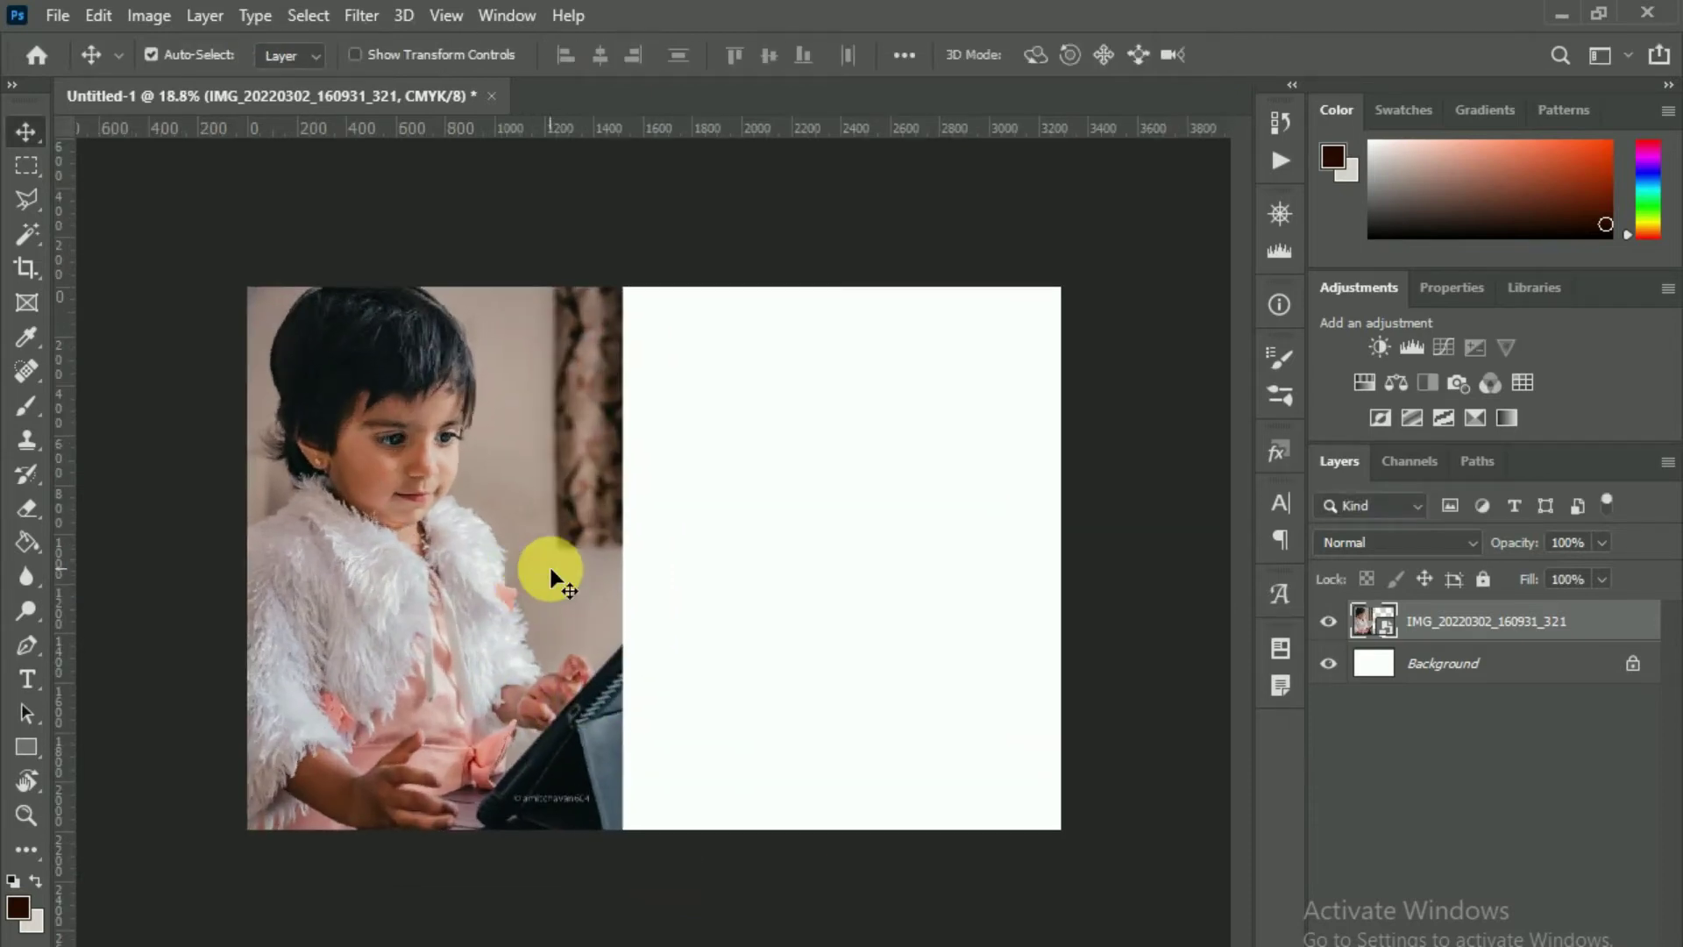
scroll(552, 577, up, 1)
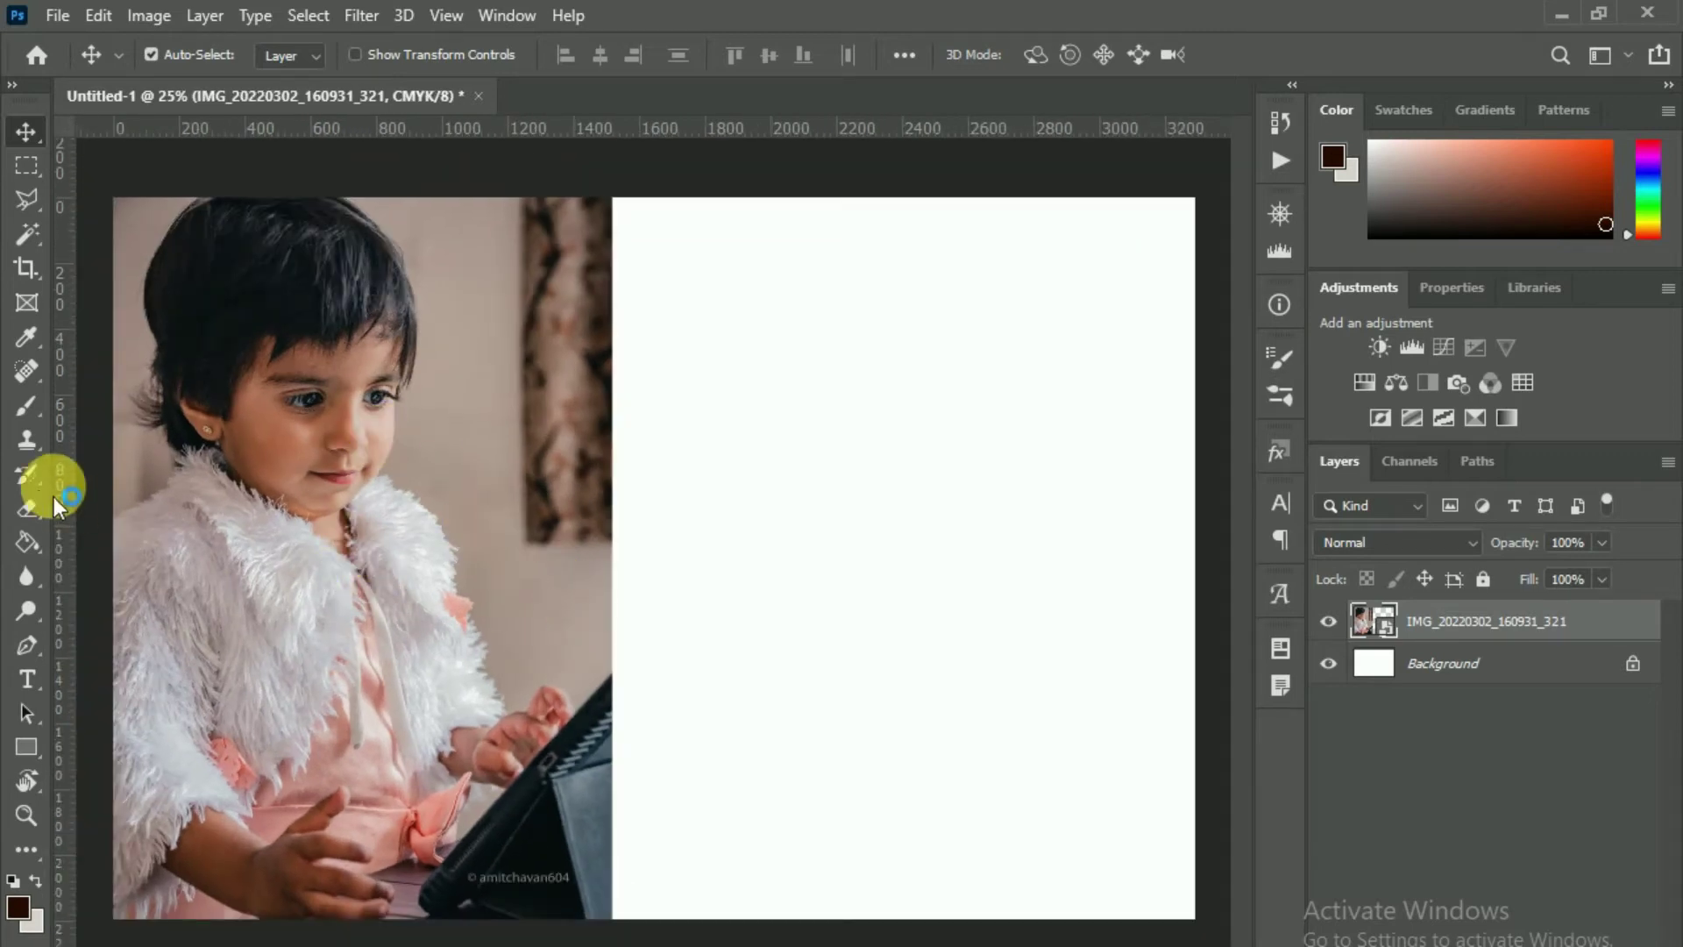
click(1491, 943)
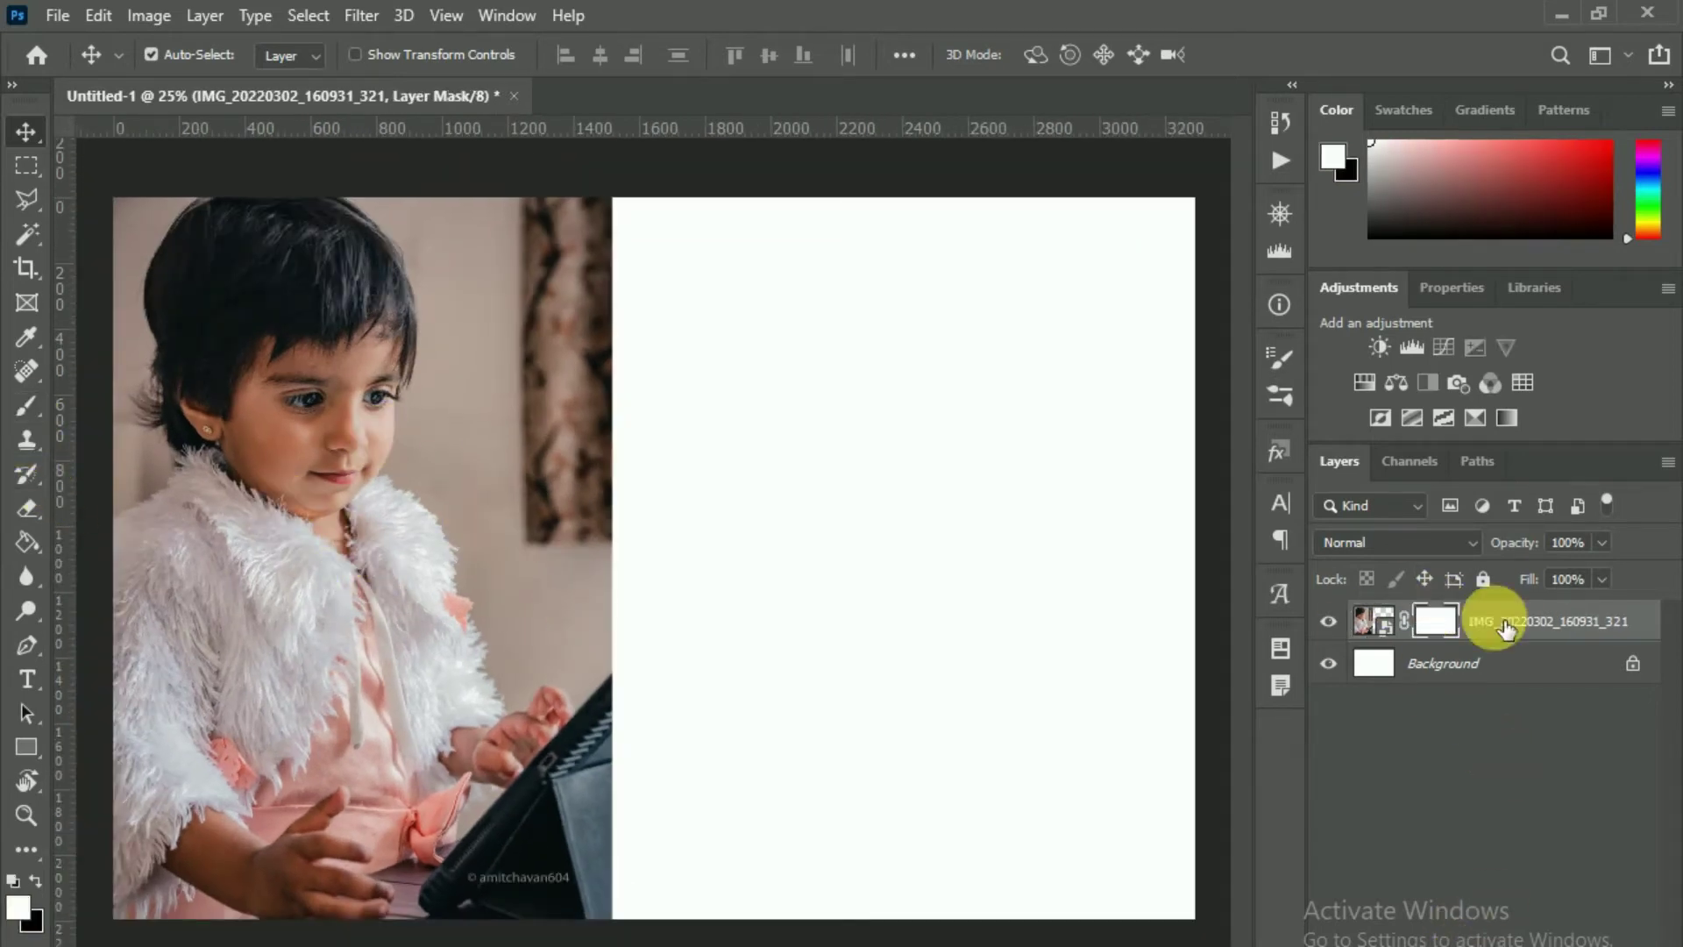
- Fade the photo's right edge to white by painting the mask with a Soft Round brush
click(27, 407)
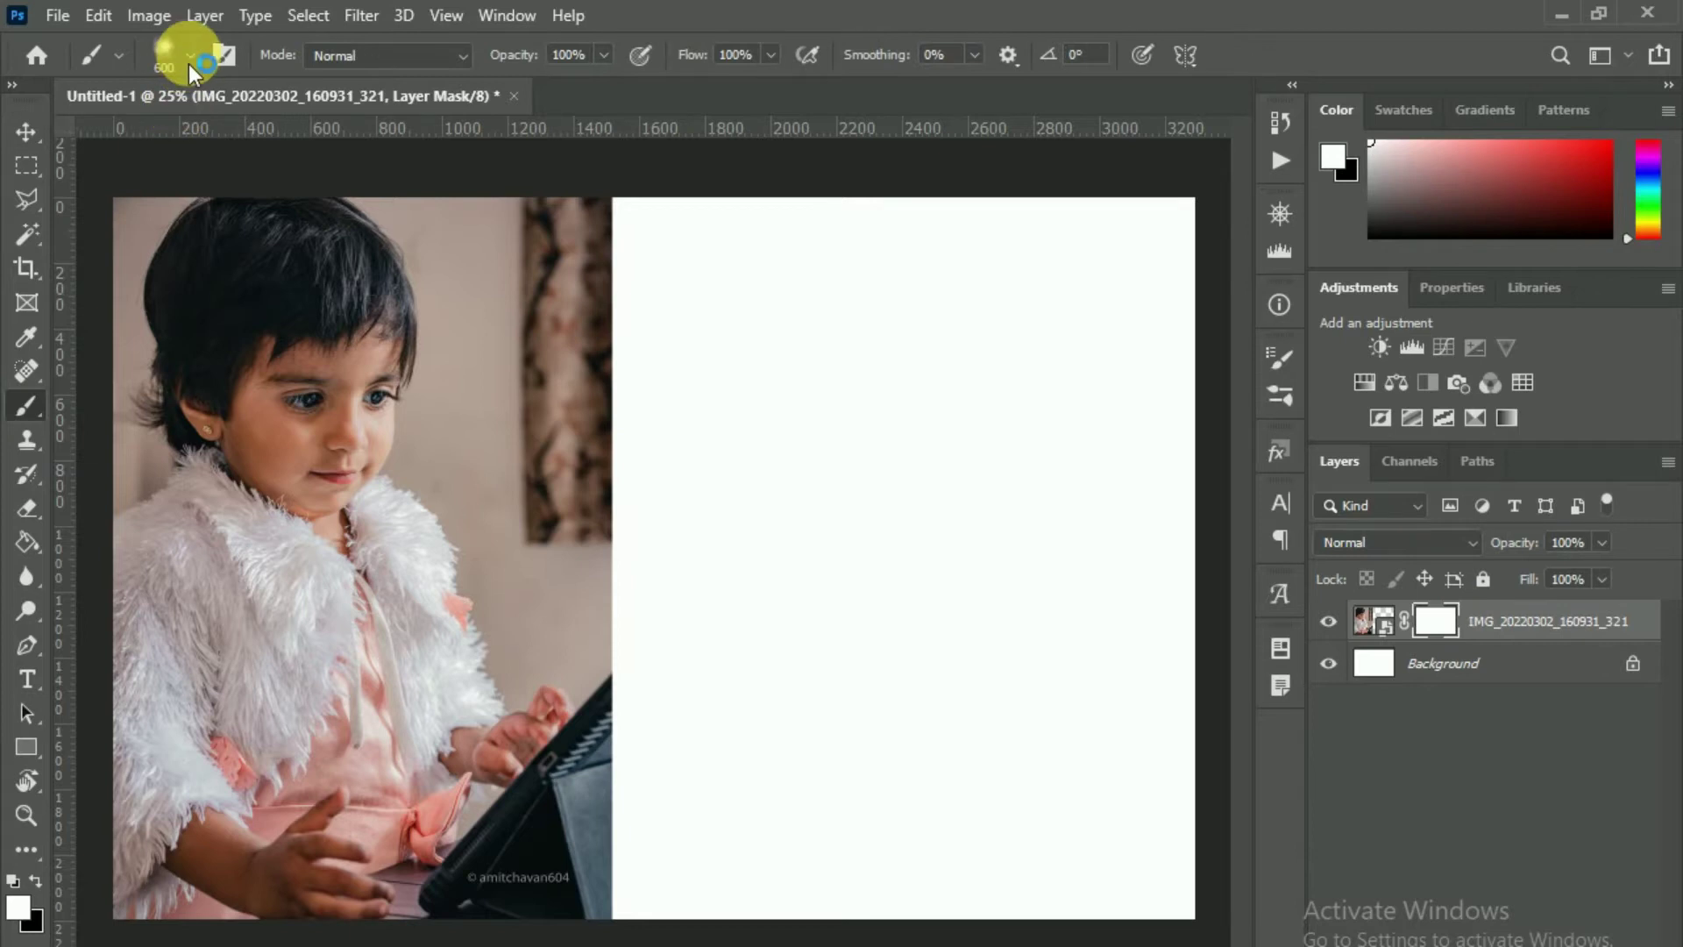
click(190, 56)
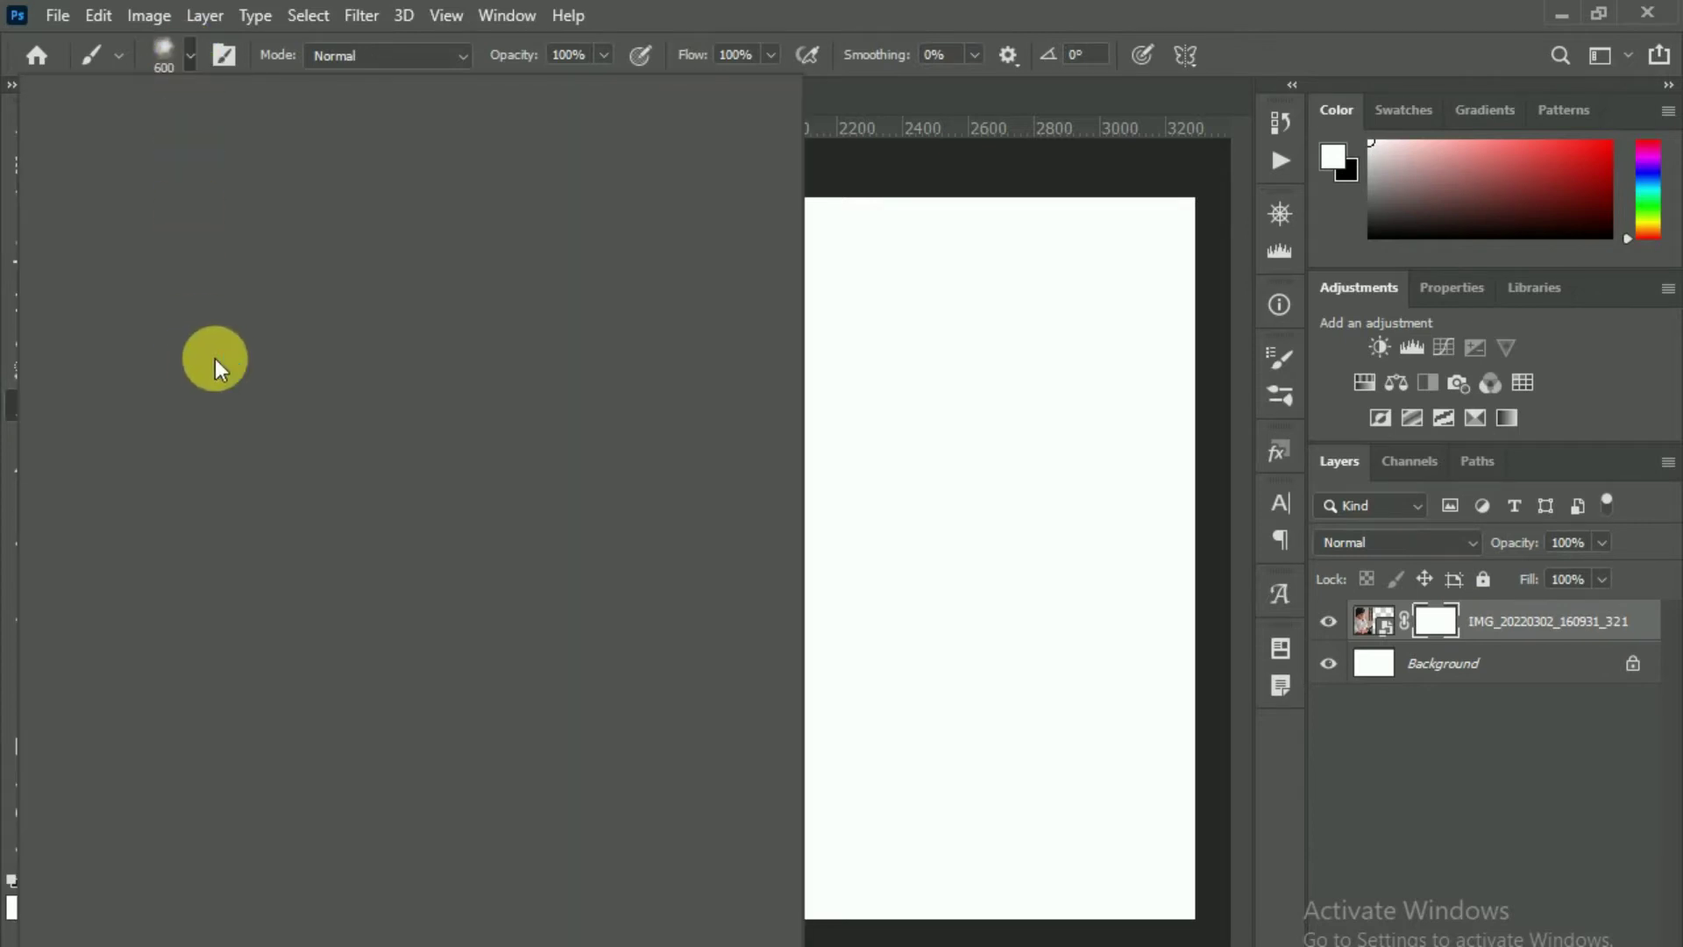
scroll(207, 365, up, 1)
scroll(229, 395, up, 1)
click(201, 414)
click(317, 463)
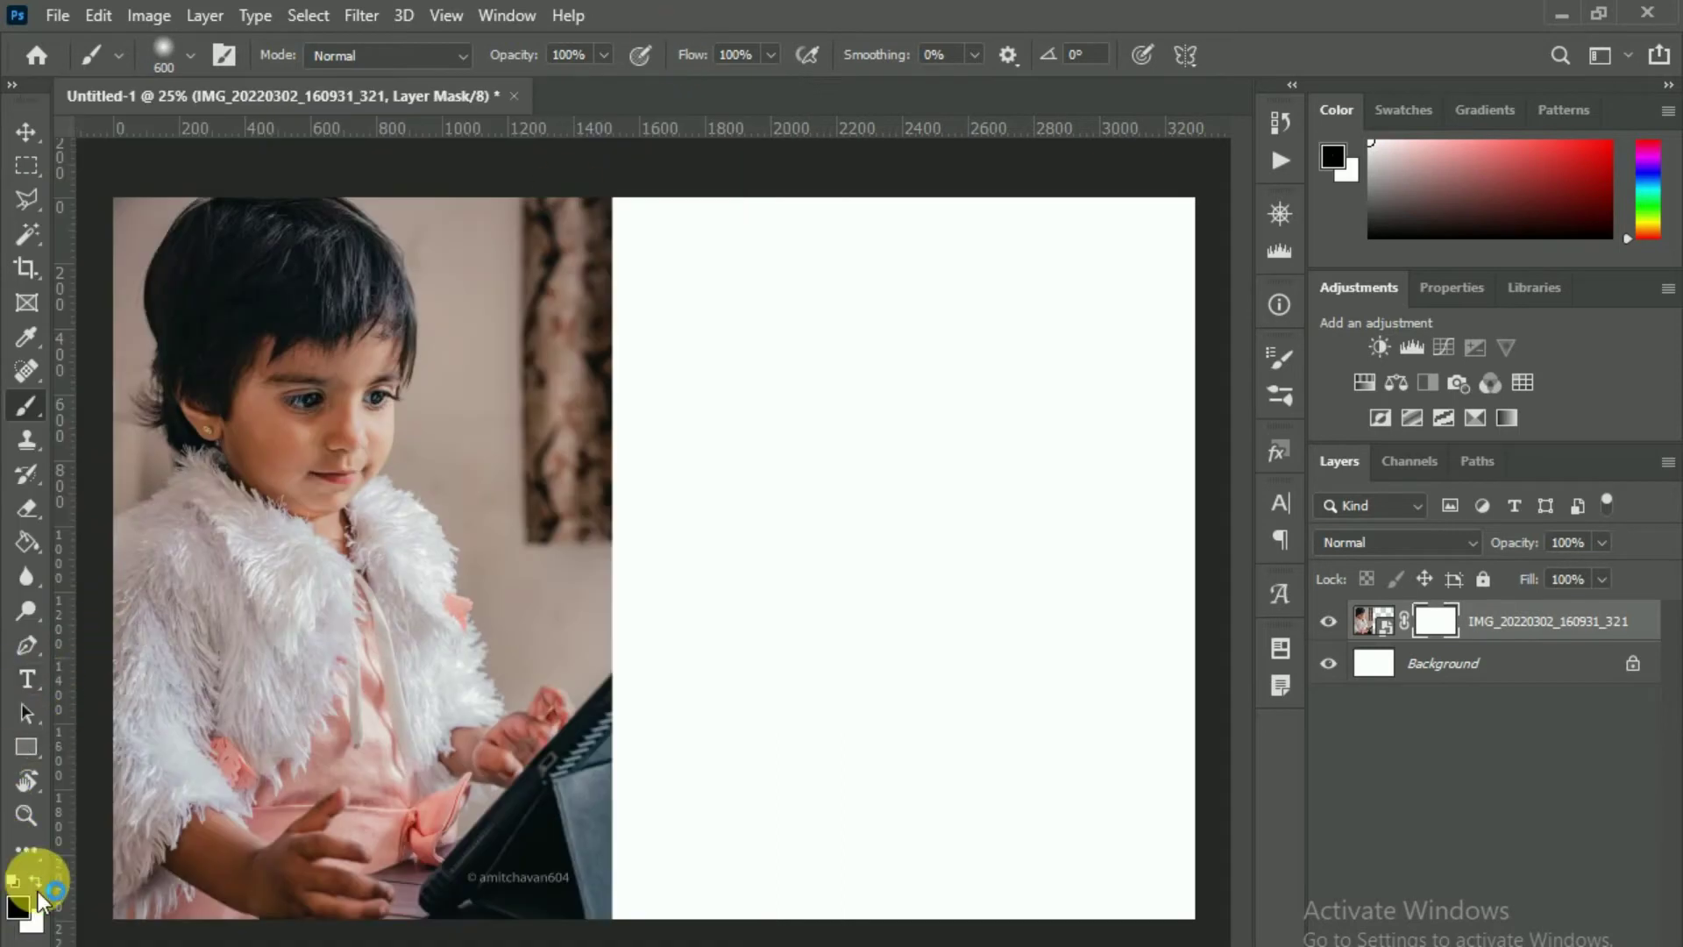
mouse_move(558, 360)
mouse_down()
mouse_move(624, 466)
mouse_move(642, 271)
mouse_move(676, 707)
mouse_move(660, 693)
mouse_move(657, 932)
mouse_move(688, 763)
mouse_move(568, 721)
mouse_up()
- Spot-heal the watermark off the photo and lower its opacity to 42%
click(26, 133)
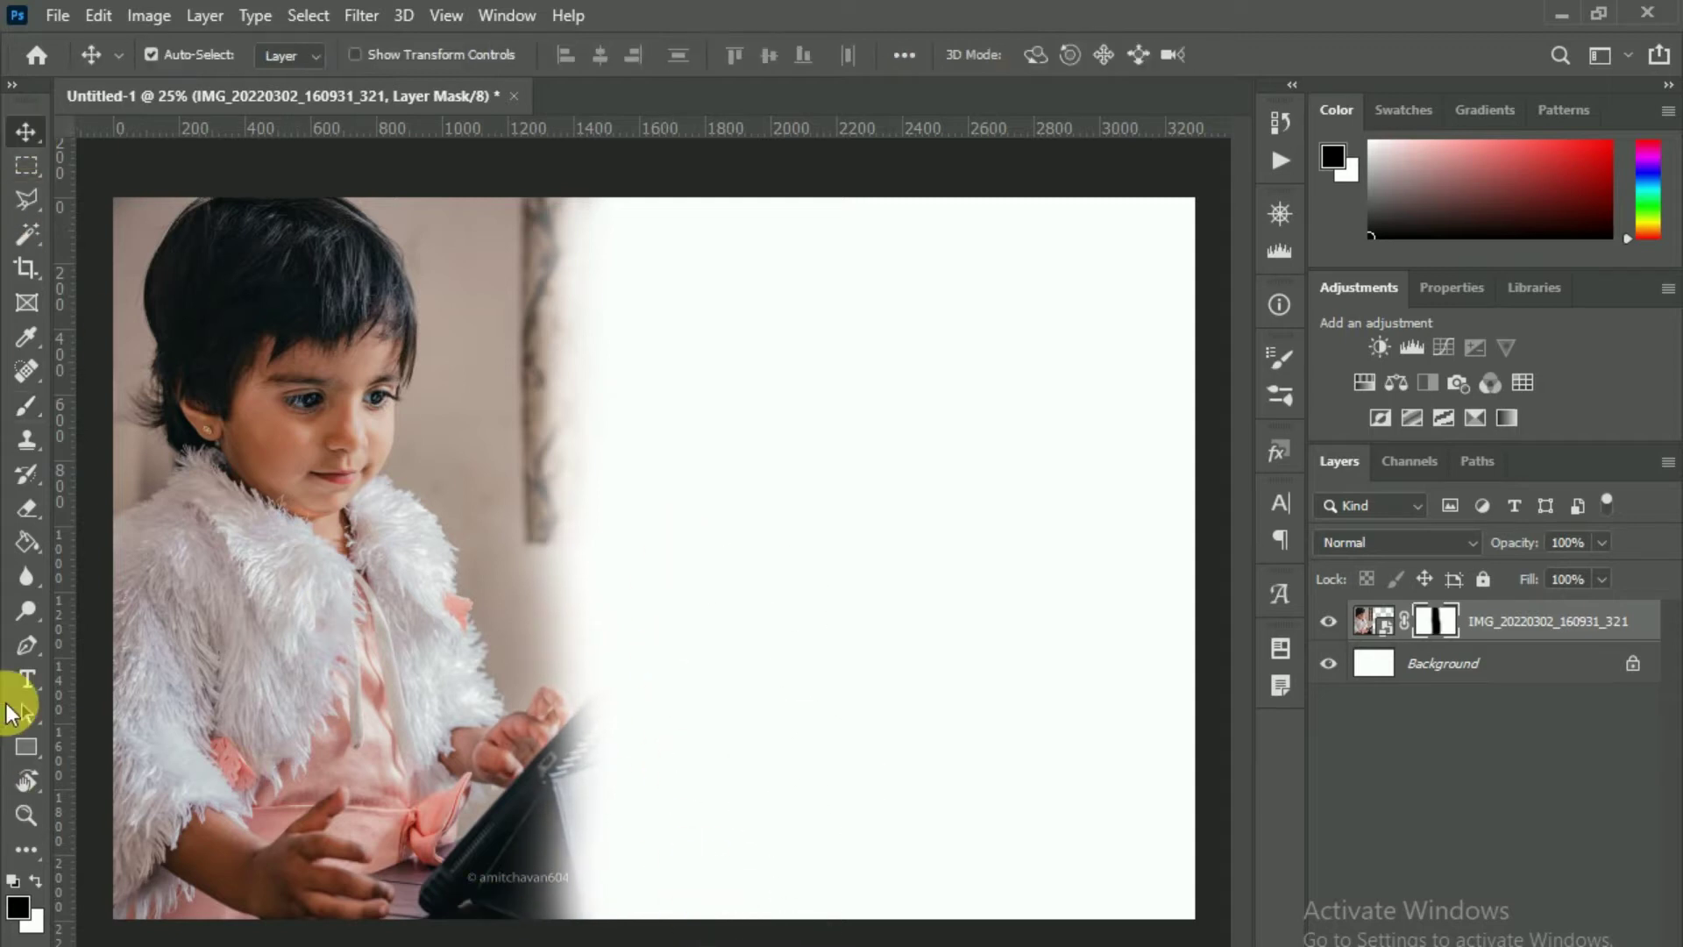
click(28, 372)
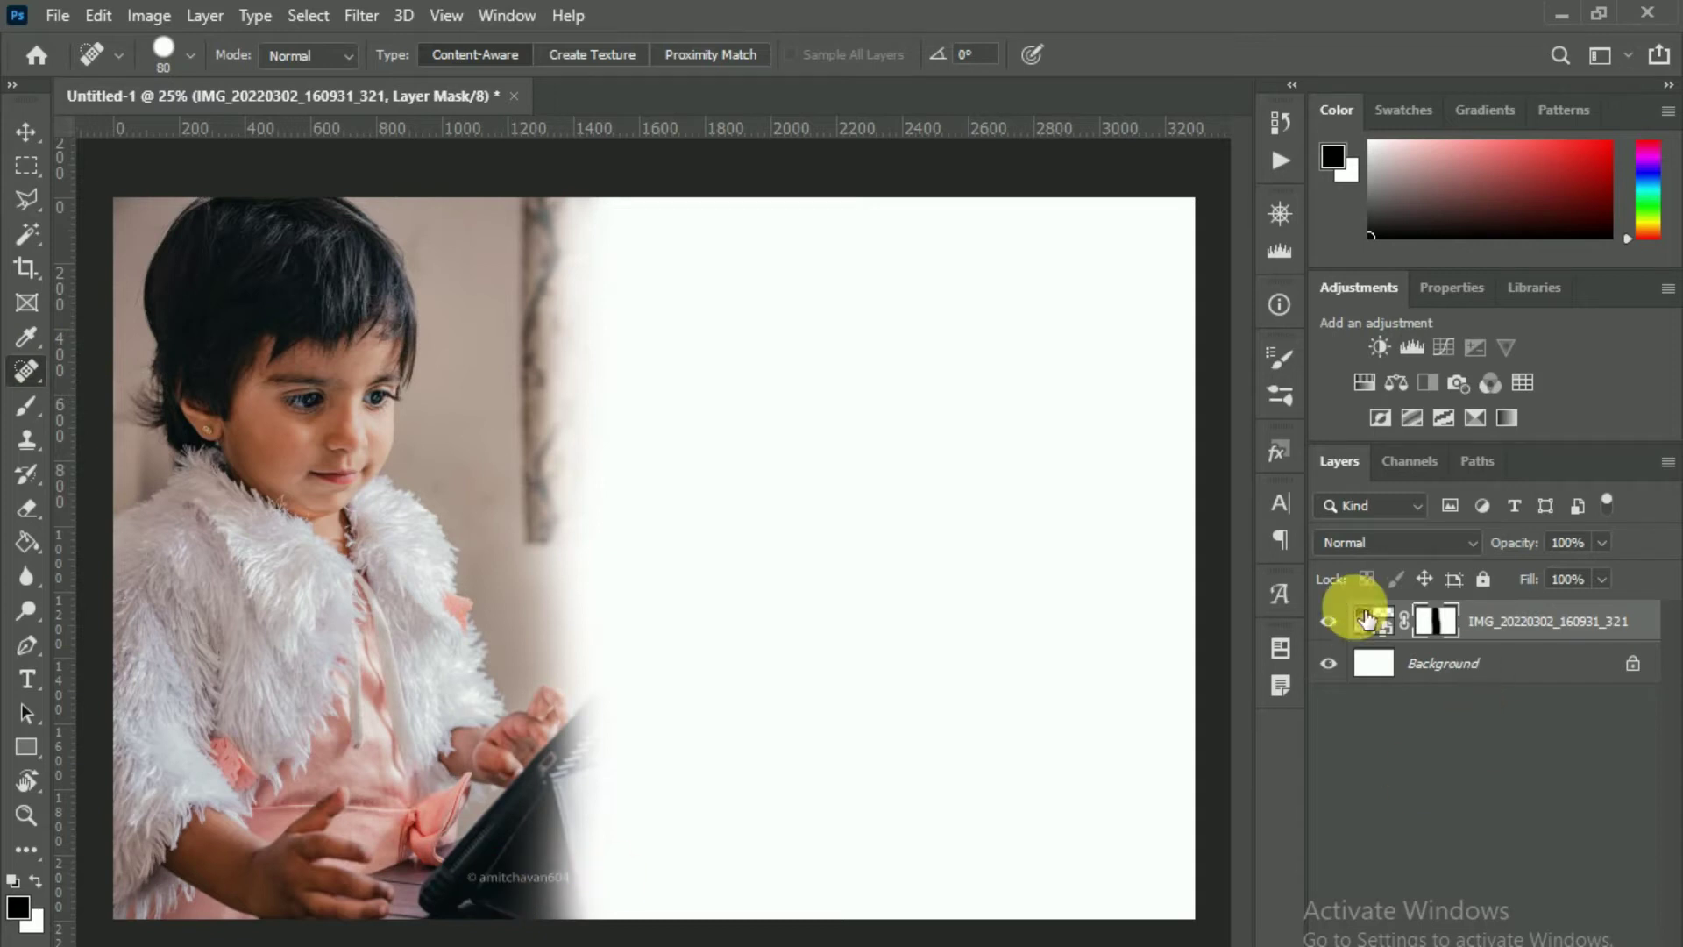
click(1366, 620)
click(471, 879)
click(798, 414)
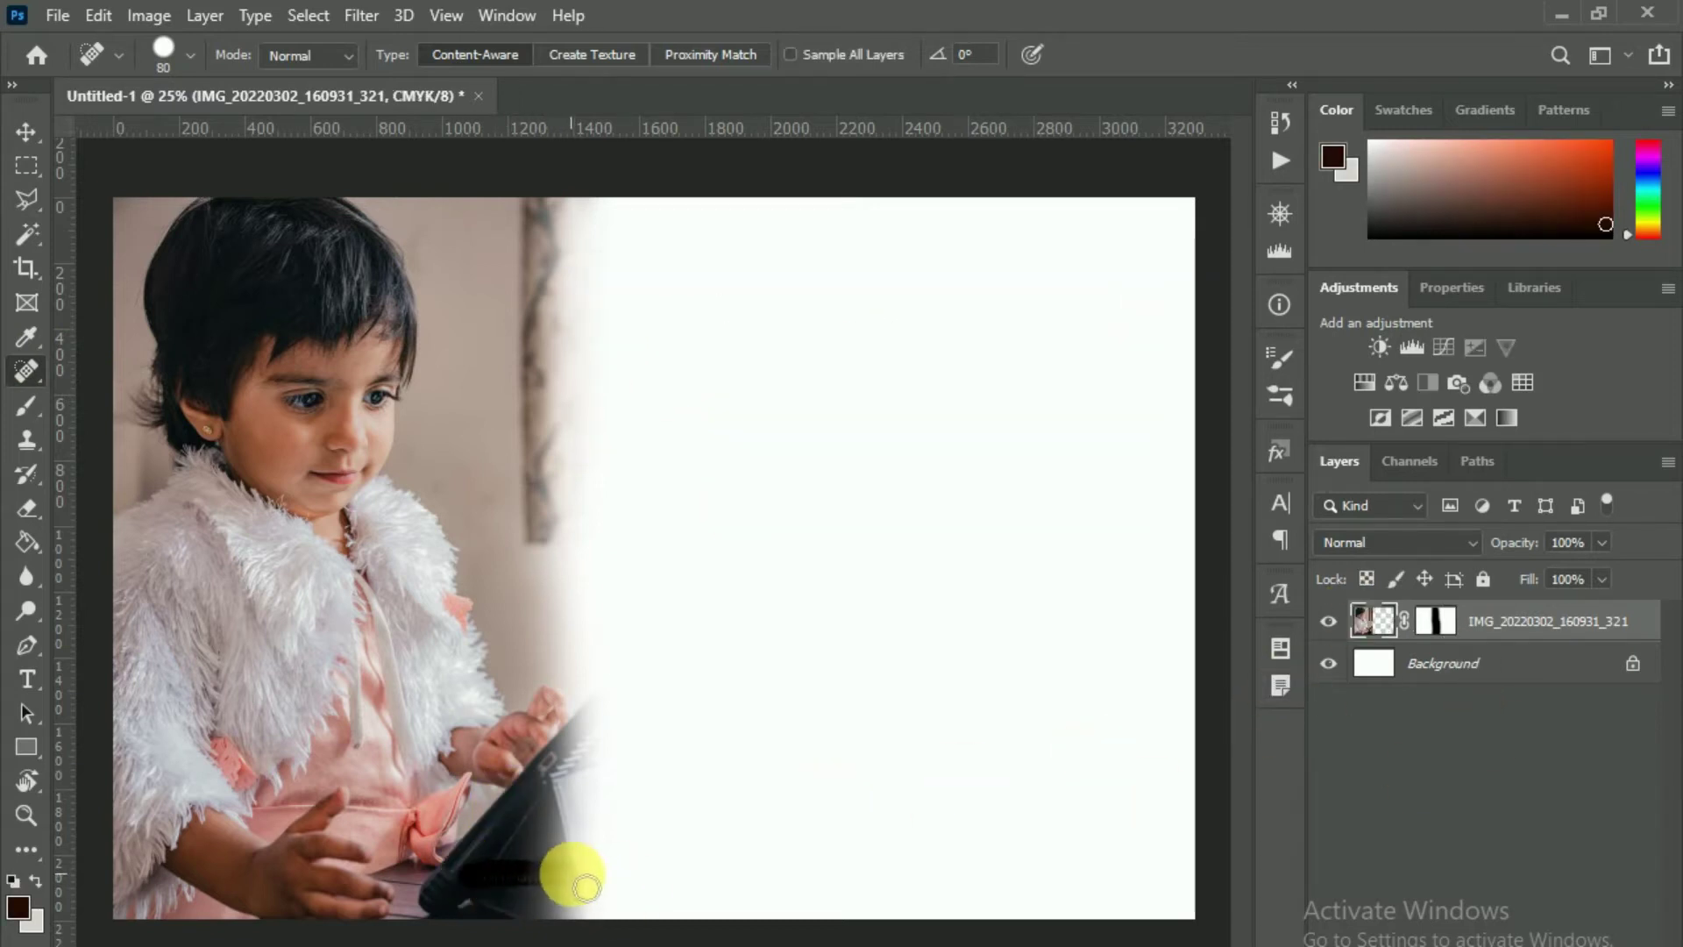
key(v)
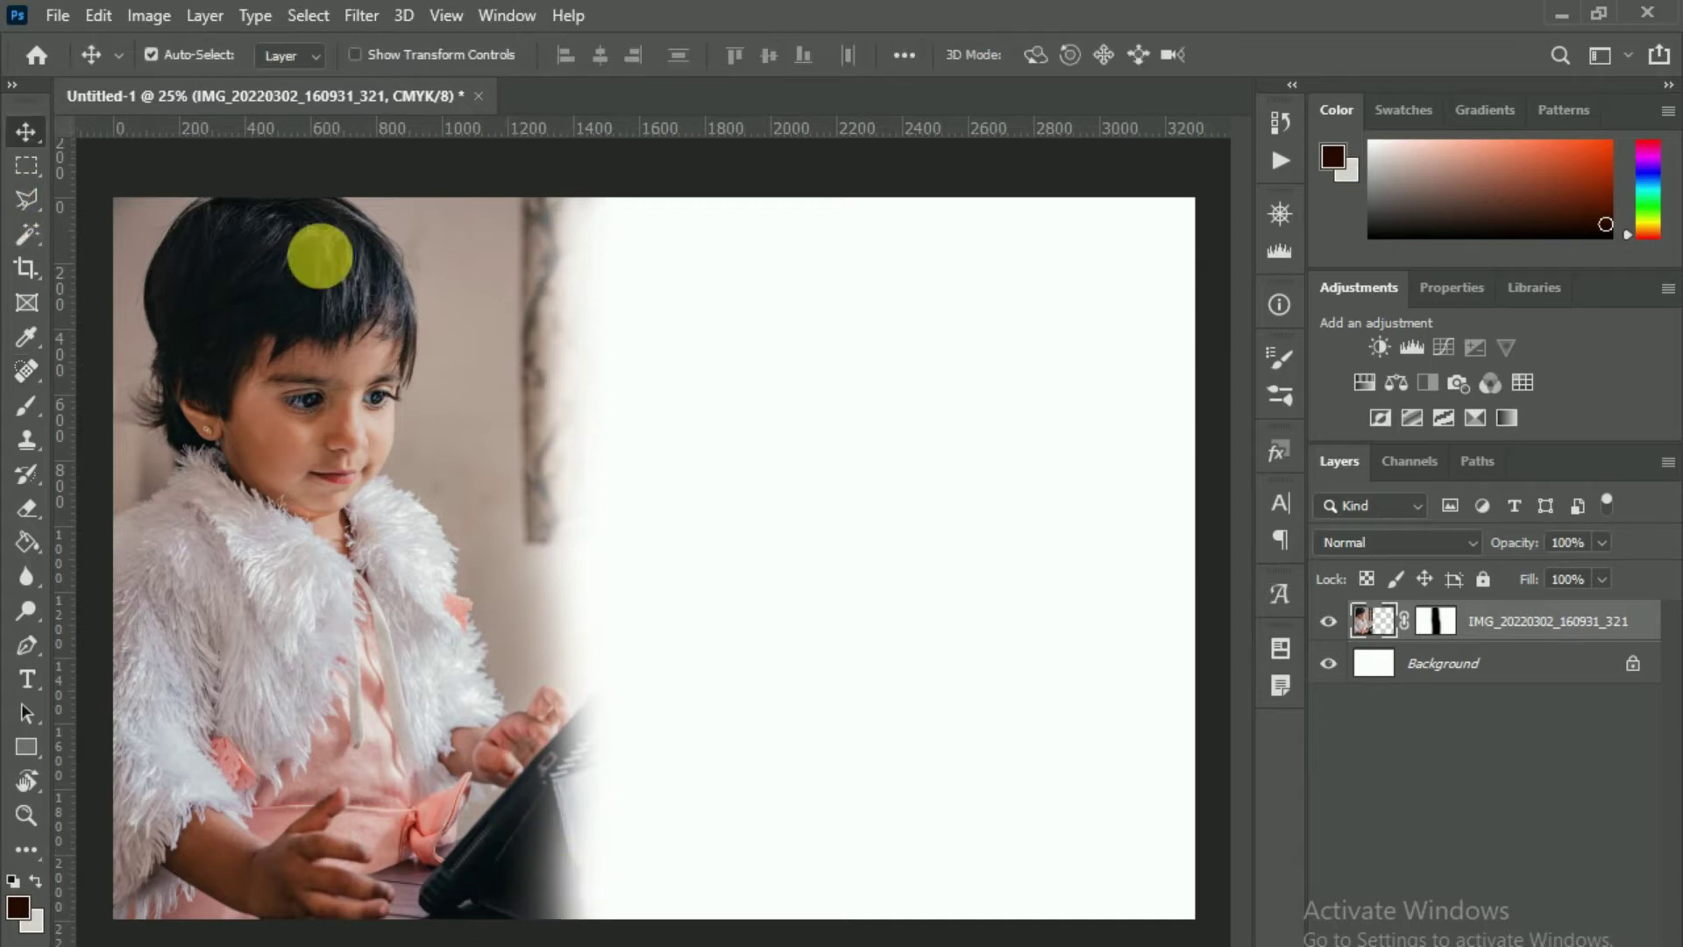
drag(1512, 544, 1459, 561)
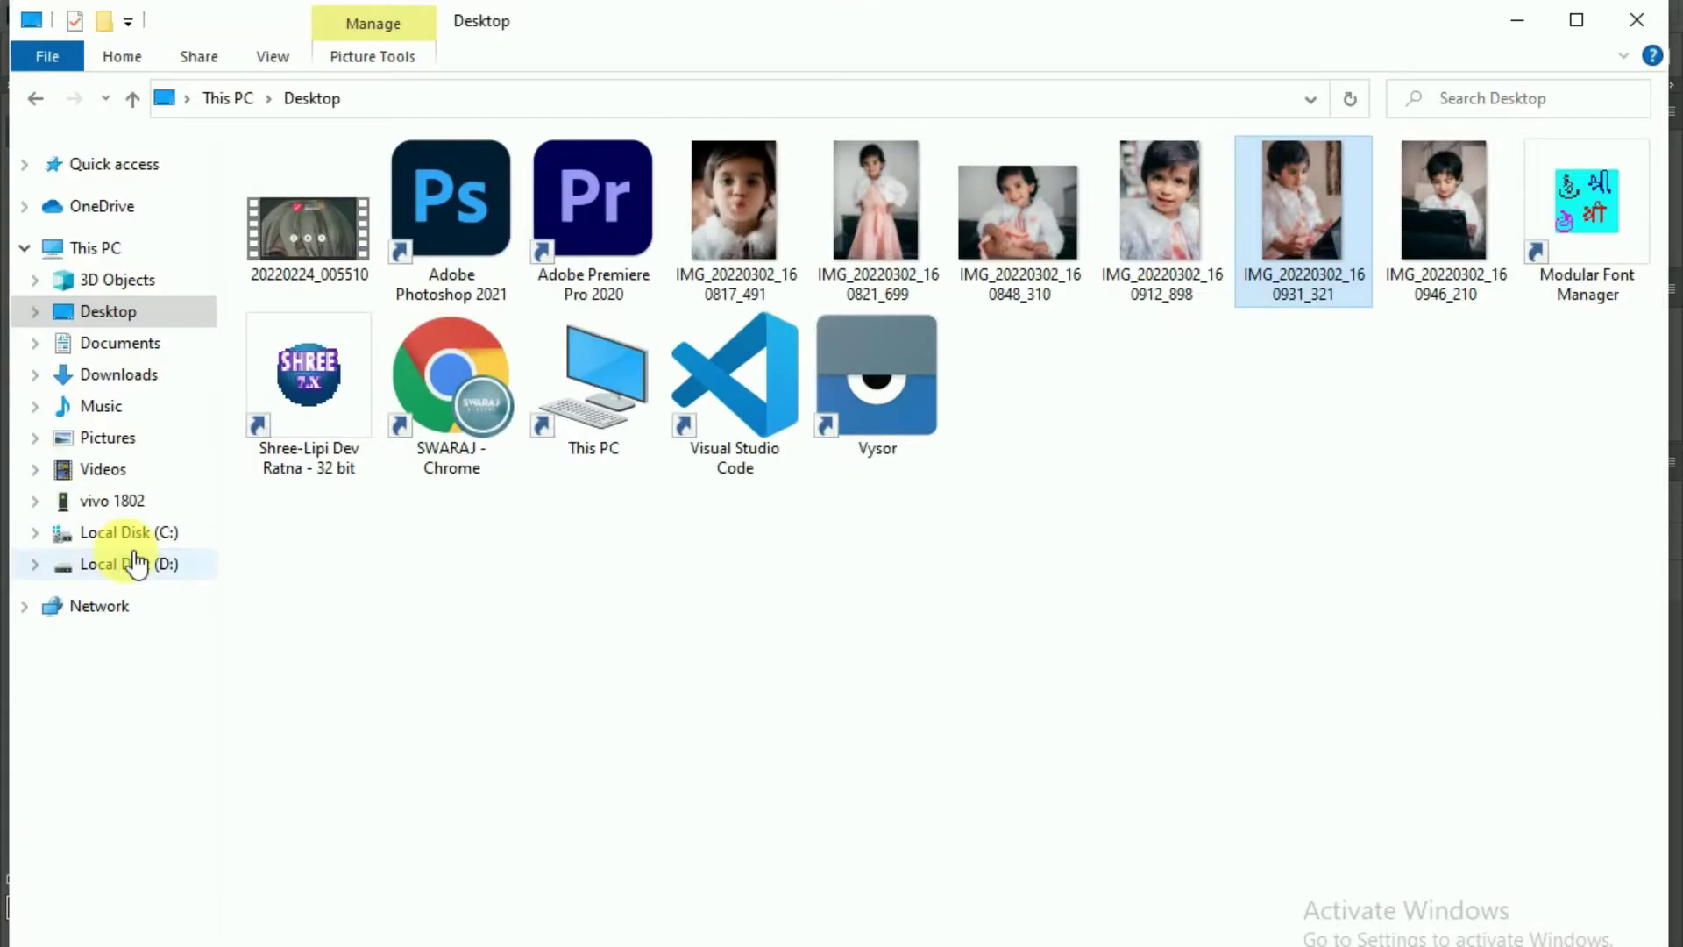
- Place the red ribbon image from D:\RAJE and position it right and up
click(132, 564)
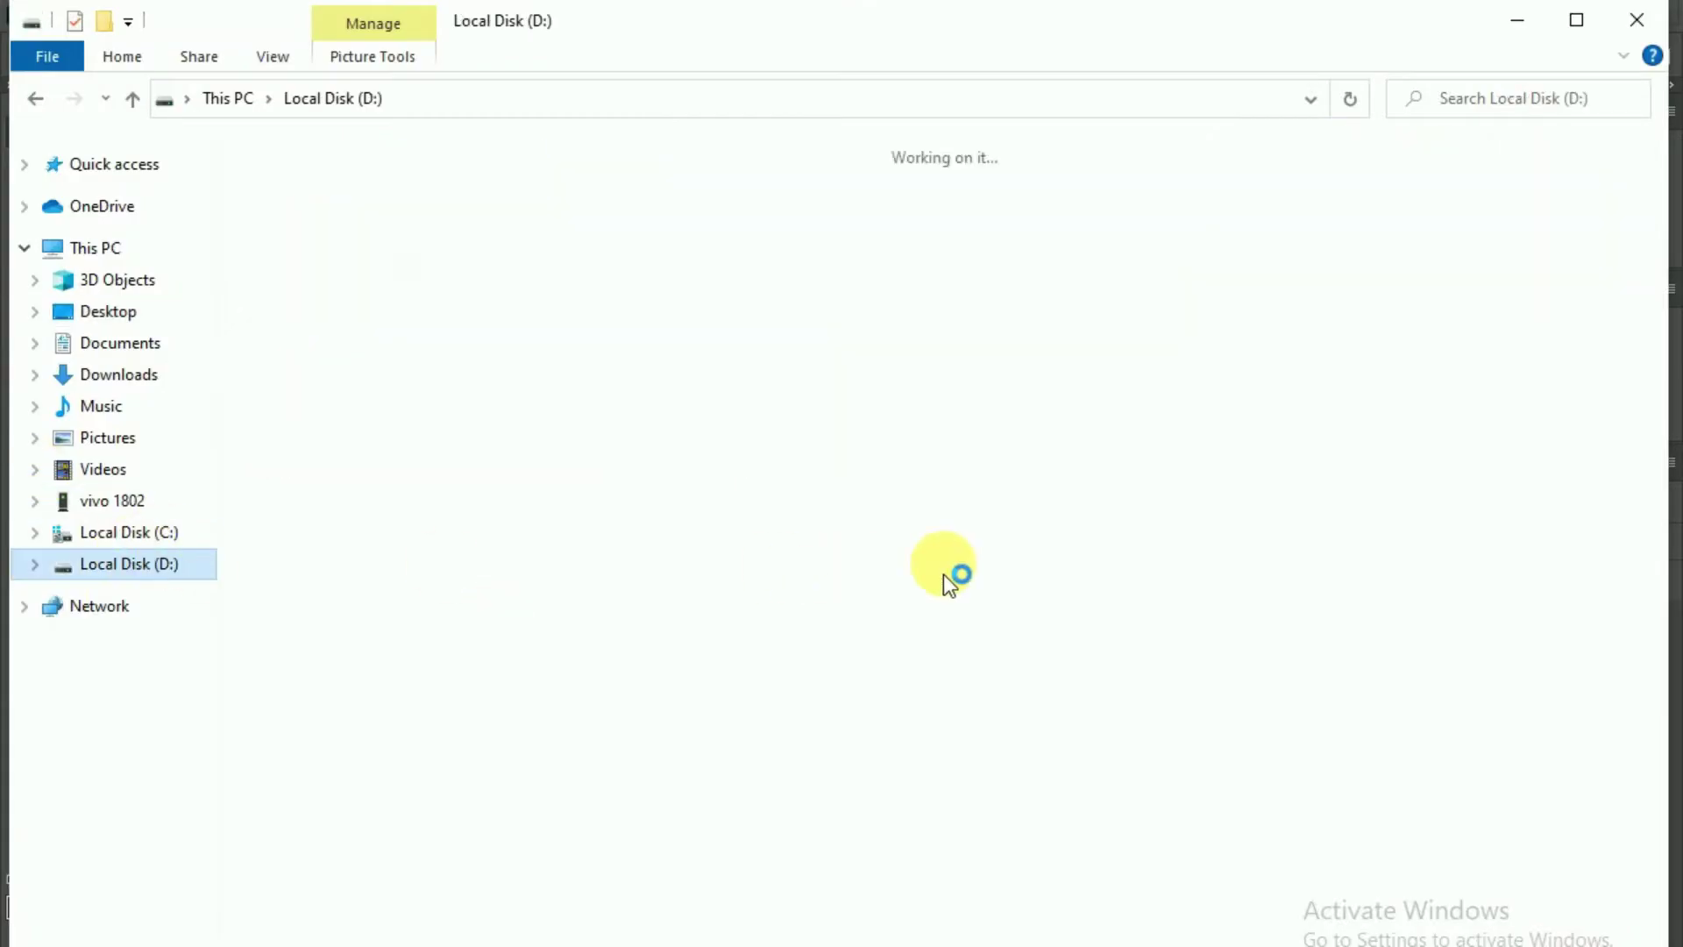
double_click(726, 412)
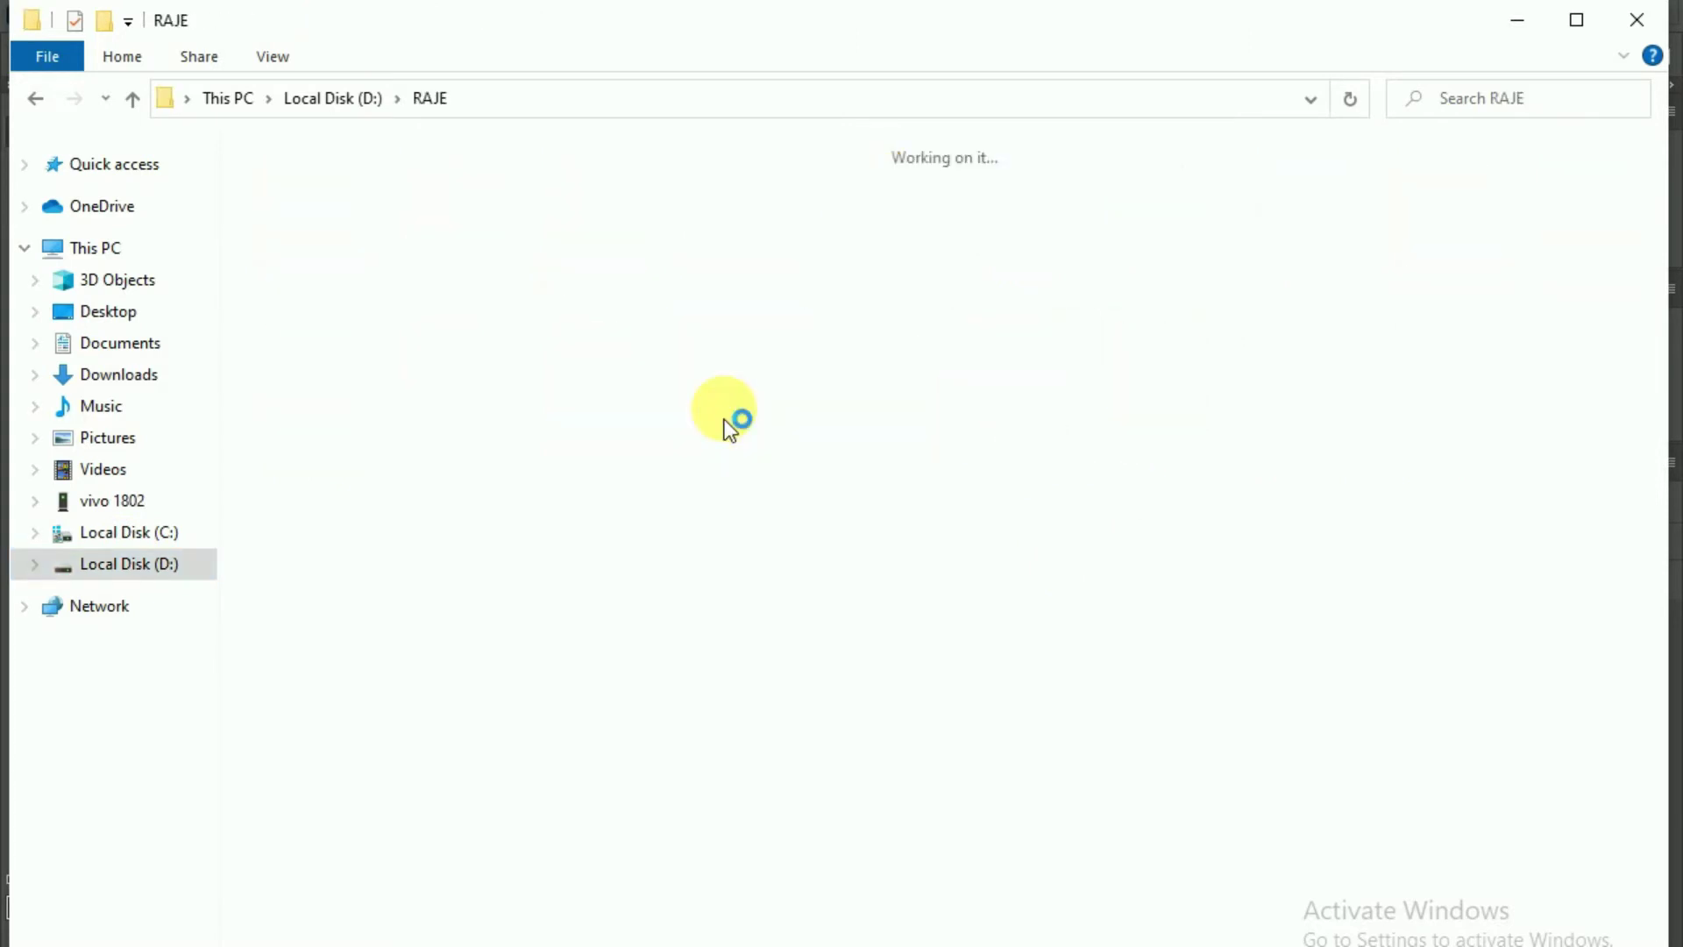
drag(714, 675, 833, 739)
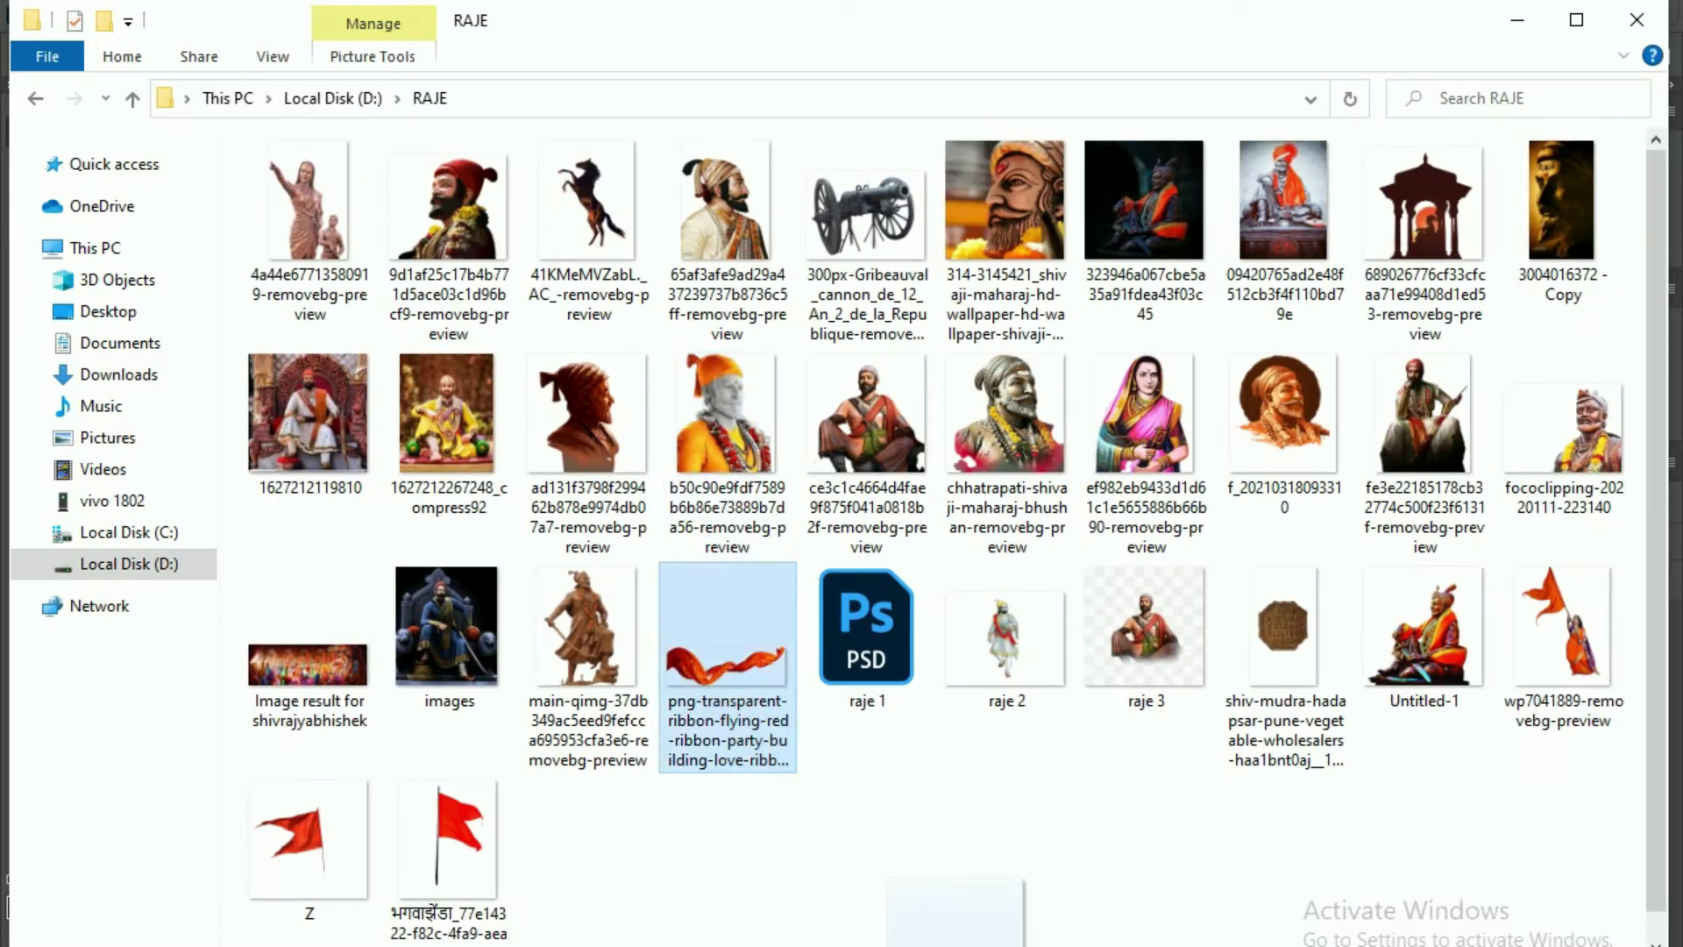
drag(877, 537, 1033, 485)
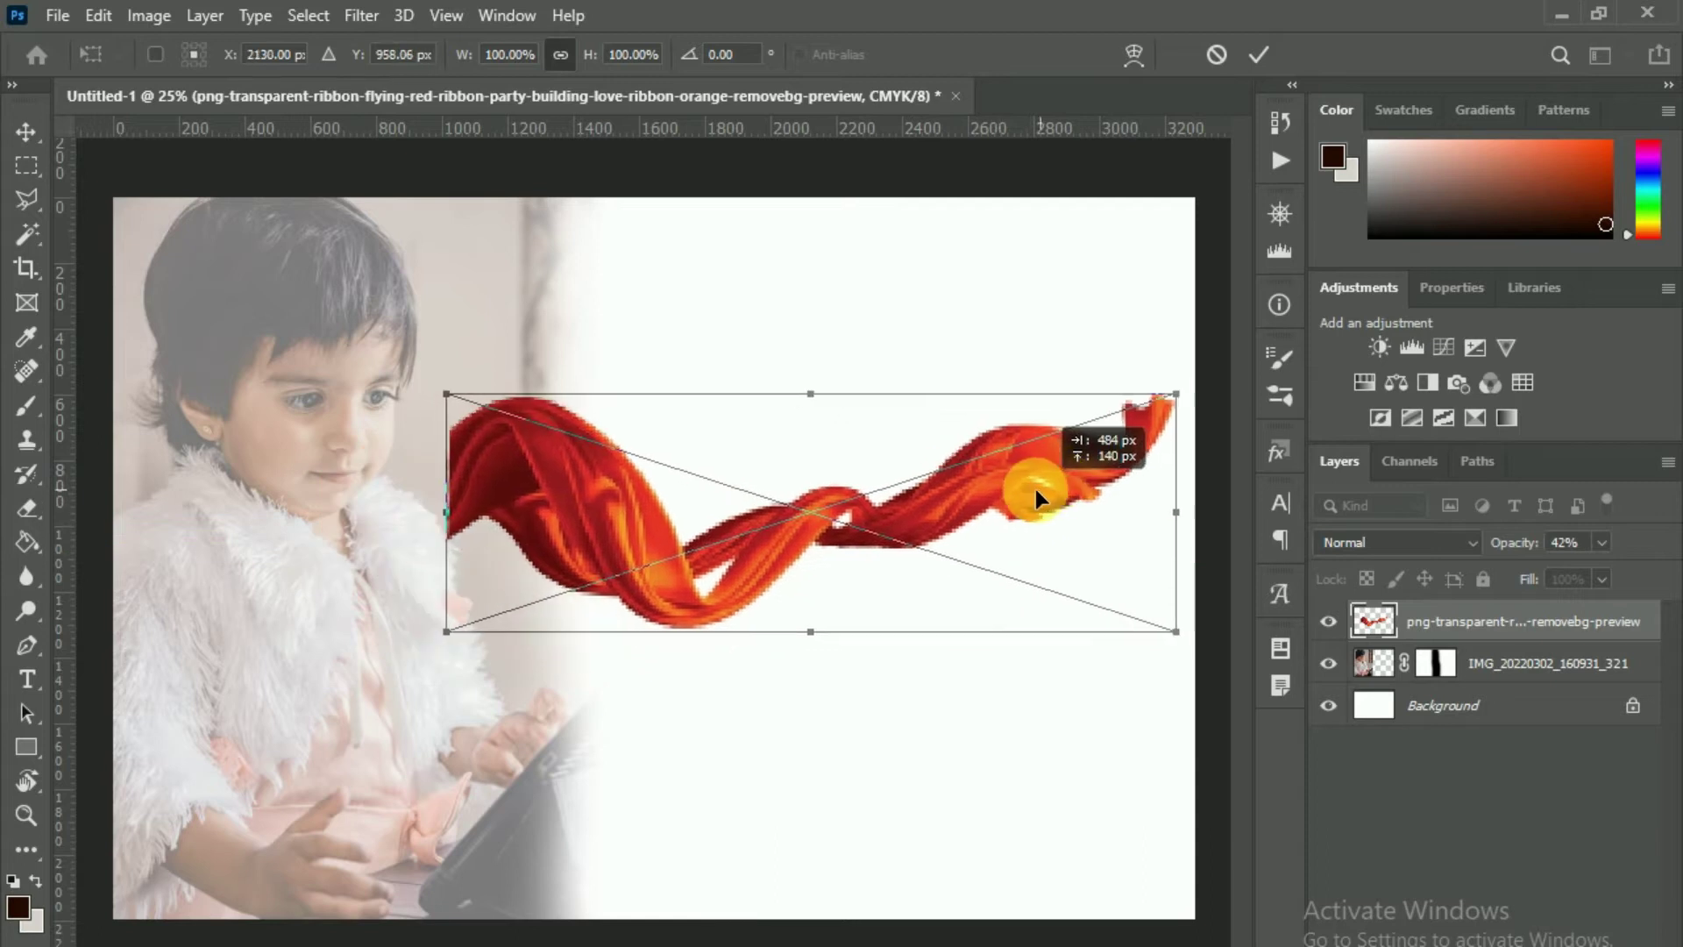
- Put the ribbon layer beneath the photo, rasterize it, and erase its left end
key(Return)
drag(1444, 616, 1453, 696)
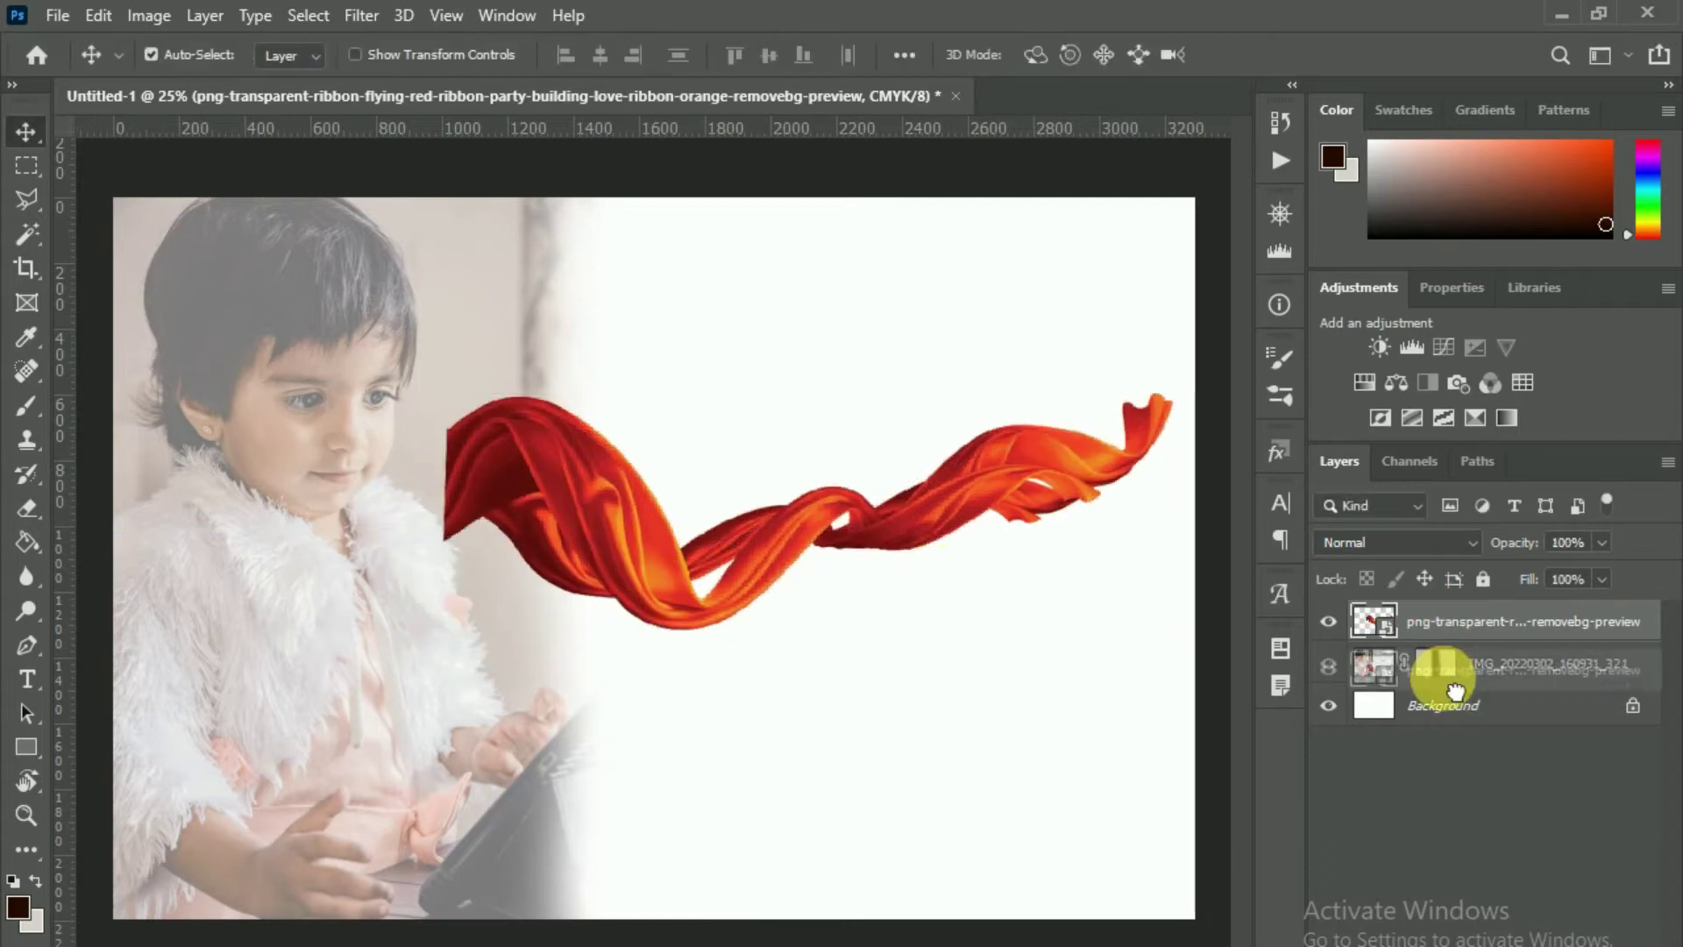
key(e)
click(491, 481)
click(807, 413)
mouse_move(492, 465)
mouse_down()
mouse_move(516, 572)
mouse_move(518, 549)
mouse_up()
mouse_move(513, 618)
mouse_down()
mouse_move(517, 530)
mouse_move(522, 604)
mouse_up()
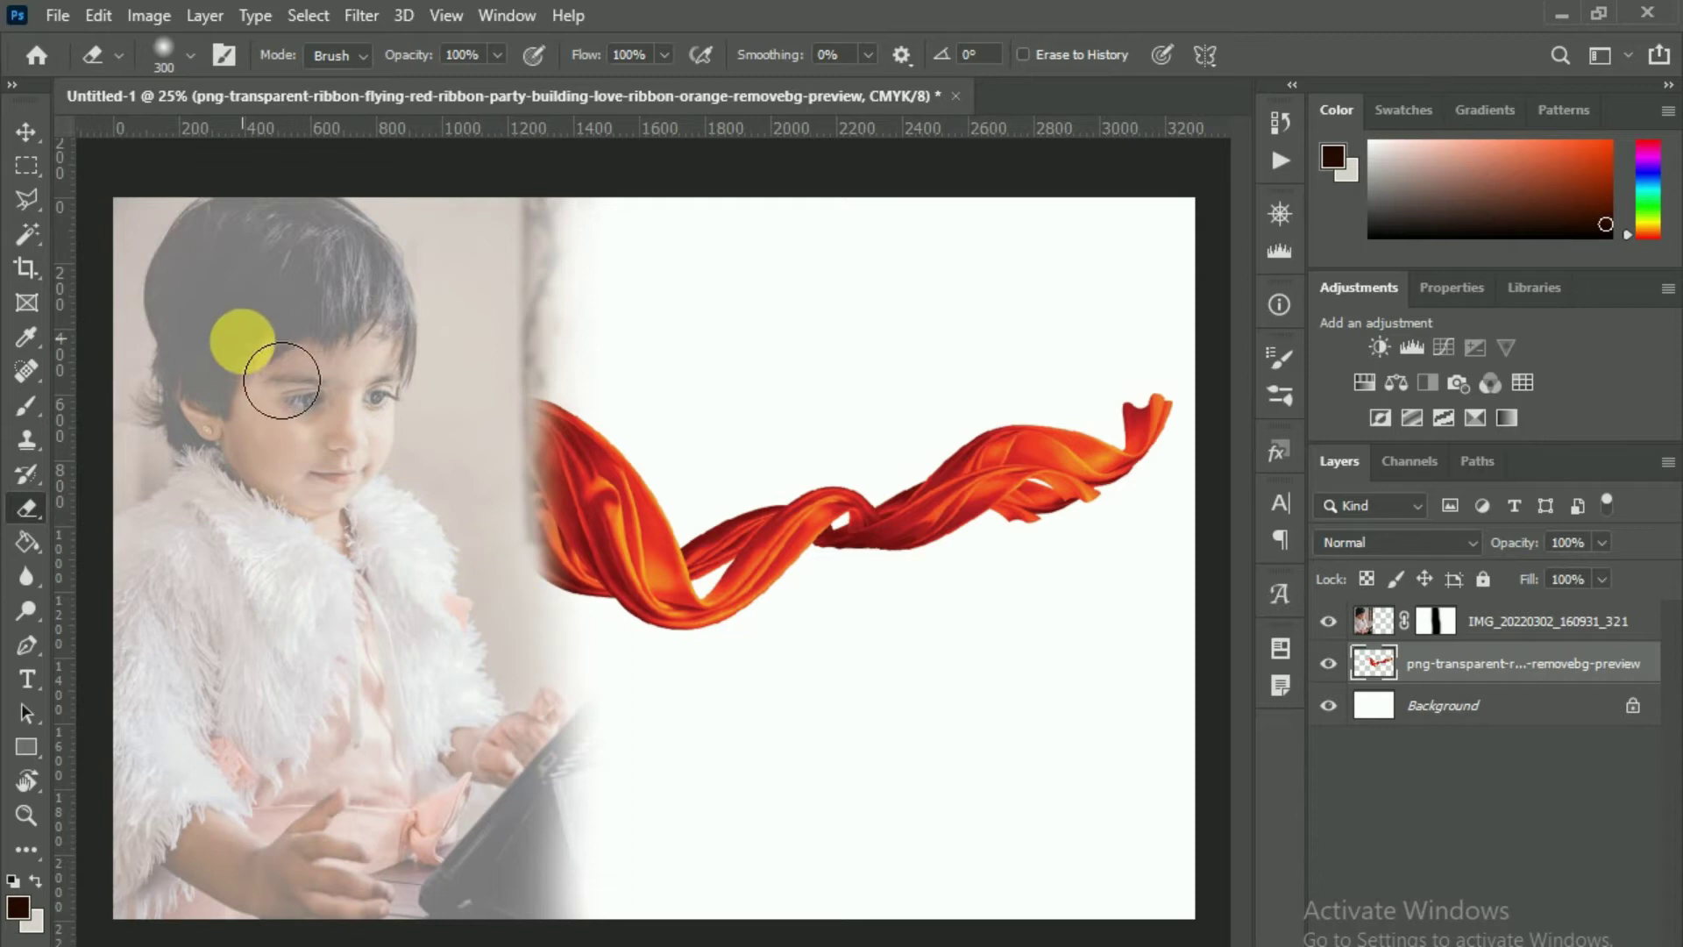
- Place the dark rose image from the D:\background\NEW BACKGROUND folder
click(25, 134)
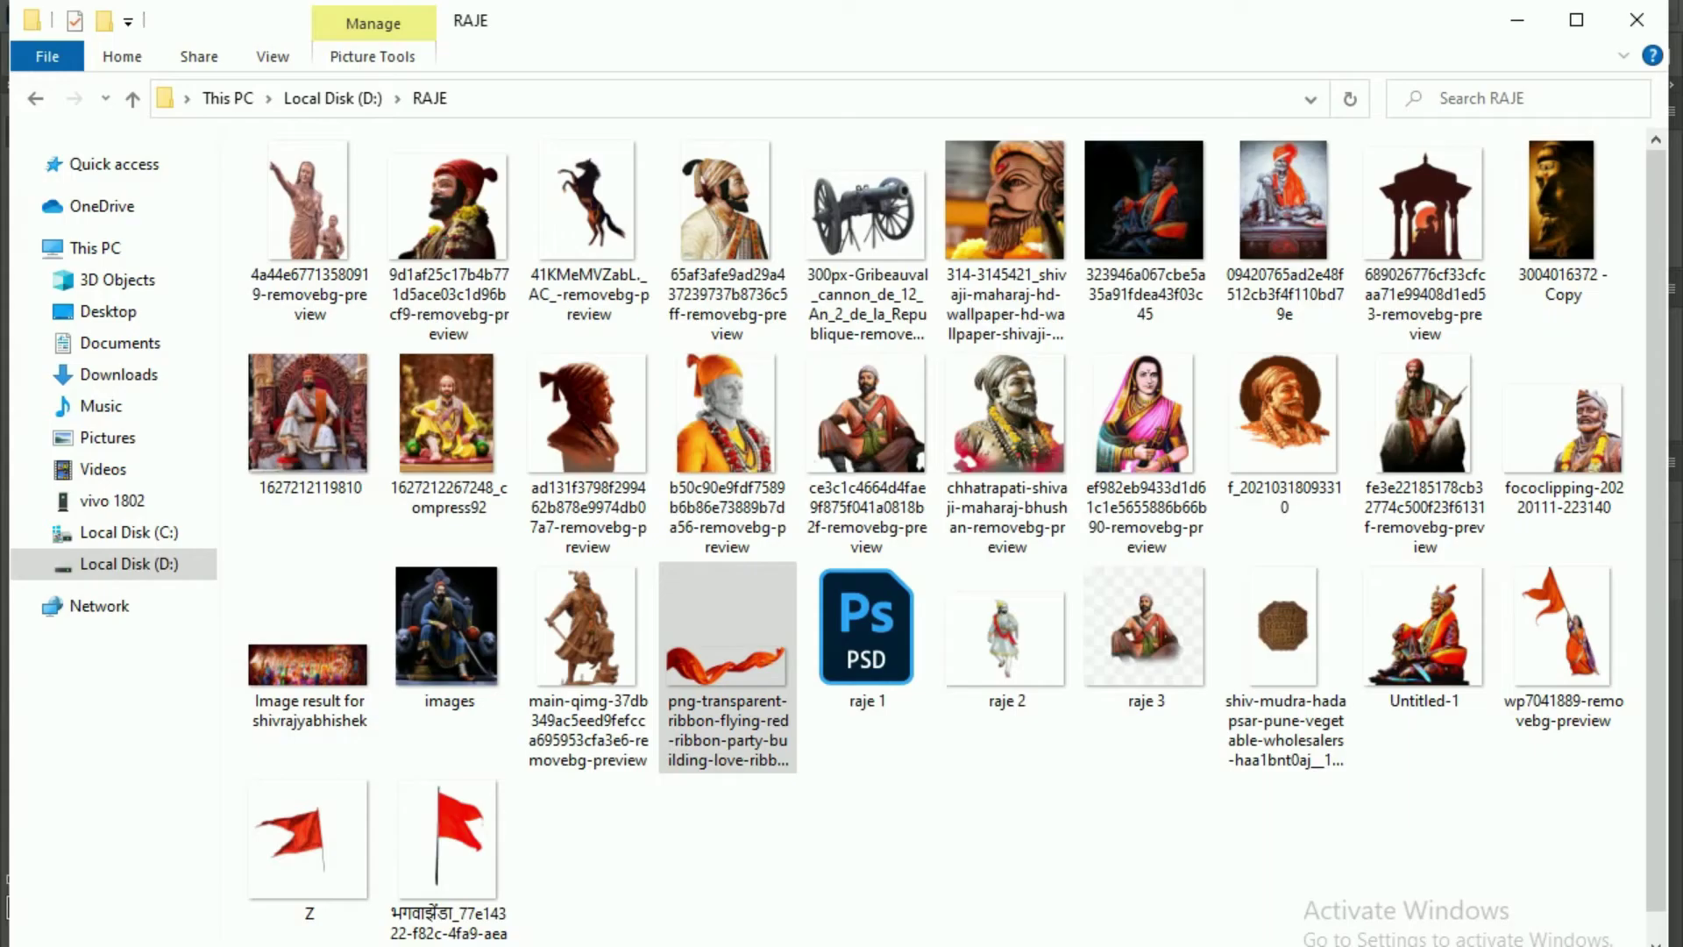
click(162, 566)
double_click(468, 237)
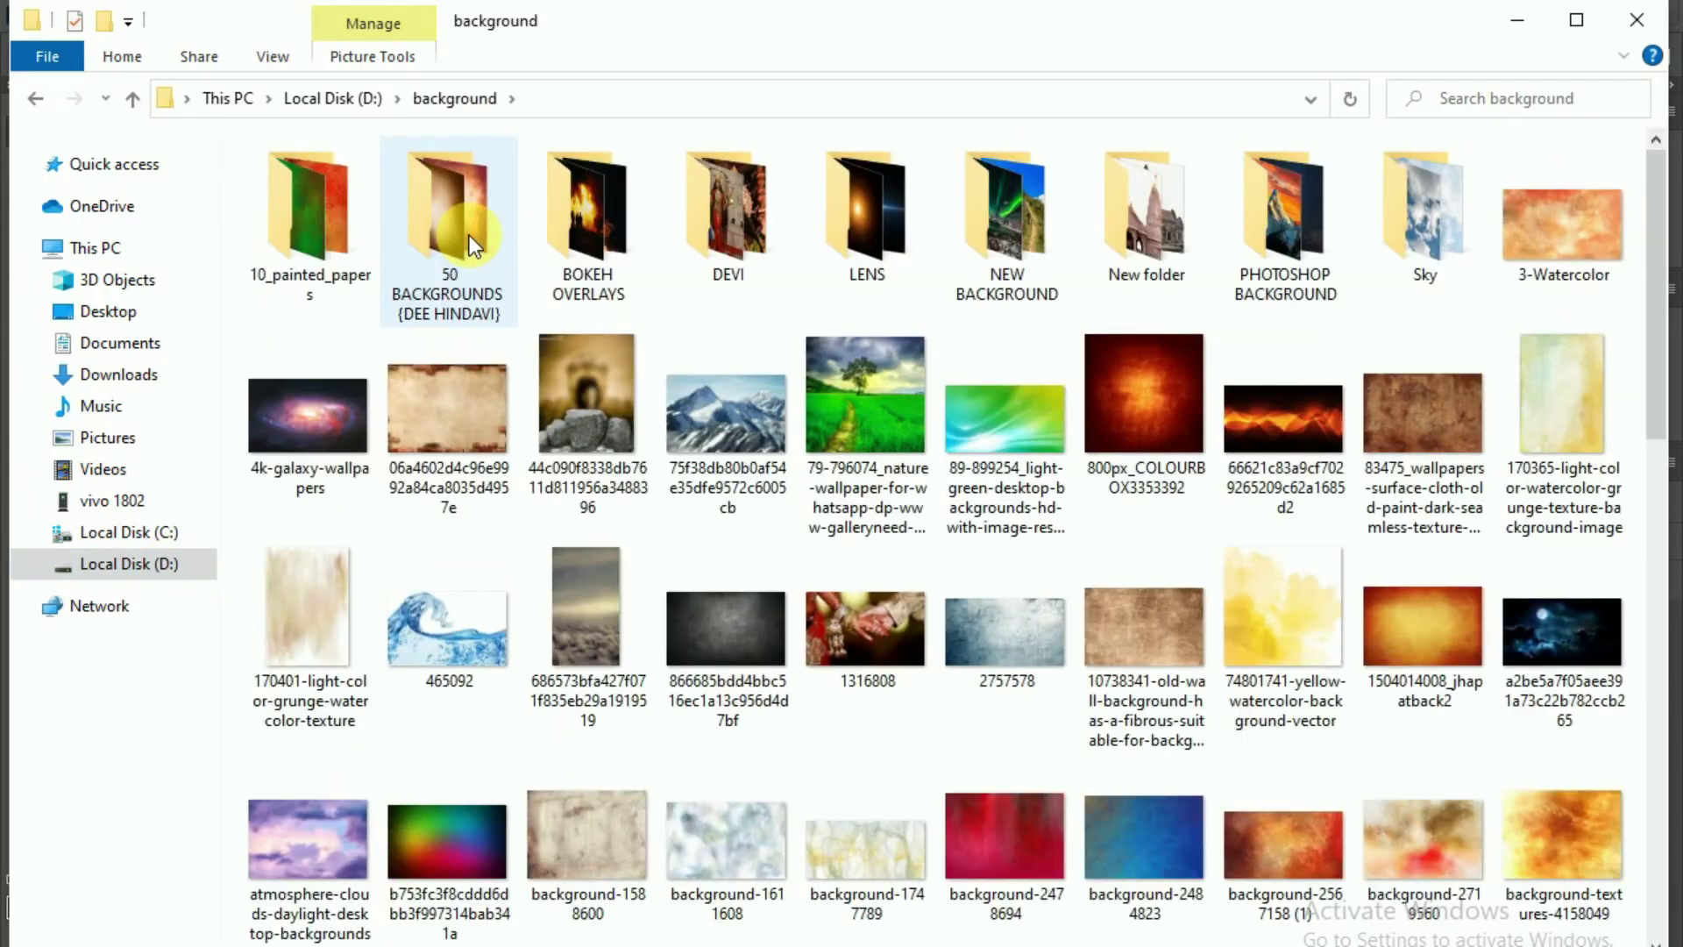
double_click(1007, 229)
mouse_move(863, 433)
mouse_down()
mouse_move(946, 943)
mouse_move(834, 612)
mouse_up()
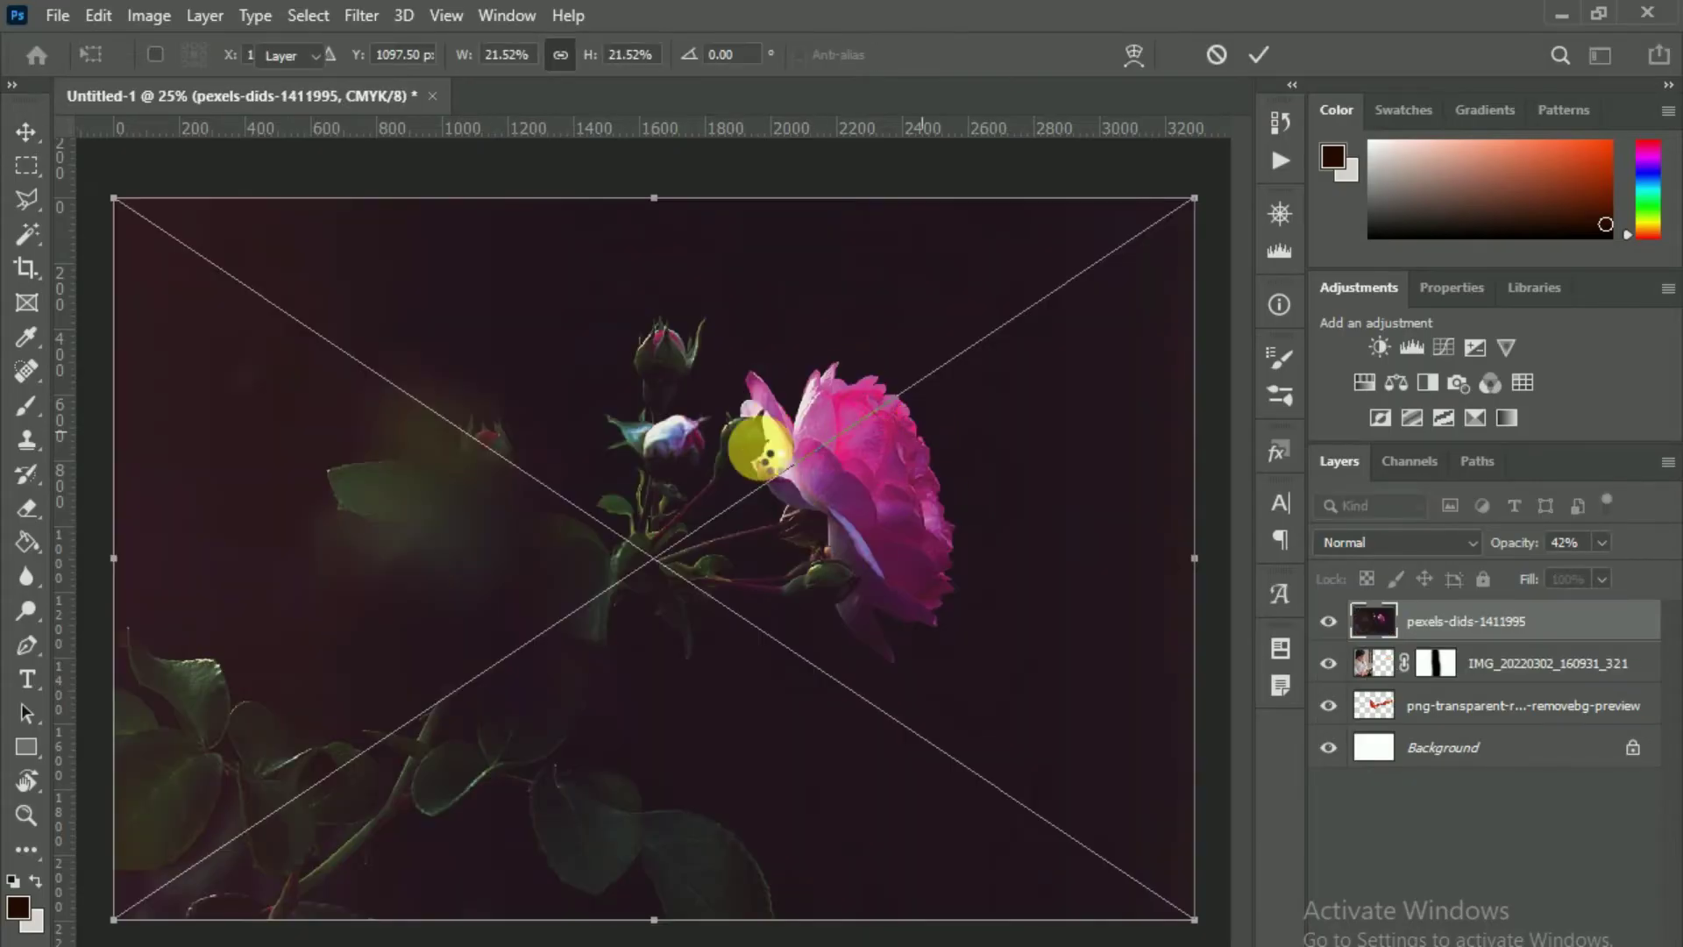
- Commit the rose image, nudge it right, and move its layer just above Background
key(Return)
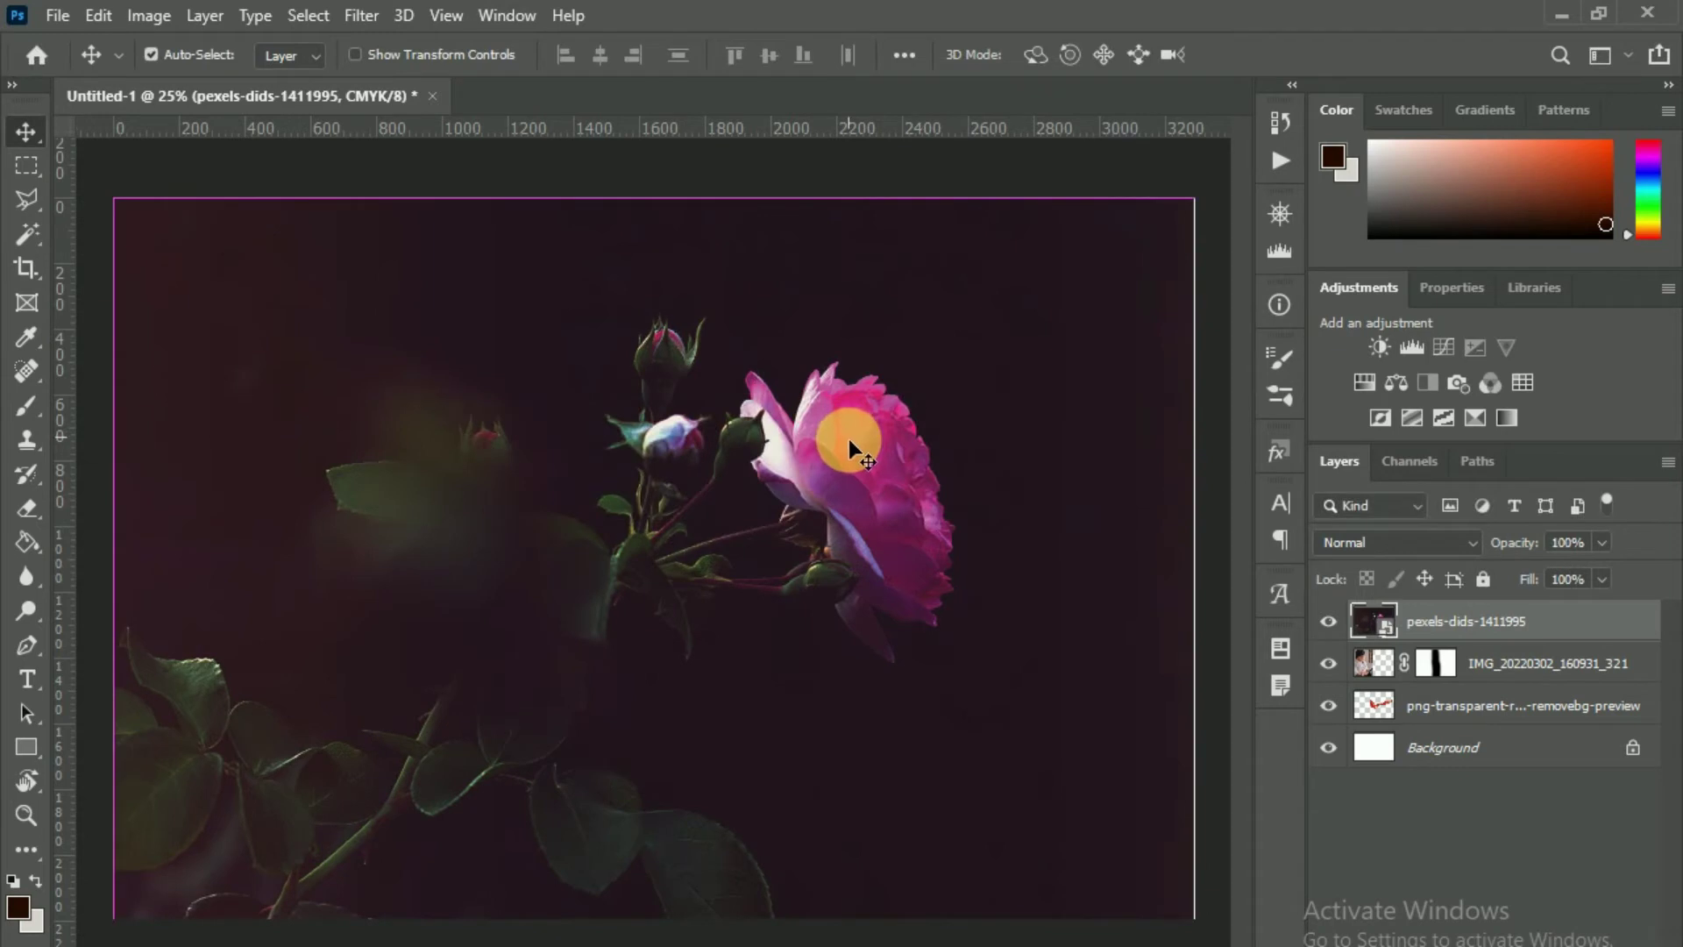
drag(896, 480, 904, 483)
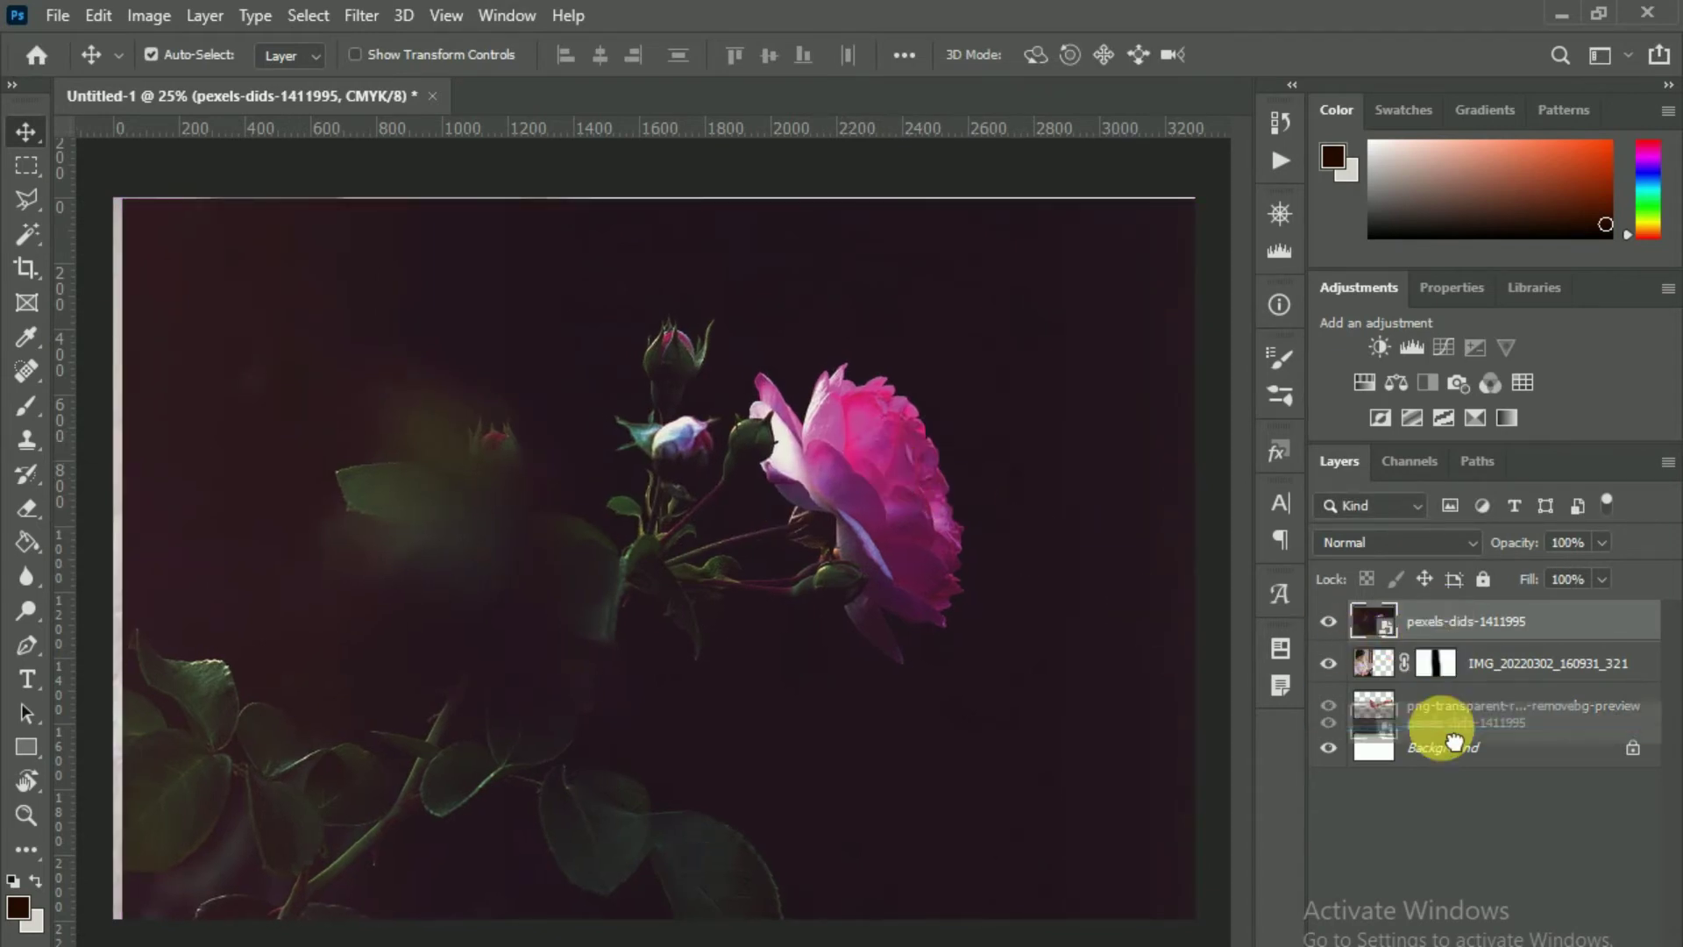
drag(1438, 663, 1439, 727)
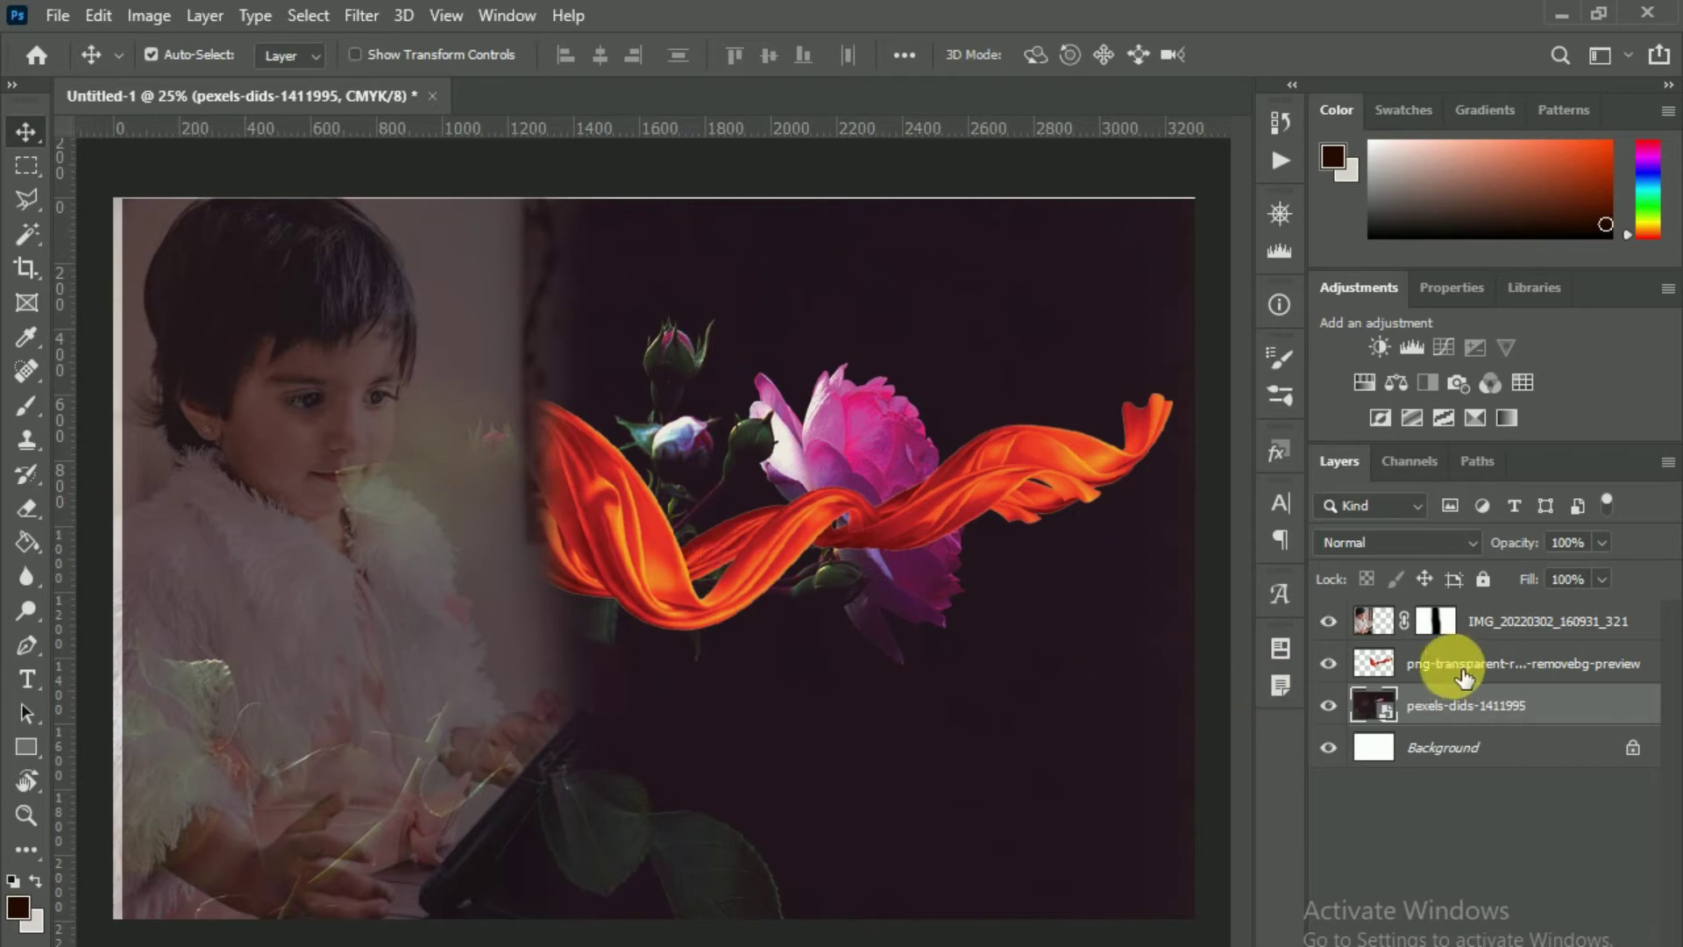
- Set the rose layer's blend mode to Linear Light and add a layer mask
click(1412, 549)
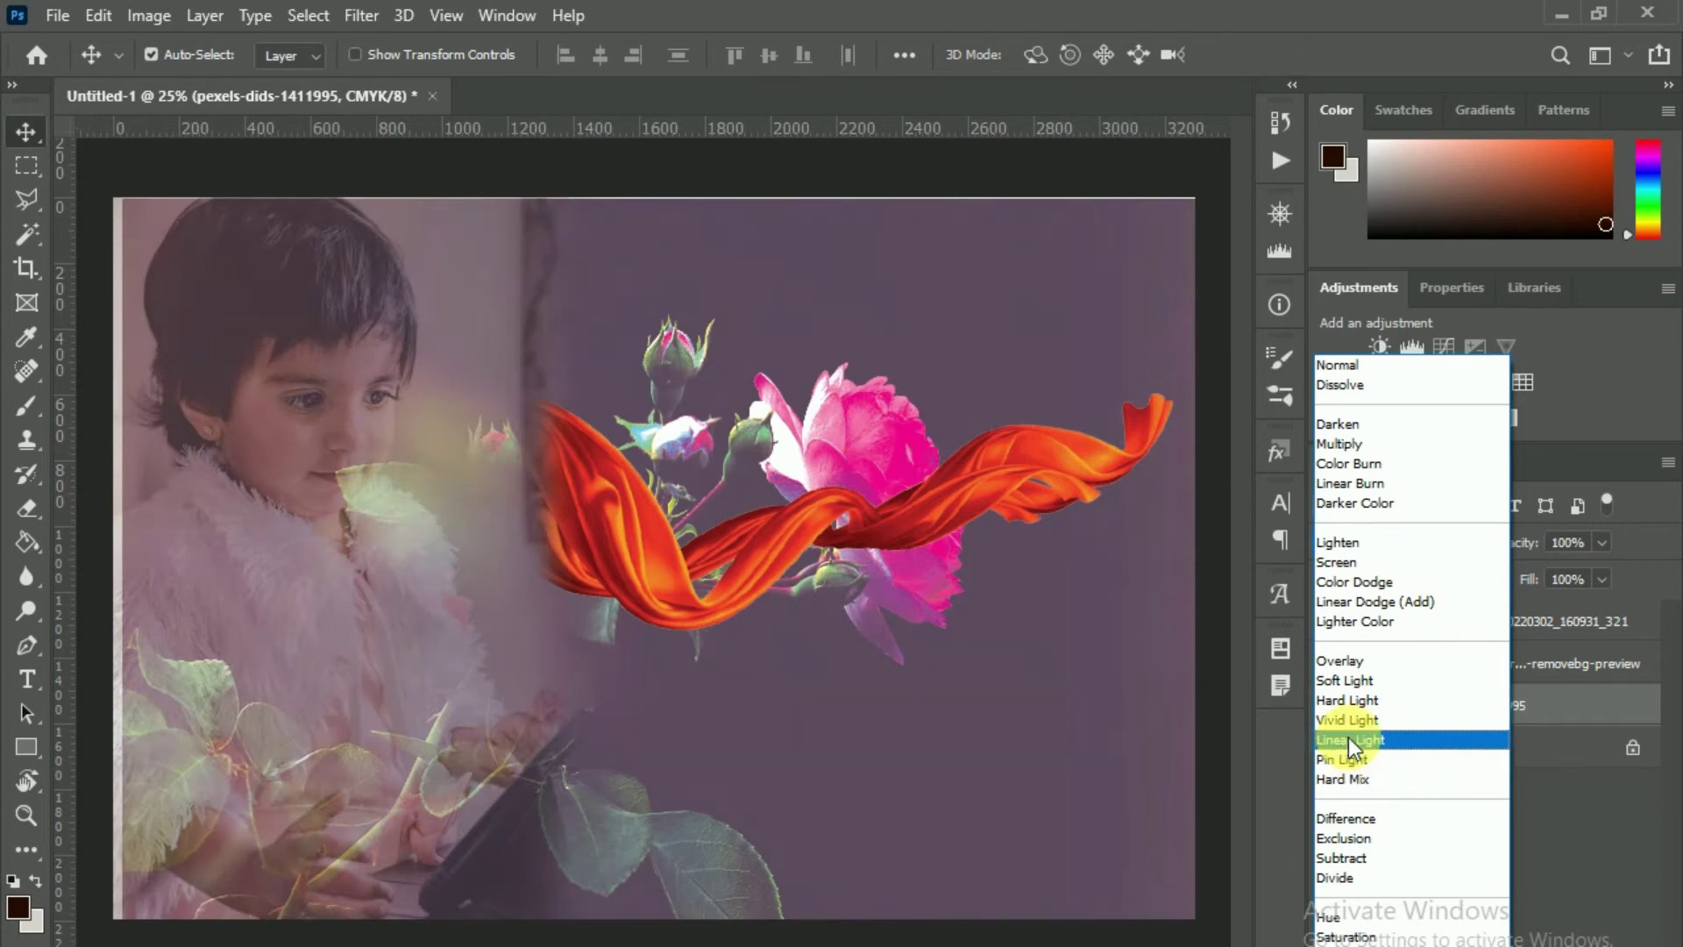
click(1348, 741)
key(Down)
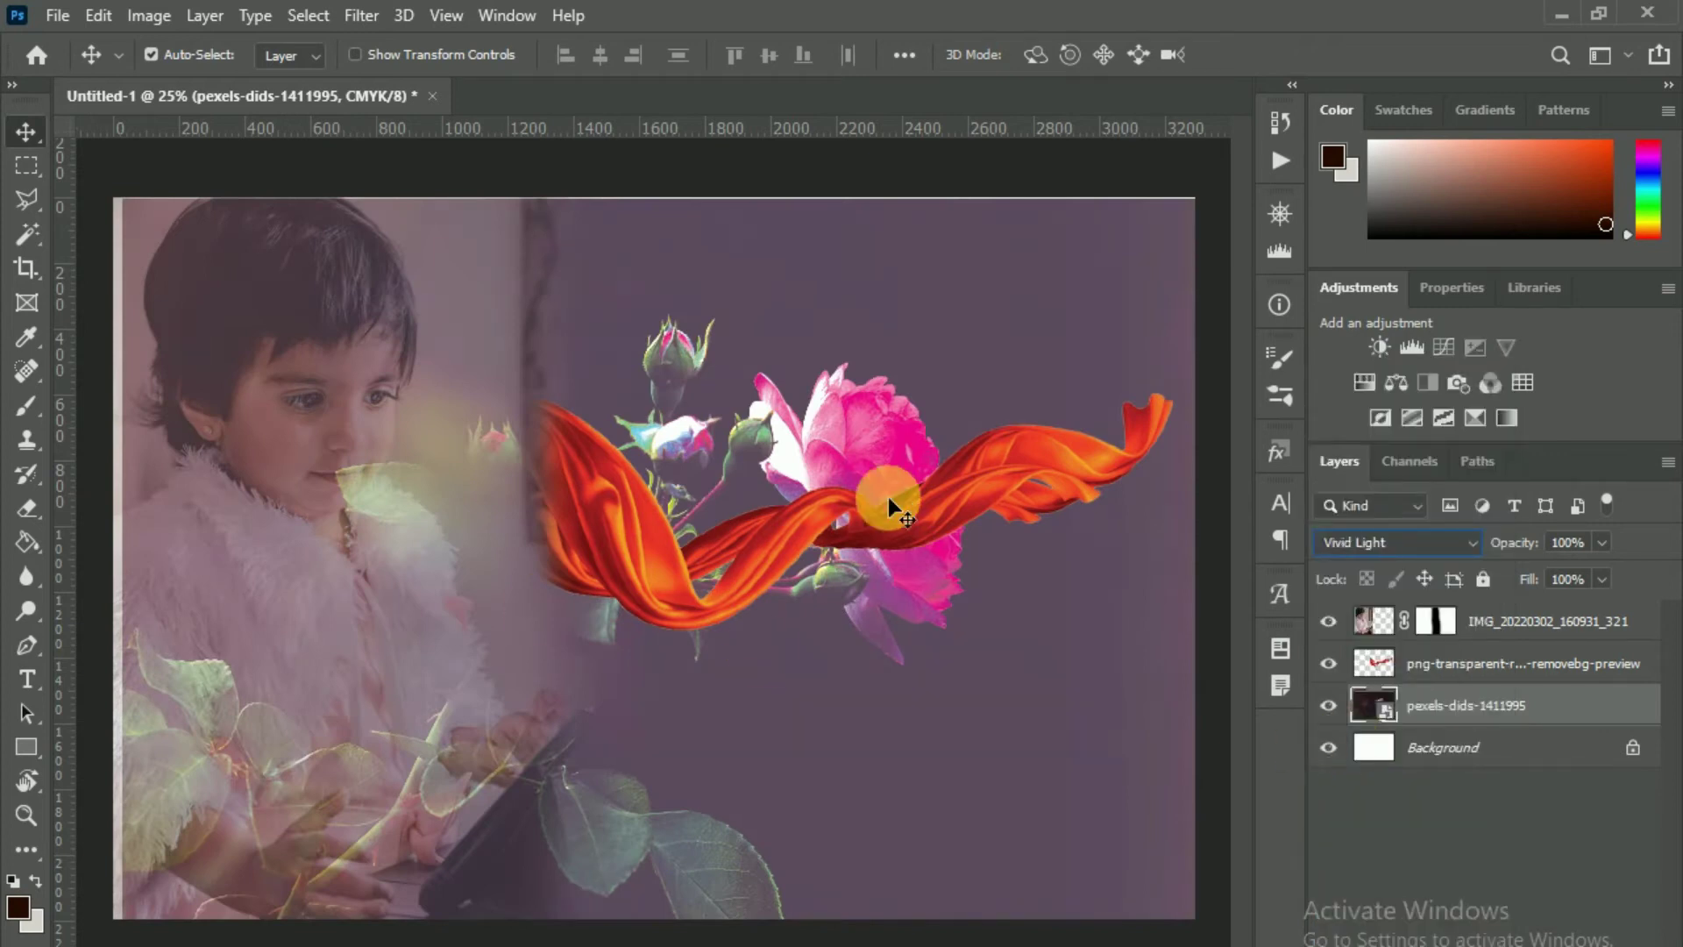
key(Up)
click(1457, 921)
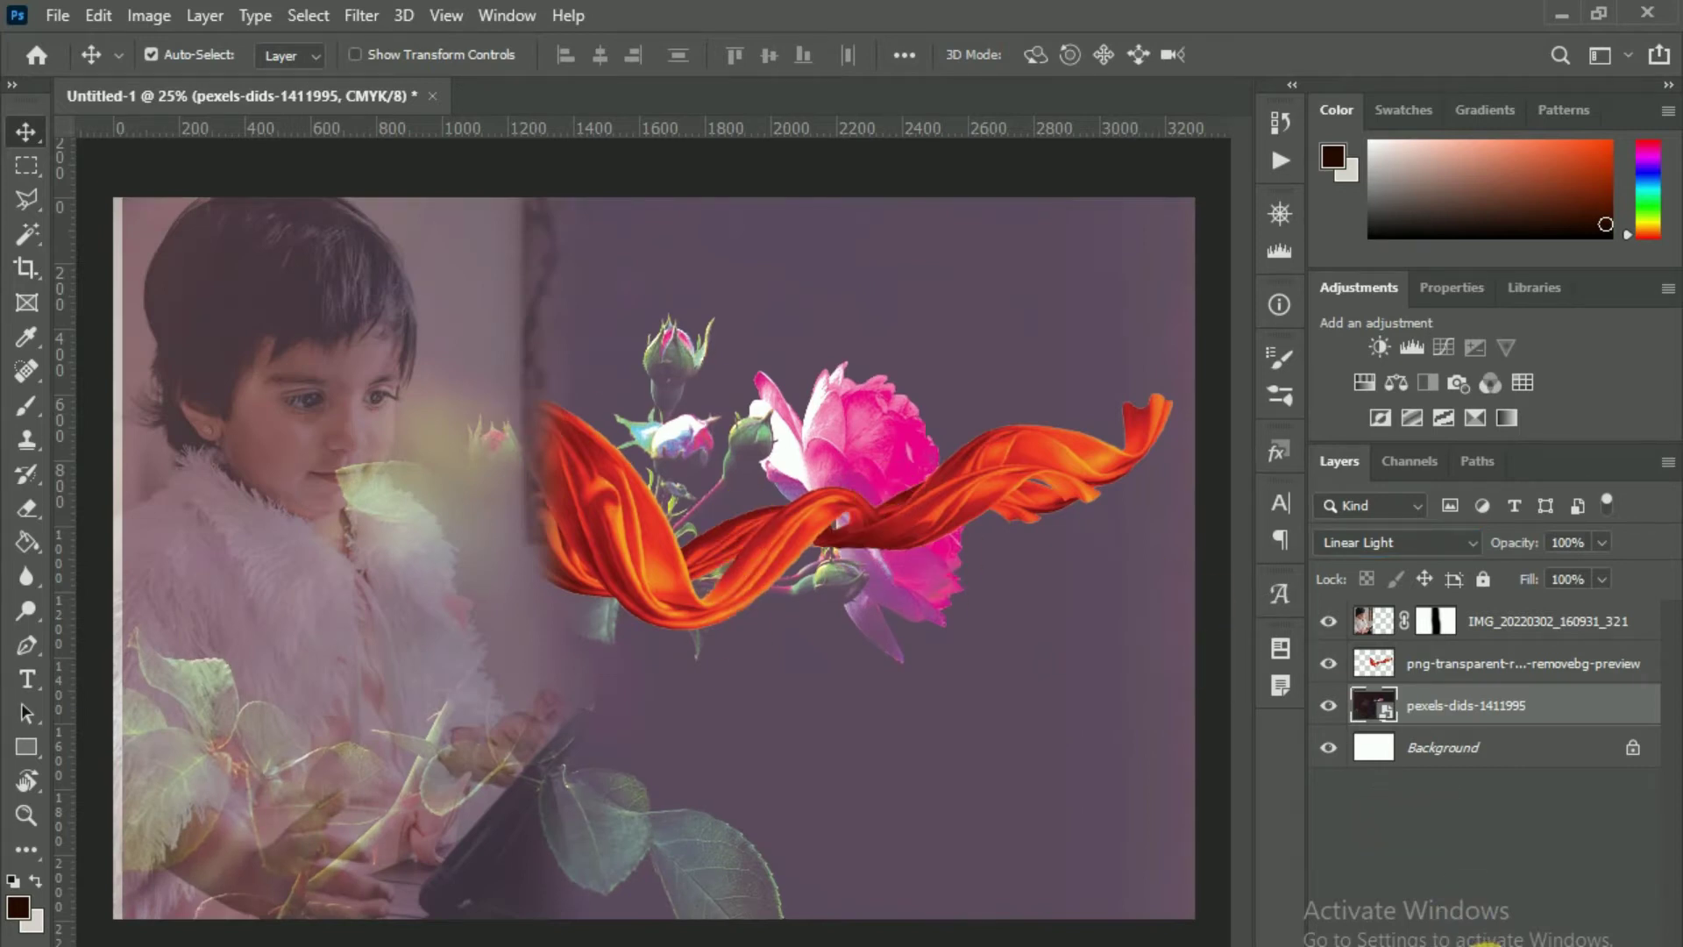
- Hide the rose overlay over the child by painting its mask black
click(13, 421)
mouse_move(440, 489)
mouse_down()
mouse_move(491, 333)
mouse_move(233, 271)
mouse_move(219, 572)
mouse_move(415, 746)
mouse_move(547, 942)
mouse_move(507, 263)
mouse_move(450, 845)
mouse_move(333, 929)
mouse_move(265, 907)
mouse_move(409, 276)
mouse_move(499, 385)
mouse_move(484, 919)
mouse_move(550, 938)
mouse_move(639, 865)
mouse_move(376, 770)
mouse_move(421, 357)
mouse_move(350, 705)
mouse_move(412, 692)
mouse_up()
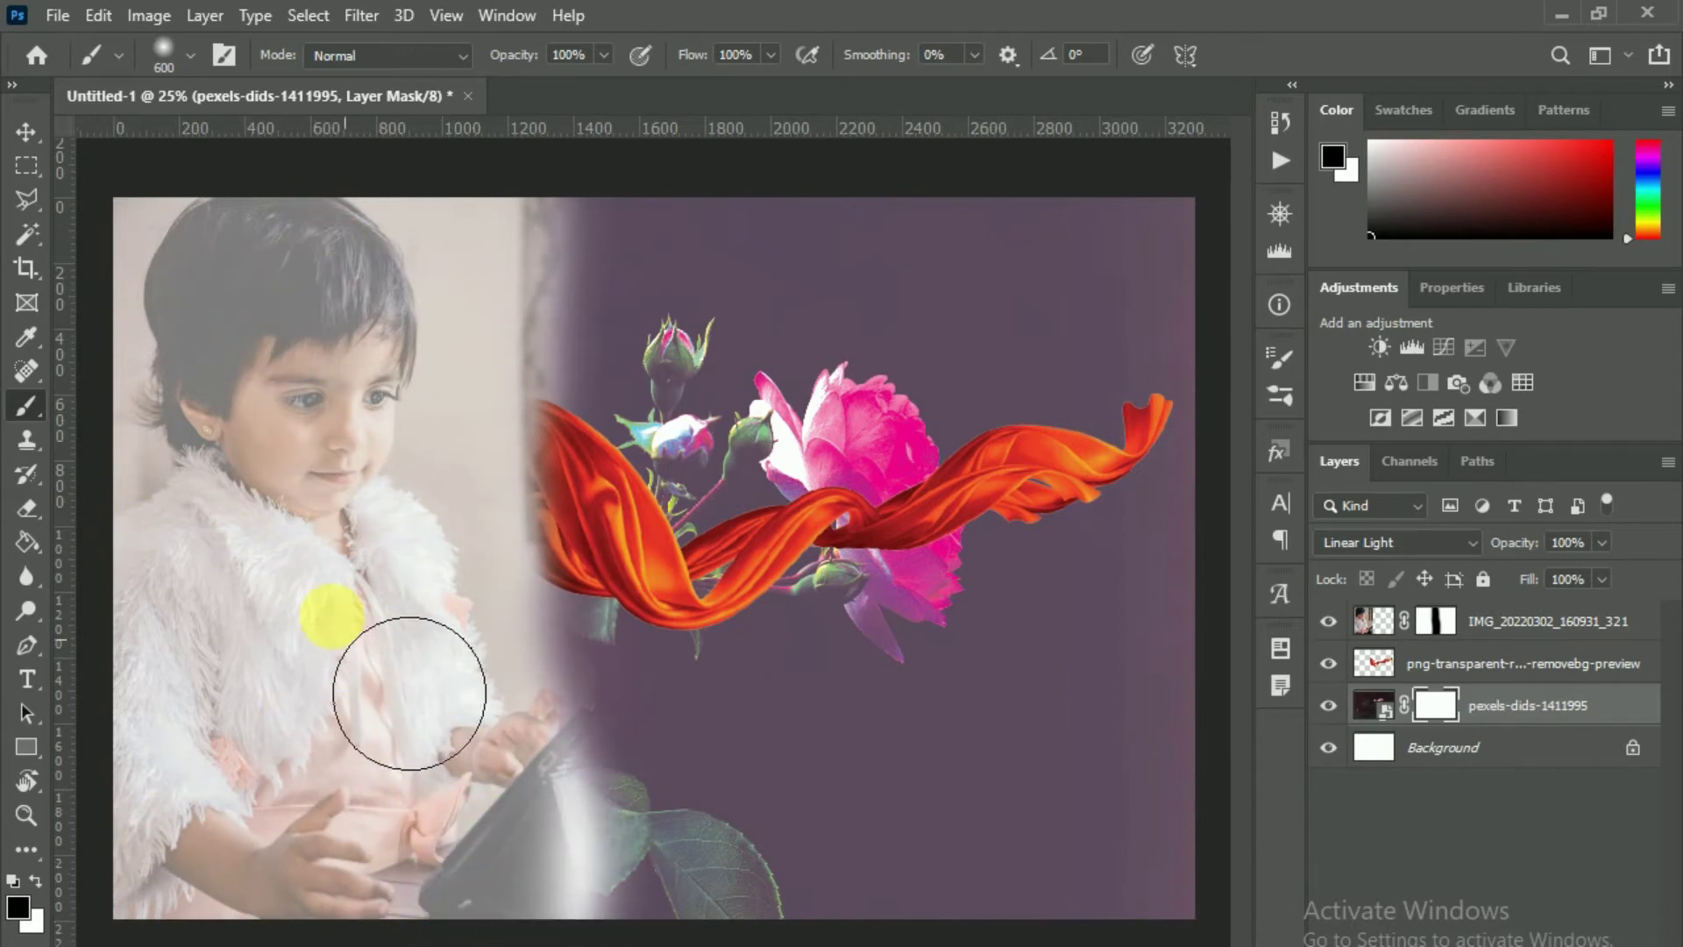
click(24, 133)
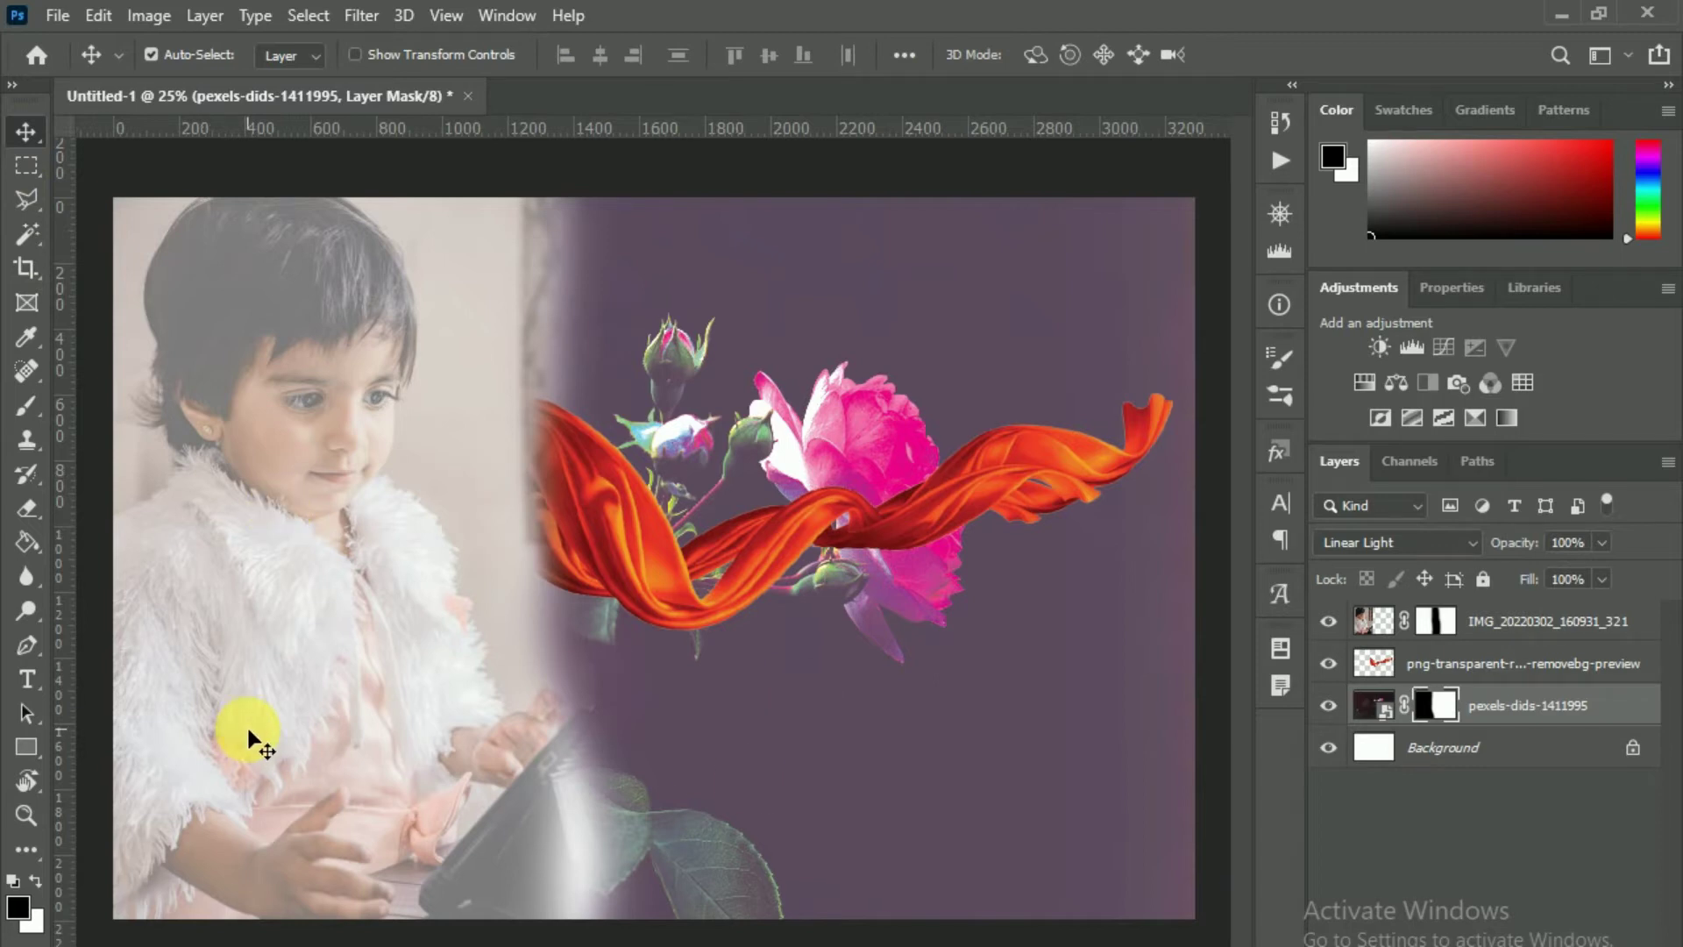
- Drag the red ribbon lower and add a blank Layer 1 above the child layer
click(1481, 672)
drag(877, 531, 884, 731)
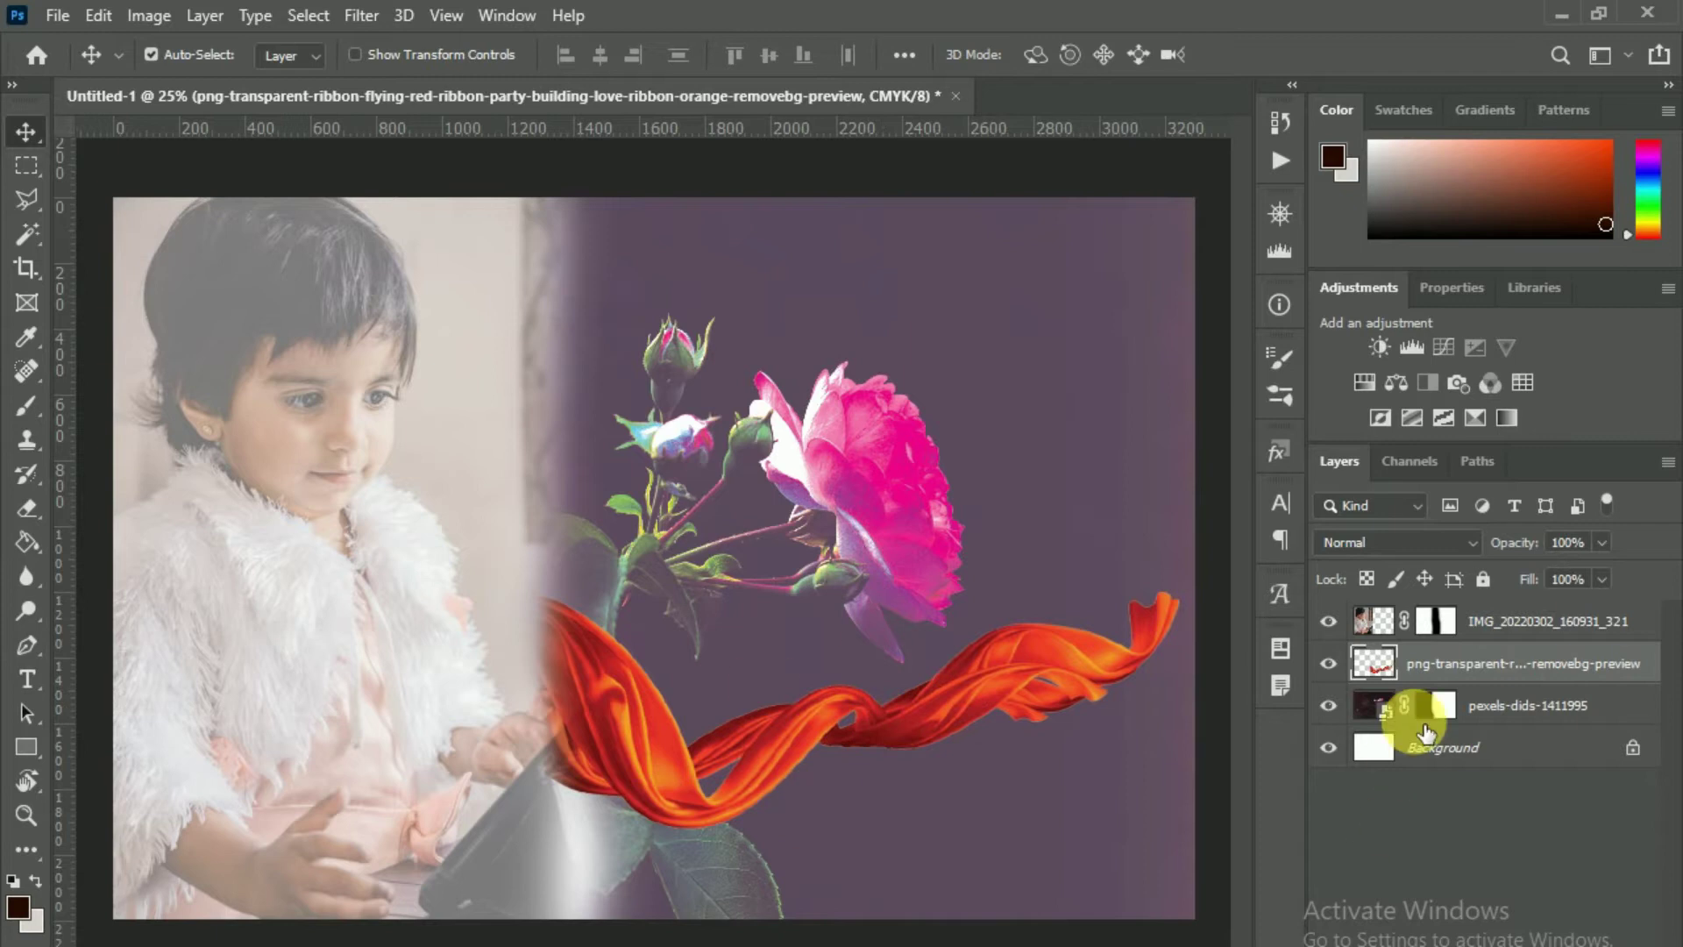
click(1473, 621)
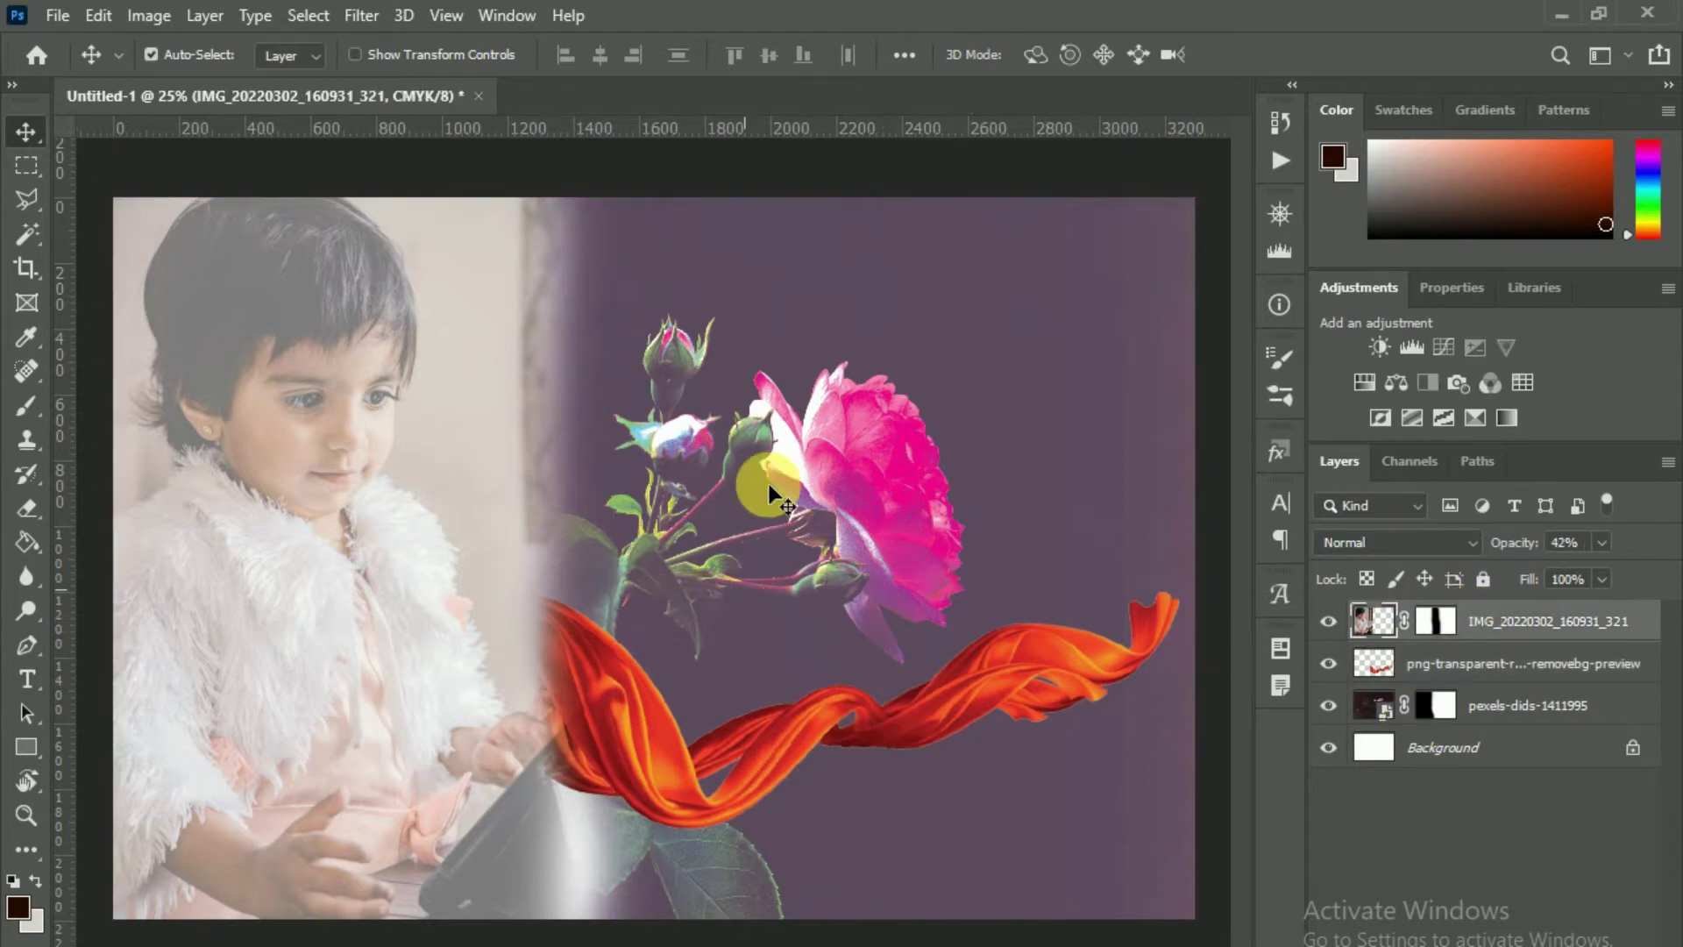
key(ctrl+shift+alt+n)
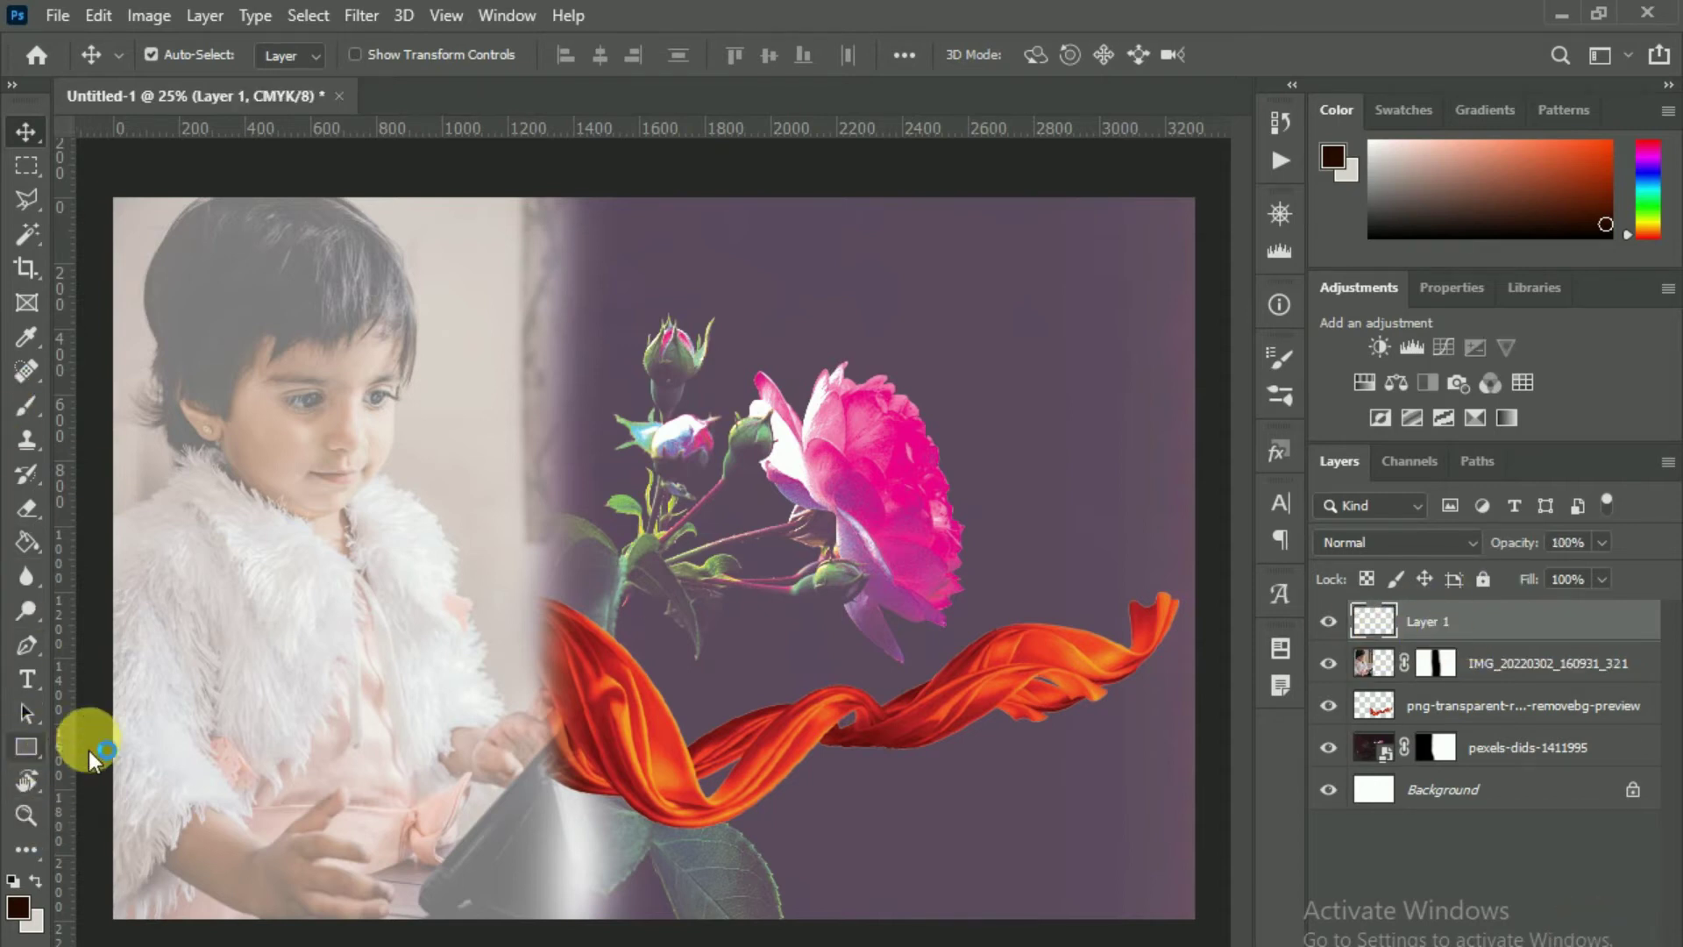
- Draw a tall rectangle on the right with no fill and a 15 px stroke
right_click(29, 747)
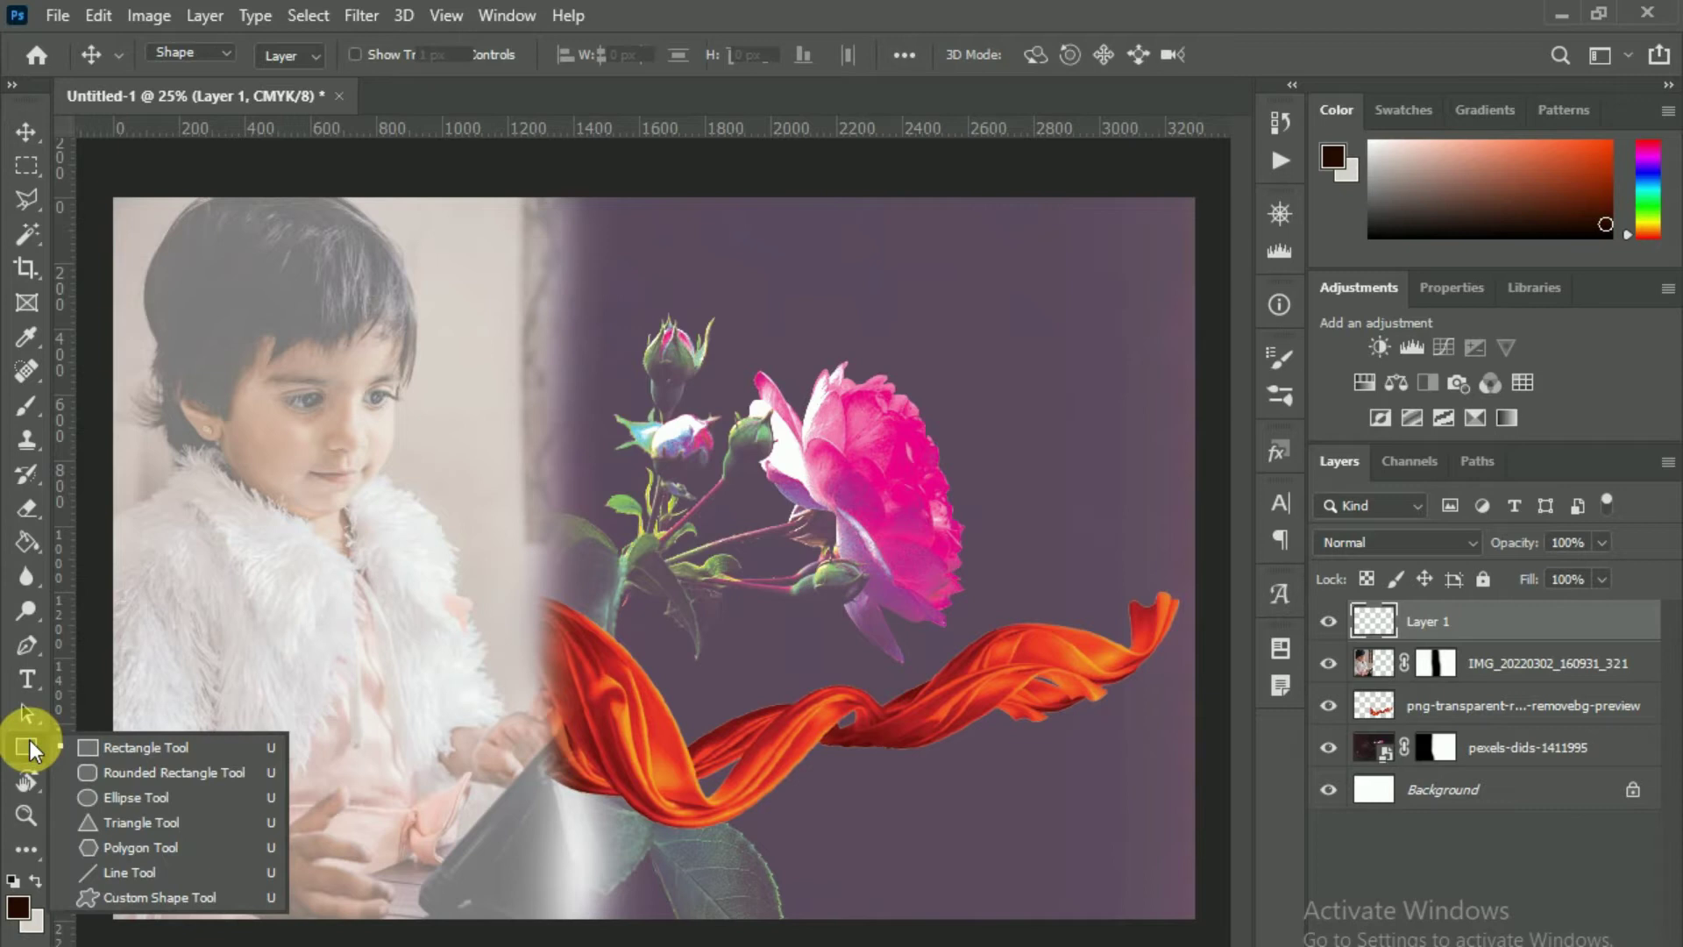
click(143, 747)
mouse_move(753, 231)
mouse_down()
mouse_move(1153, 878)
mouse_move(1154, 905)
mouse_up()
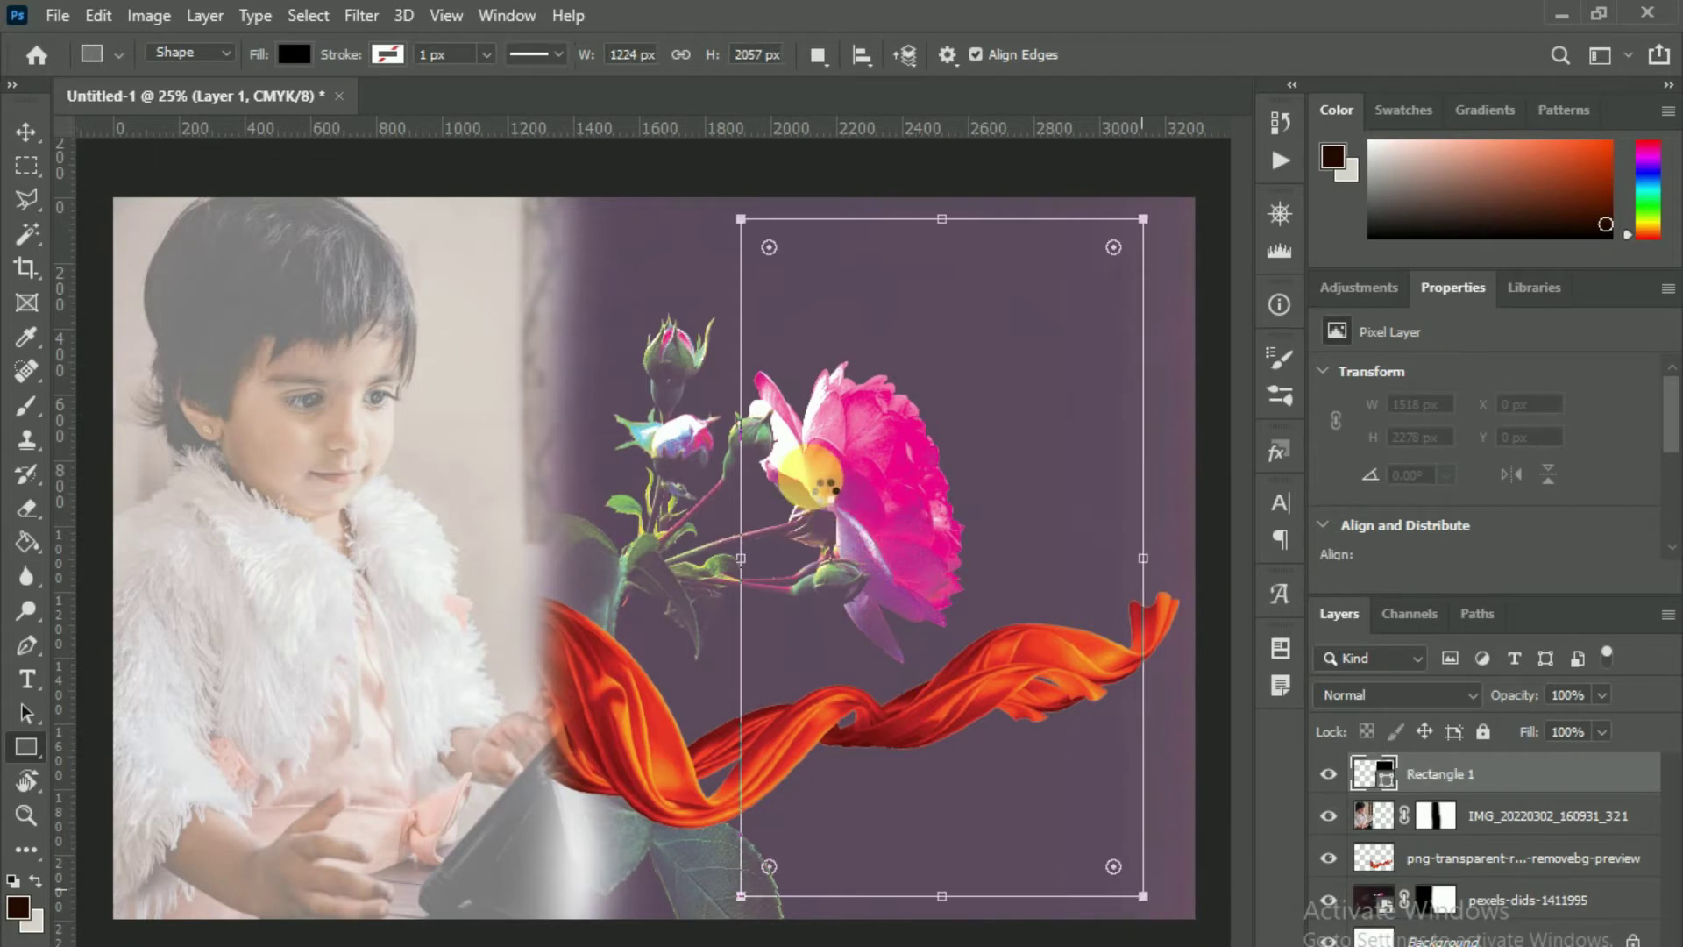
click(294, 54)
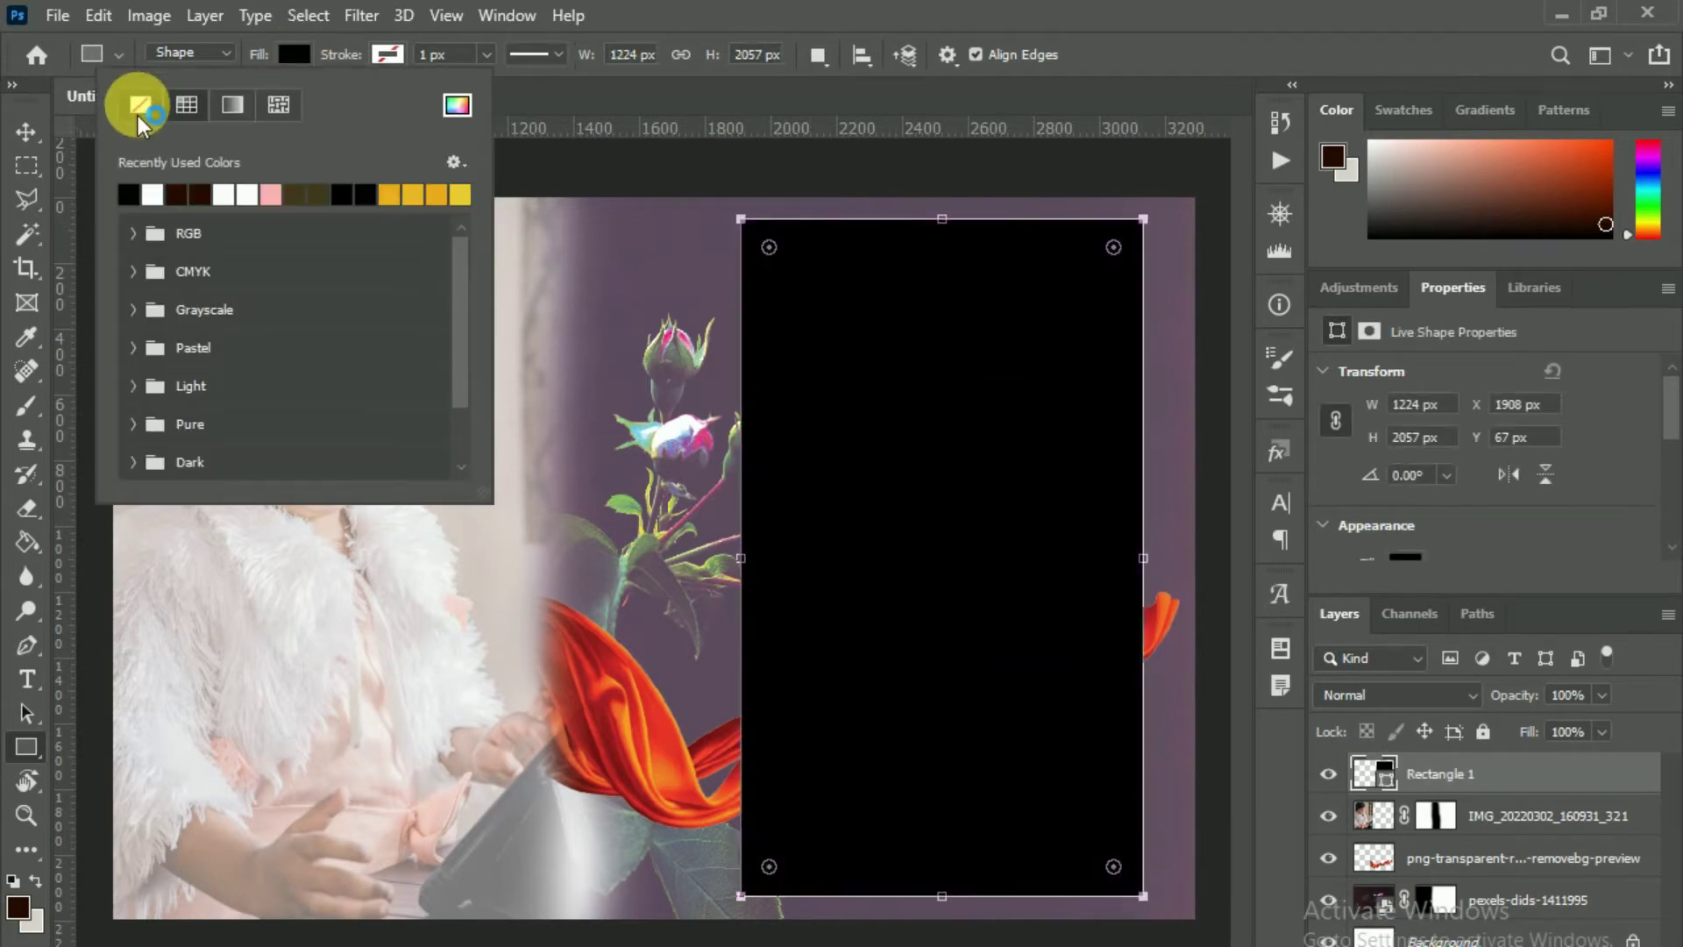
click(140, 104)
click(329, 55)
drag(328, 55, 370, 65)
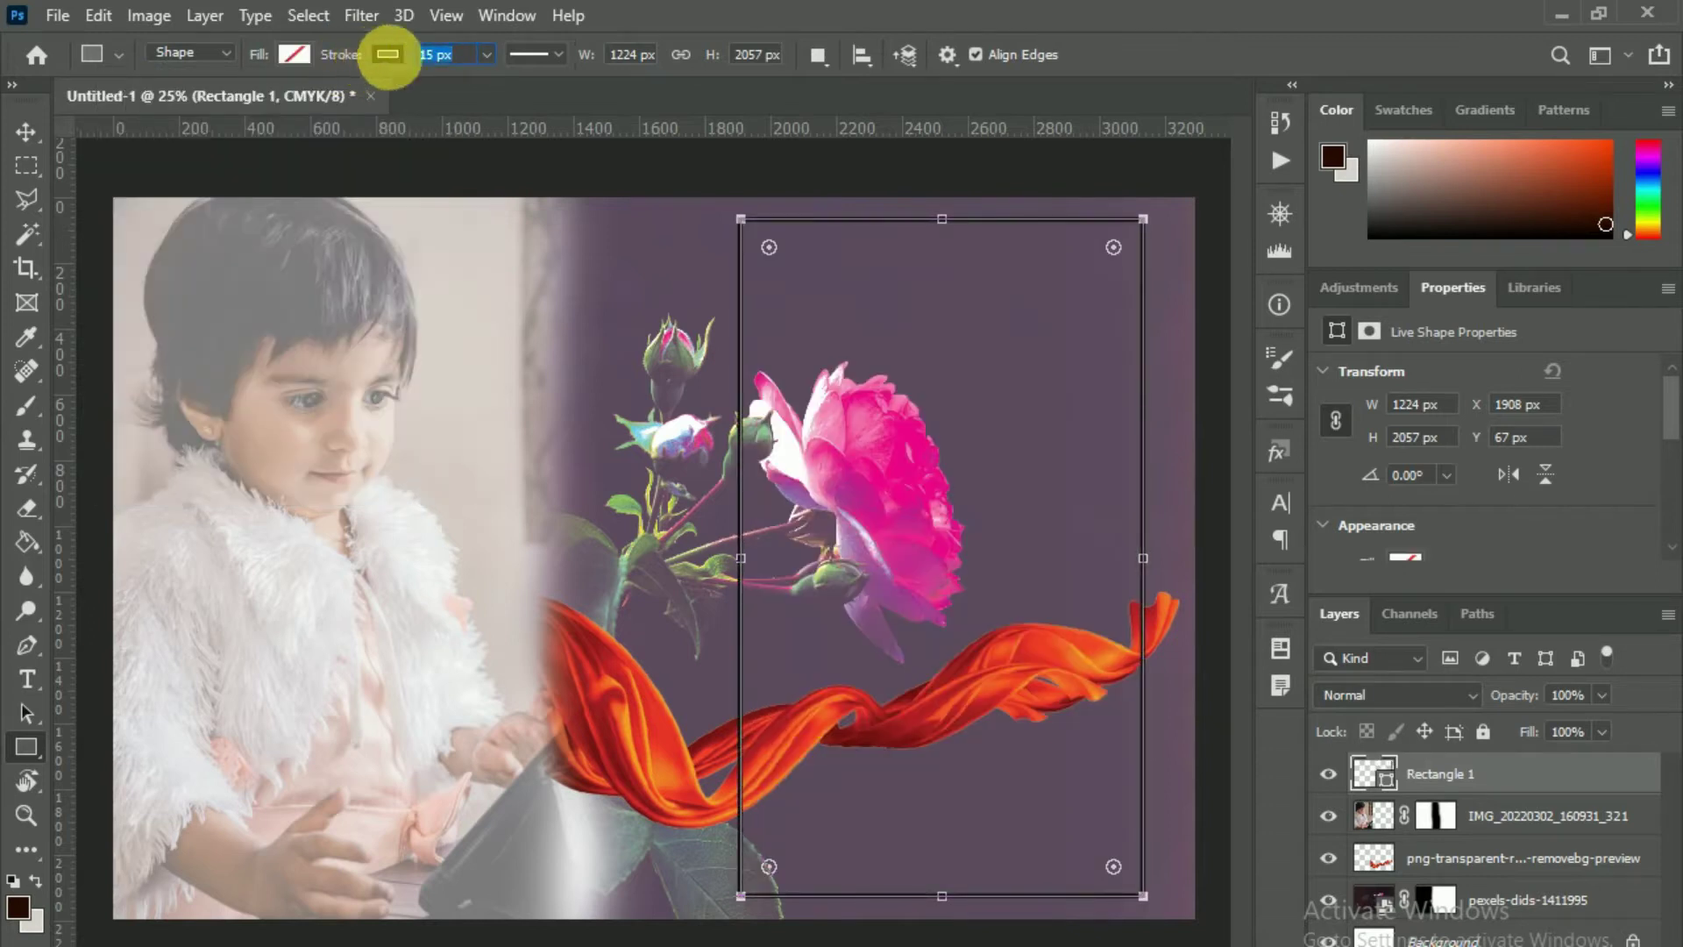
- Set the rectangle's stroke to light pink cabdb8 sampled from the photo
click(388, 55)
click(239, 194)
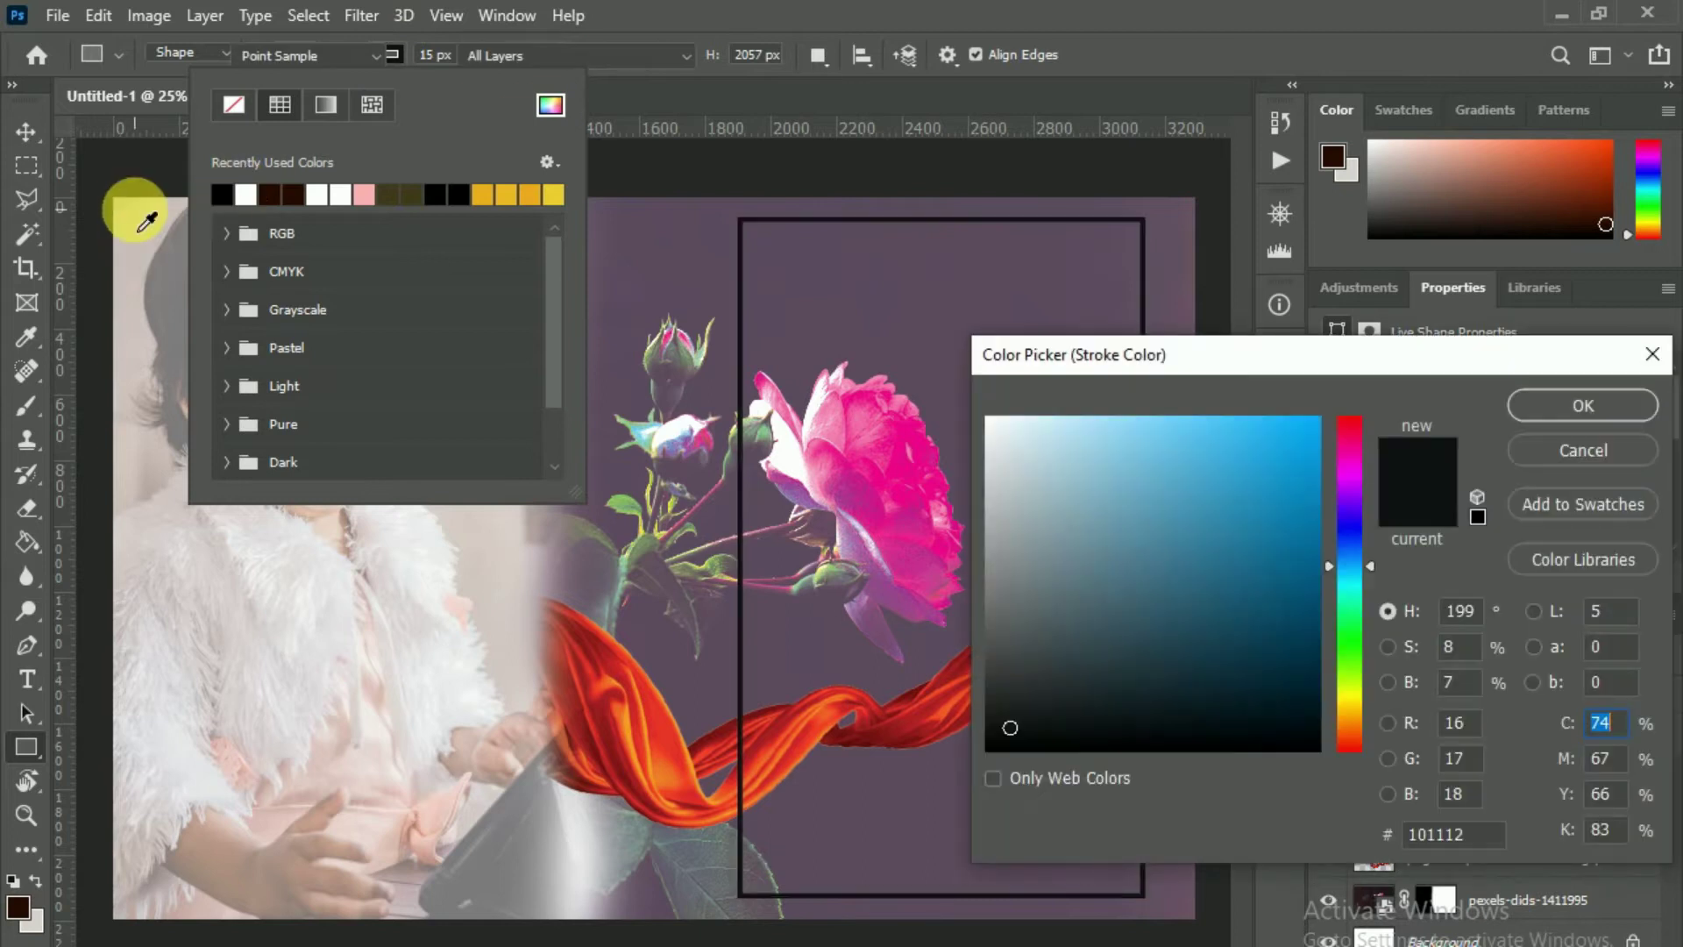
click(135, 214)
click(1583, 405)
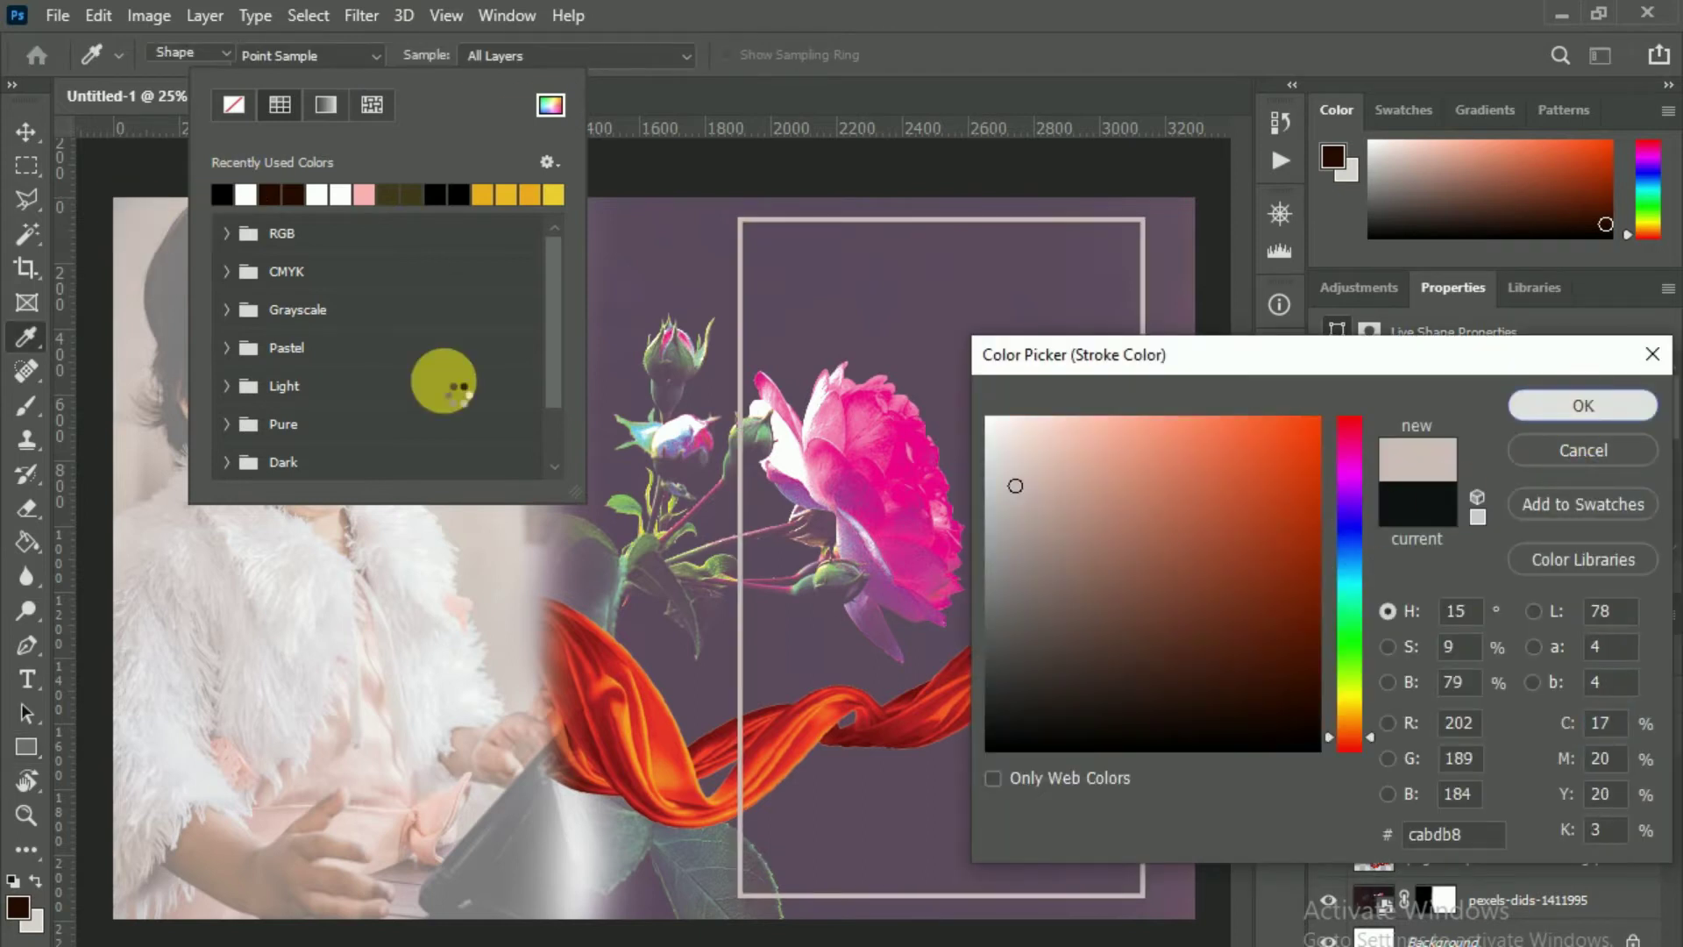
click(27, 133)
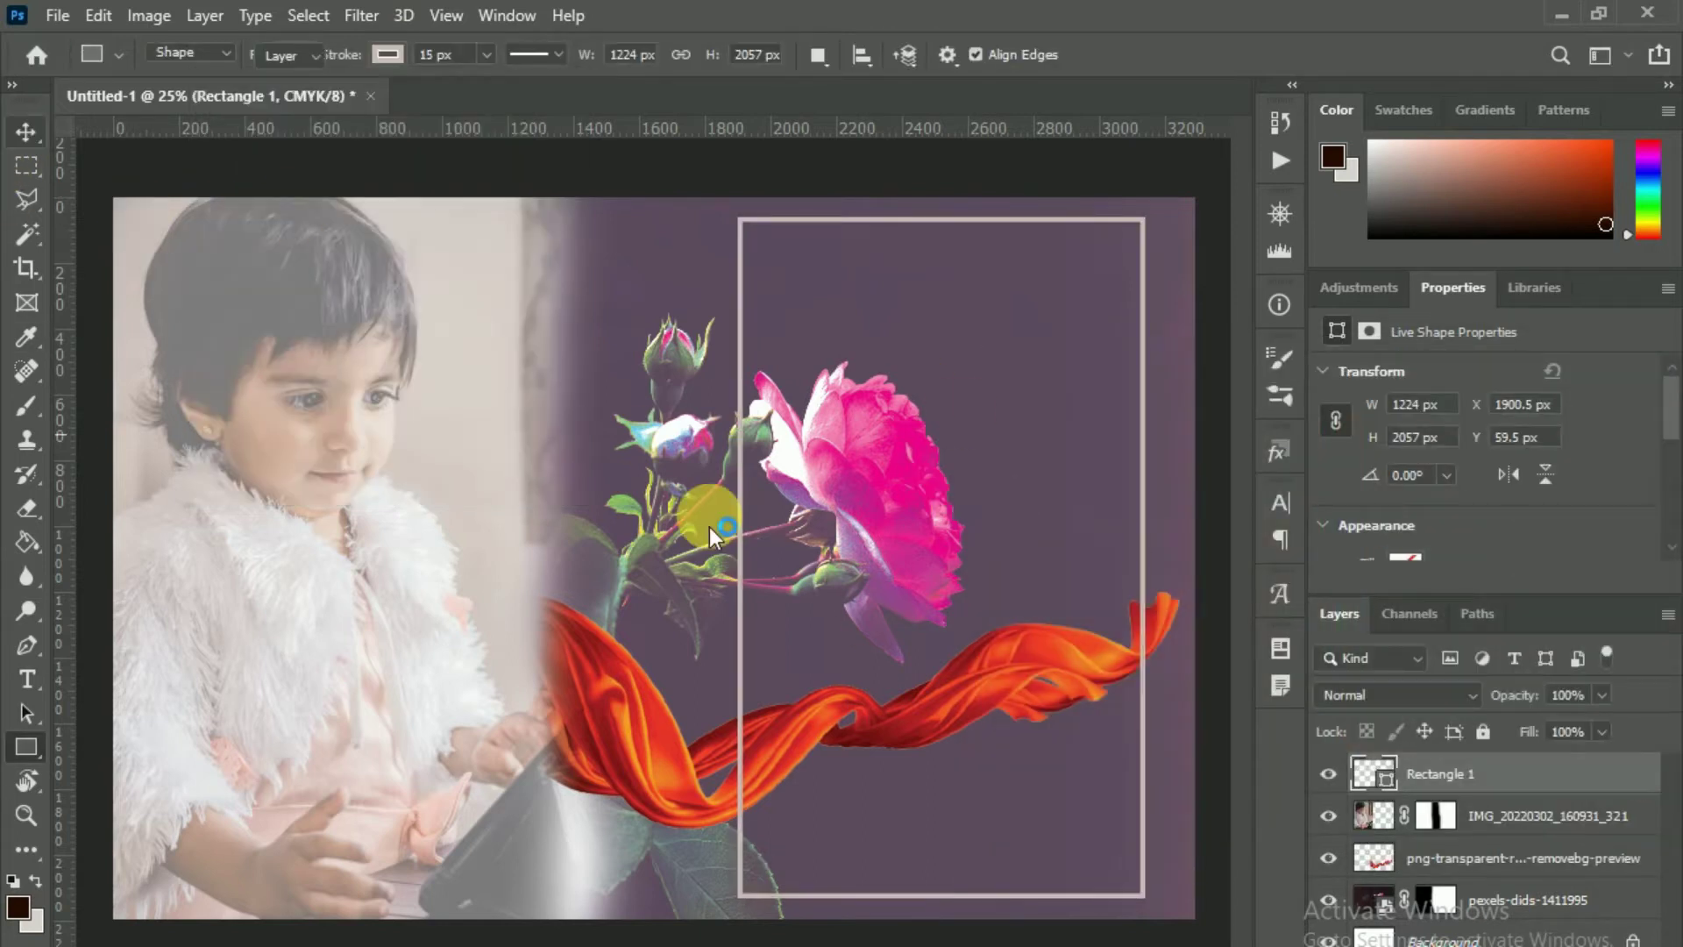
- Enlarge the Layers panel and pick up the girl cutout from Downloads
click(1340, 289)
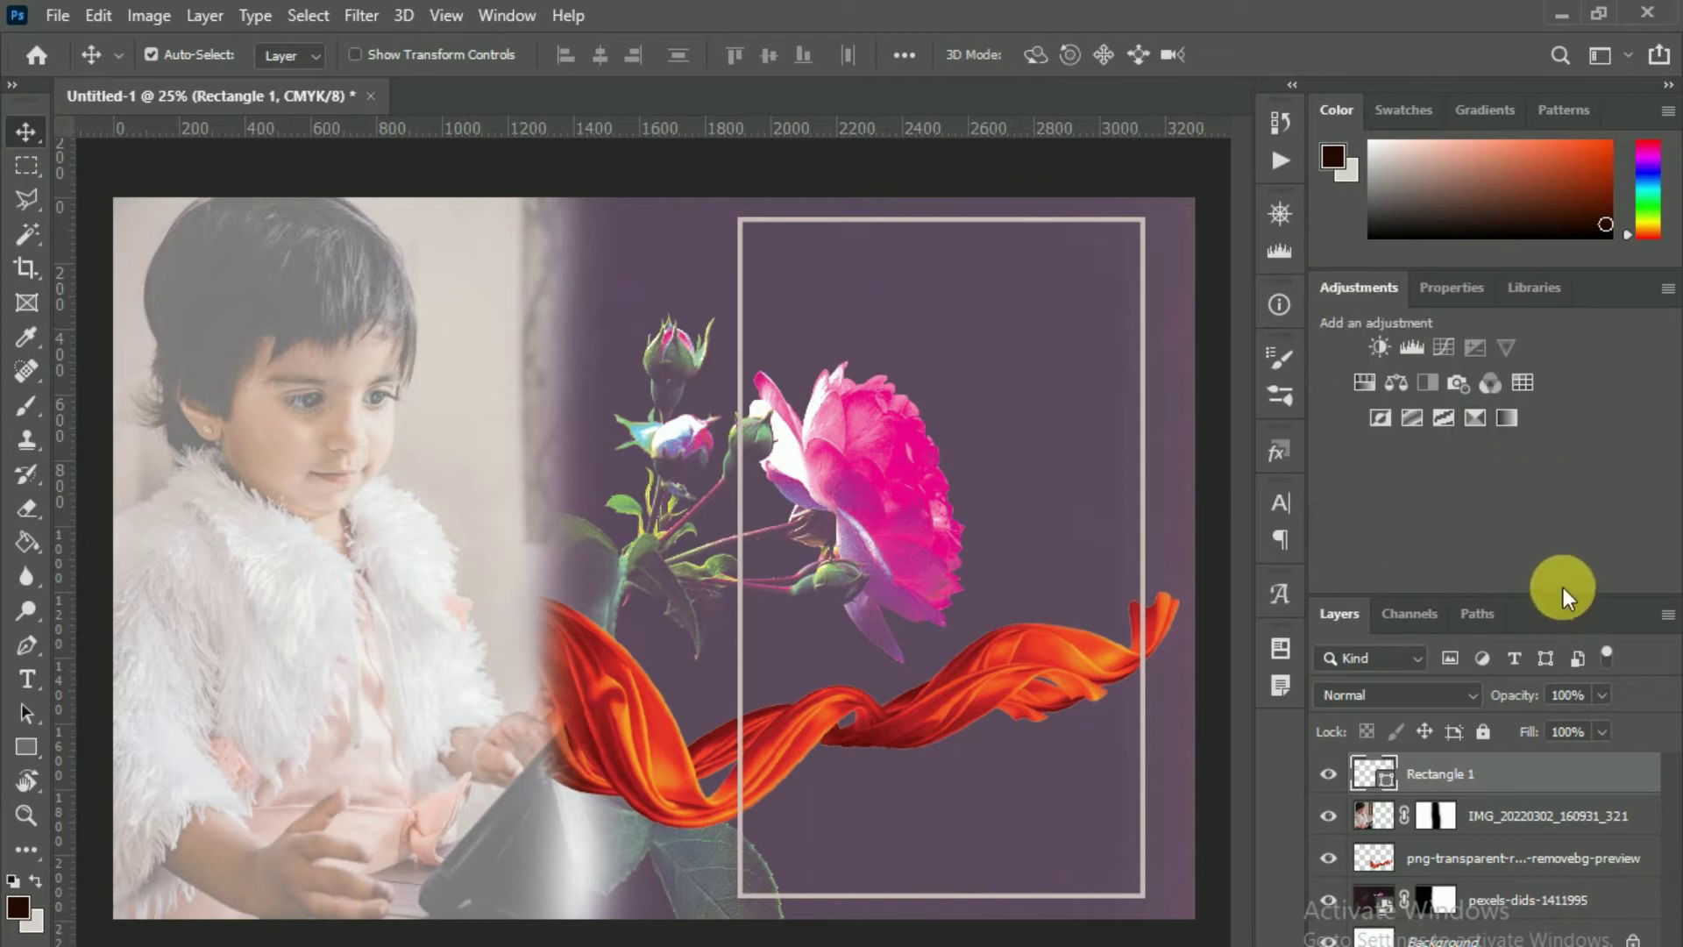
drag(1564, 594, 1569, 446)
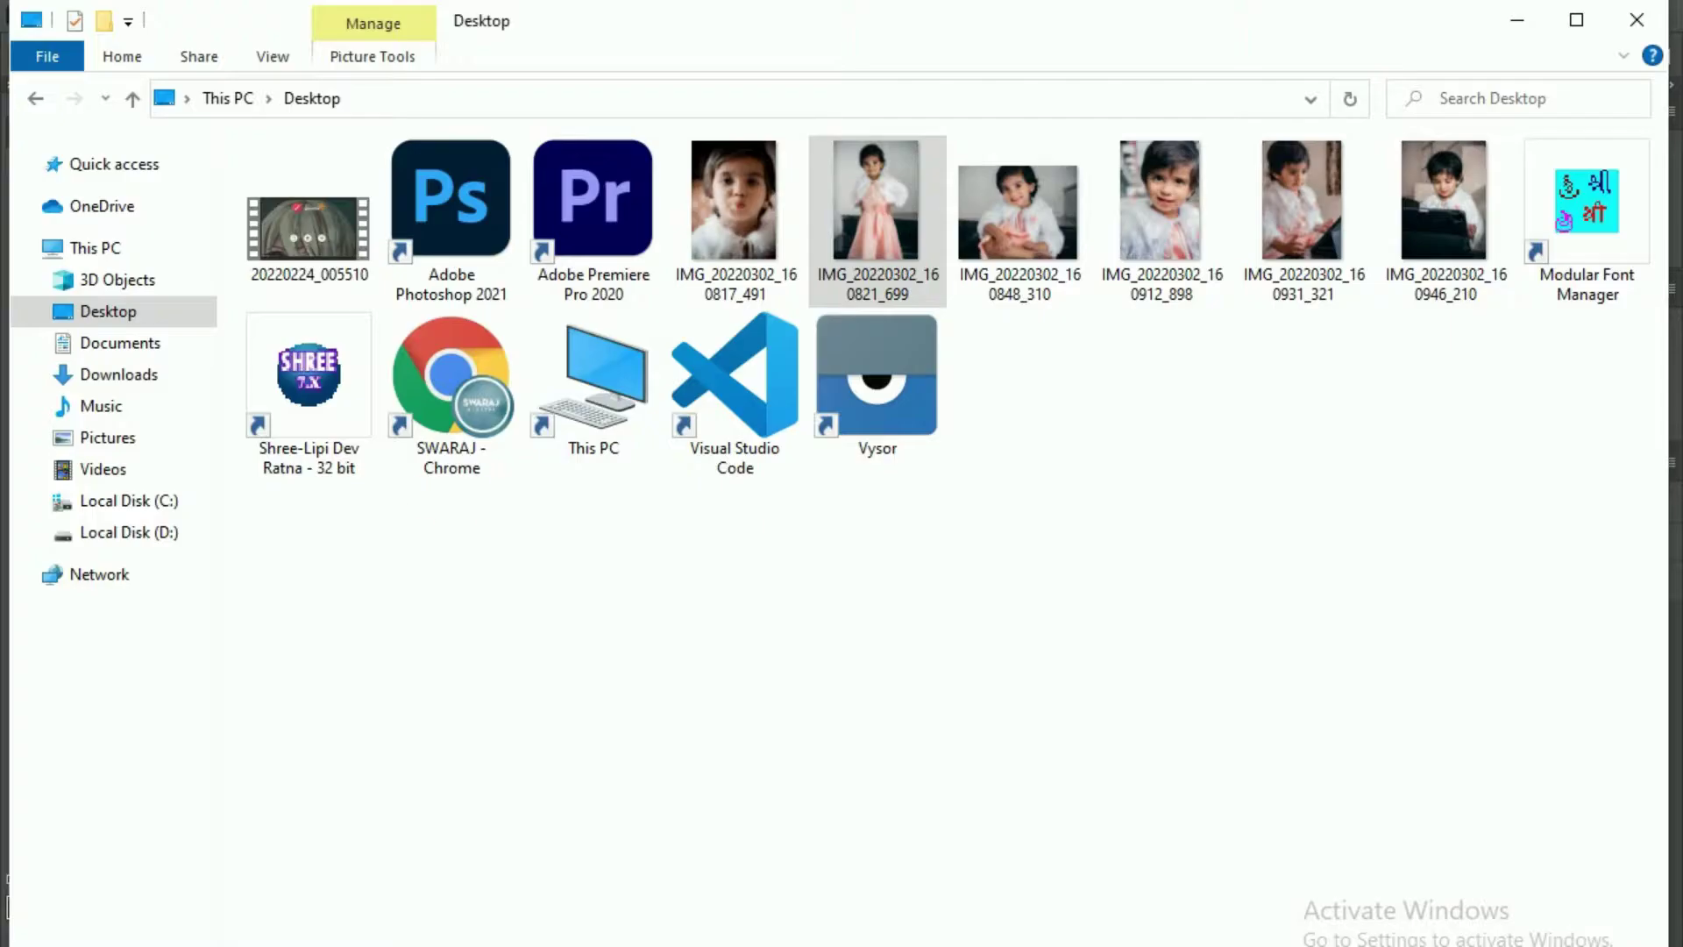
click(119, 375)
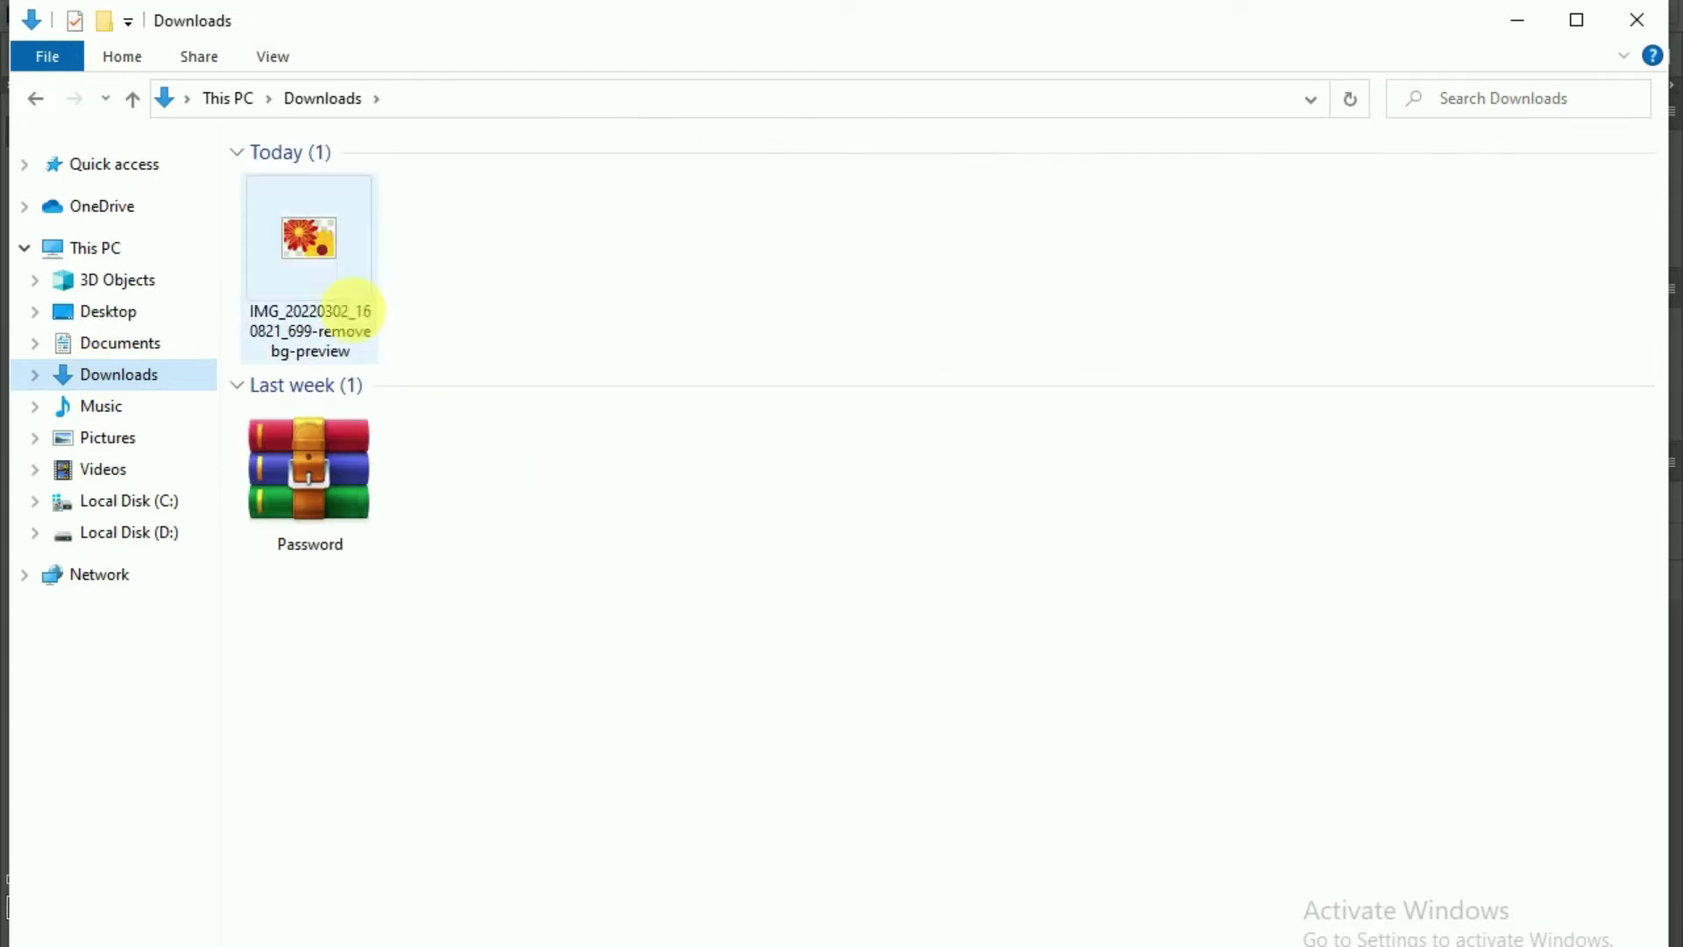
drag(324, 254, 938, 943)
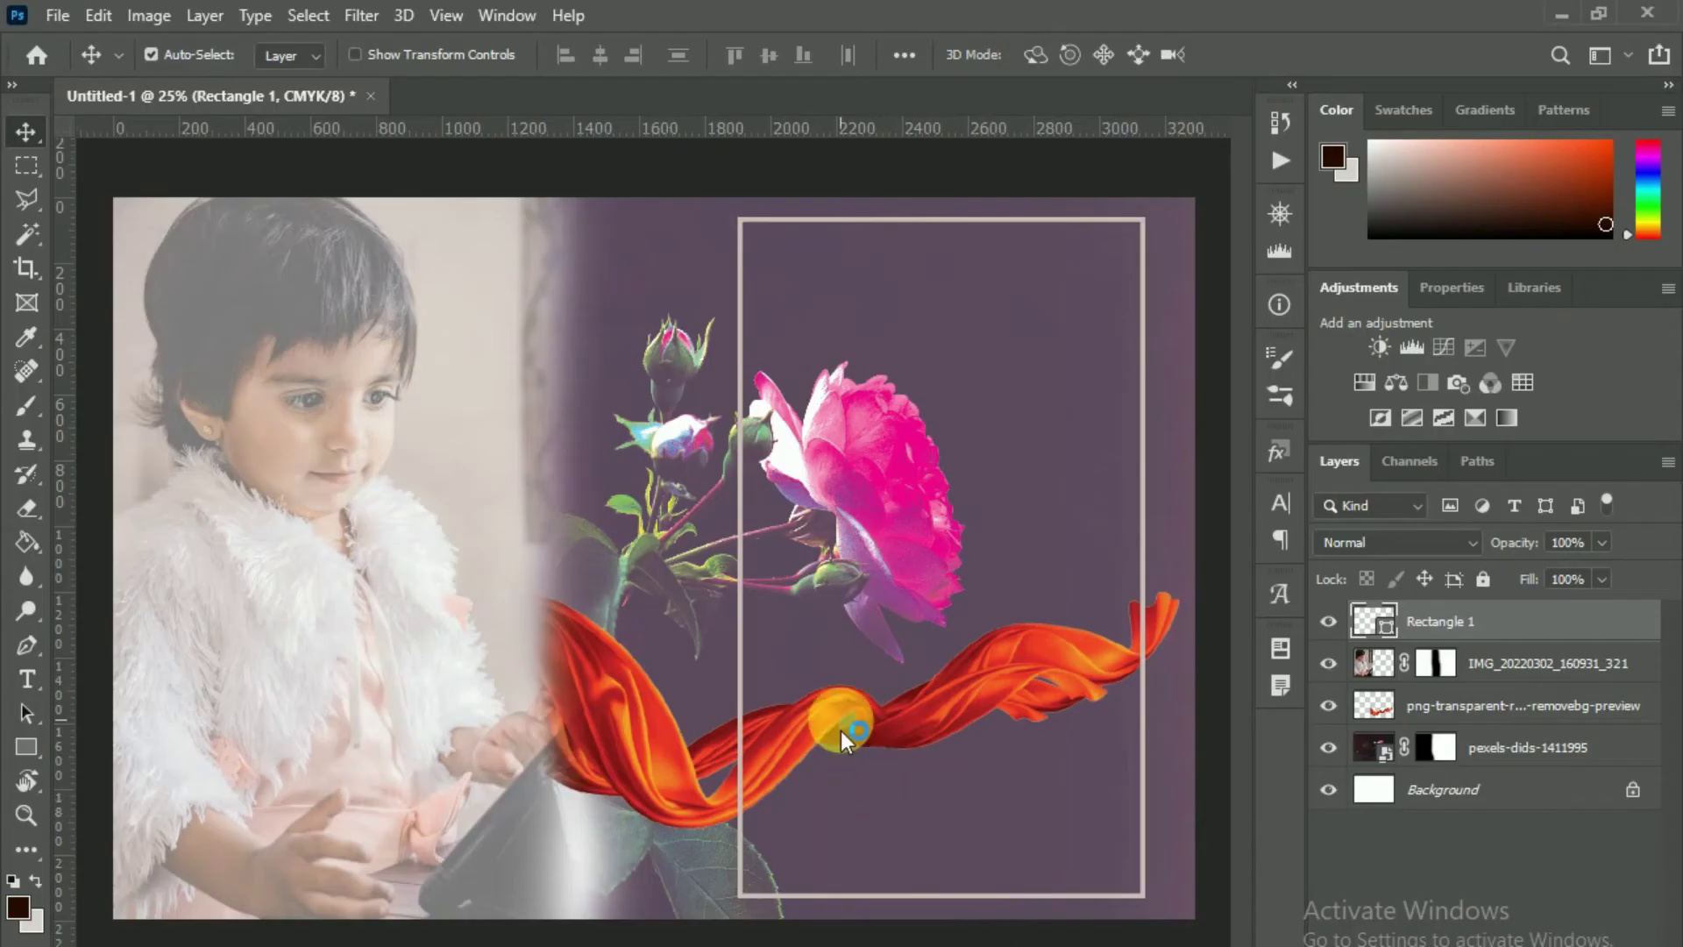
- Place the girl cutout and lighten it with a Curves adjustment
drag(938, 943, 690, 522)
key(Return)
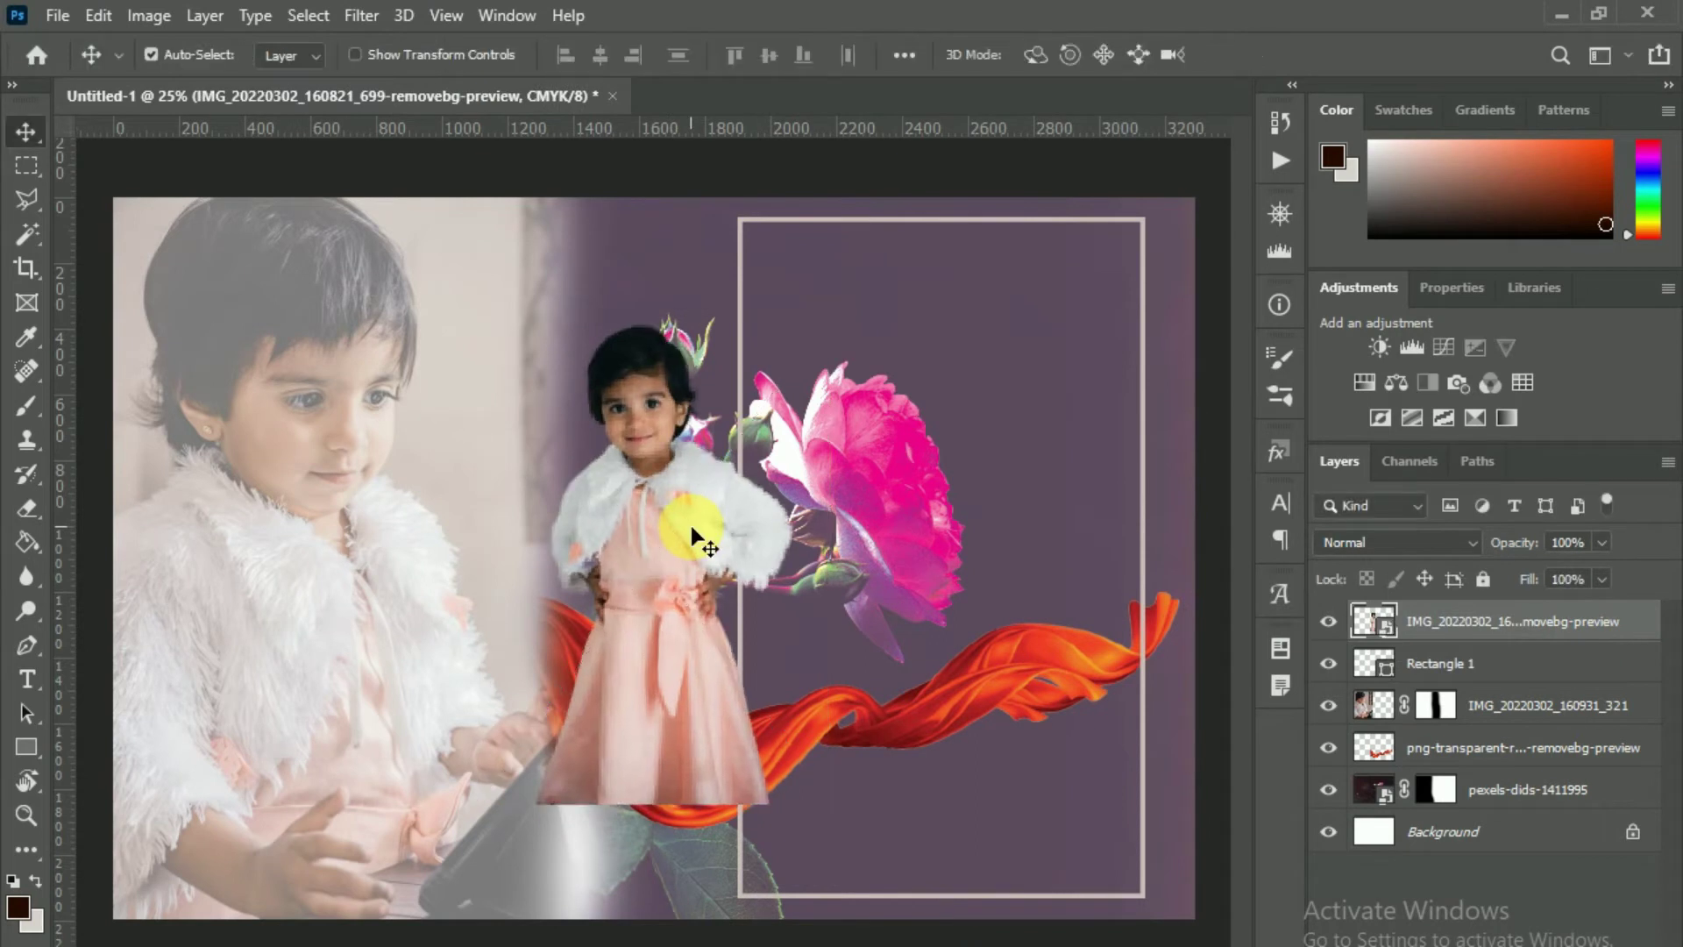
key(ctrl+m)
drag(1061, 289, 1316, 371)
click(1173, 610)
drag(1172, 611, 1210, 669)
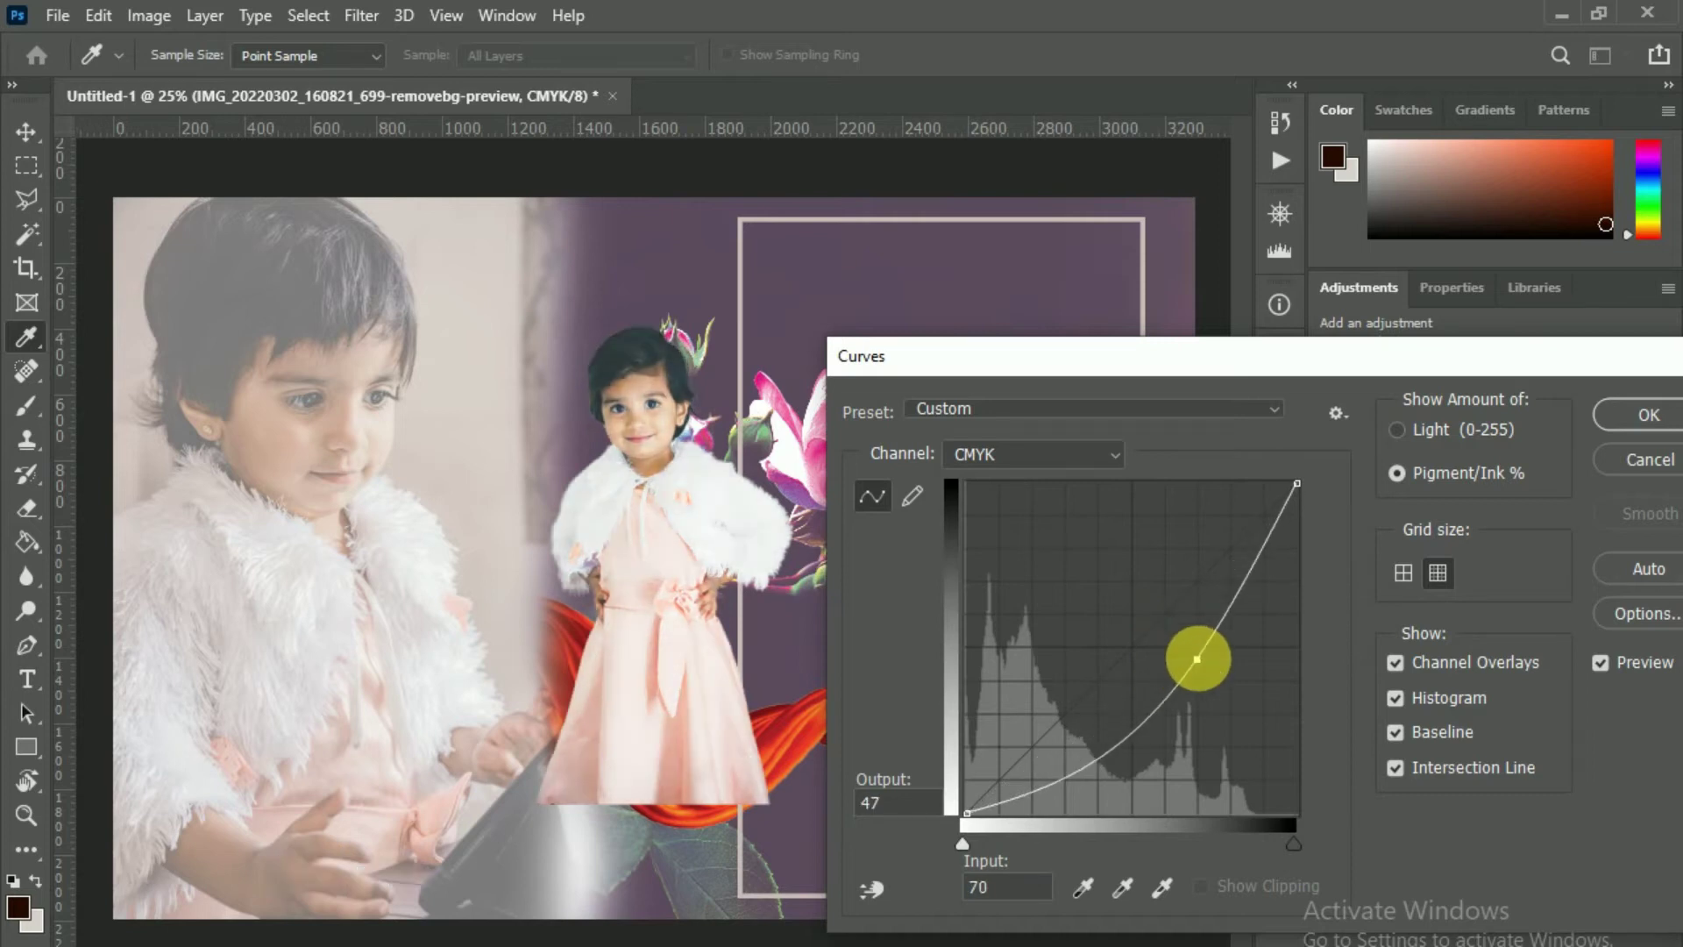
click(1649, 415)
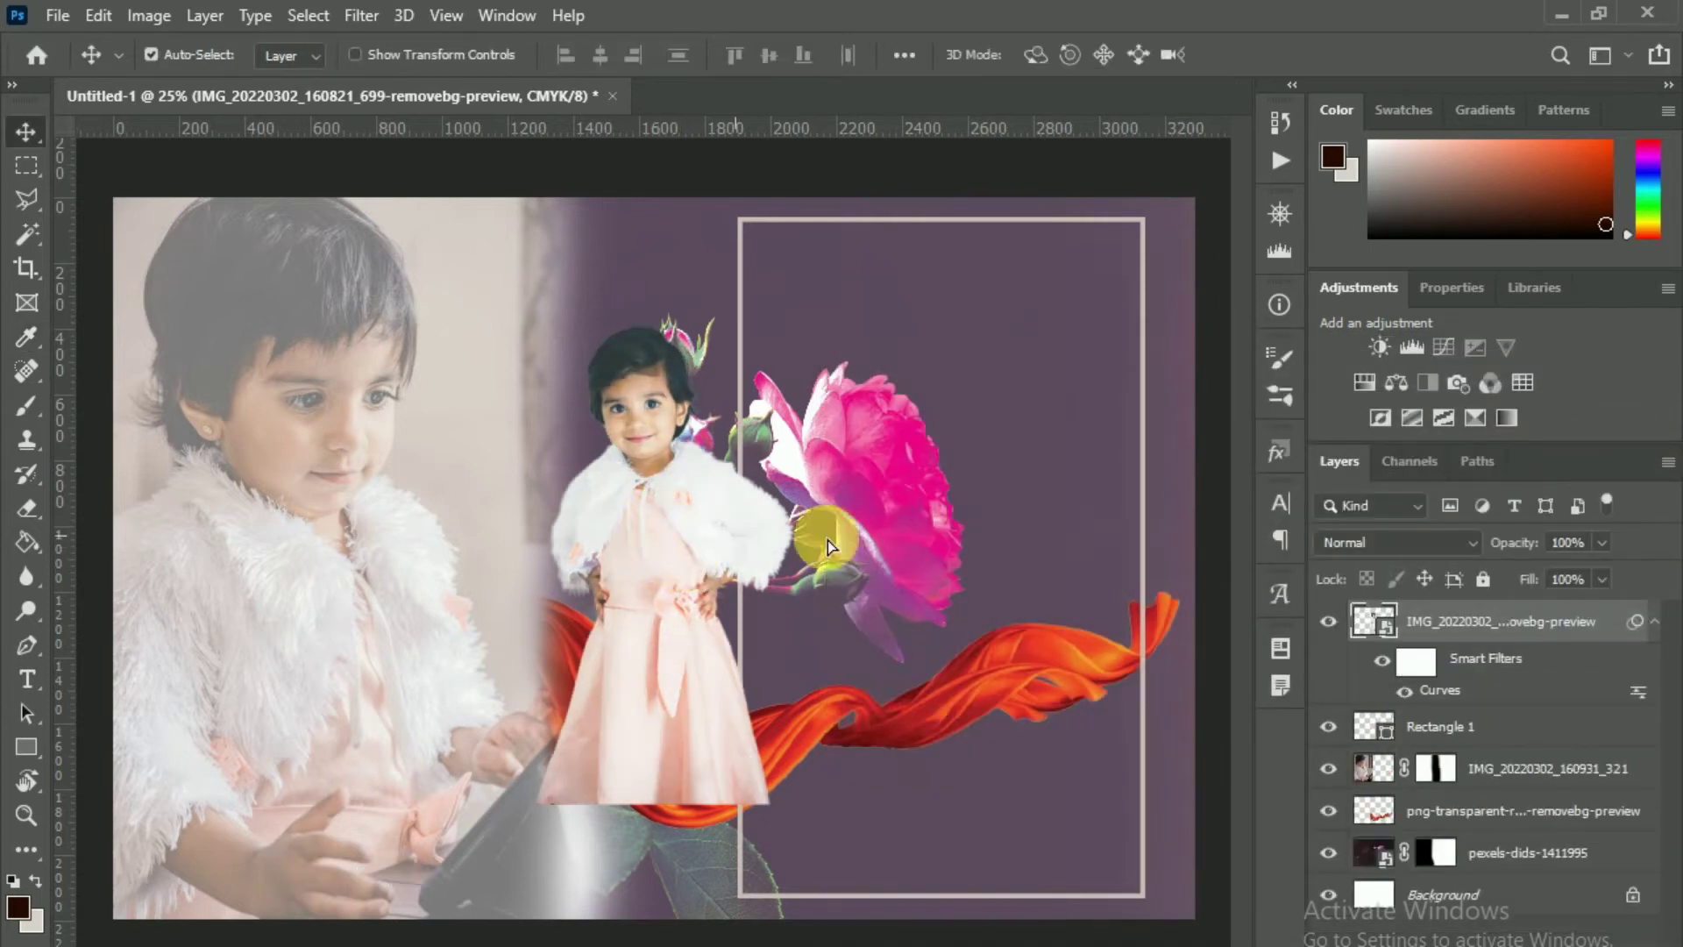
- Move the girl into the pink frame and scale her up
drag(828, 540, 969, 628)
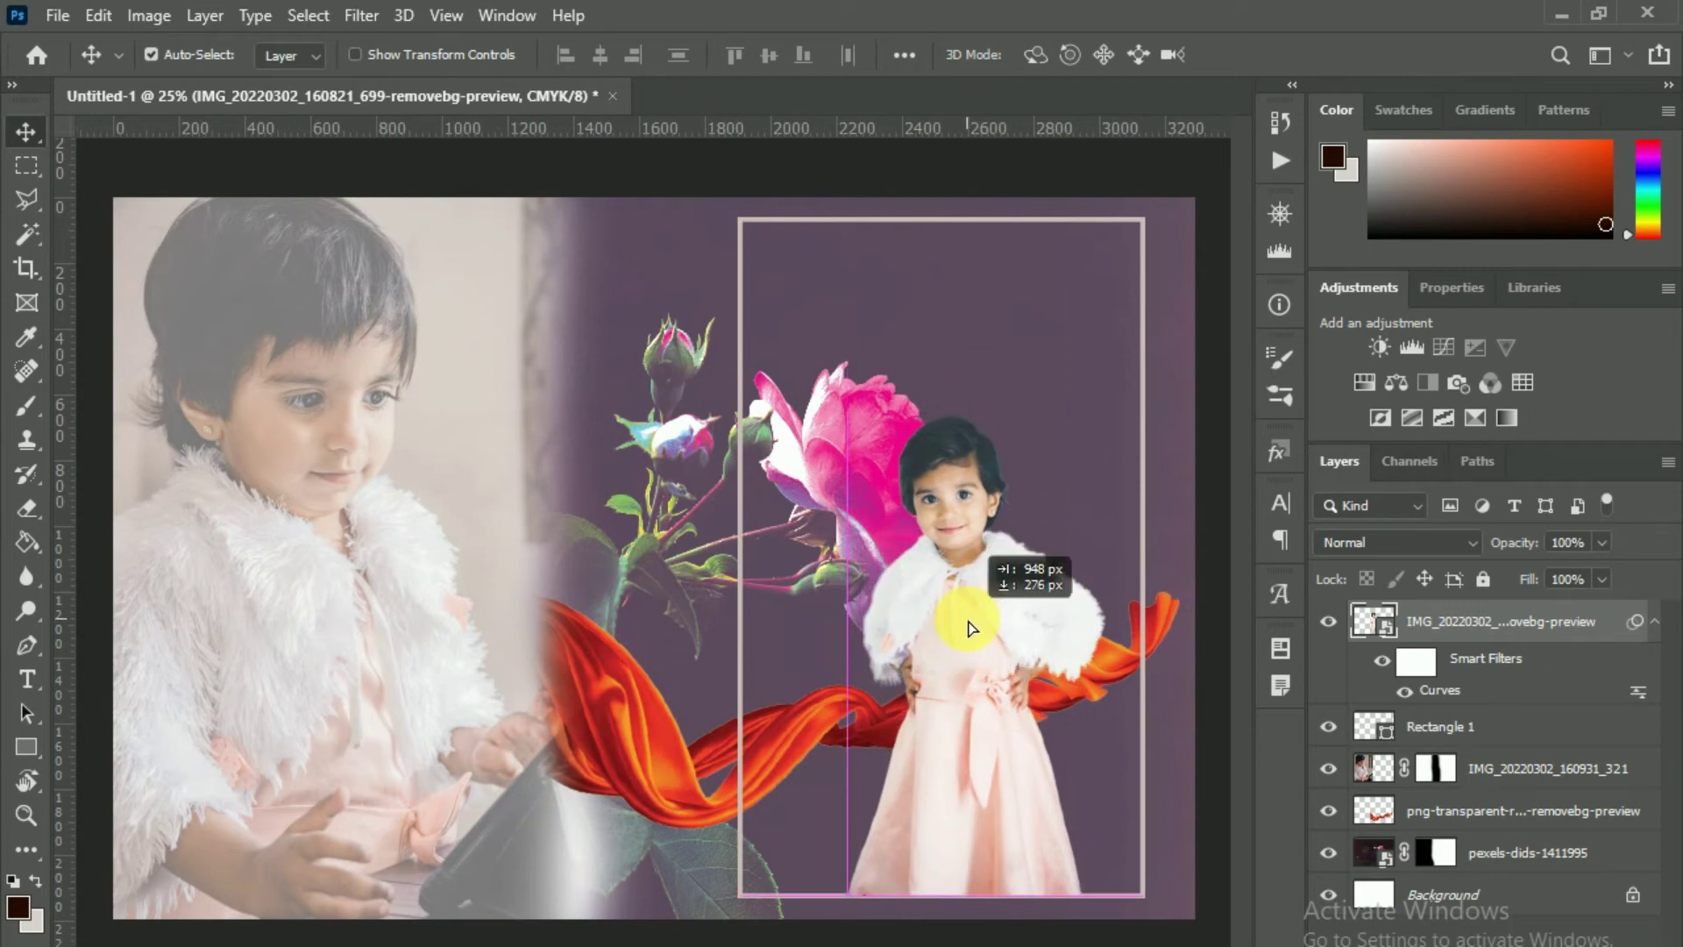
key(ctrl+t)
click(855, 409)
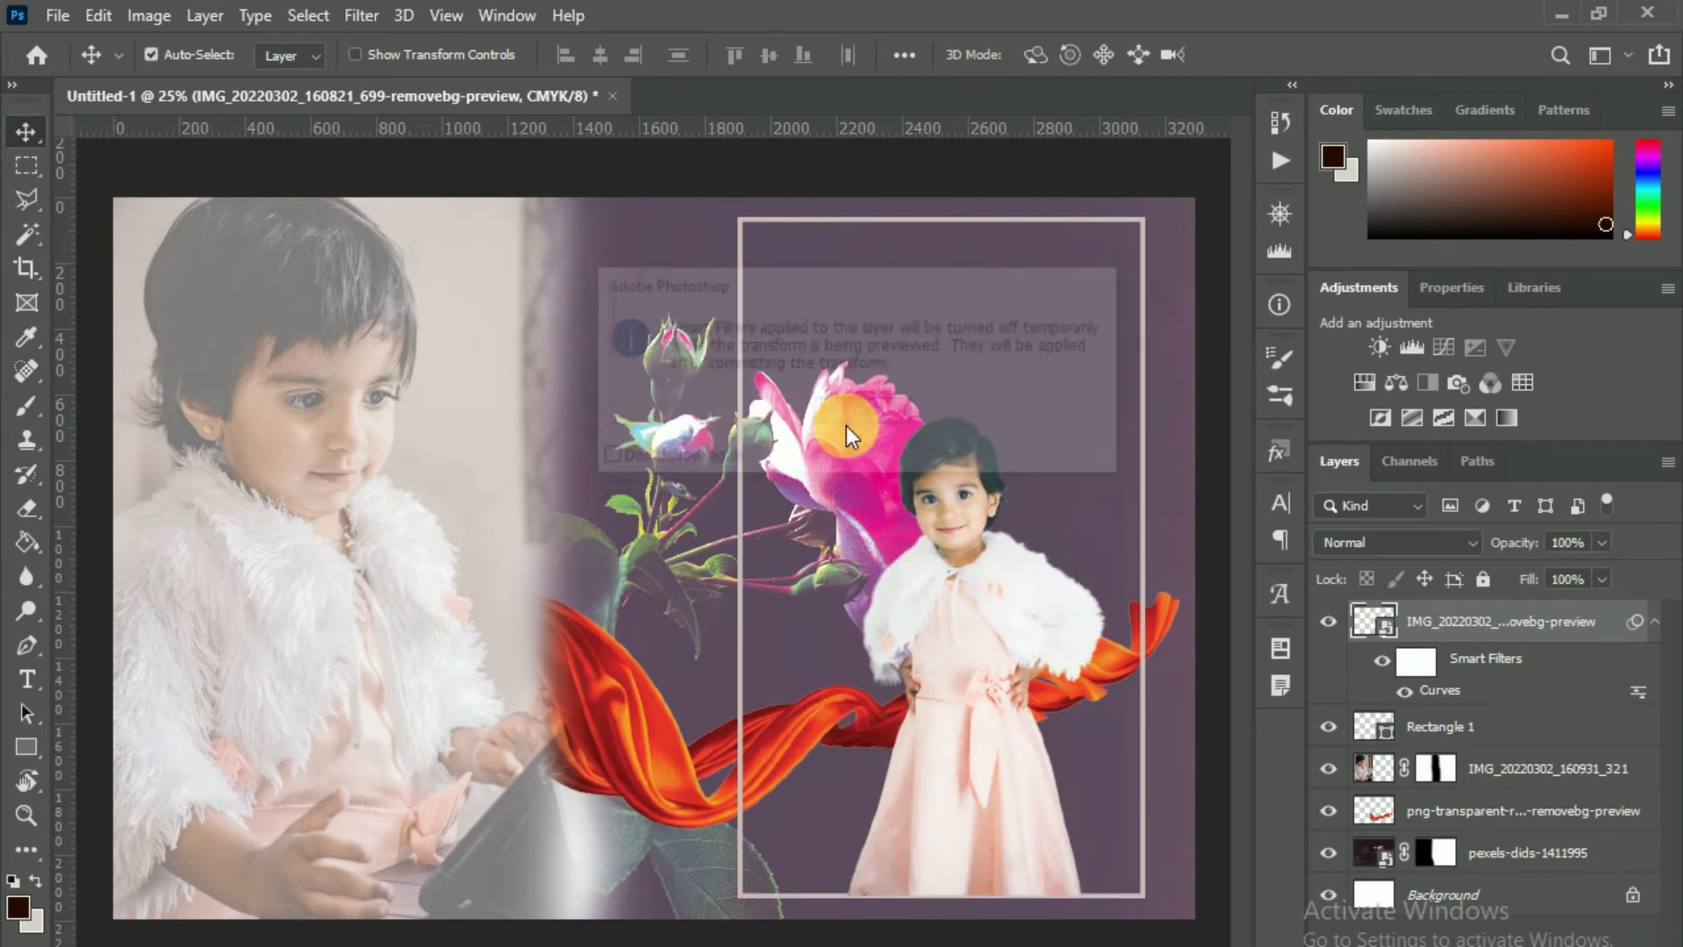
mouse_move(729, 316)
mouse_down()
mouse_move(754, 268)
mouse_move(714, 195)
mouse_up()
key(Return)
key(shift+Right)
key(shift+Right)
key(shift+Right)
key(shift+Right)
key(shift+Right)
key(shift+Right)
key(shift+Right)
key(shift+Right)
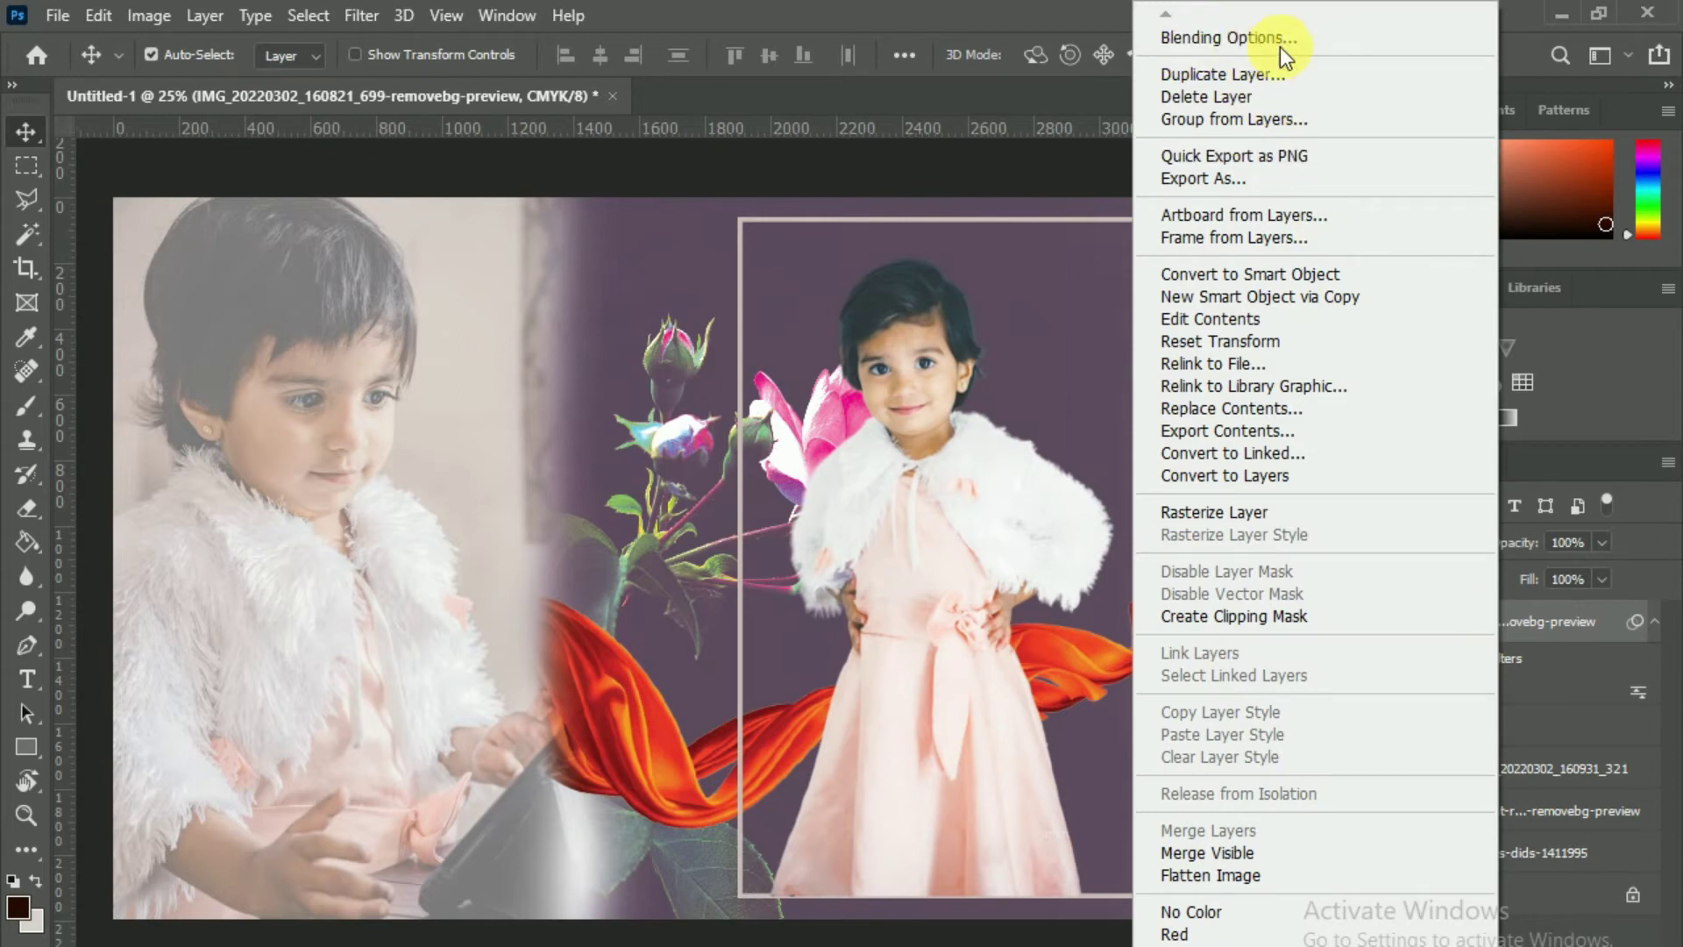
- Give the girl layer a white Drop Shadow with 0 px distance
click(1190, 377)
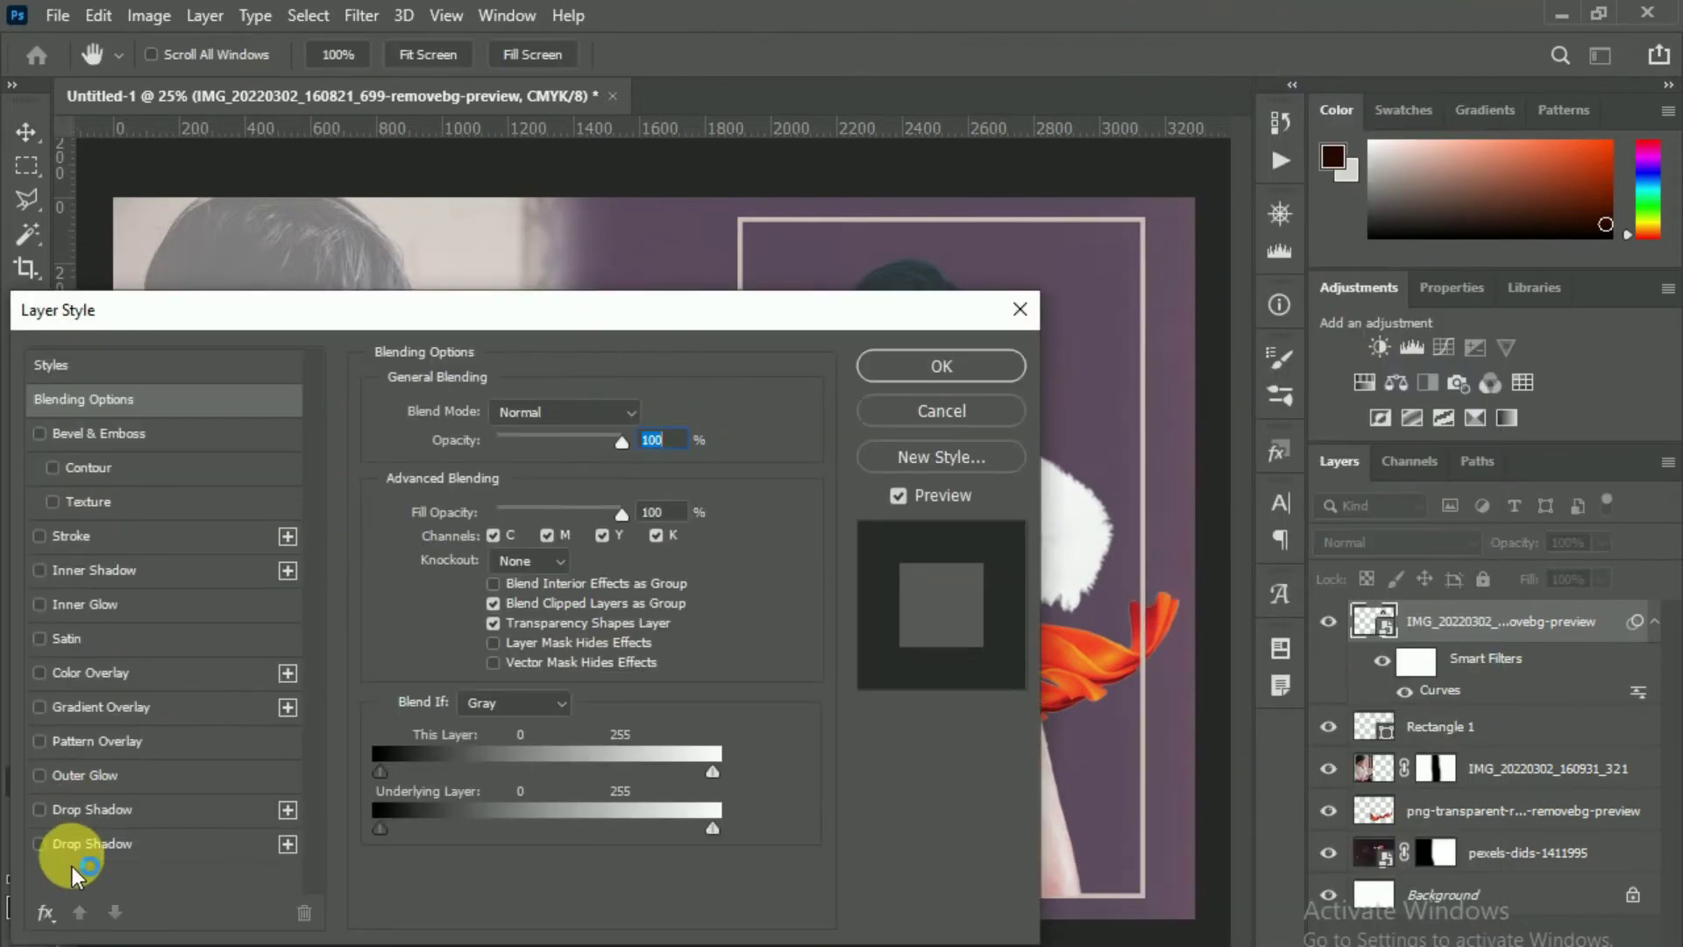
click(66, 854)
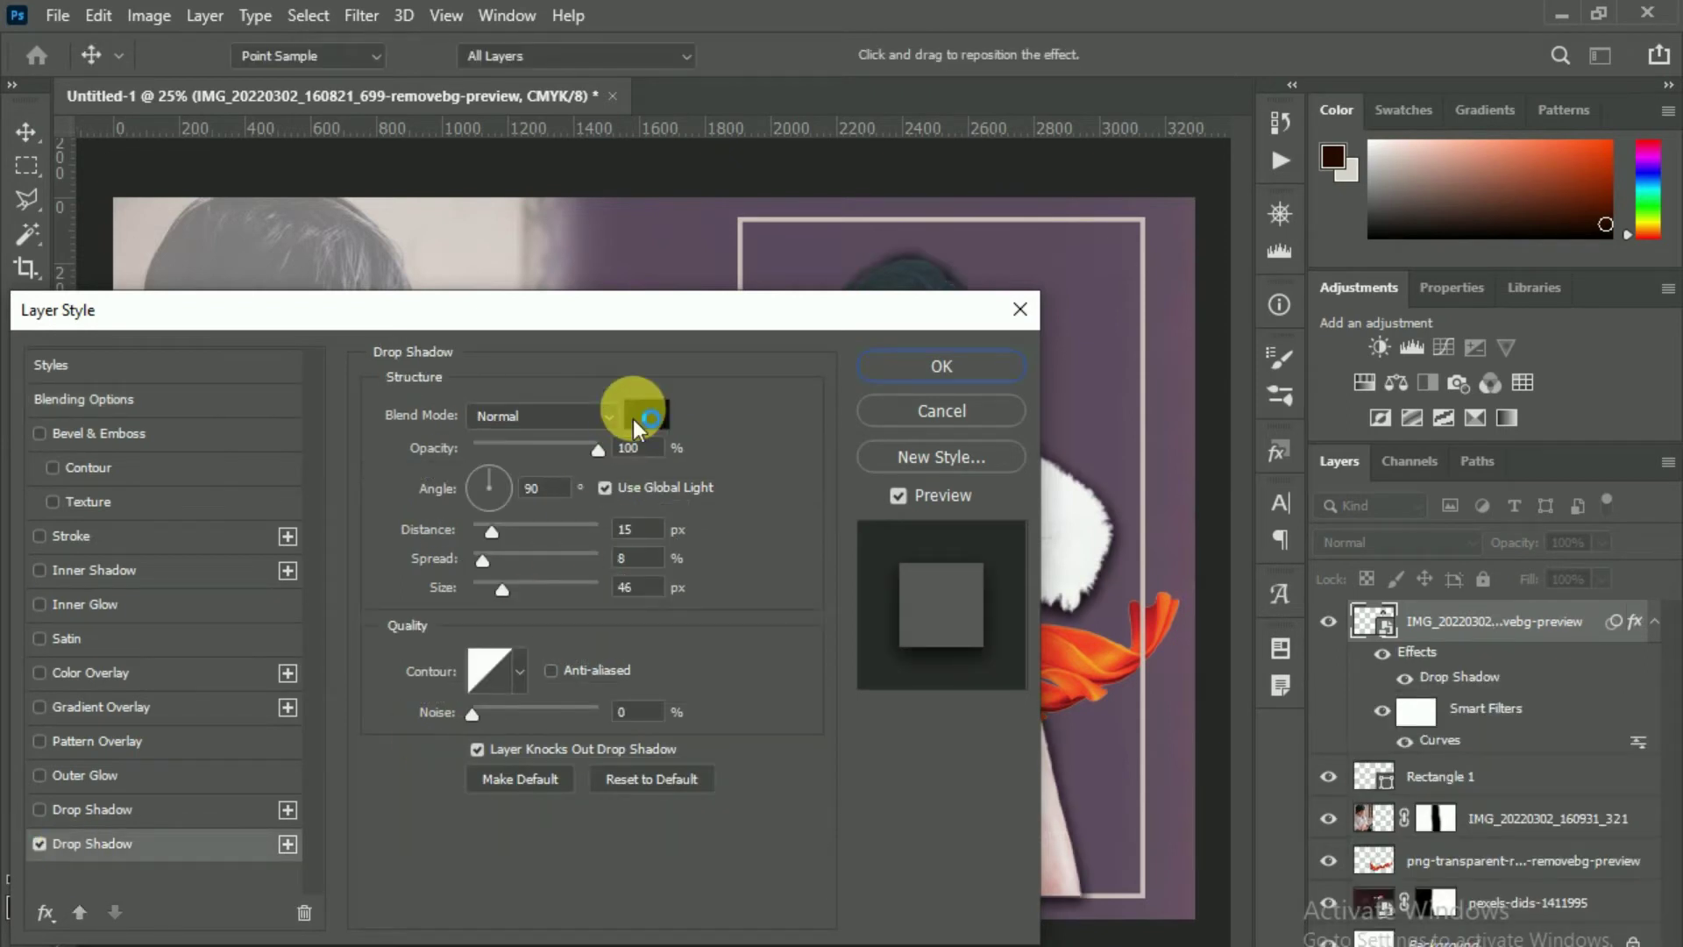
click(647, 415)
click(995, 420)
click(1569, 401)
mouse_move(491, 539)
mouse_down()
mouse_move(450, 550)
mouse_move(540, 608)
mouse_up()
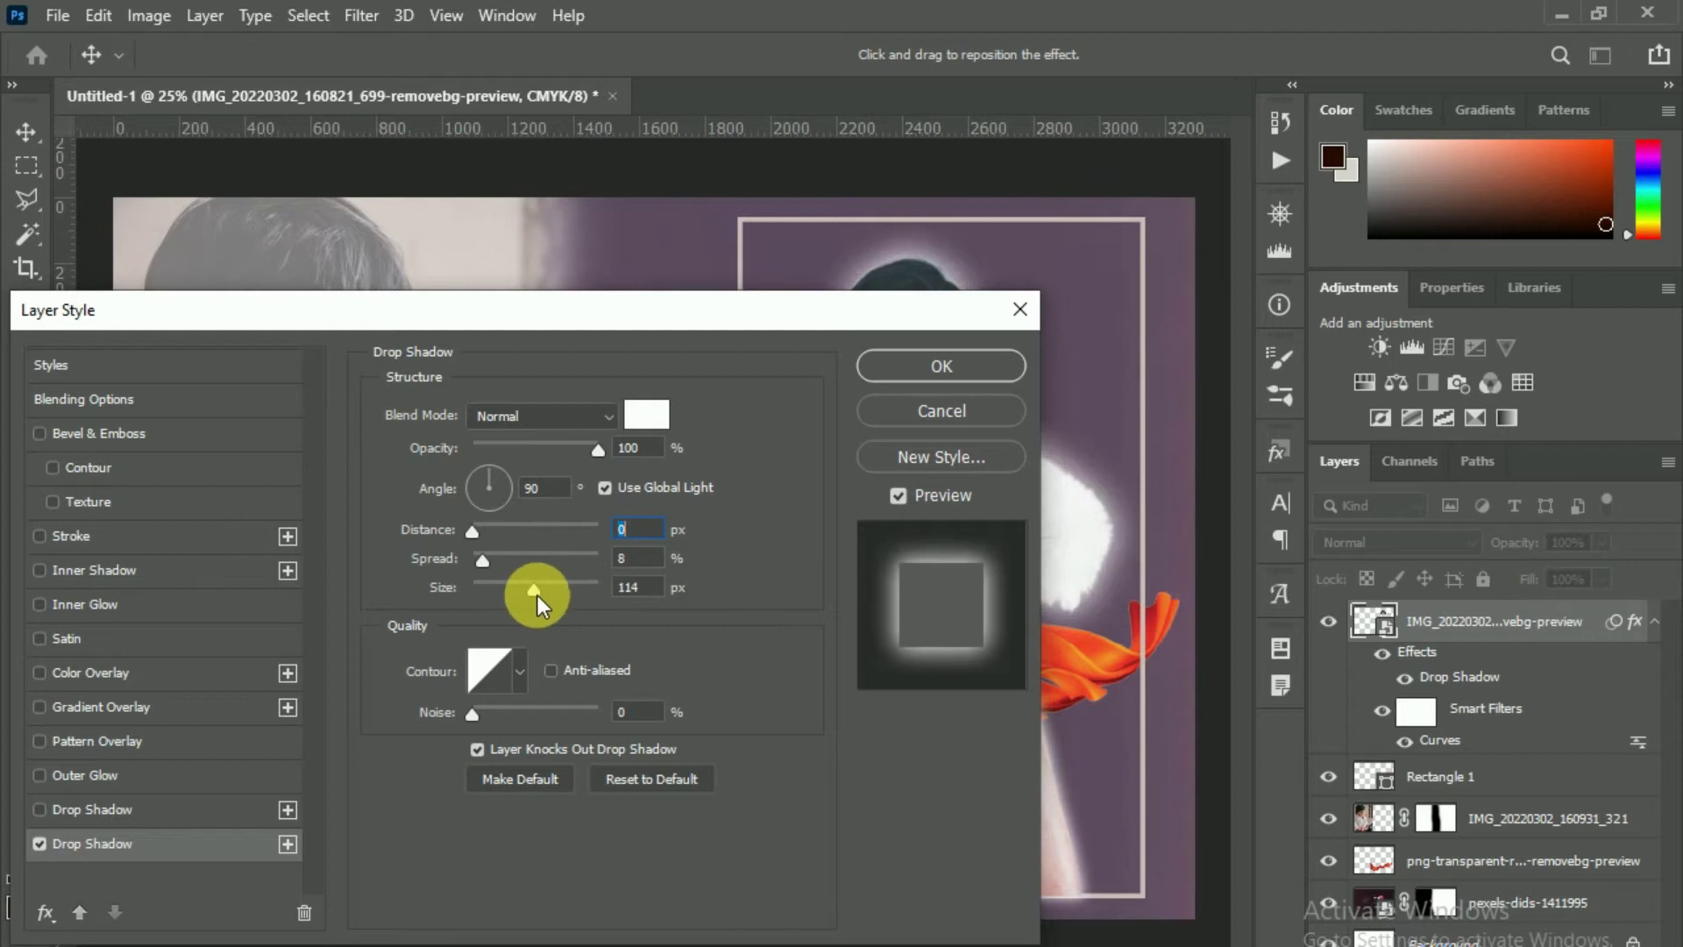
click(893, 377)
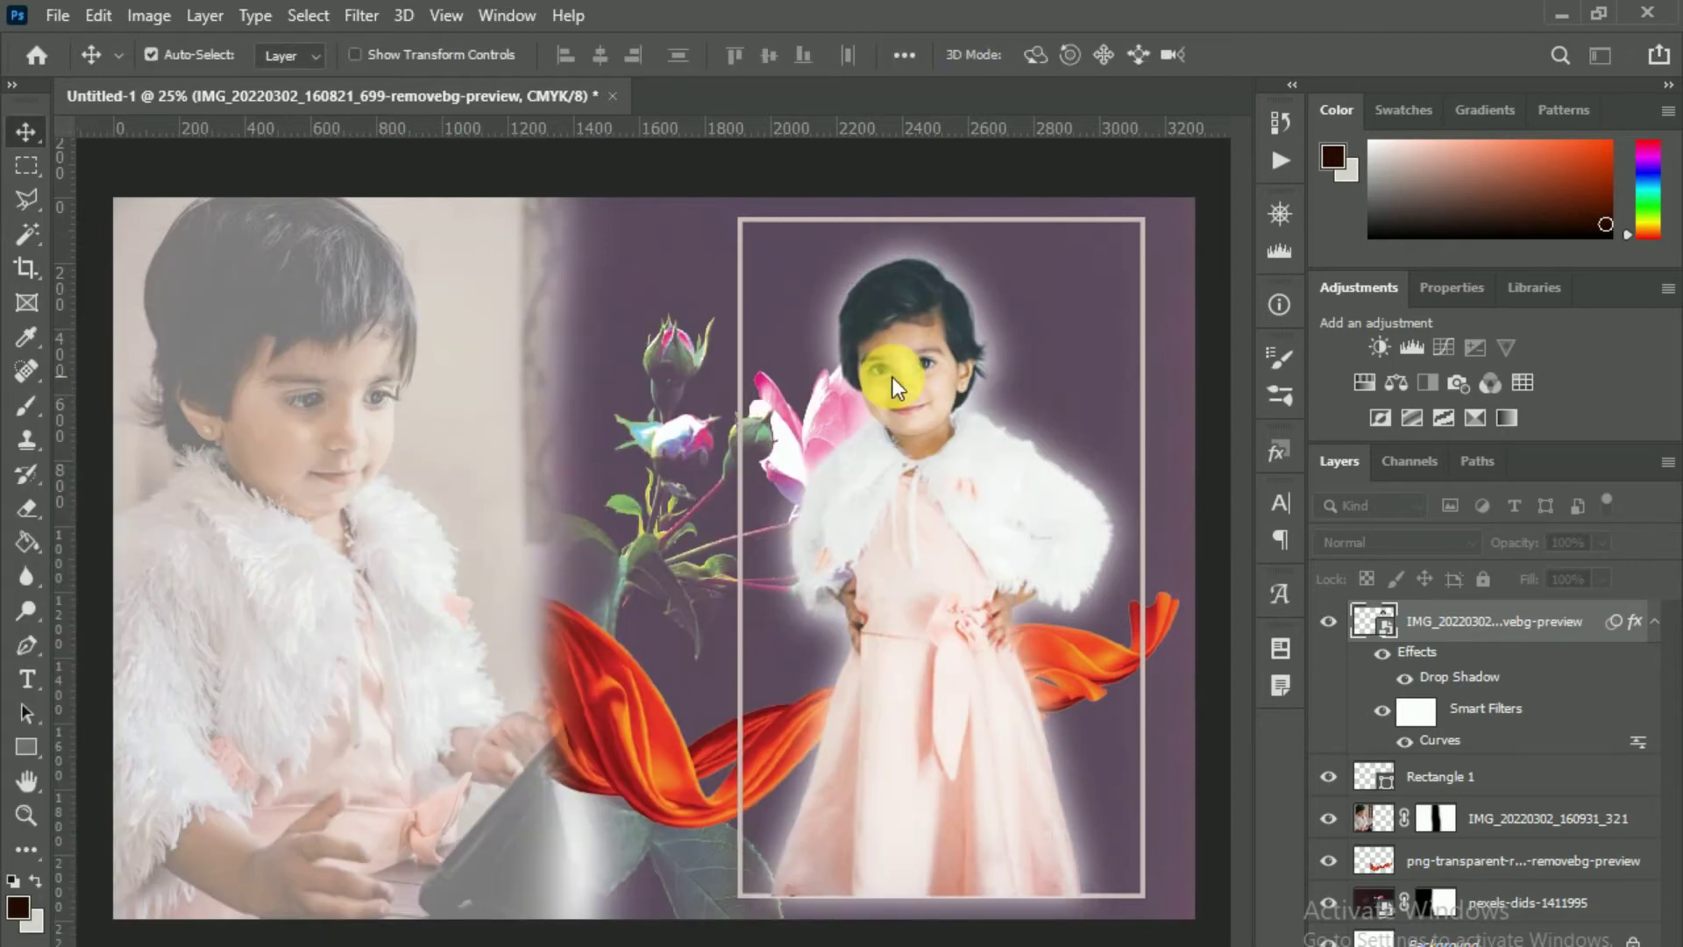
- Shift the white glow upward (angle -82°, distance 92 px) with size 204 px
right_click(1463, 628)
click(1118, 38)
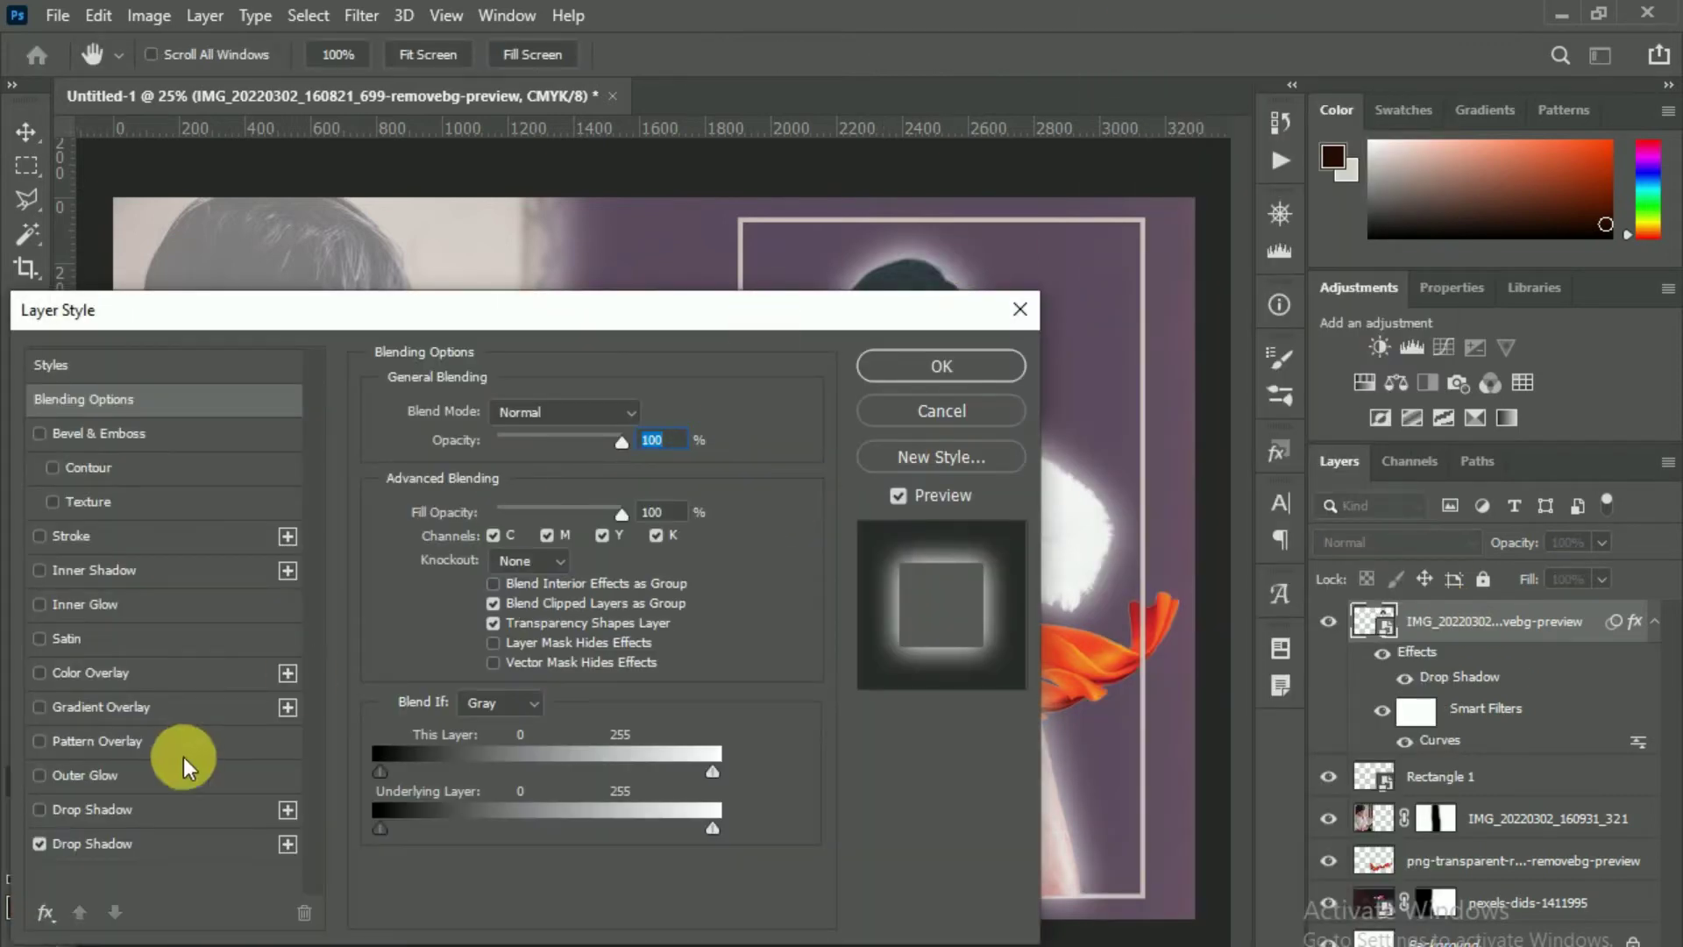
click(88, 844)
drag(885, 254, 887, 238)
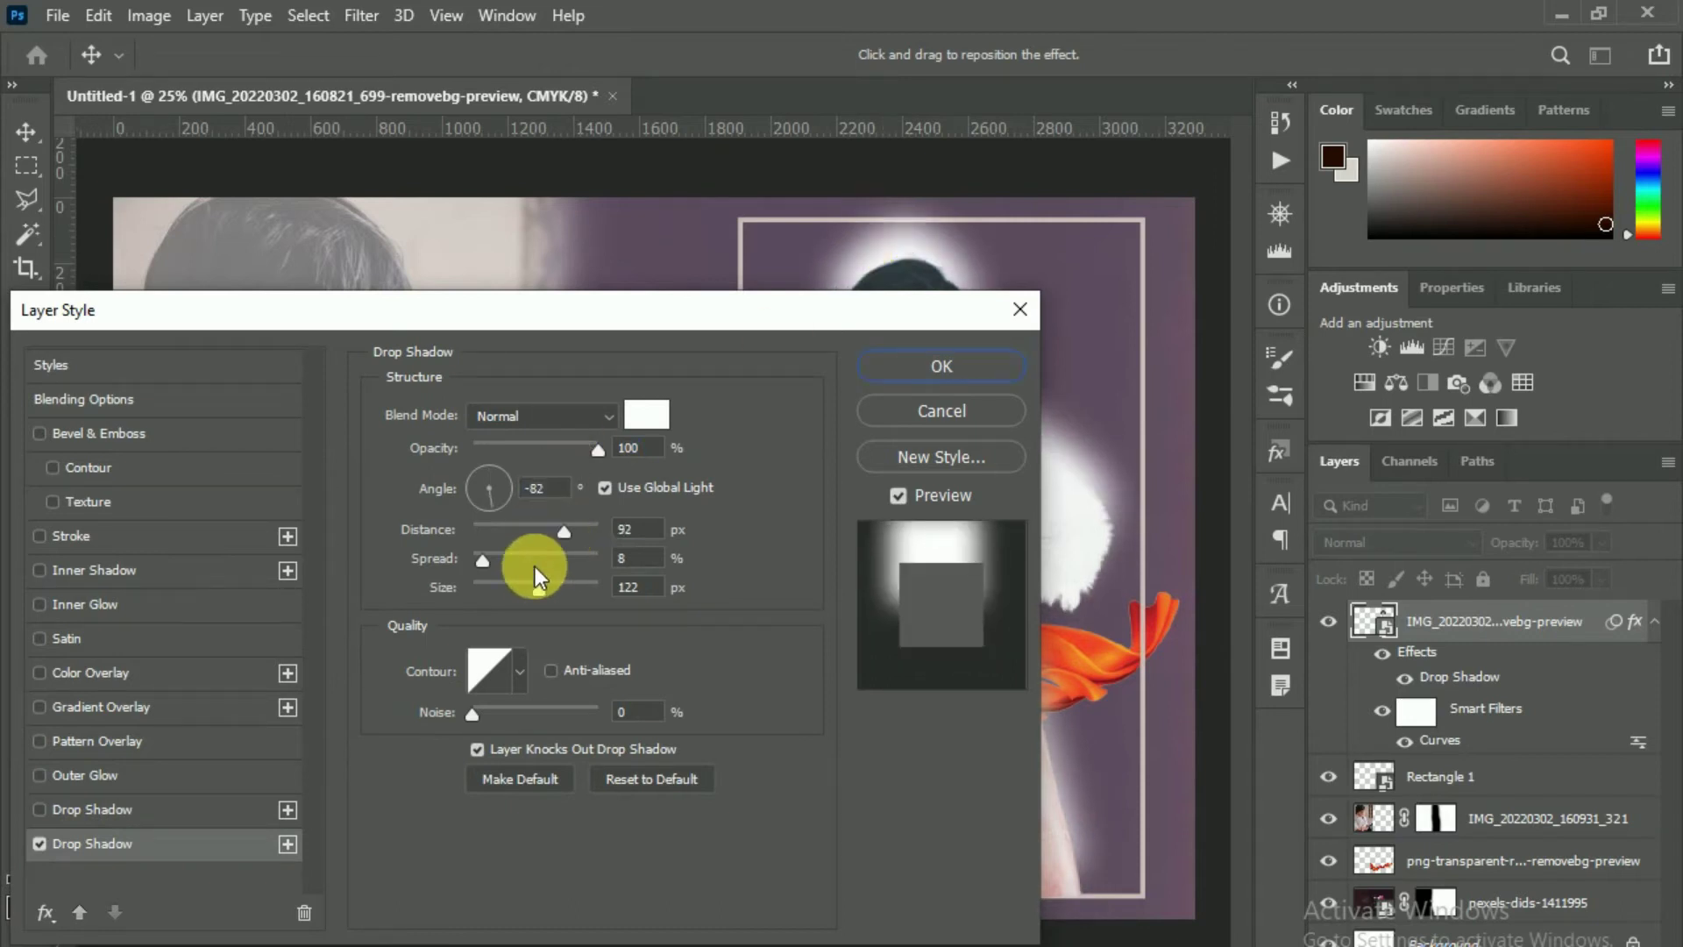
mouse_move(524, 603)
mouse_down()
mouse_move(444, 564)
mouse_move(497, 592)
mouse_up()
click(580, 600)
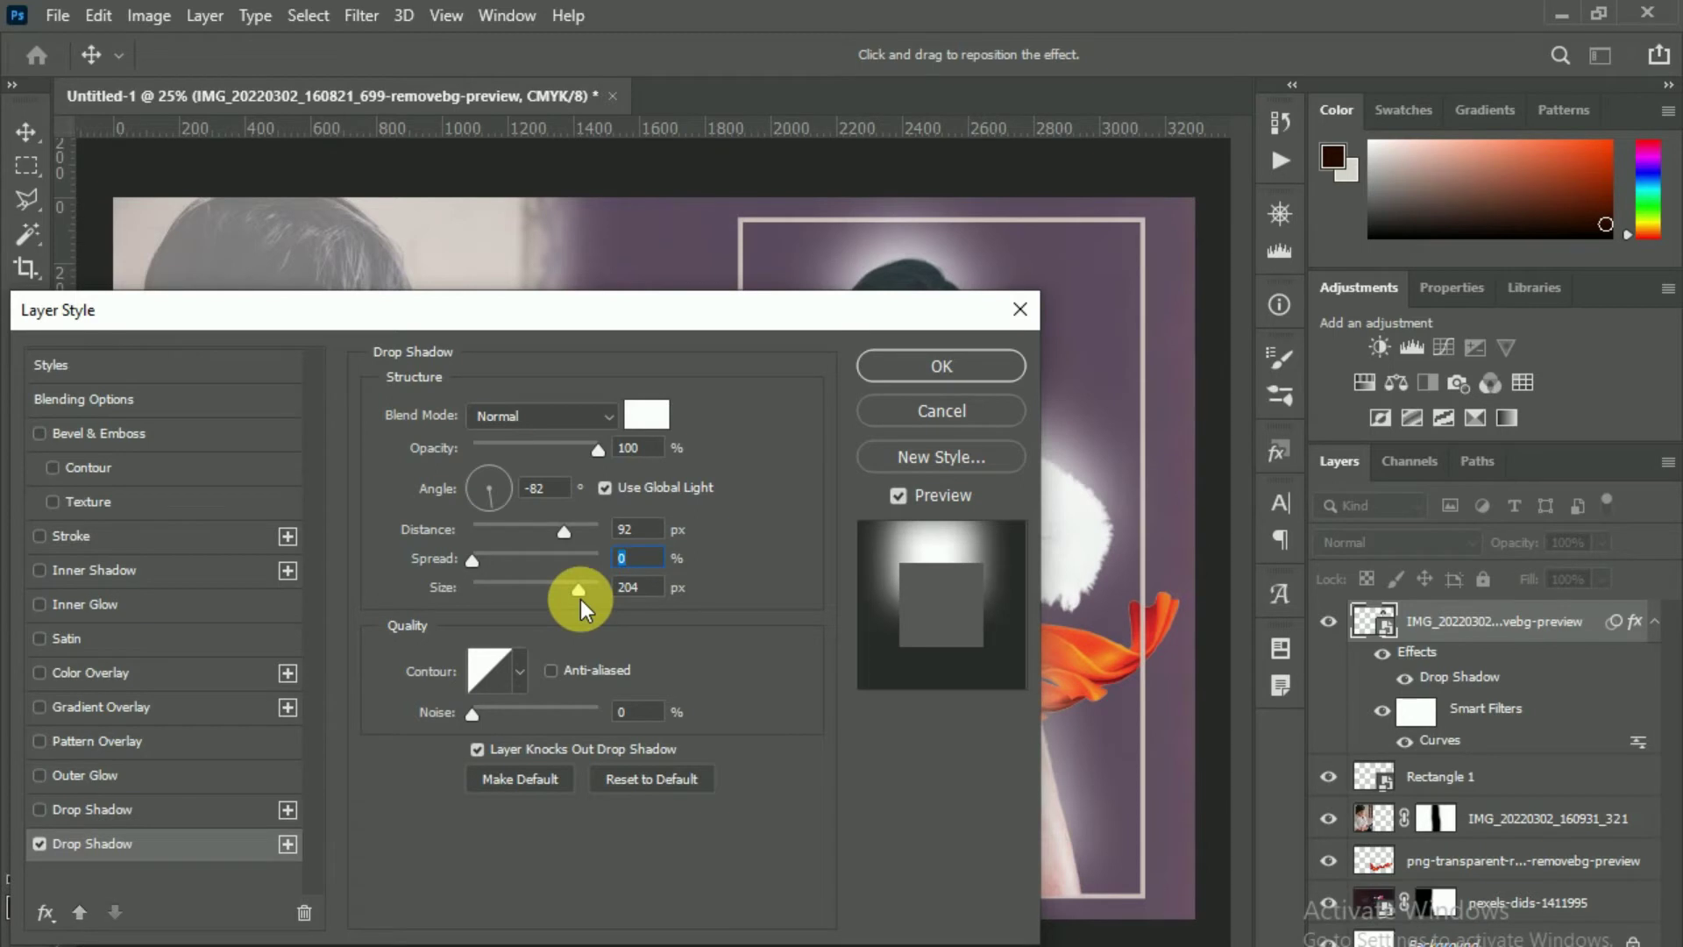
click(961, 366)
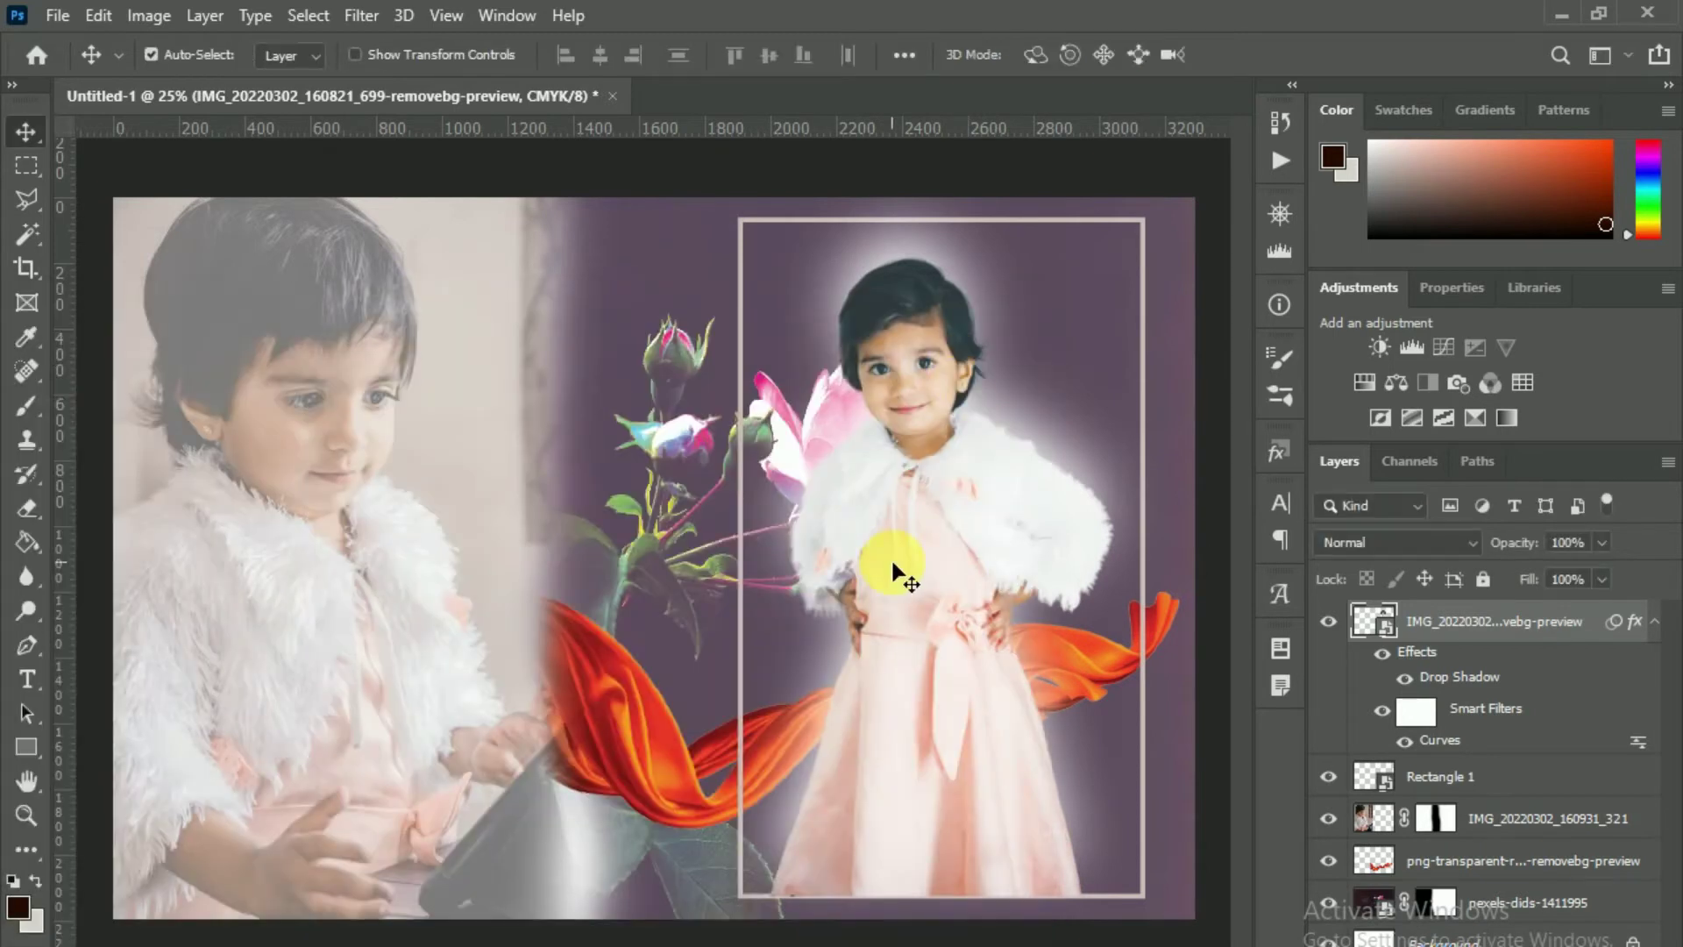
- Move the ribbon up to the canvas's top edge, then select the girl cutout layer
click(1438, 861)
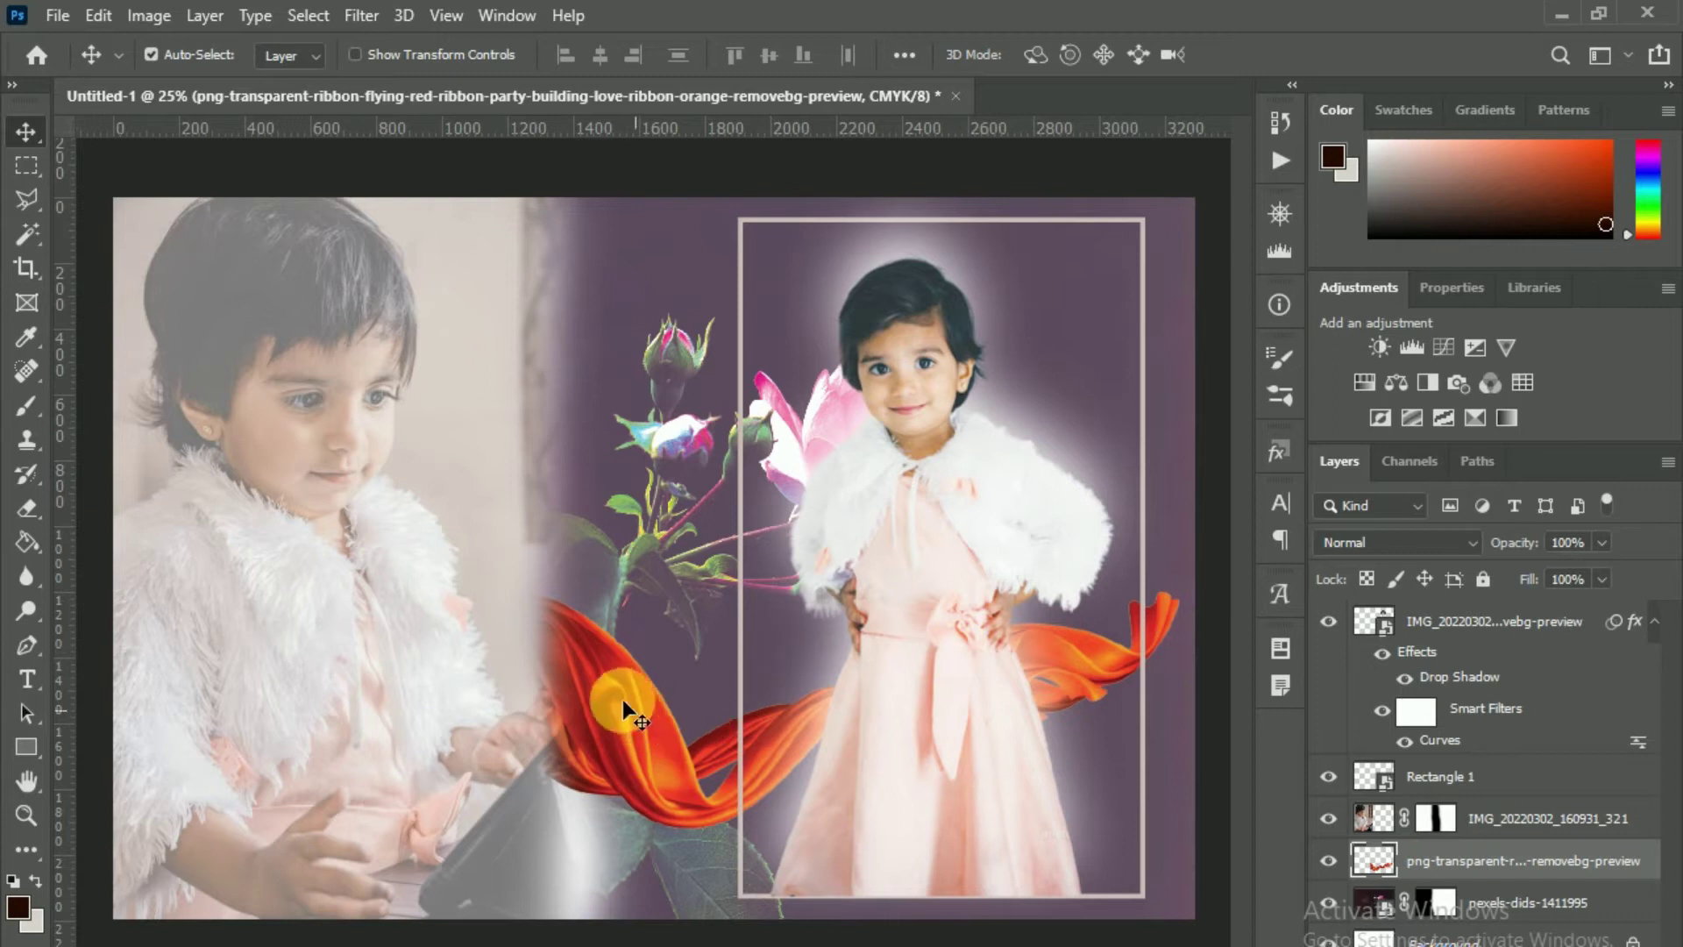
key(ctrl+t)
drag(624, 697, 660, 245)
click(1300, 55)
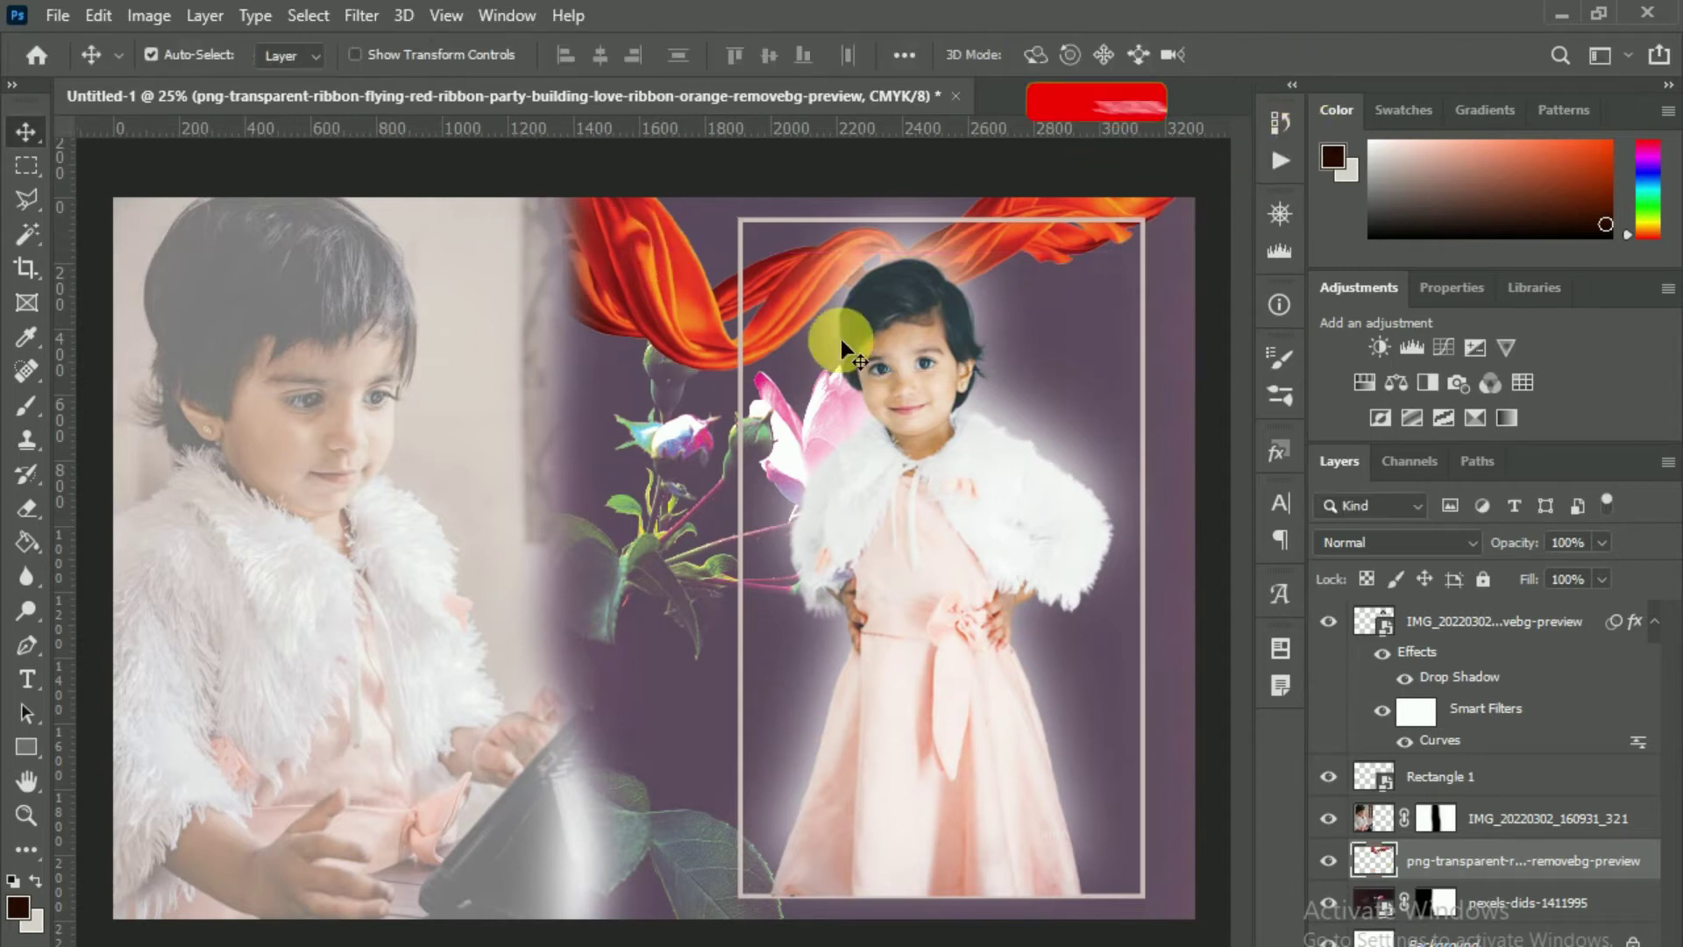
click(1481, 624)
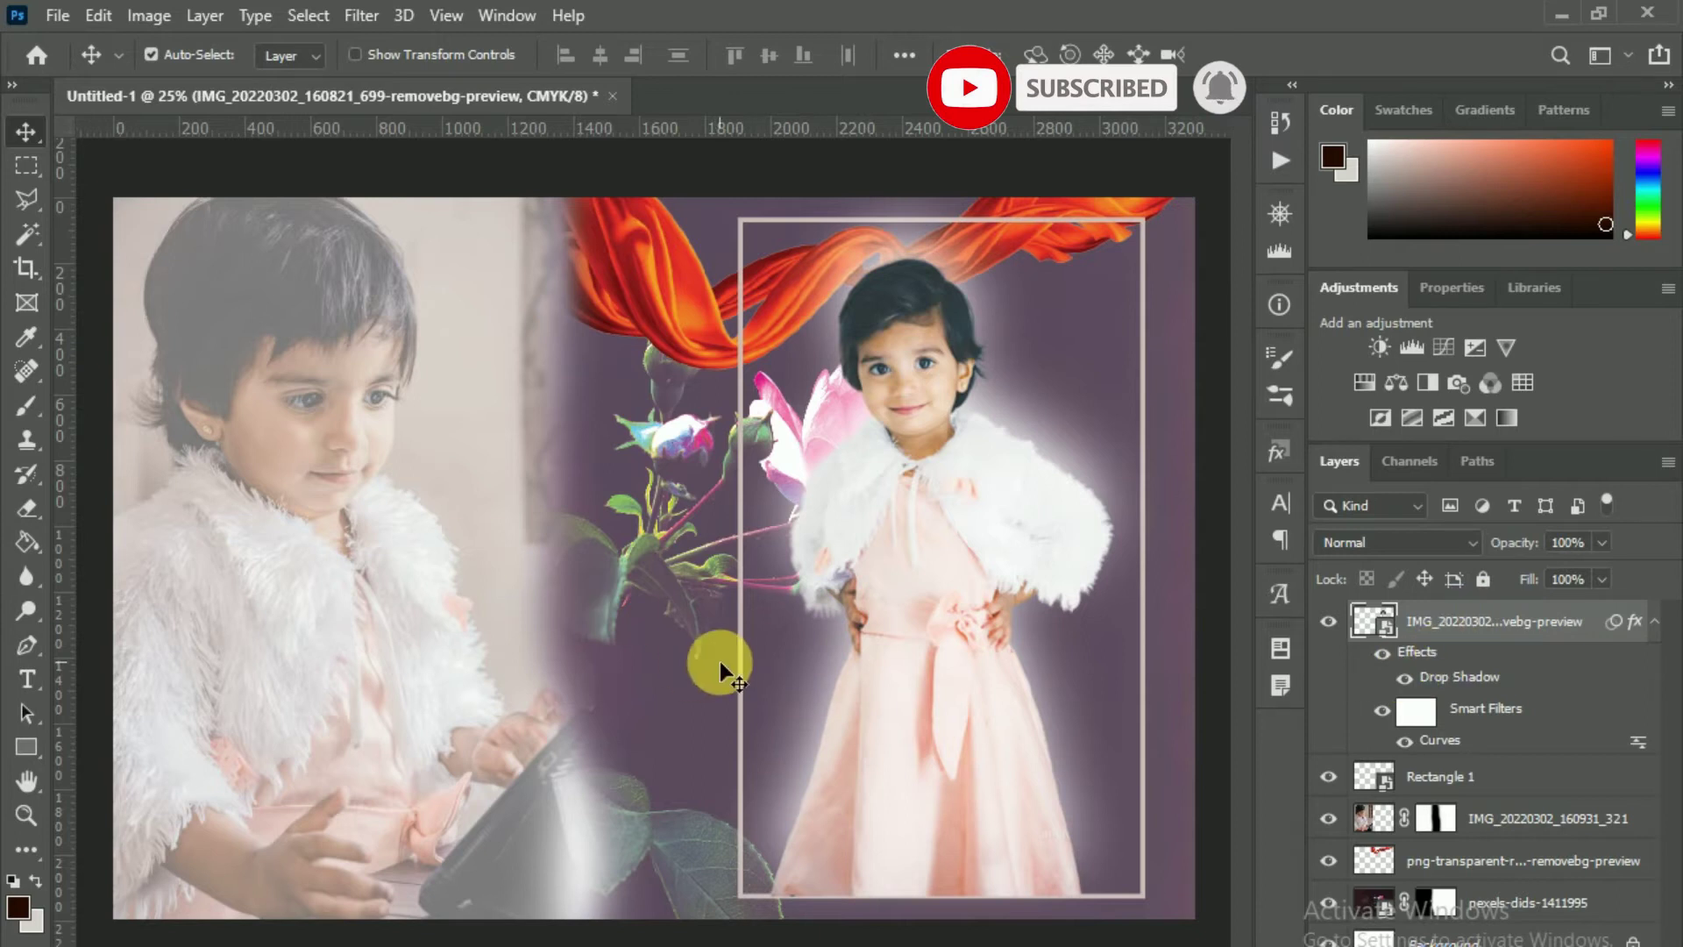
- On a new layer, paint soft dark-brown shading along the collage's left edge
key(ctrl+shift+alt+n)
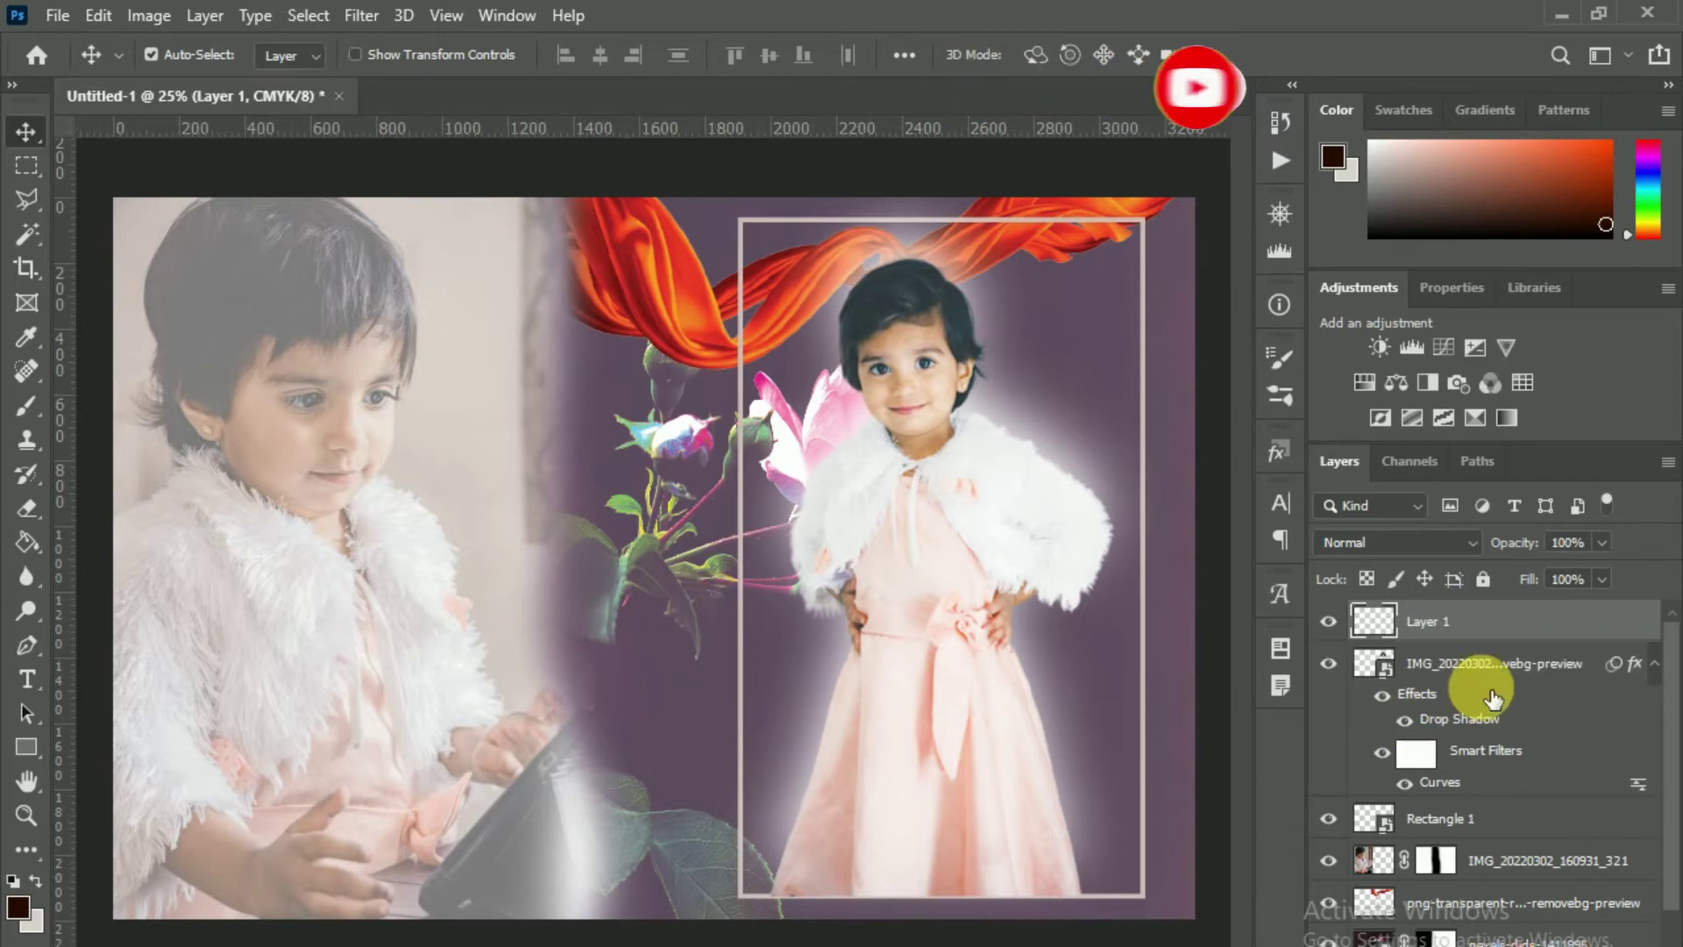
right_click(26, 405)
click(144, 405)
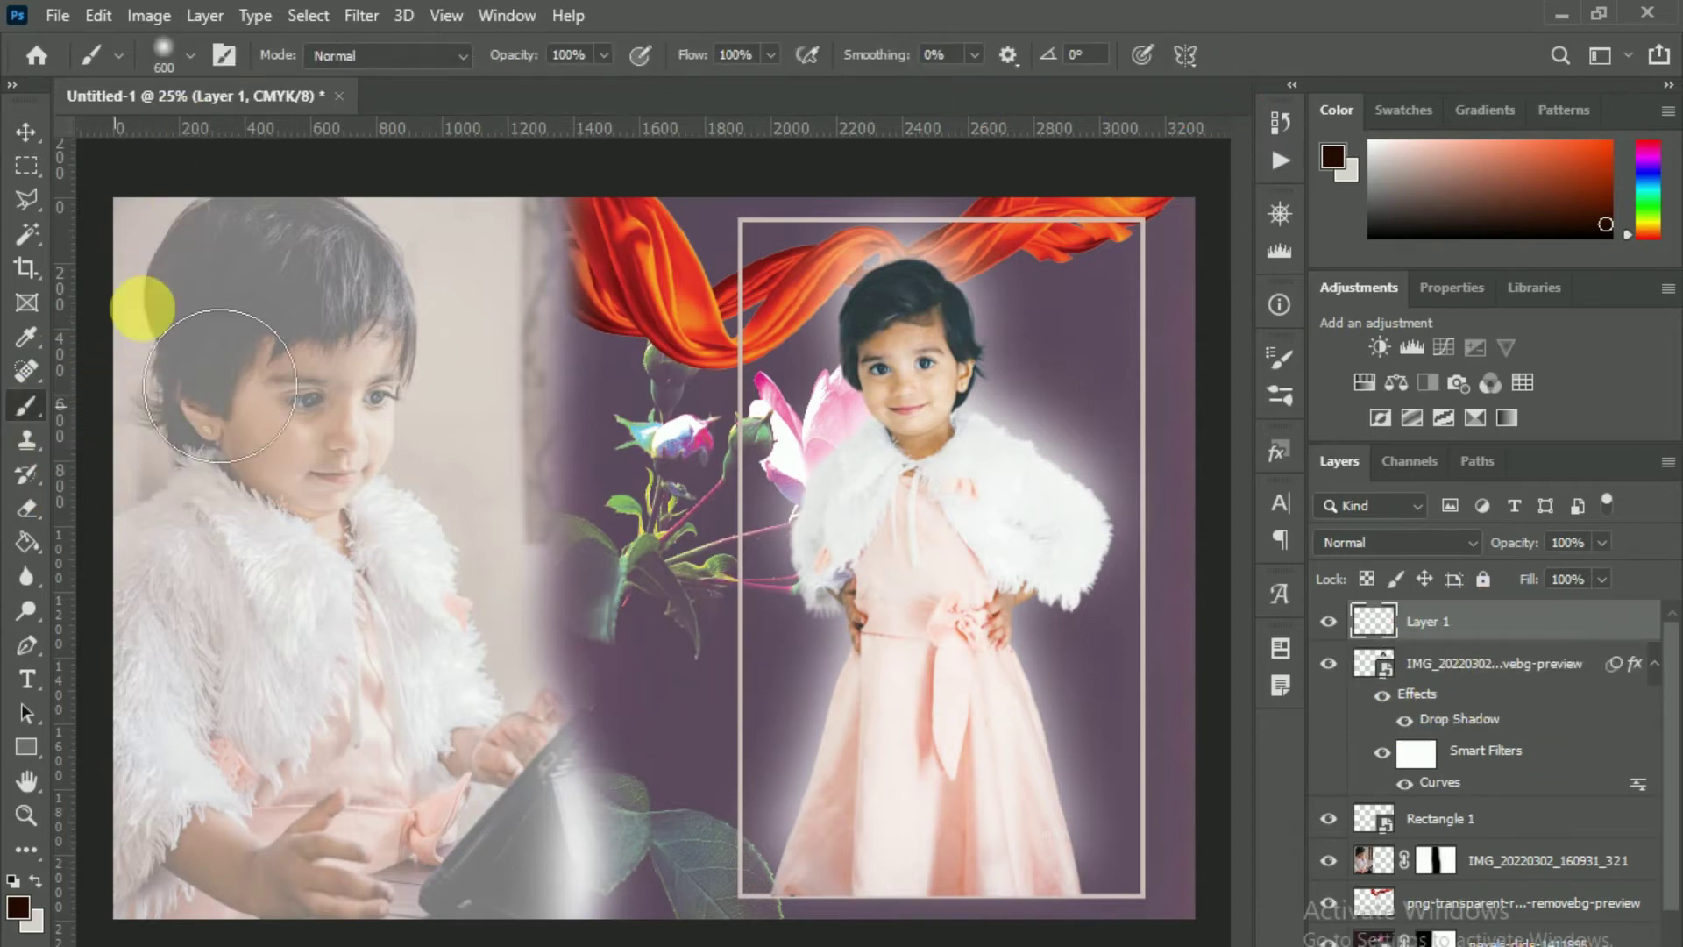
drag(132, 404, 118, 223)
- Keep the dark brown foreground colour and lower brush opacity to about 15%
click(19, 911)
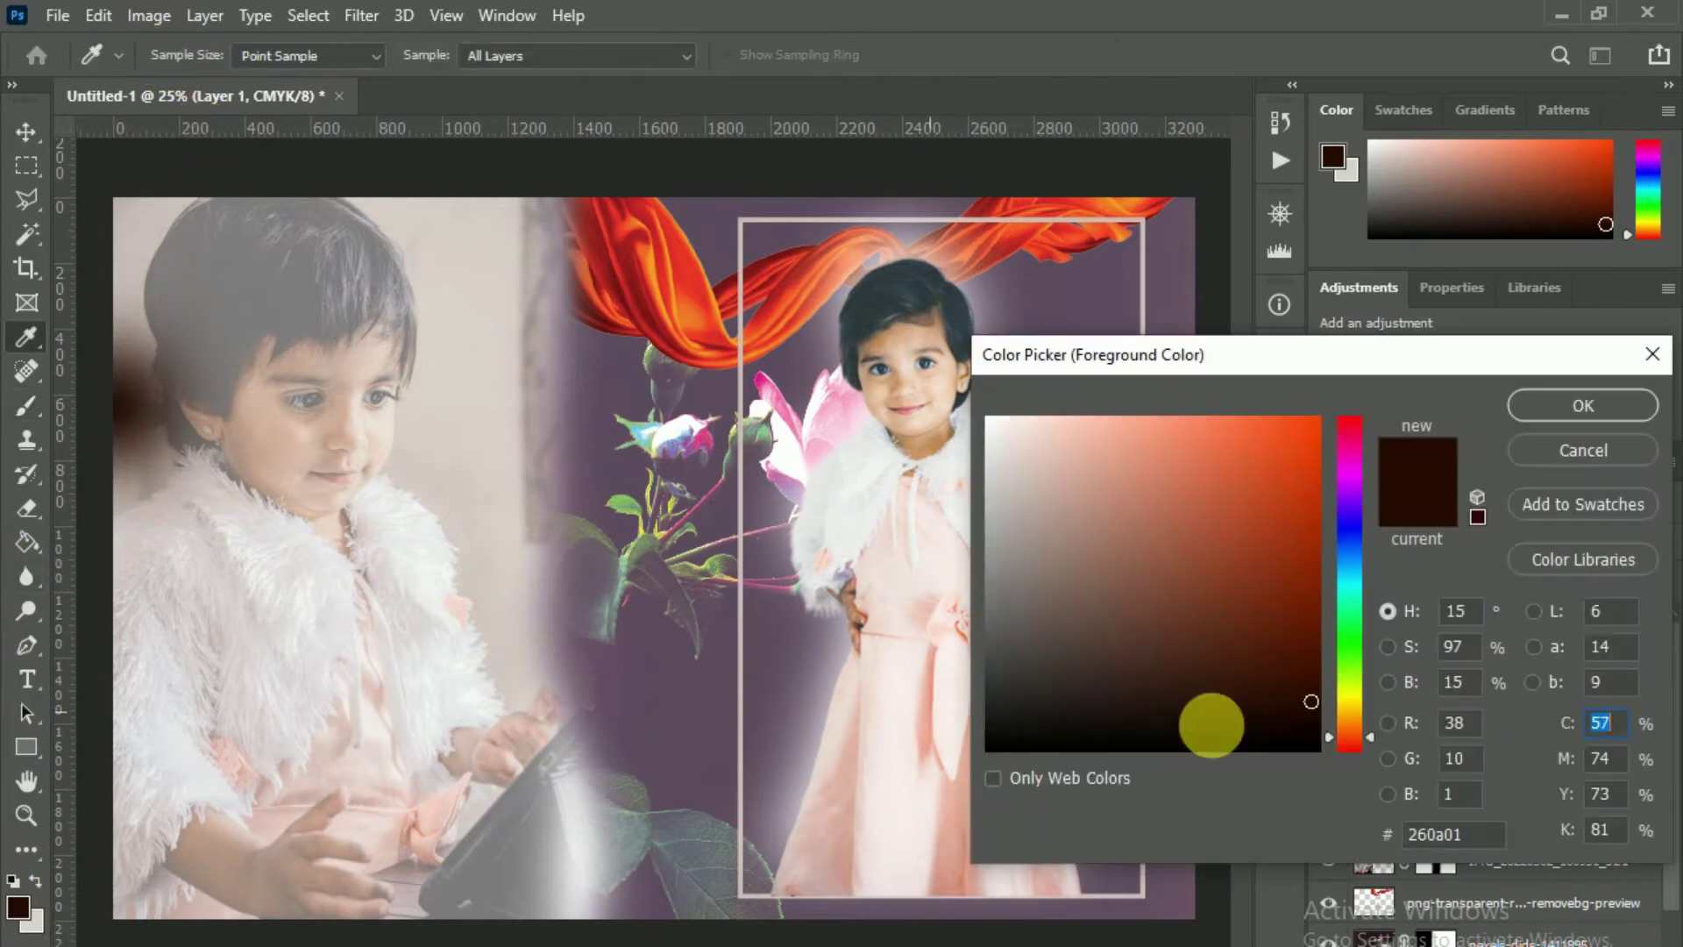
click(1574, 402)
drag(534, 65, 426, 86)
mouse_move(714, 820)
mouse_down()
mouse_move(617, 892)
mouse_move(1120, 906)
mouse_move(176, 895)
mouse_move(1171, 911)
mouse_move(601, 884)
mouse_move(252, 891)
mouse_move(1123, 877)
mouse_up()
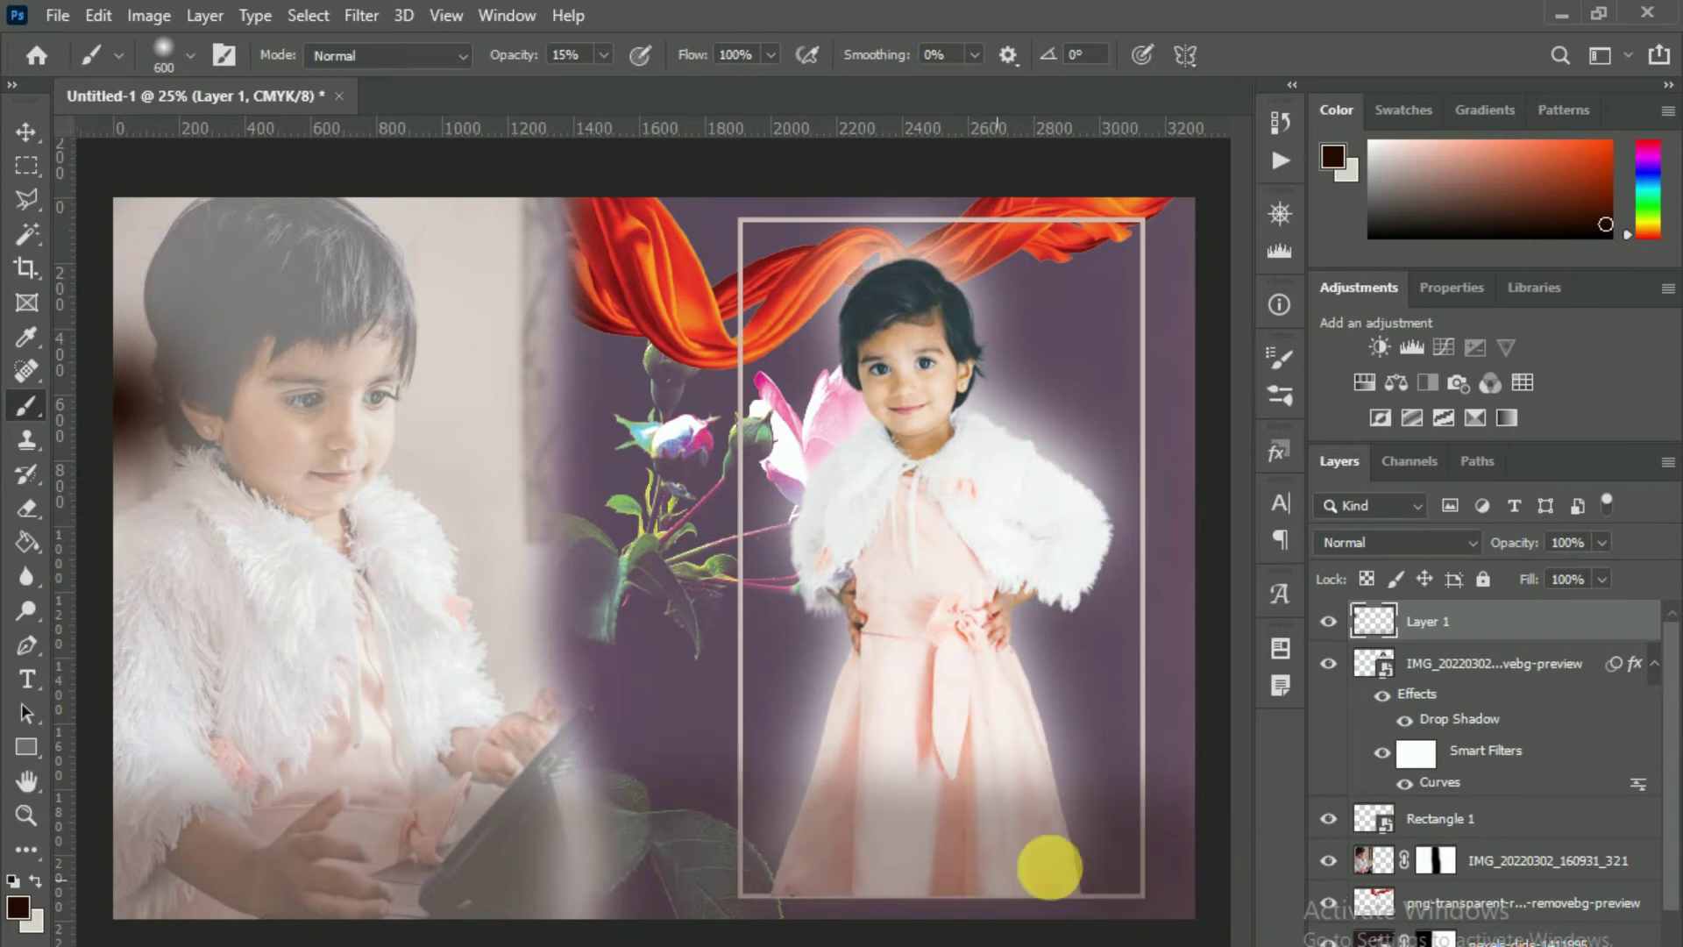
click(26, 136)
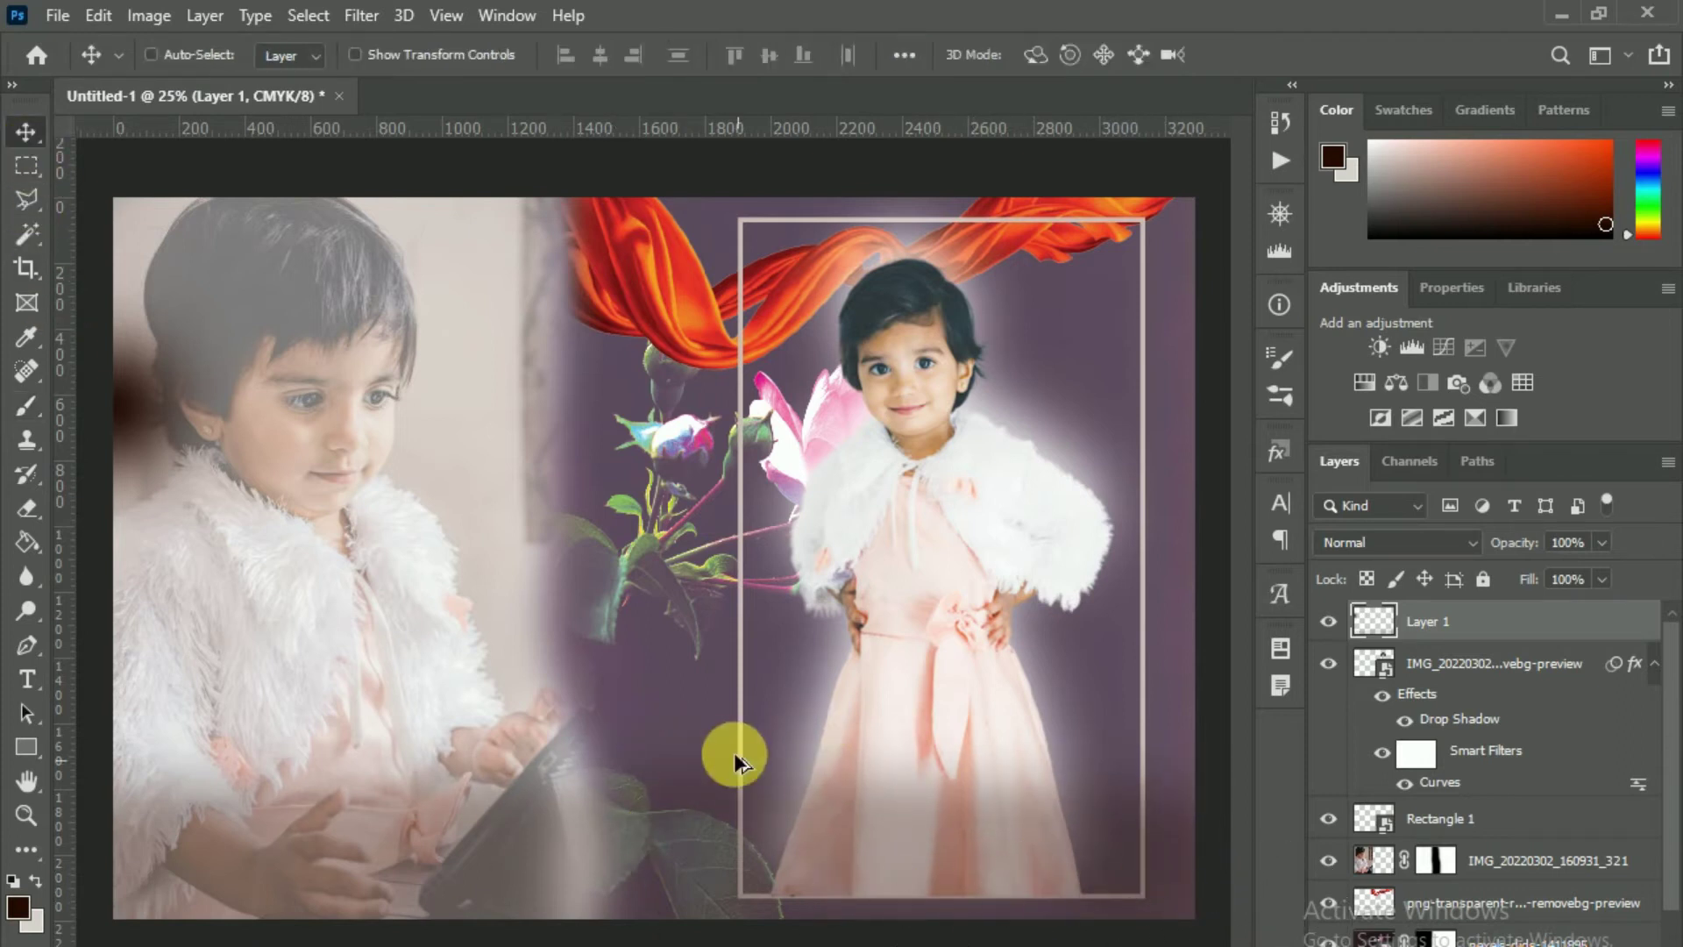
- Draw a tall rounded rectangle on a new layer in the lower middle of the collage
key(ctrl+shift+alt+n)
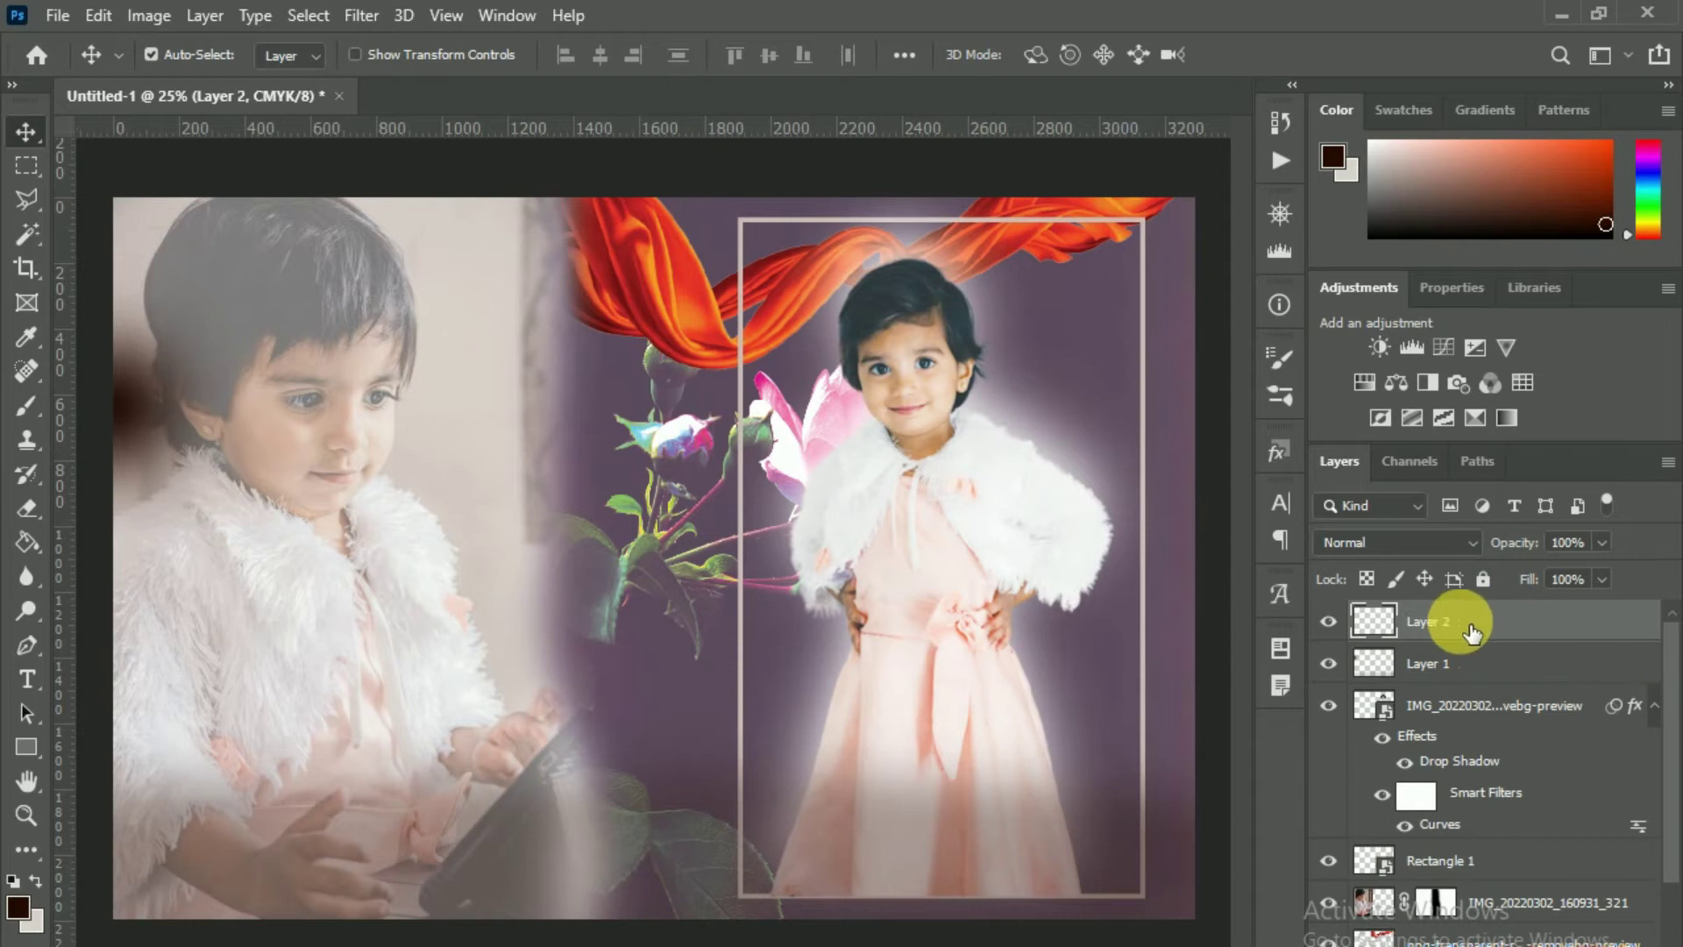
click(24, 750)
click(114, 747)
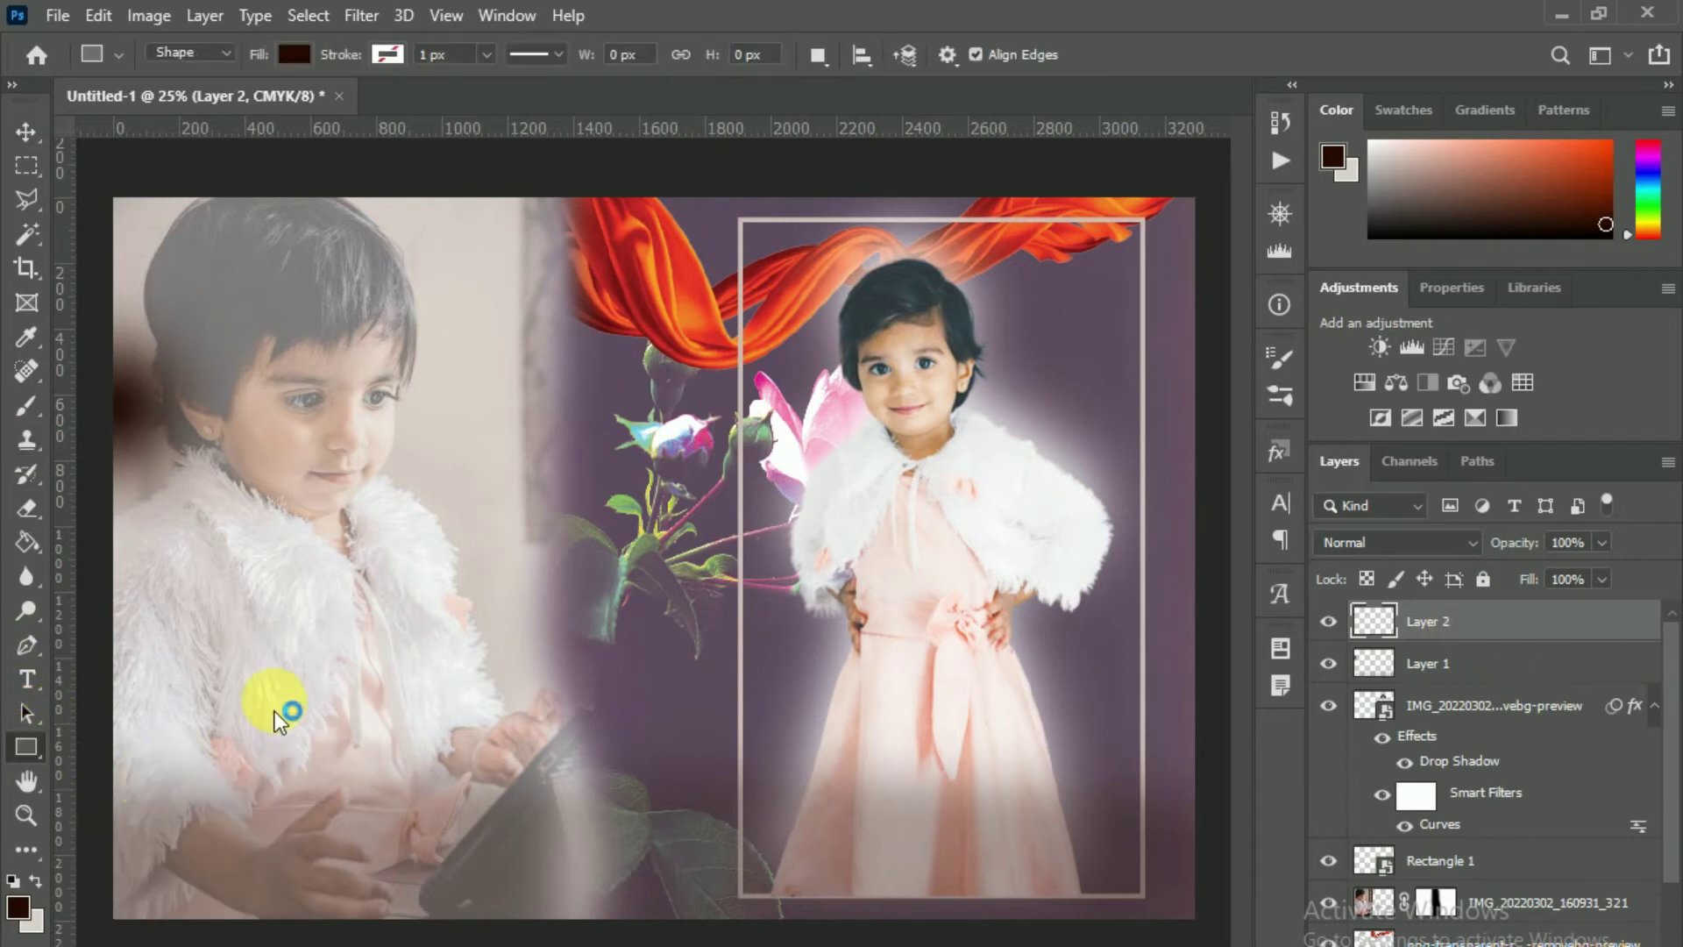
mouse_move(492, 601)
mouse_down()
mouse_move(686, 851)
mouse_move(668, 843)
mouse_up()
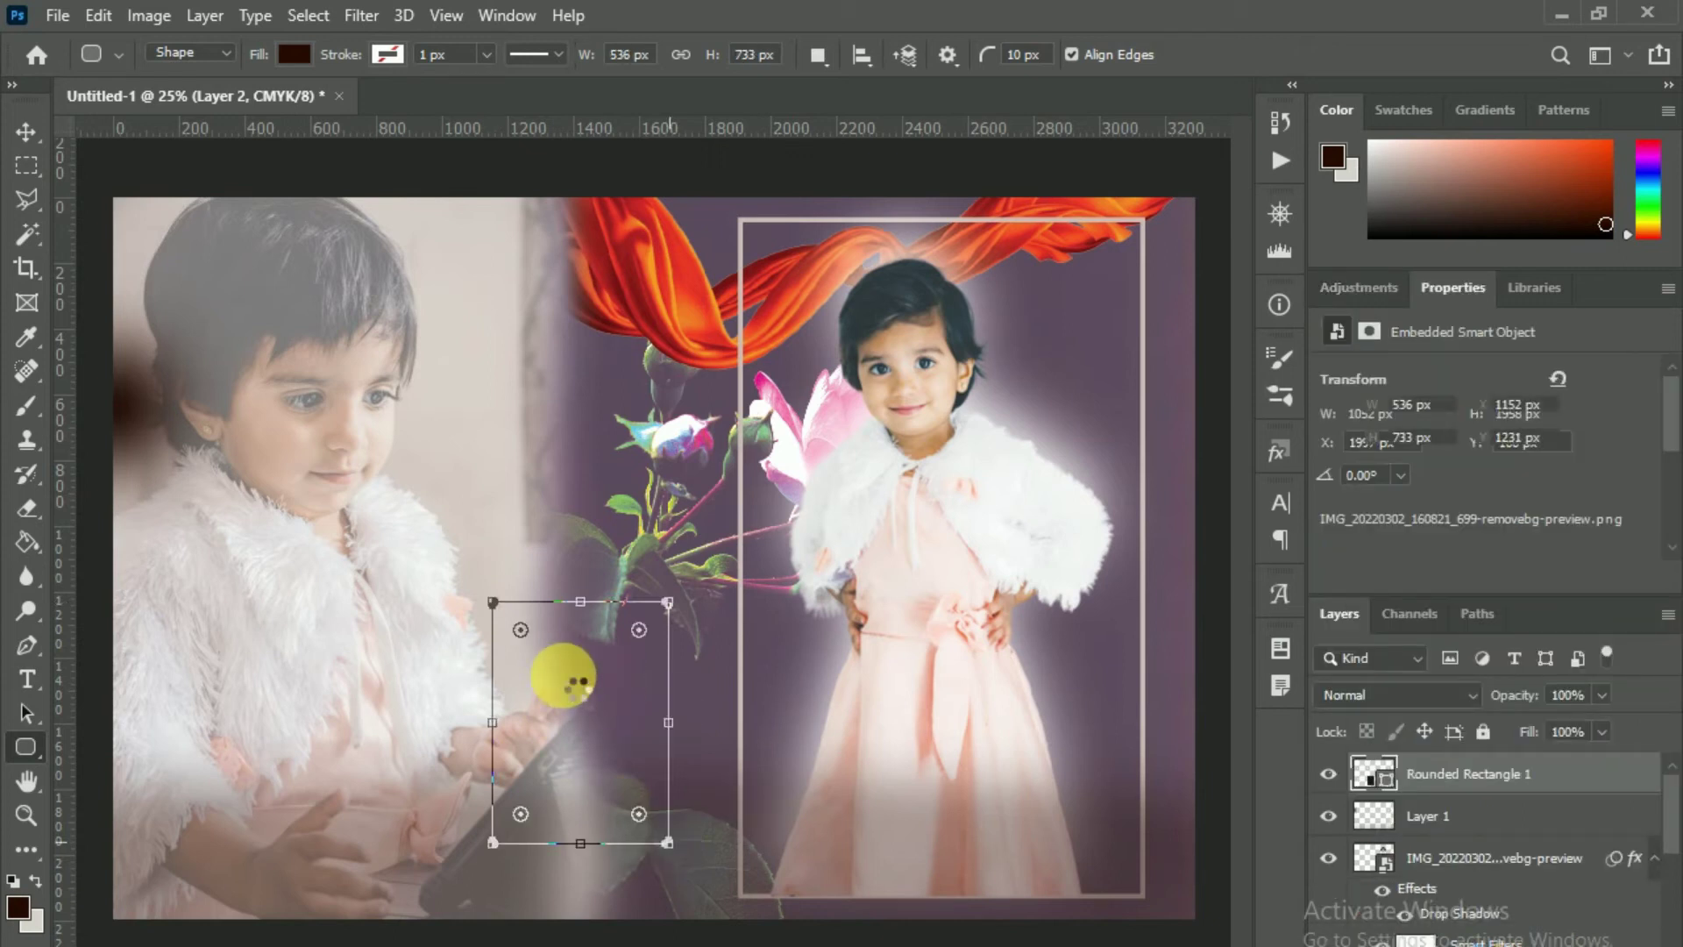
- Fill the rounded rectangle with the background's muted purple, 5c4a61
click(292, 55)
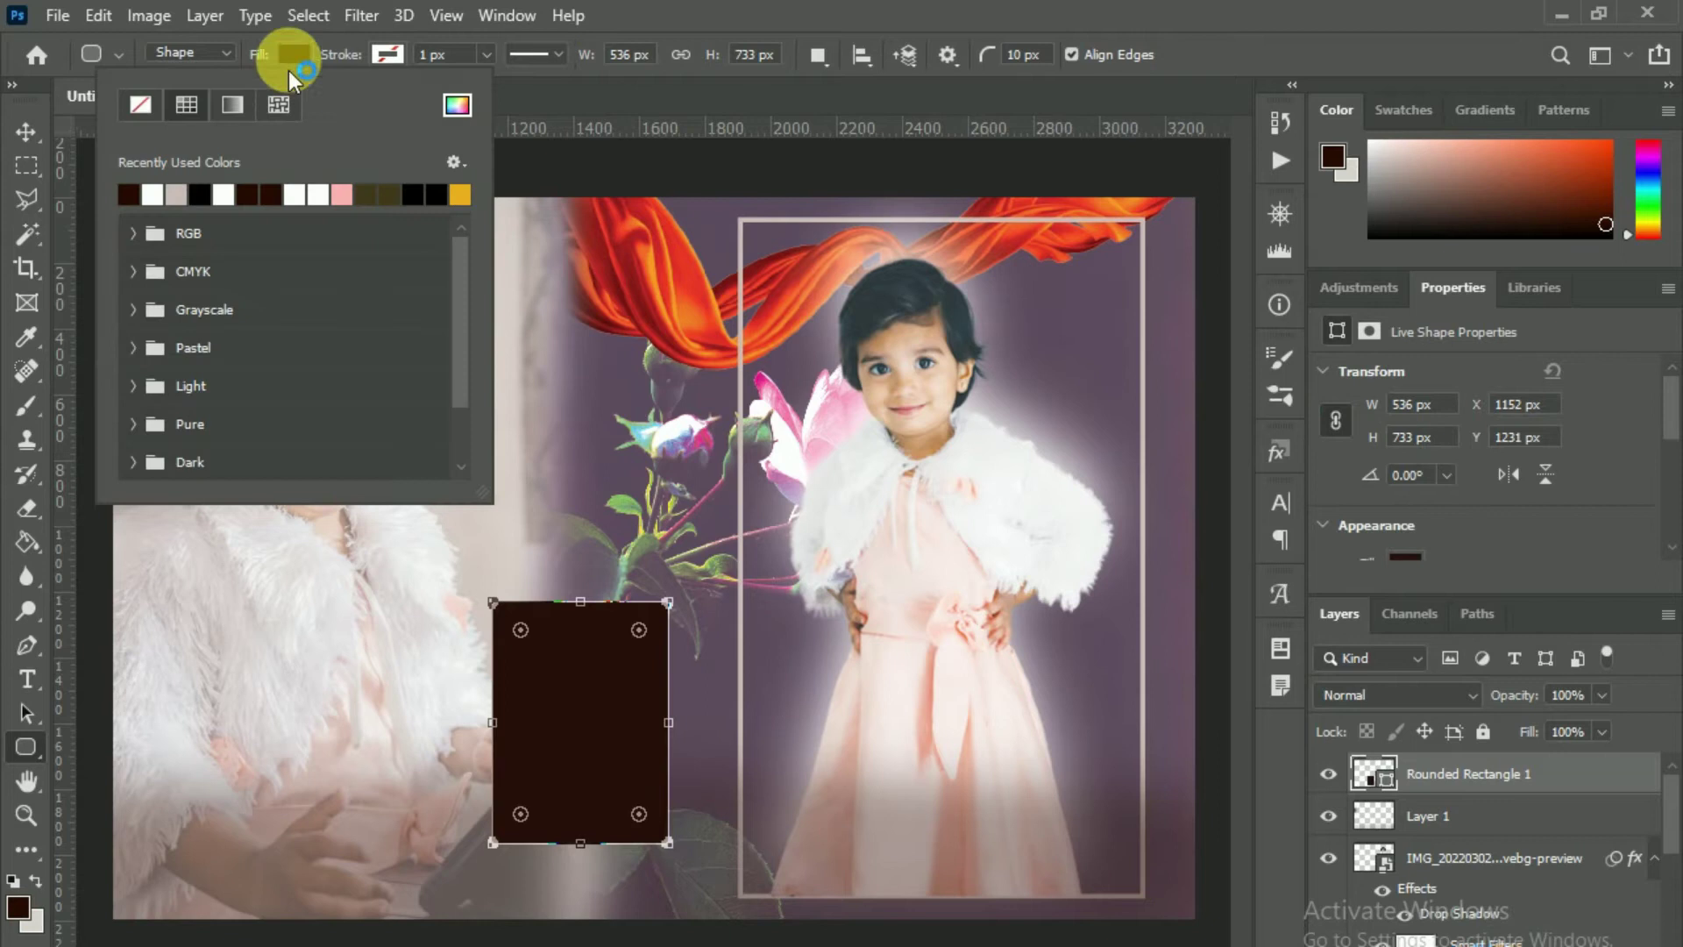
click(461, 107)
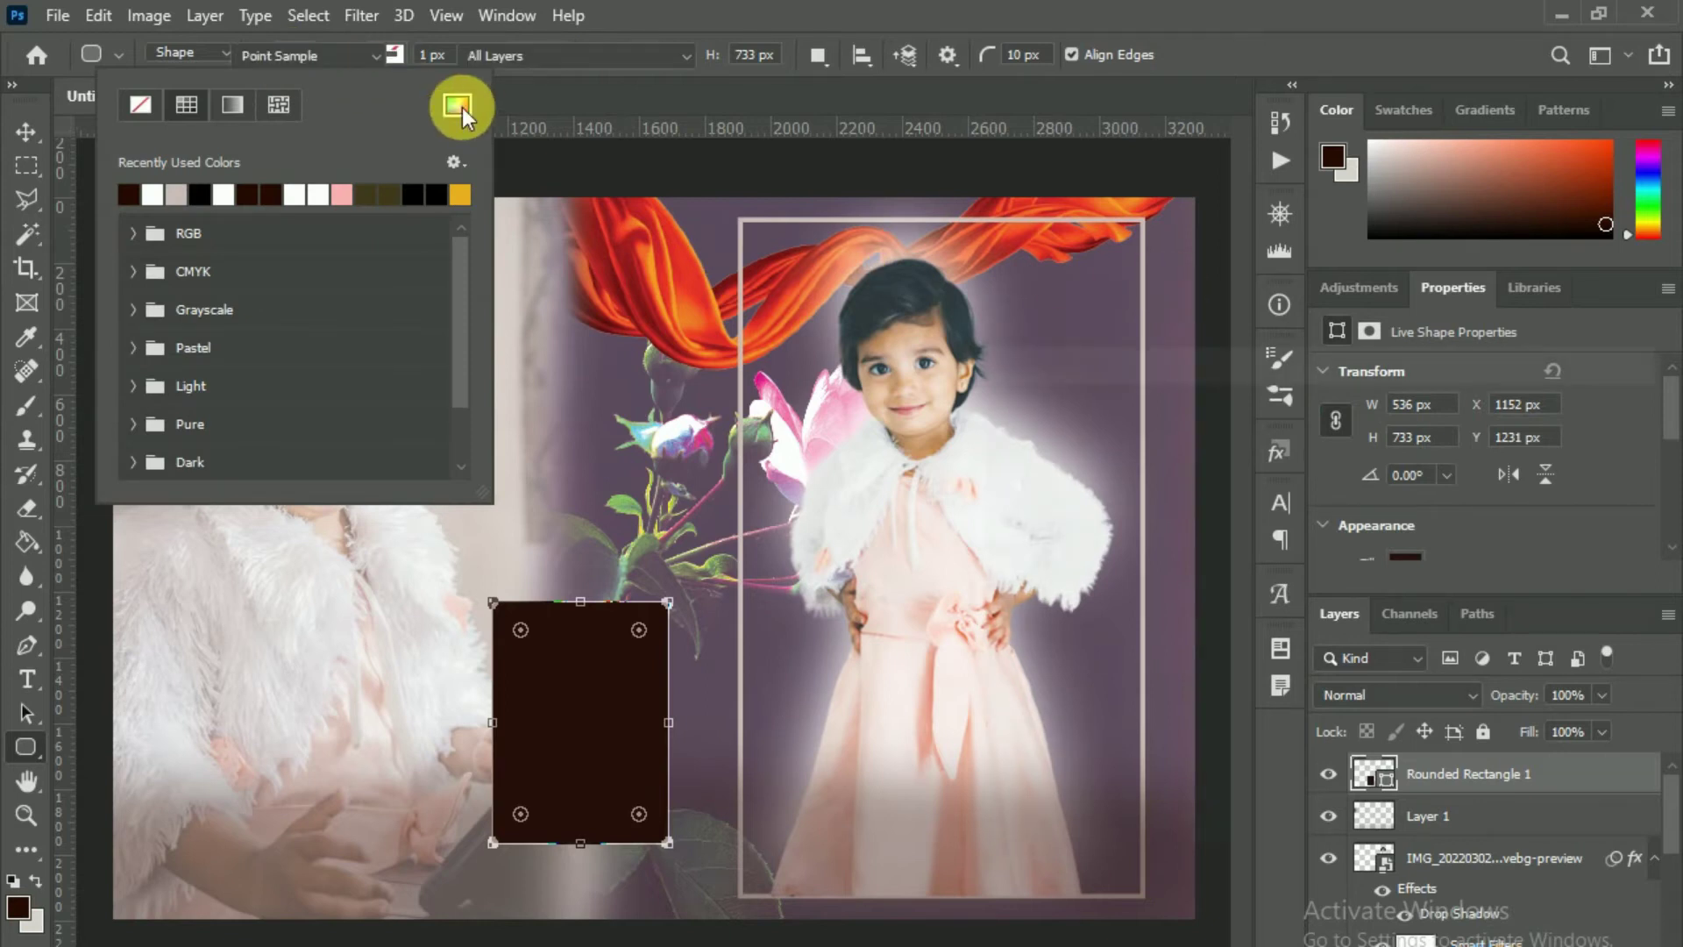
click(716, 215)
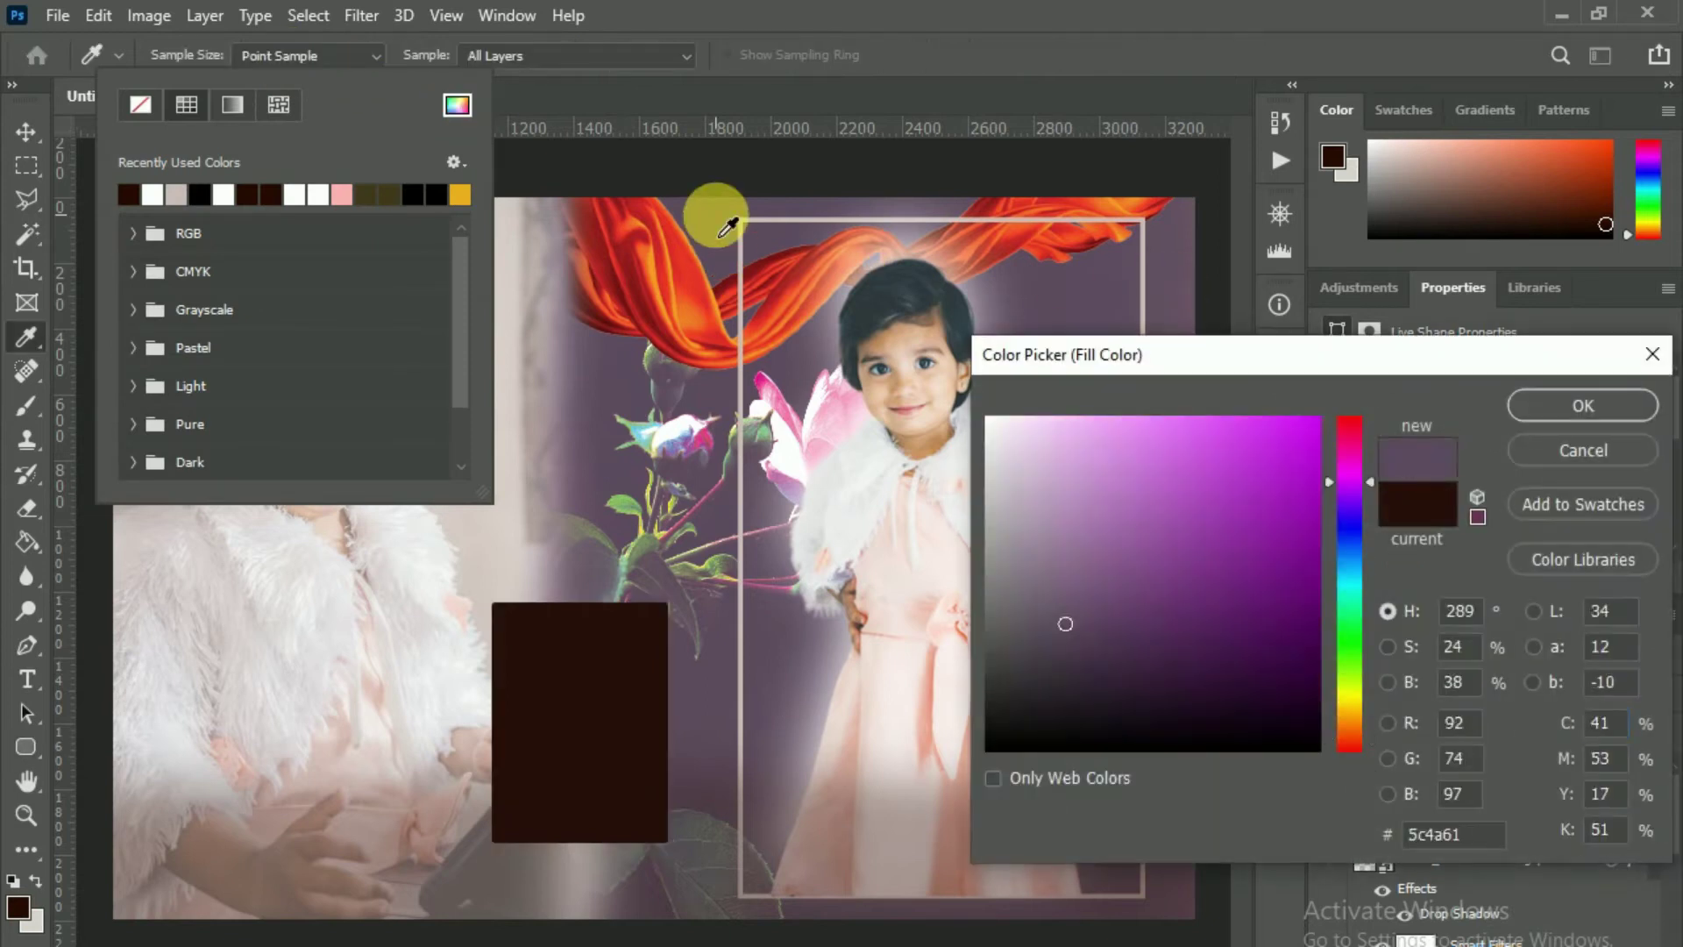
click(1561, 419)
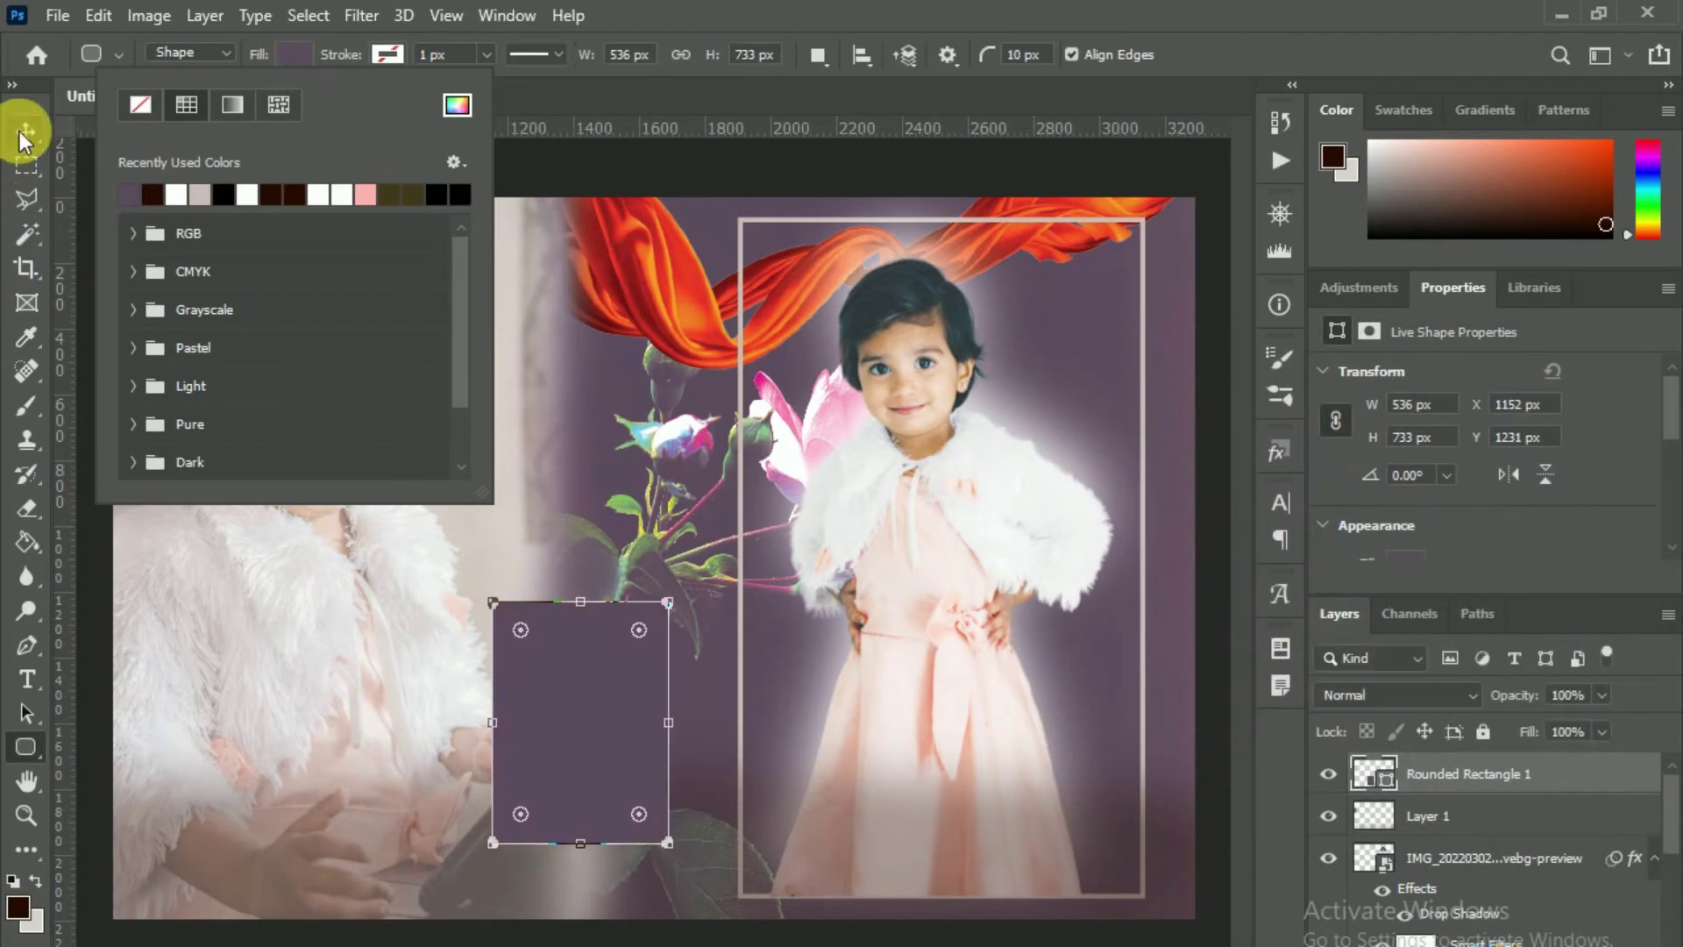
key(Return)
- Enlarge the Layers panel, turn on Auto-Select, and start duplicating the rectangle layer
key(v)
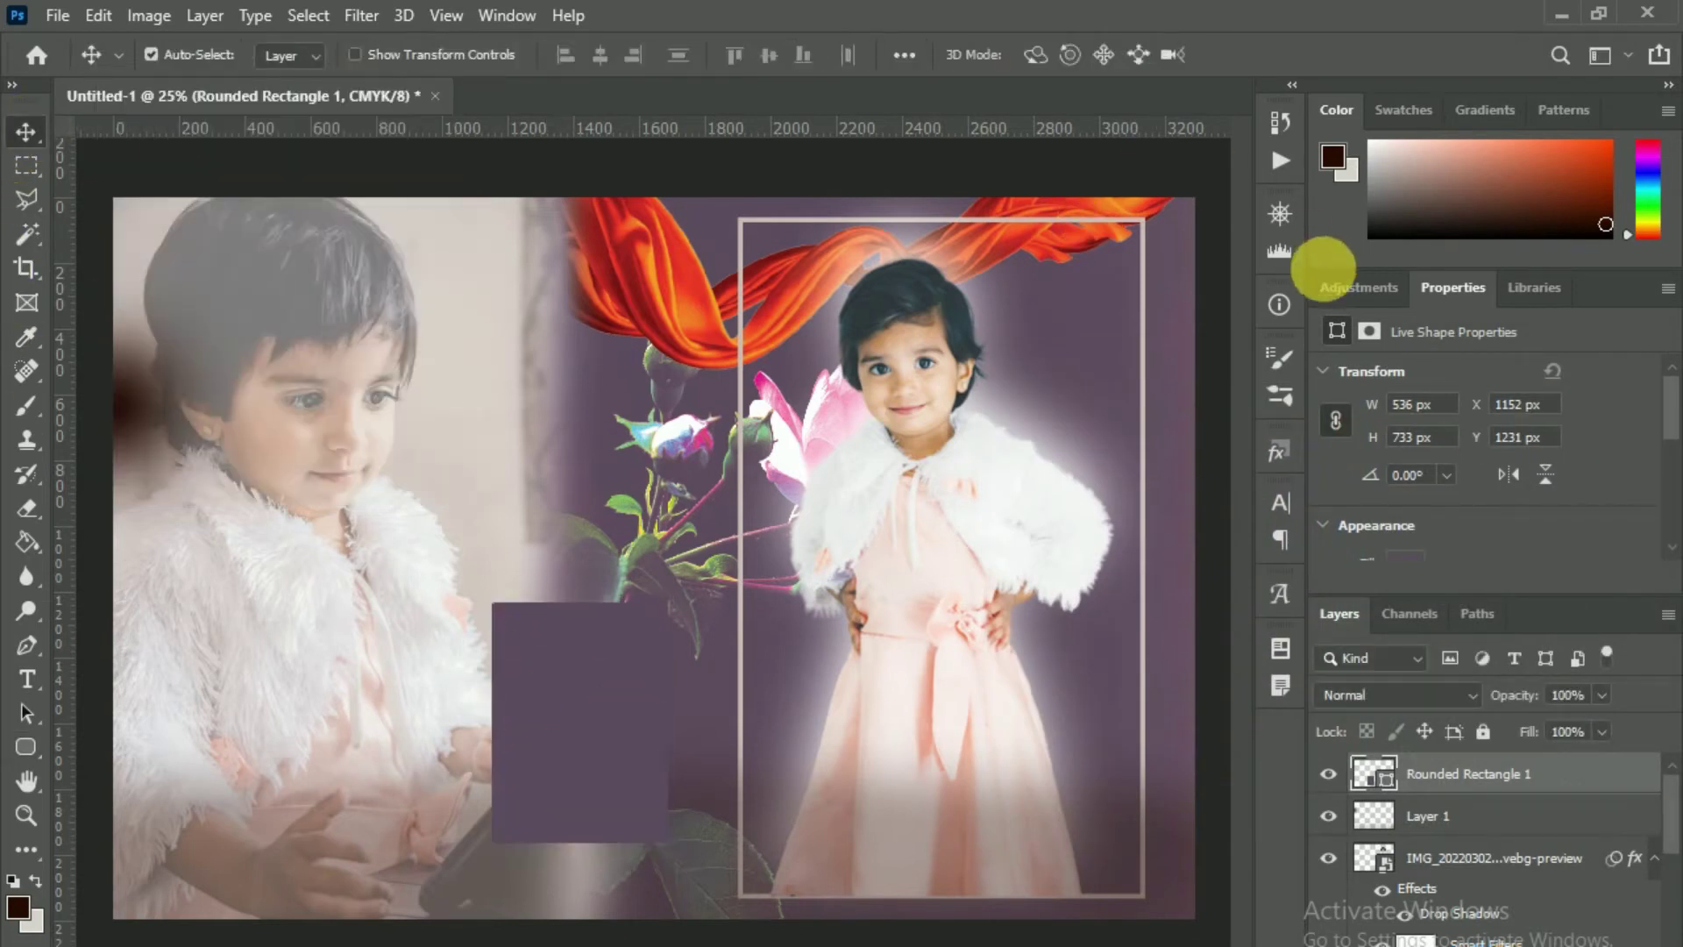
click(1359, 287)
drag(1531, 611, 1531, 458)
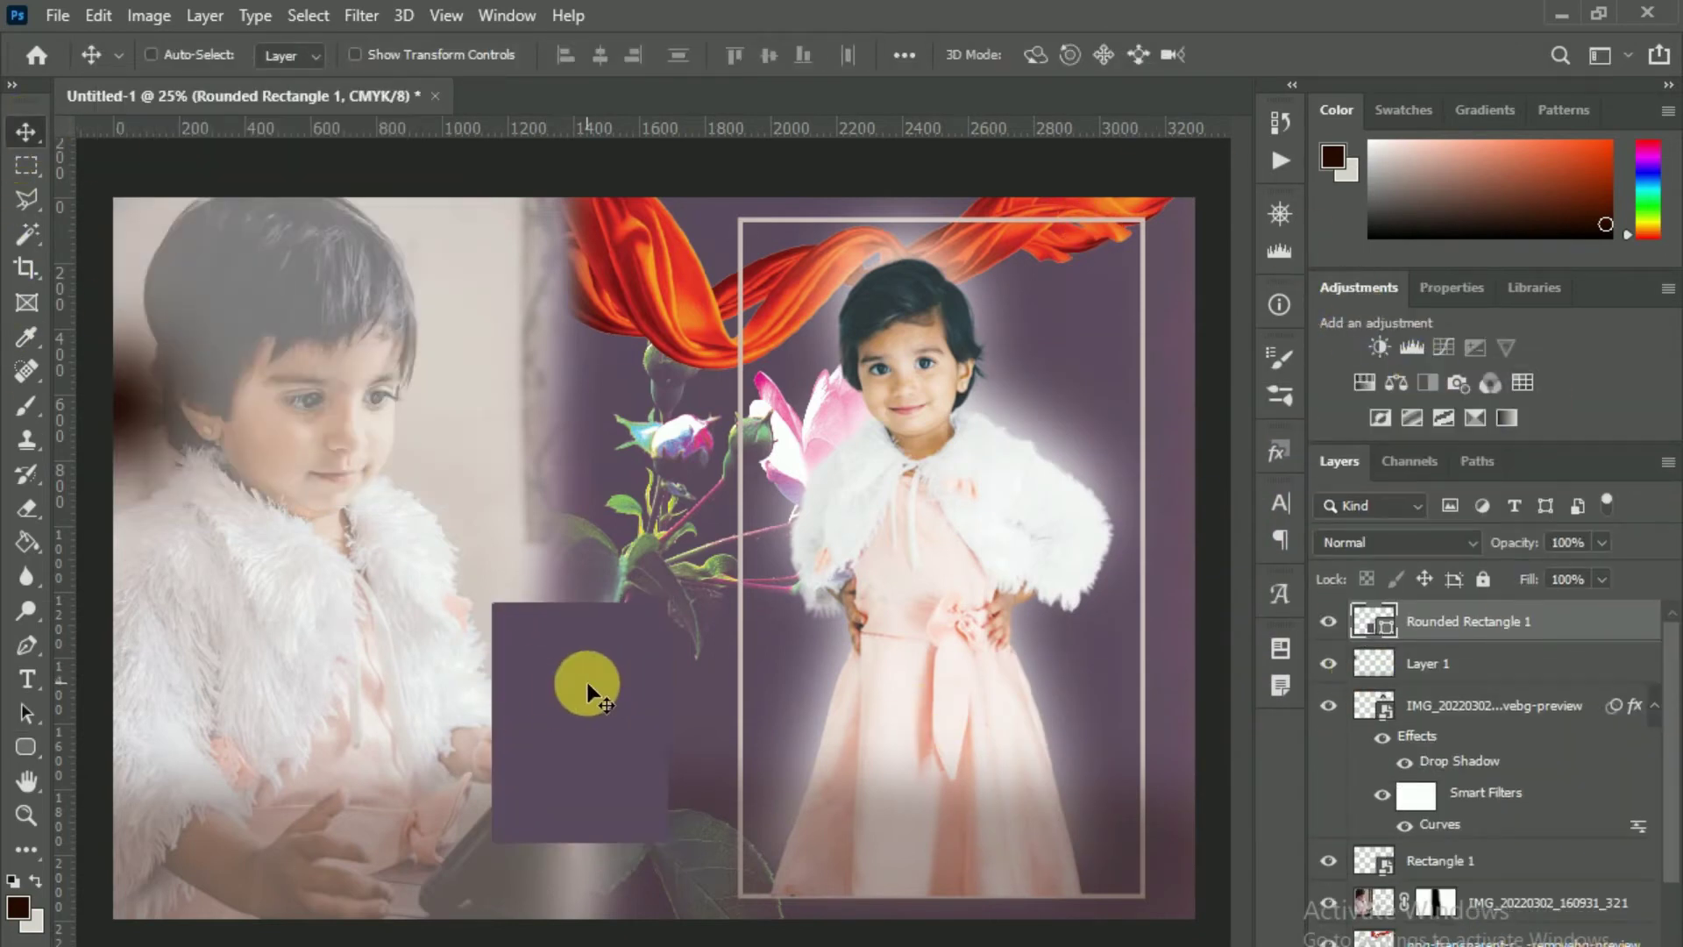
click(151, 54)
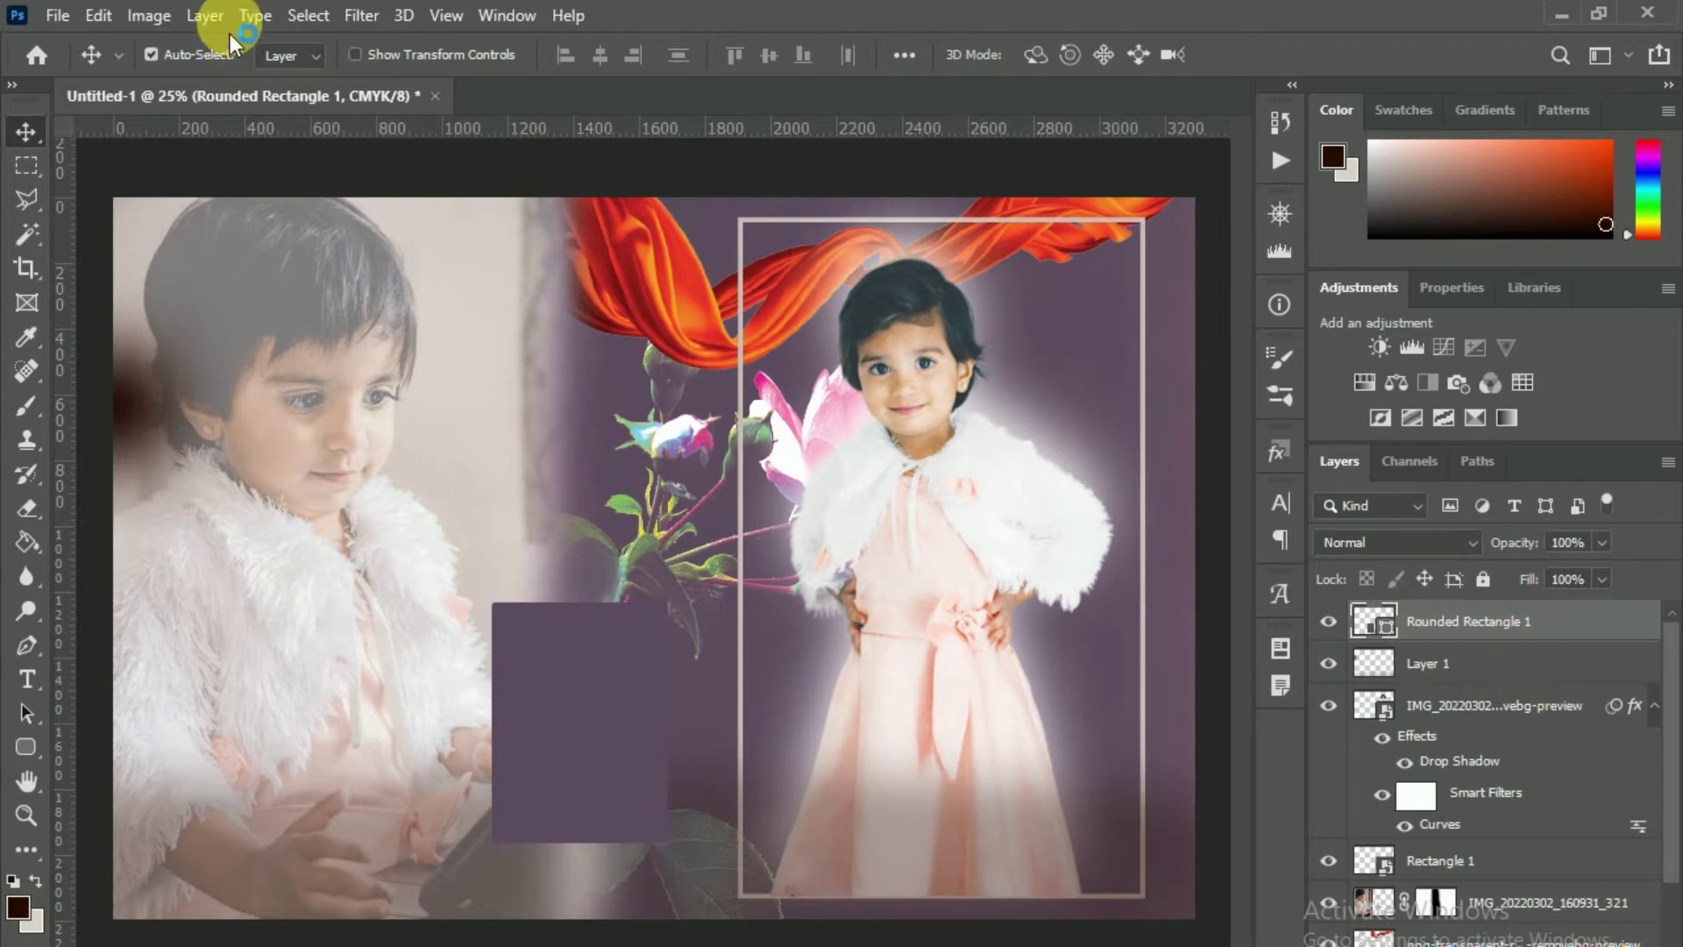
click(204, 16)
click(325, 95)
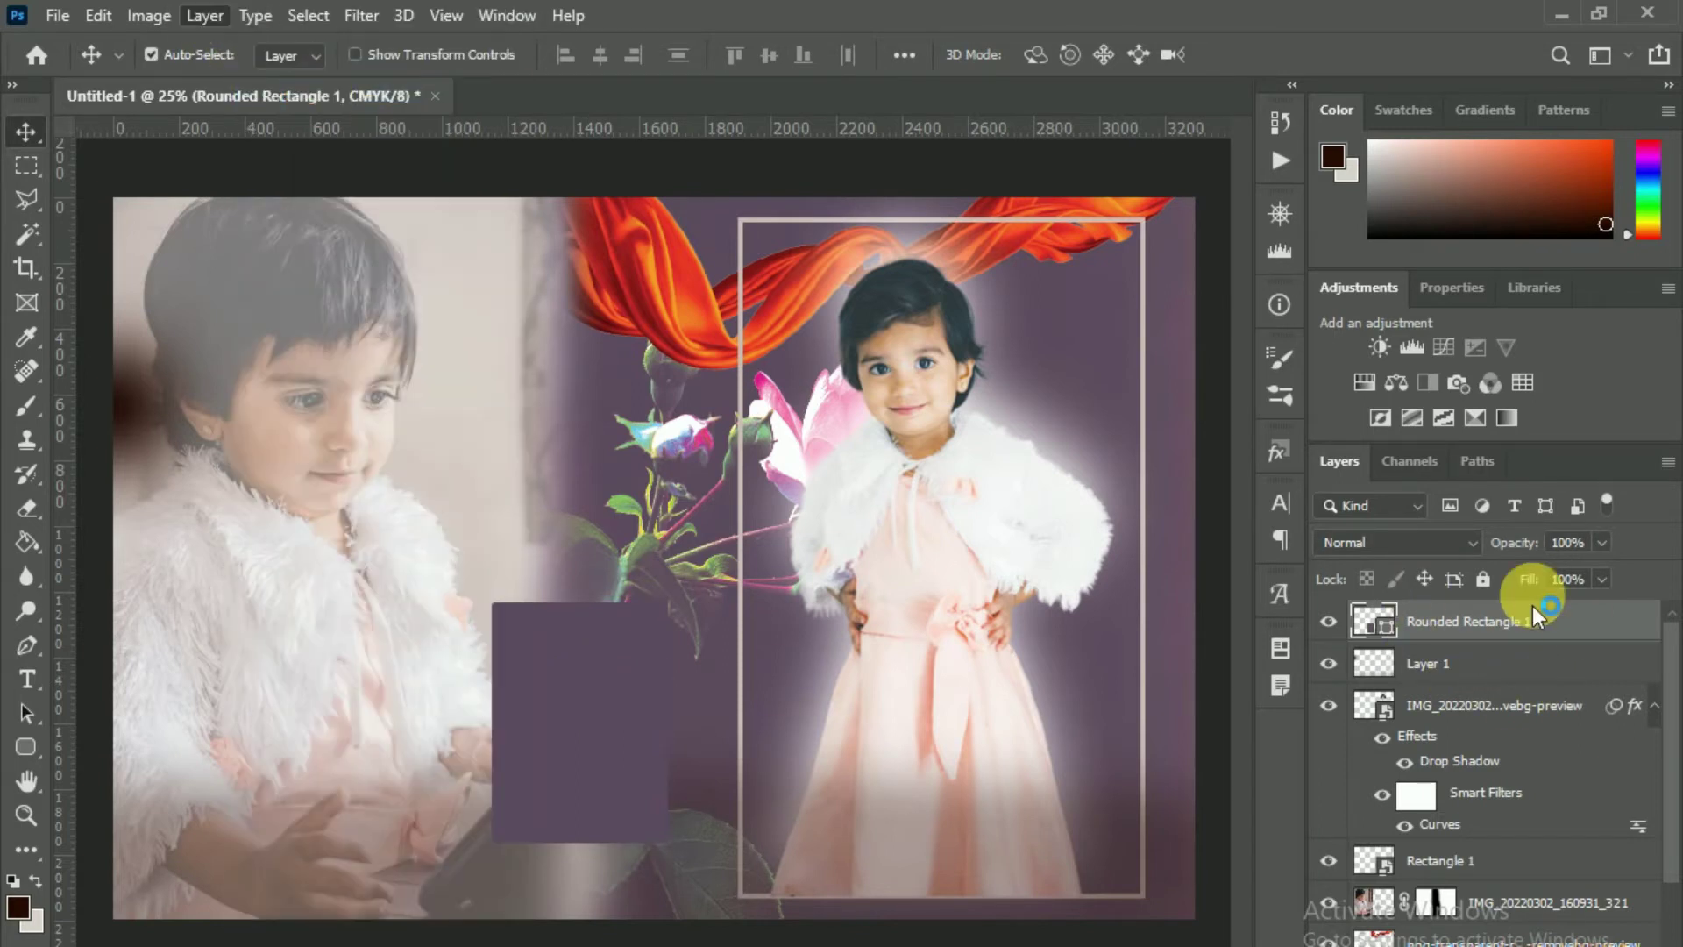
- Create the rounded rectangle copy and fill it with white
click(1068, 271)
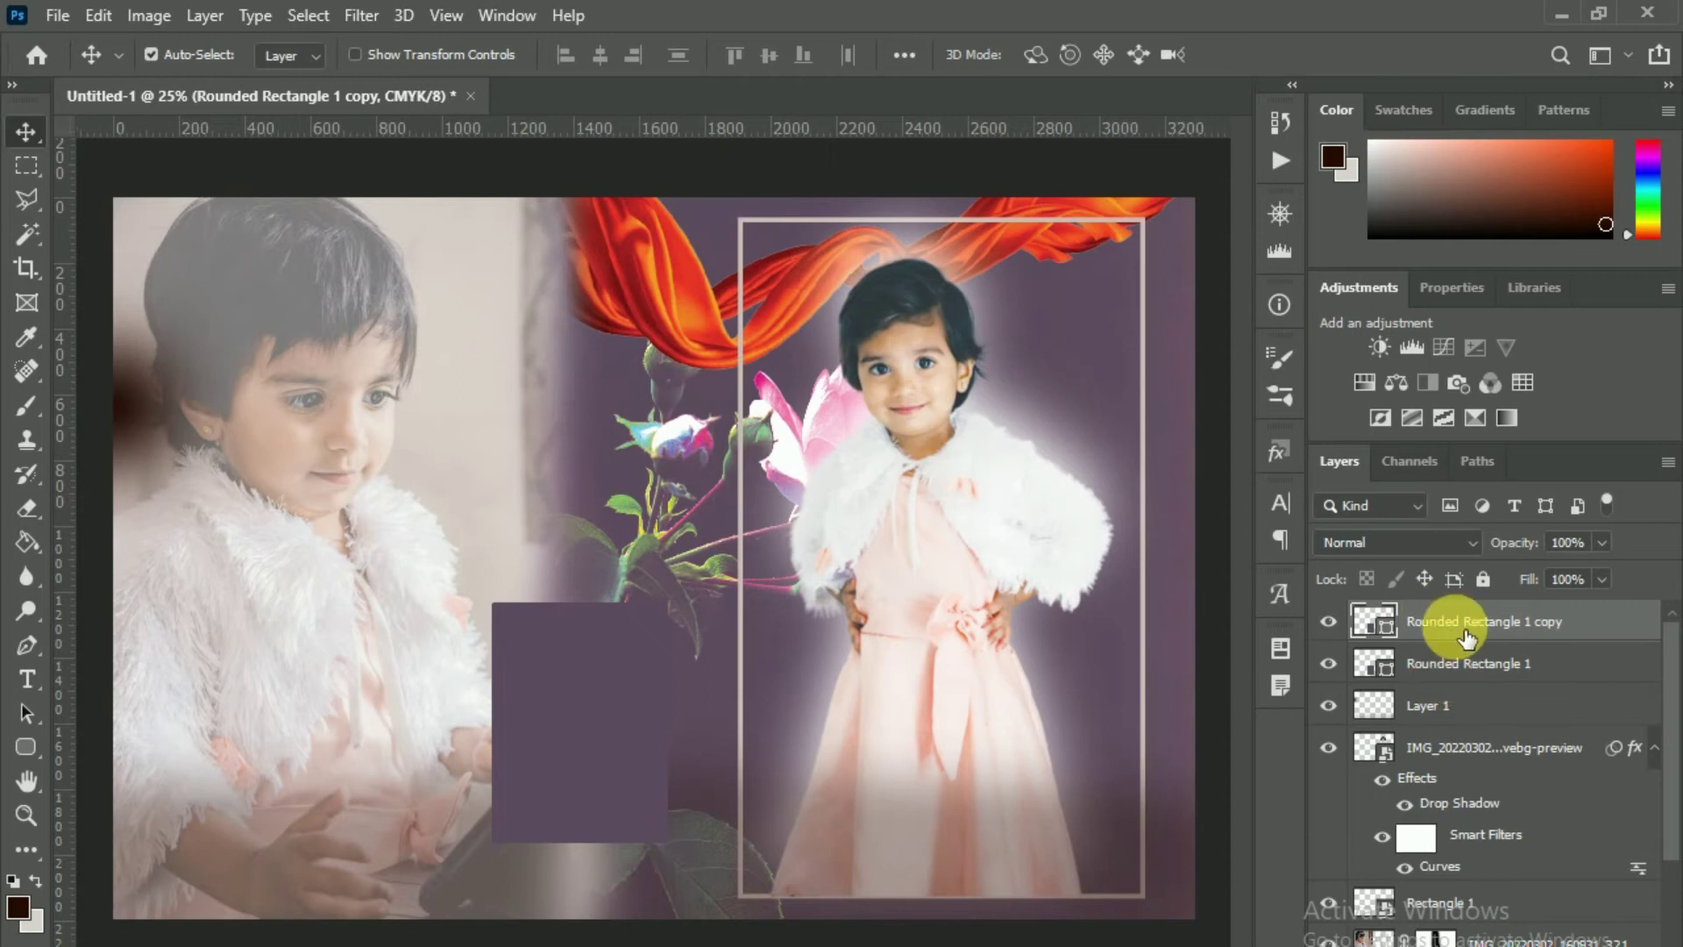
click(25, 747)
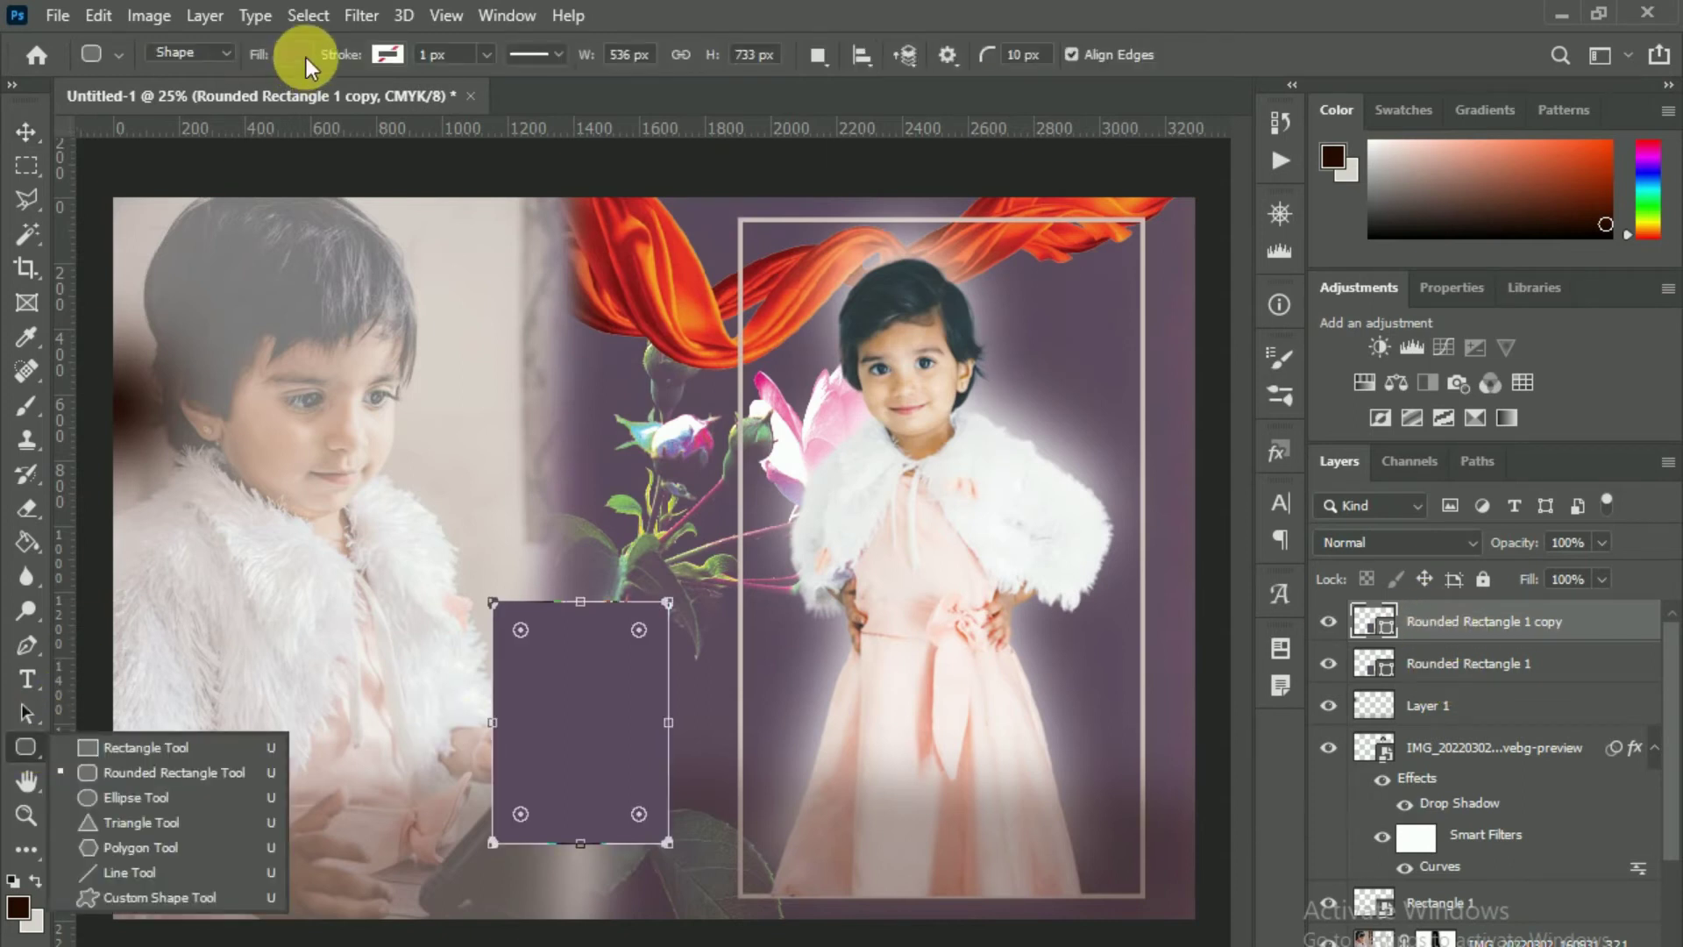
click(305, 60)
click(181, 188)
click(25, 134)
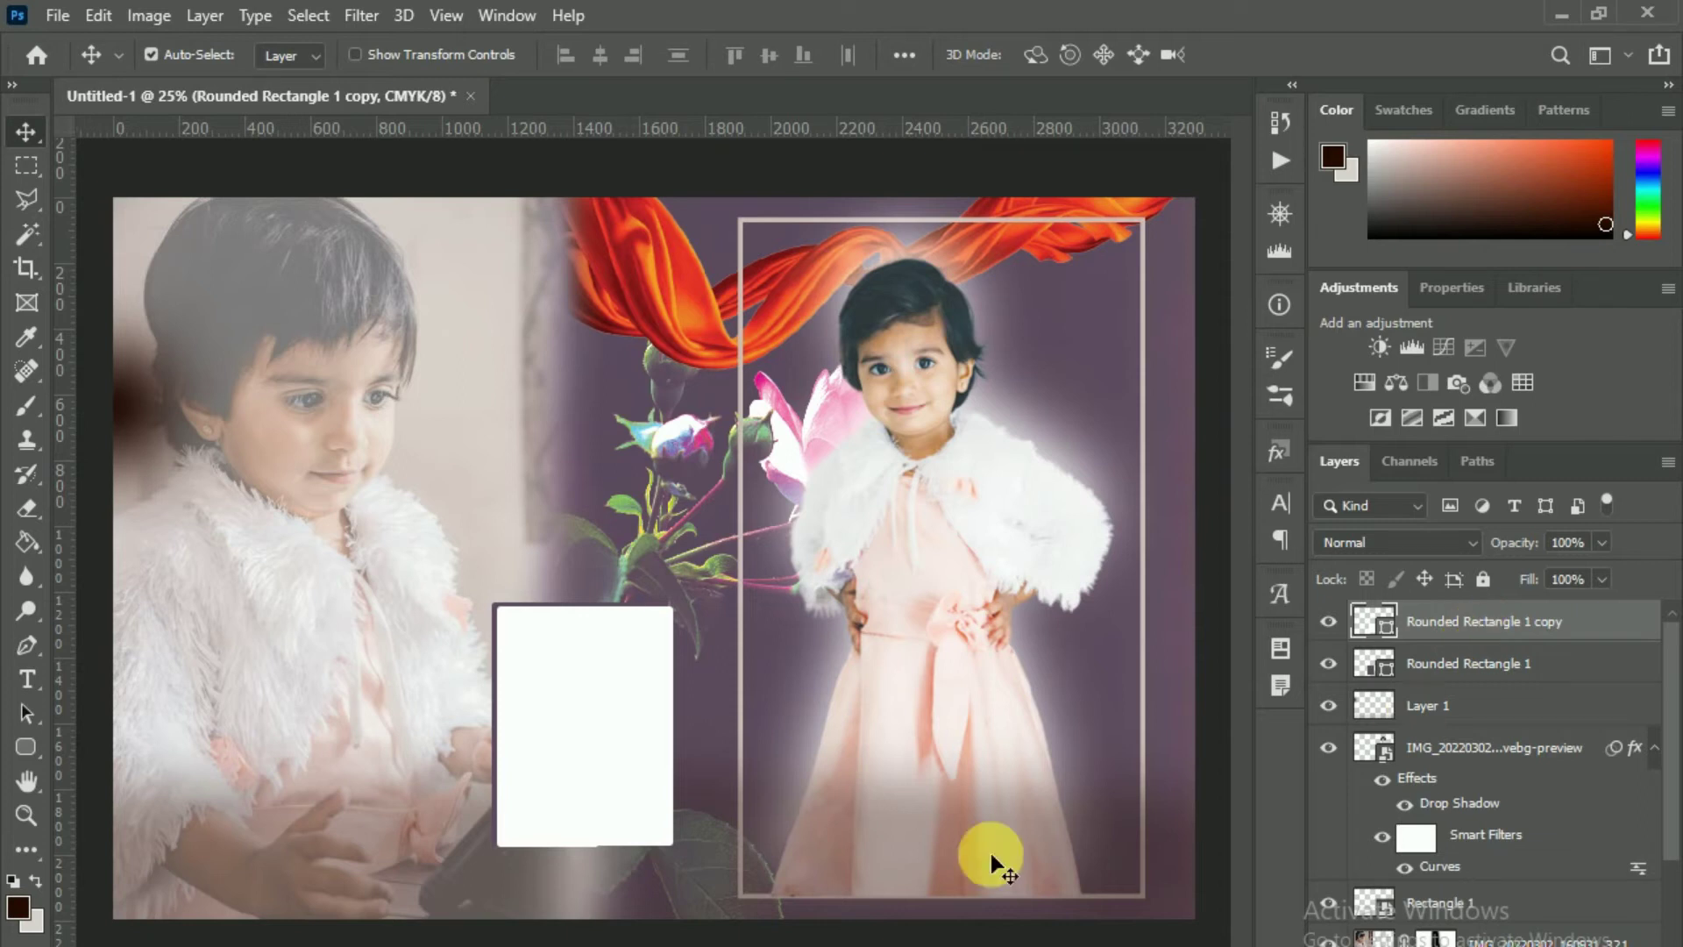
- Drag the seated-girl cutout from the Downloads folder into Photoshop
click(474, 927)
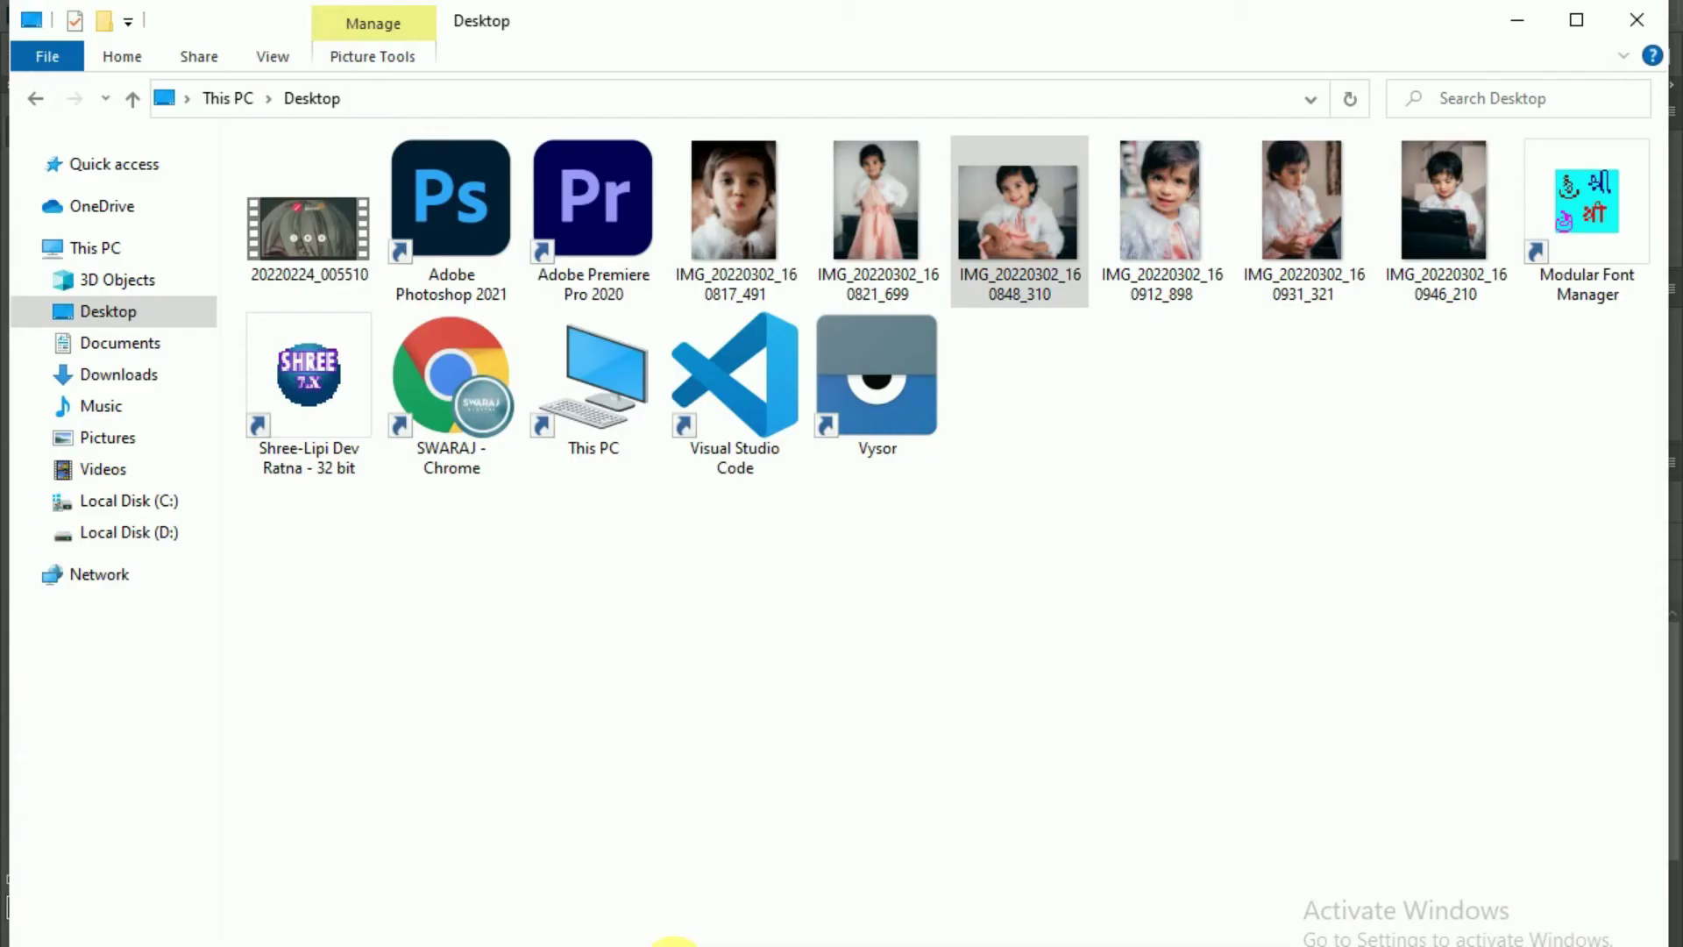
click(118, 375)
drag(285, 377, 777, 801)
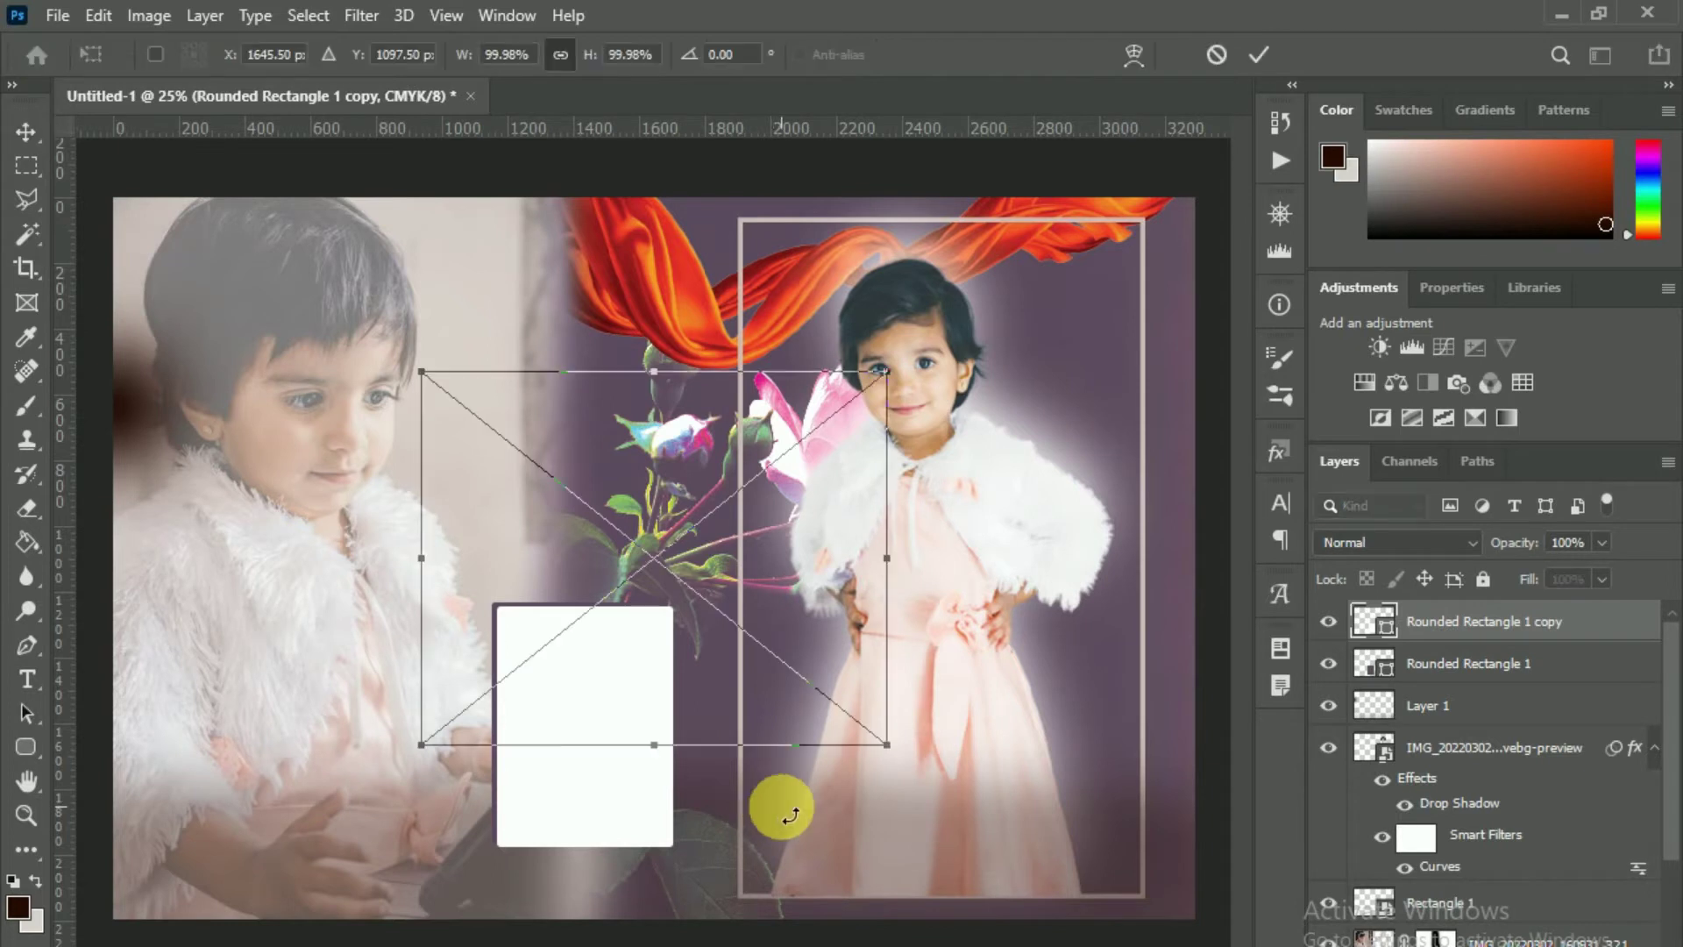
- Clip the seated-girl photo into the white rounded frame, centre her face, then add a new layer
key(Return)
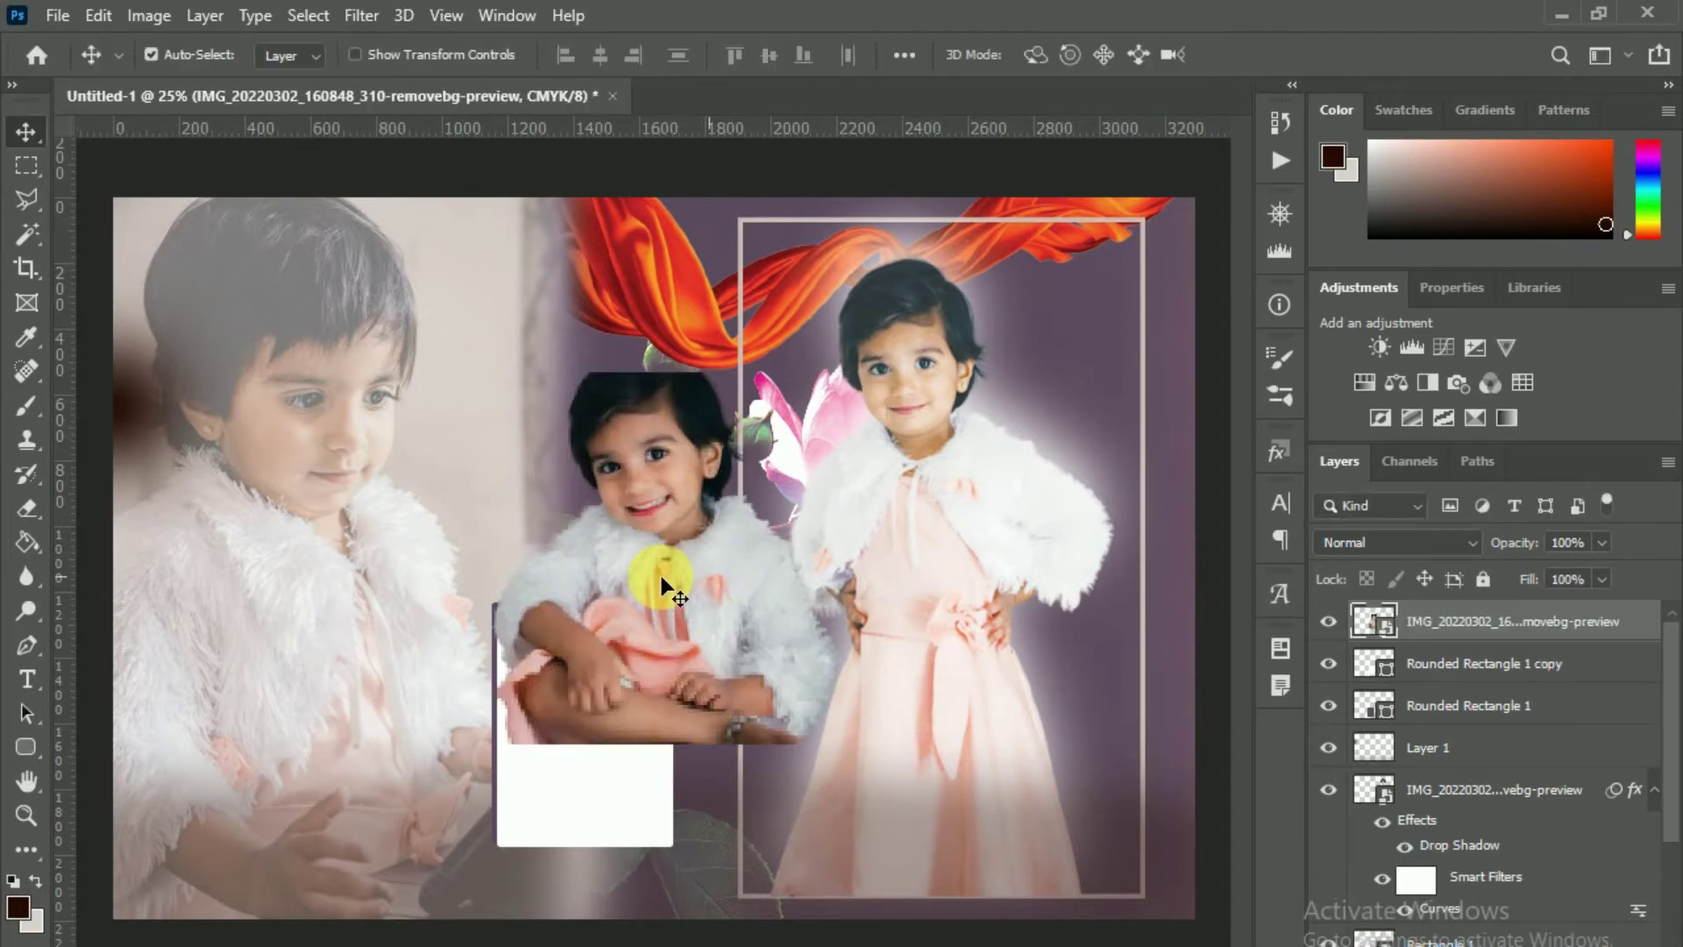
right_click(1524, 623)
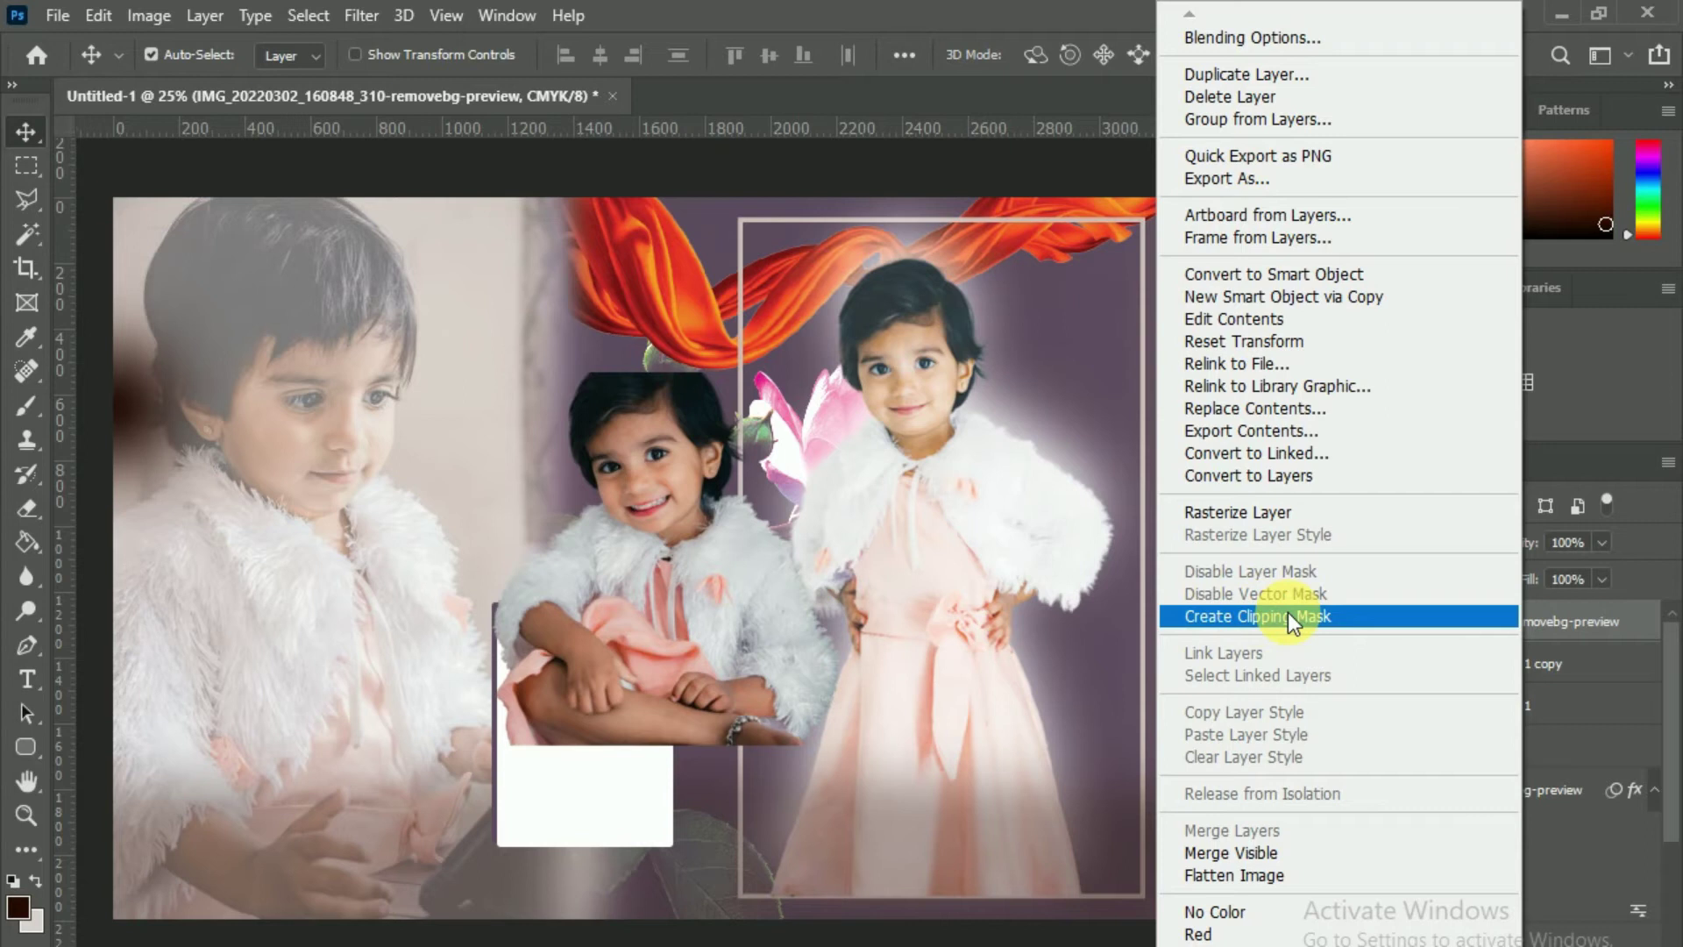
click(1287, 616)
drag(647, 665, 540, 877)
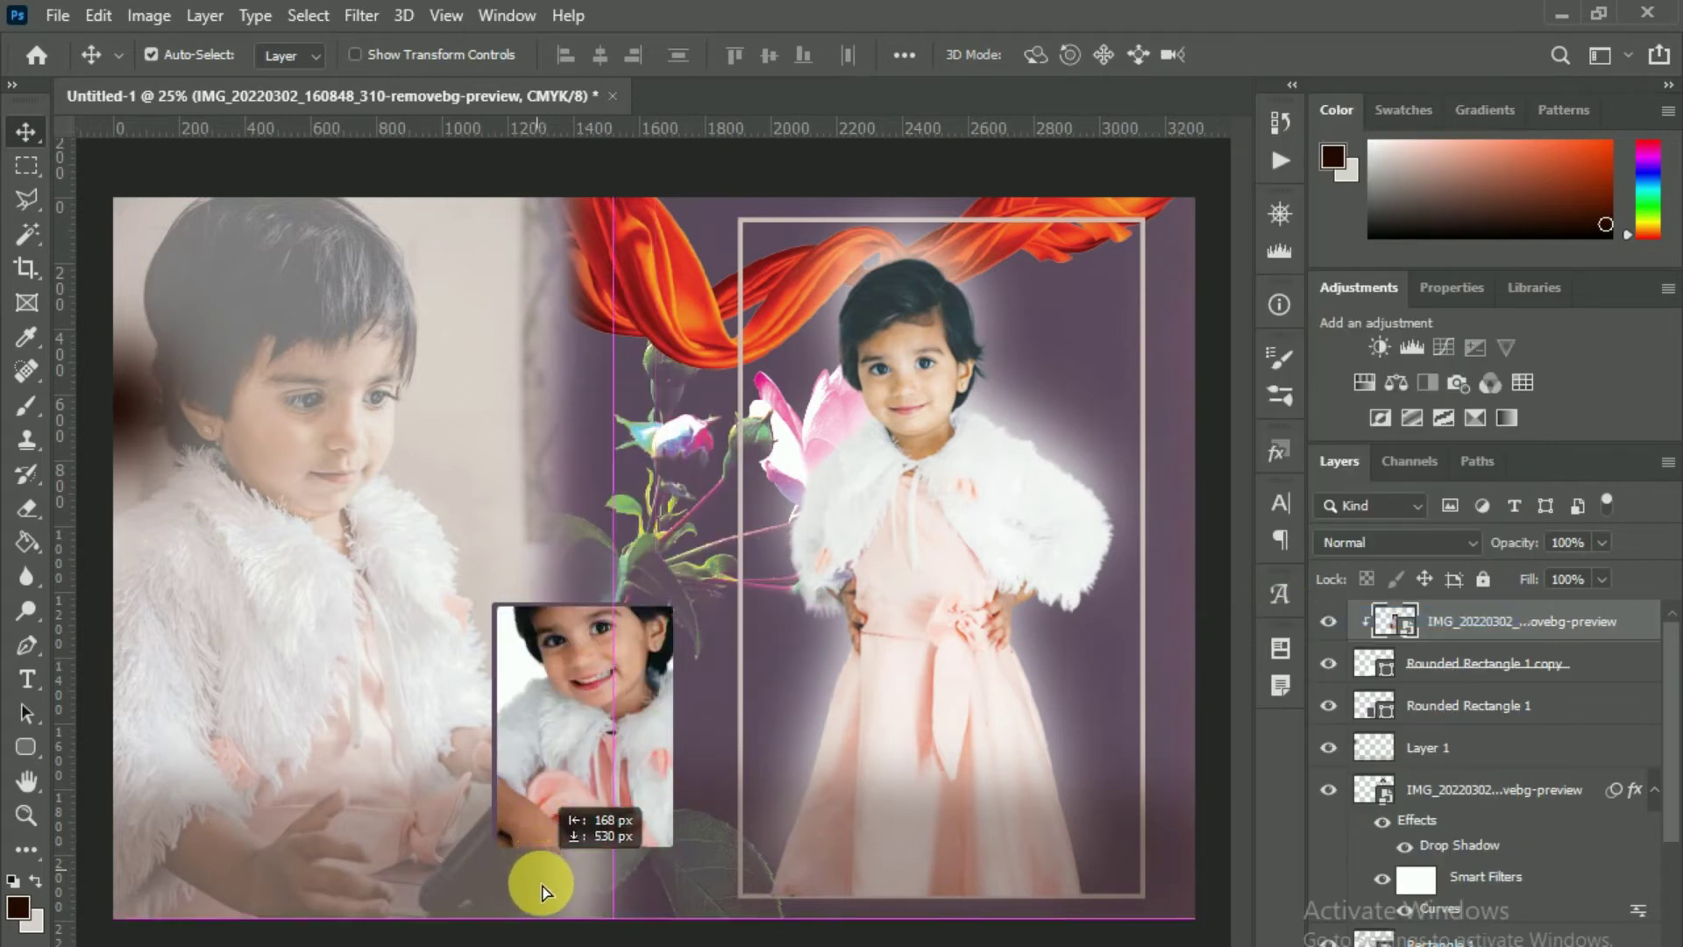
drag(540, 877, 728, 759)
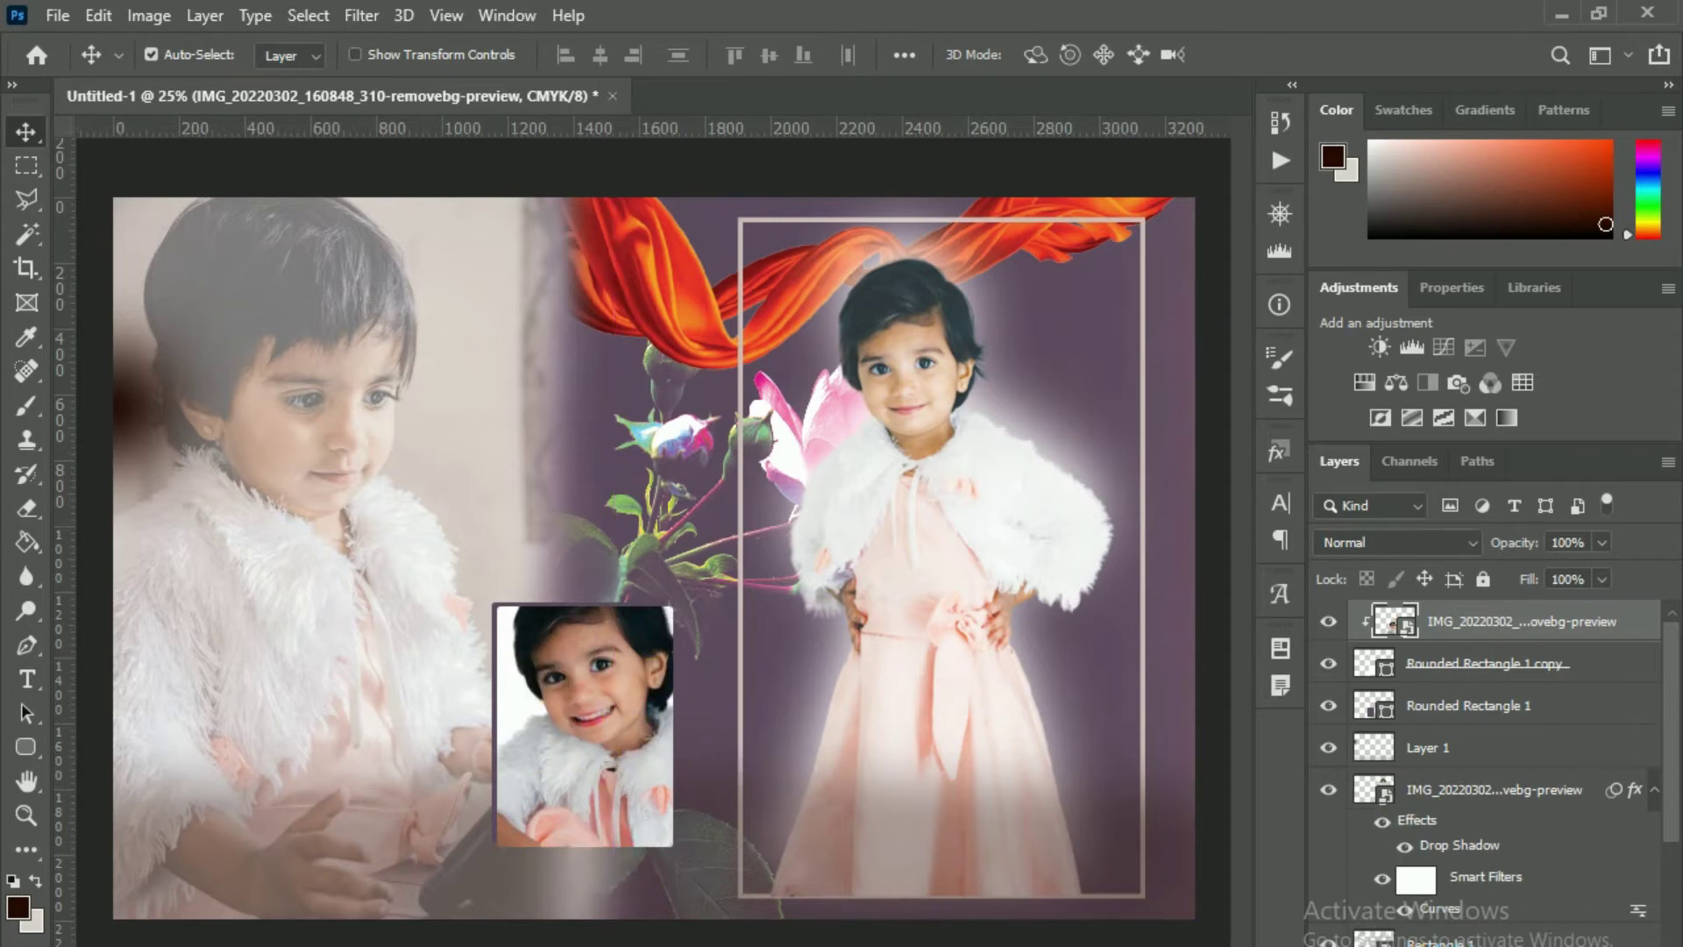
key(ctrl+shift+alt+n)
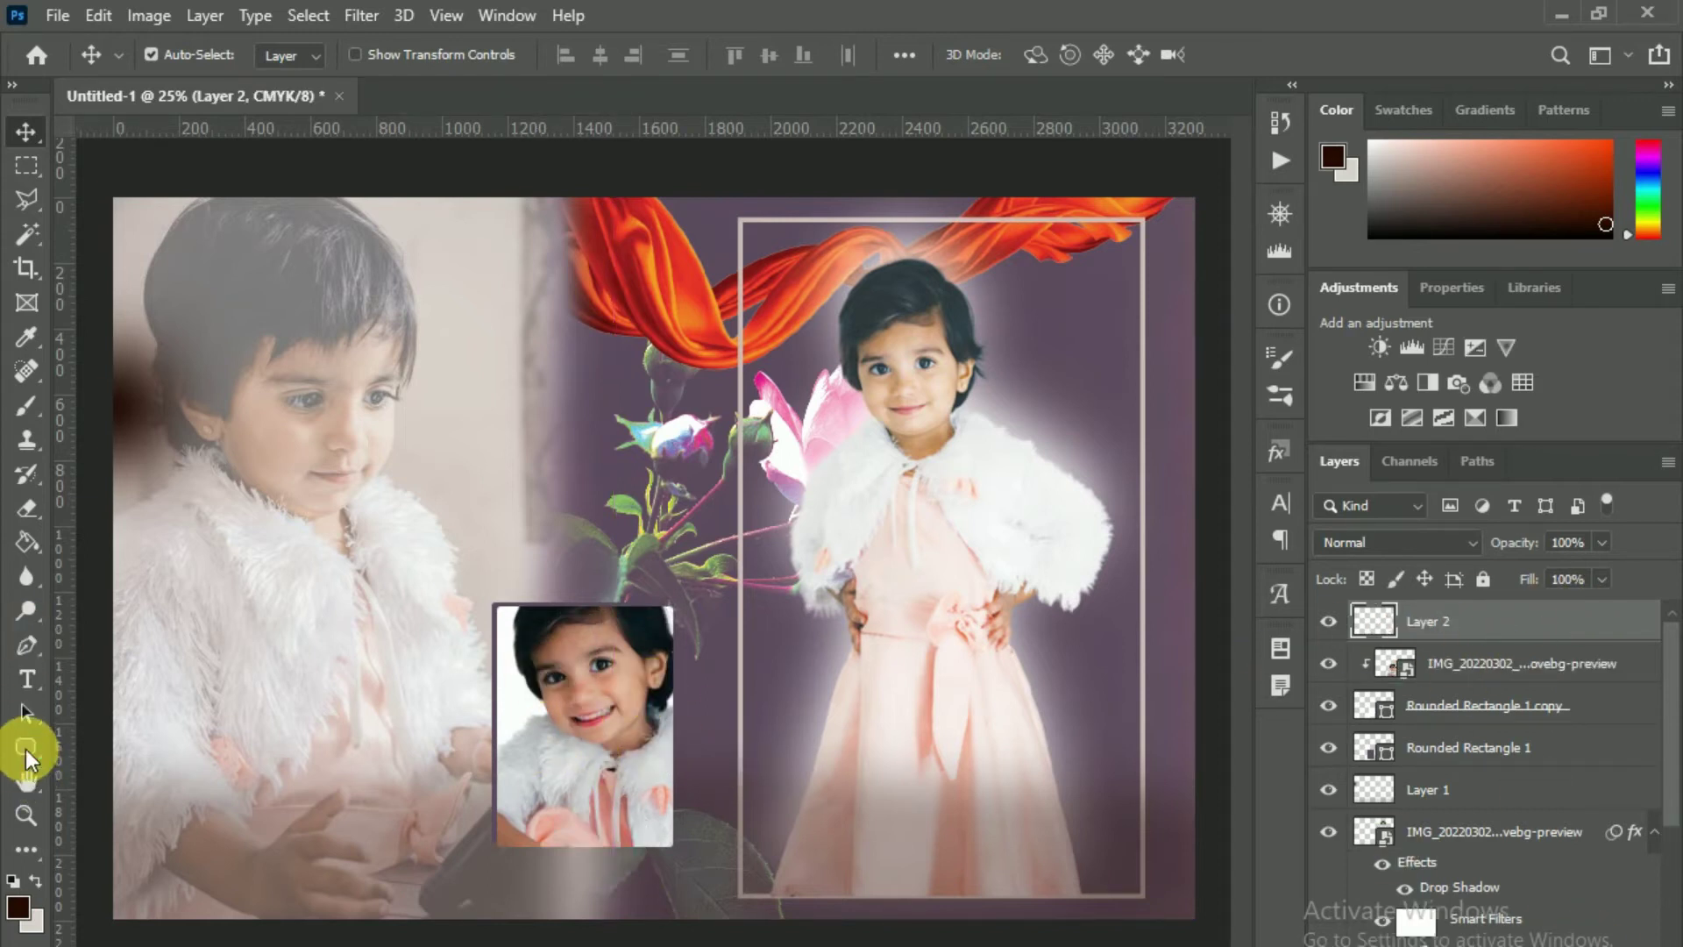
- Draw a roughly 460 × 633 px oval in the collage's top-right corner
click(25, 749)
click(131, 747)
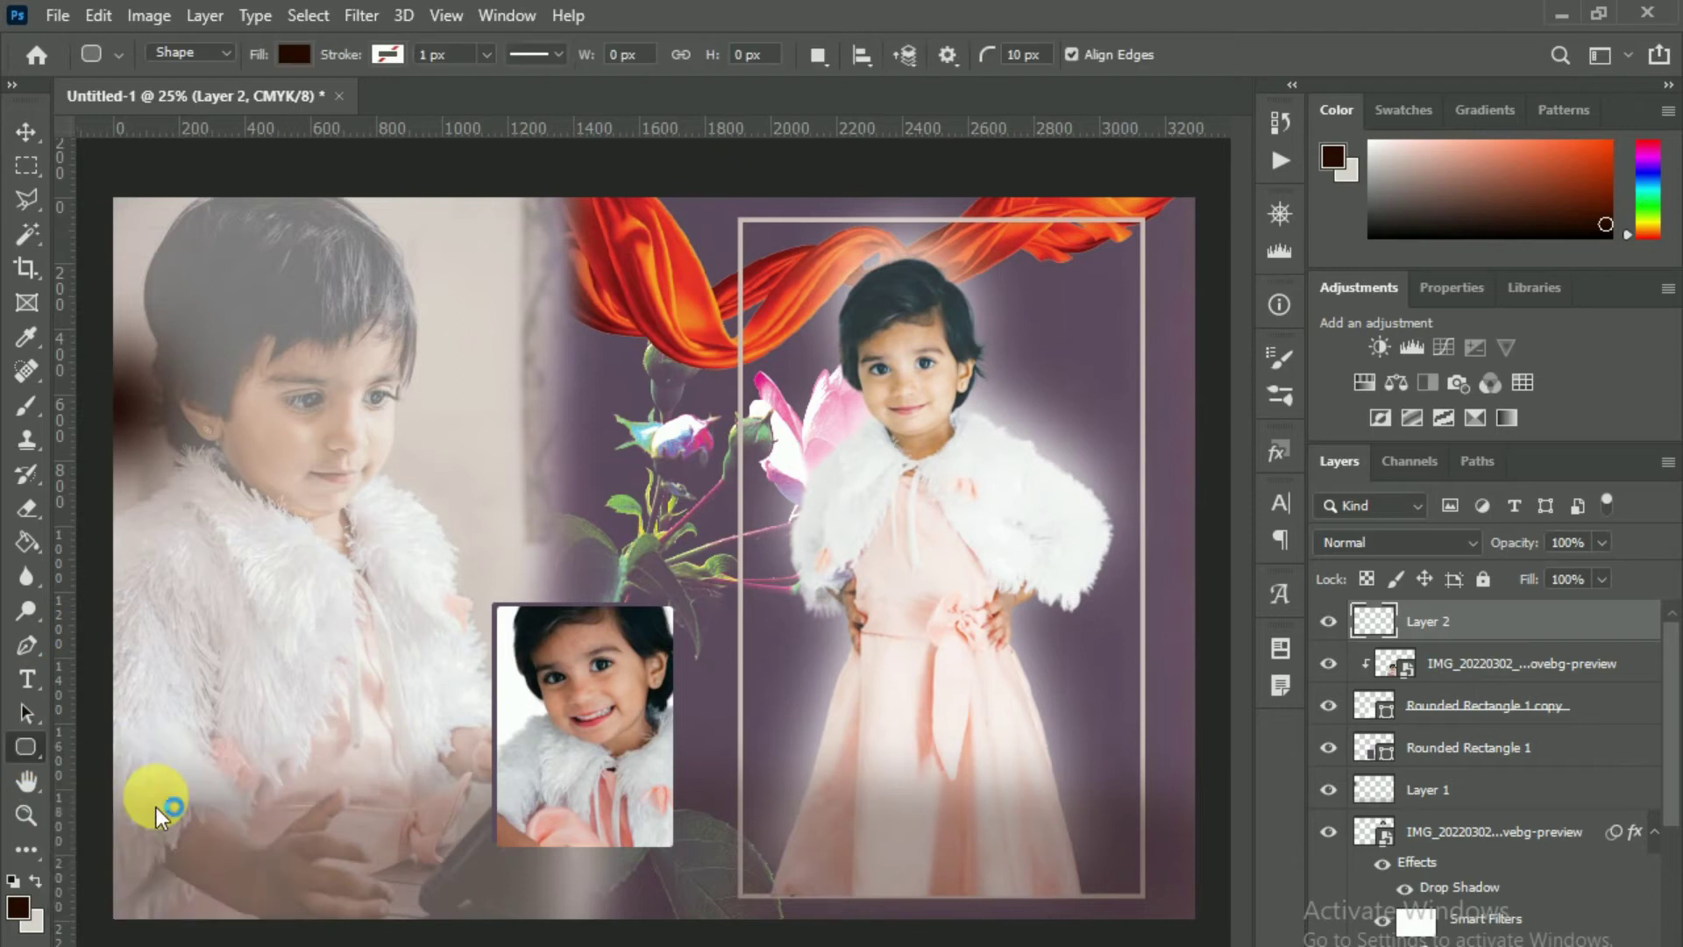
click(158, 815)
click(877, 391)
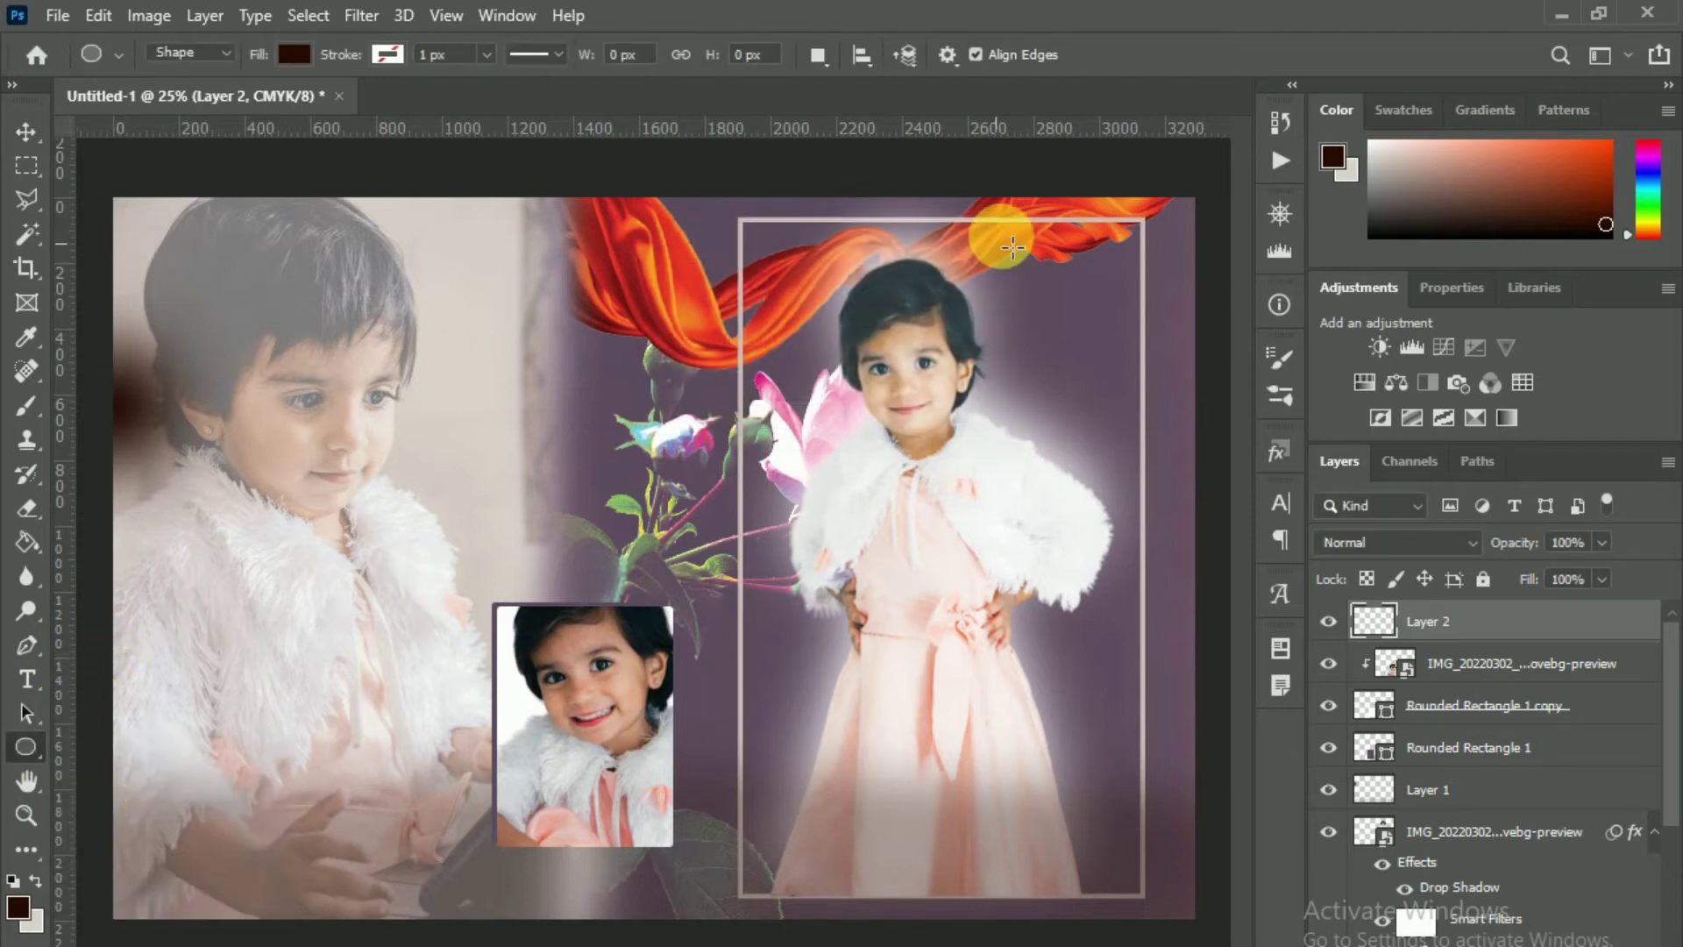
drag(1053, 209, 1192, 411)
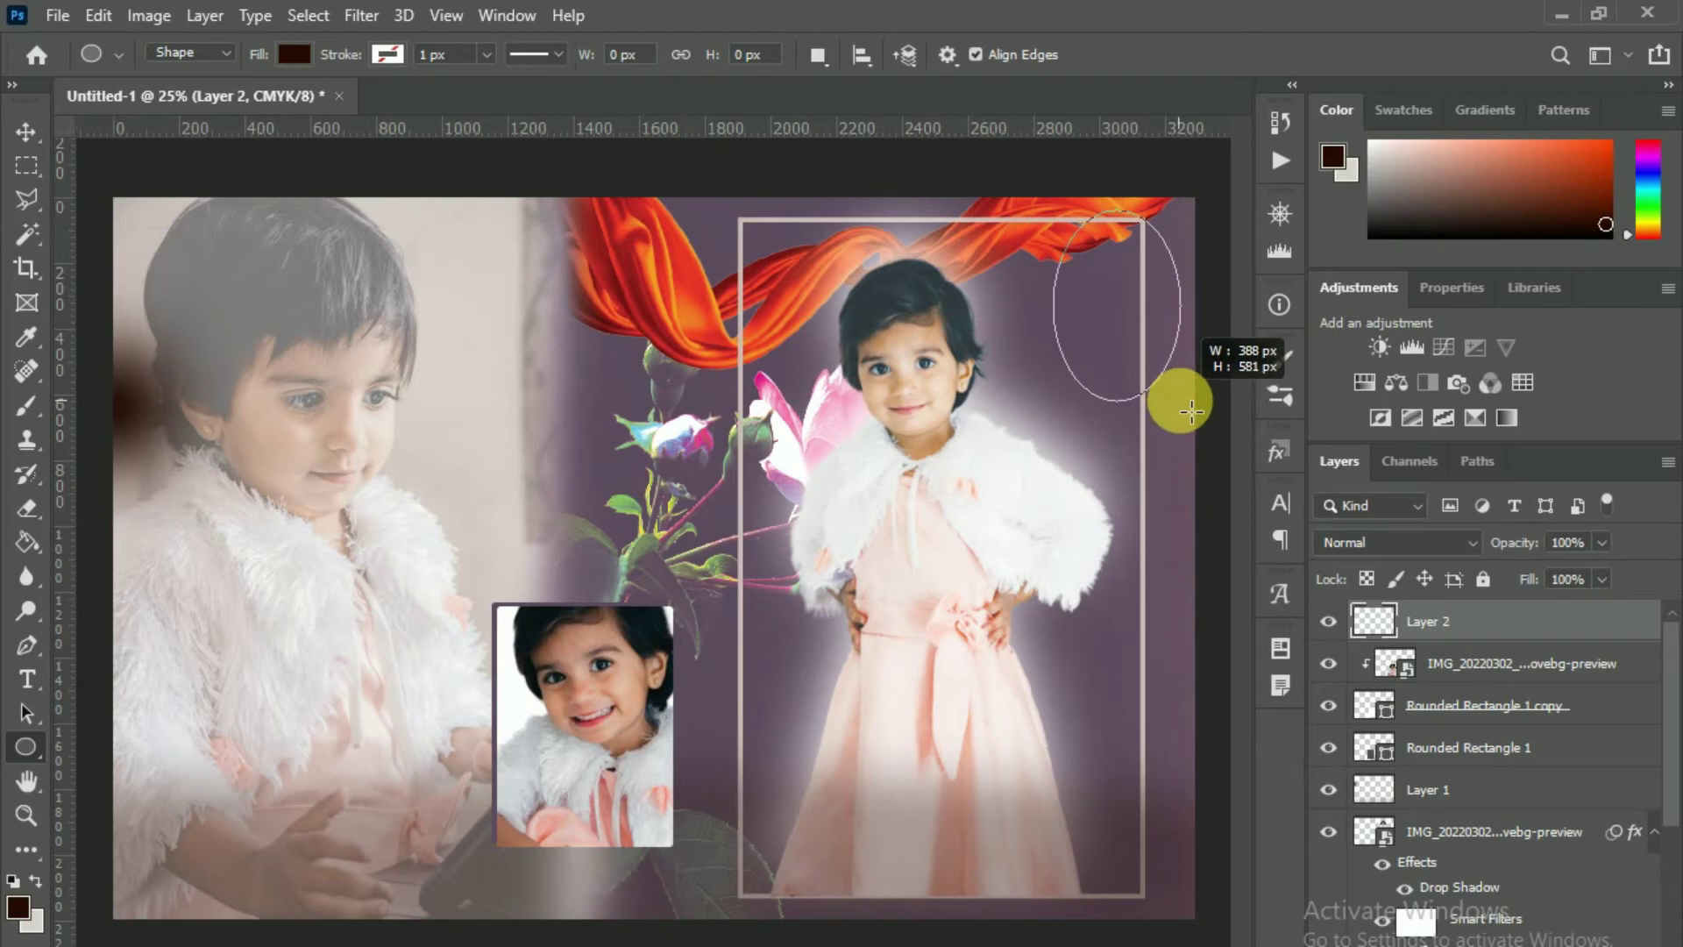
drag(1192, 411, 1206, 427)
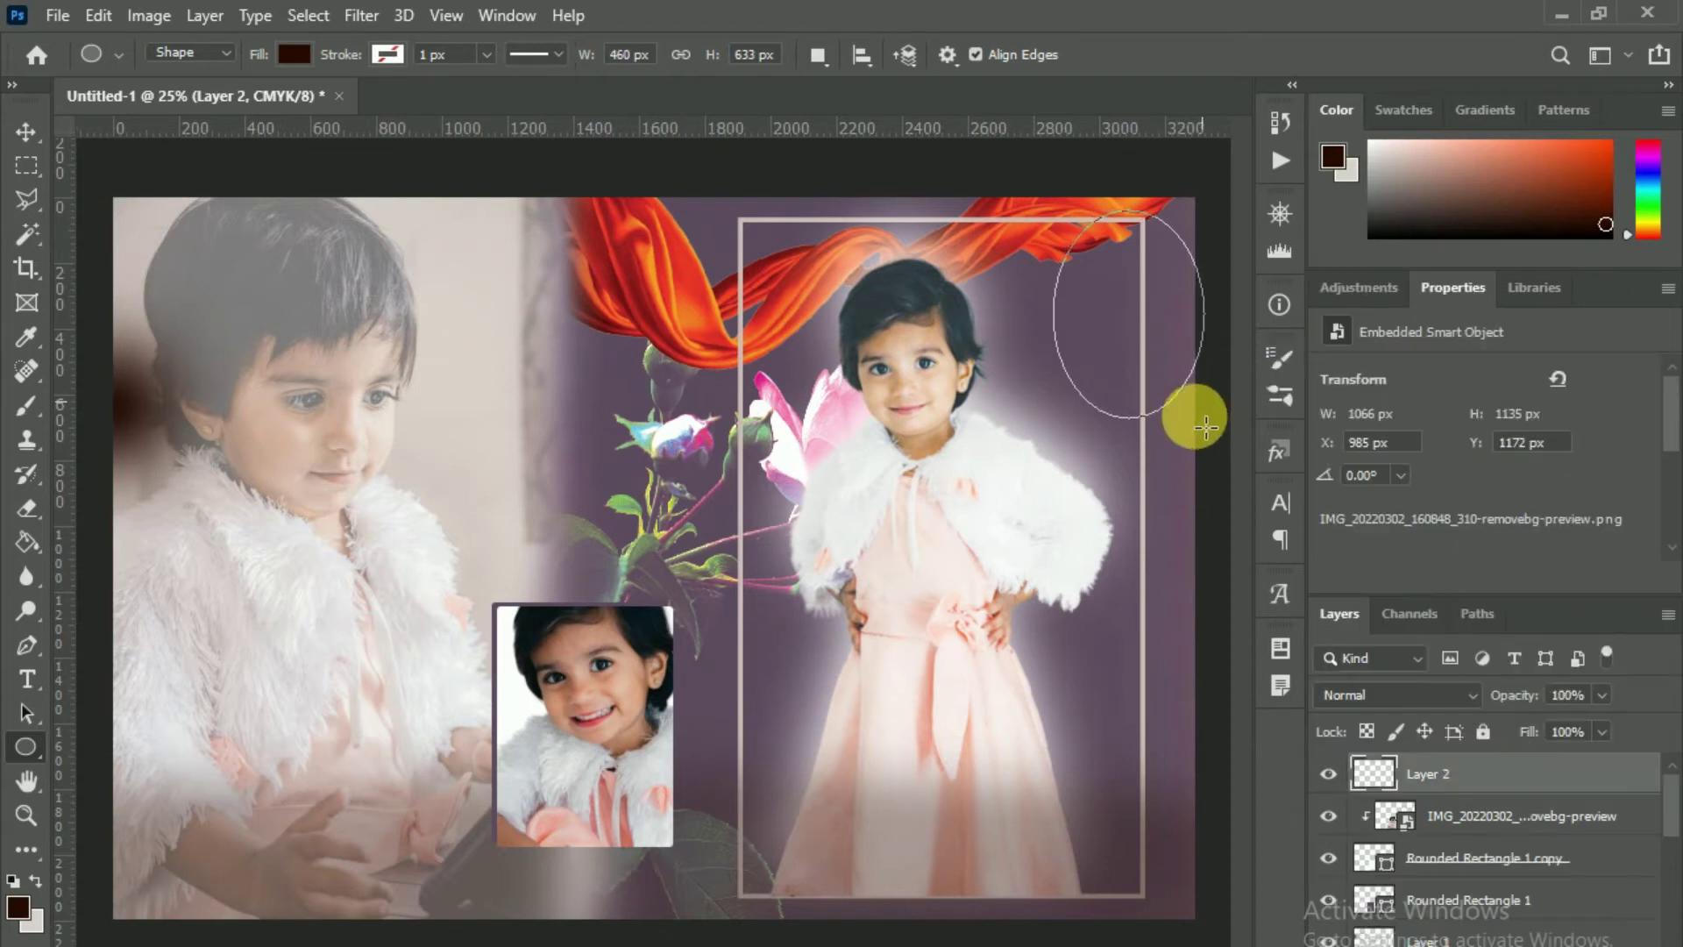
- Fill the oval with muted purple and nudge it slightly left and down
click(282, 54)
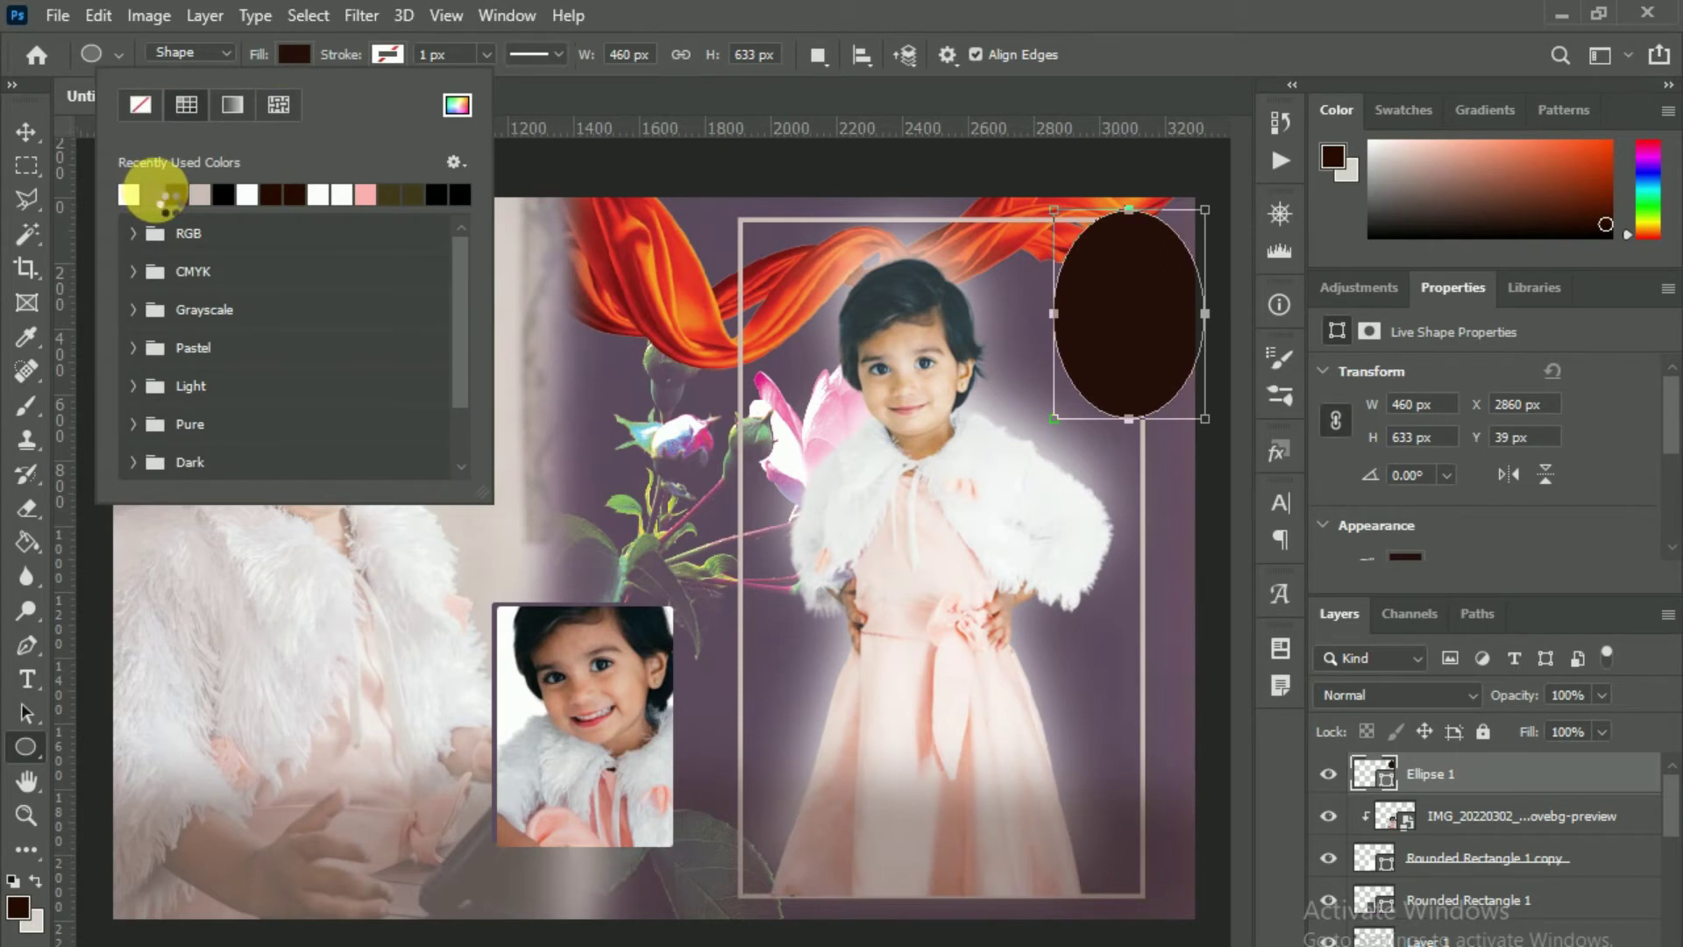
click(164, 194)
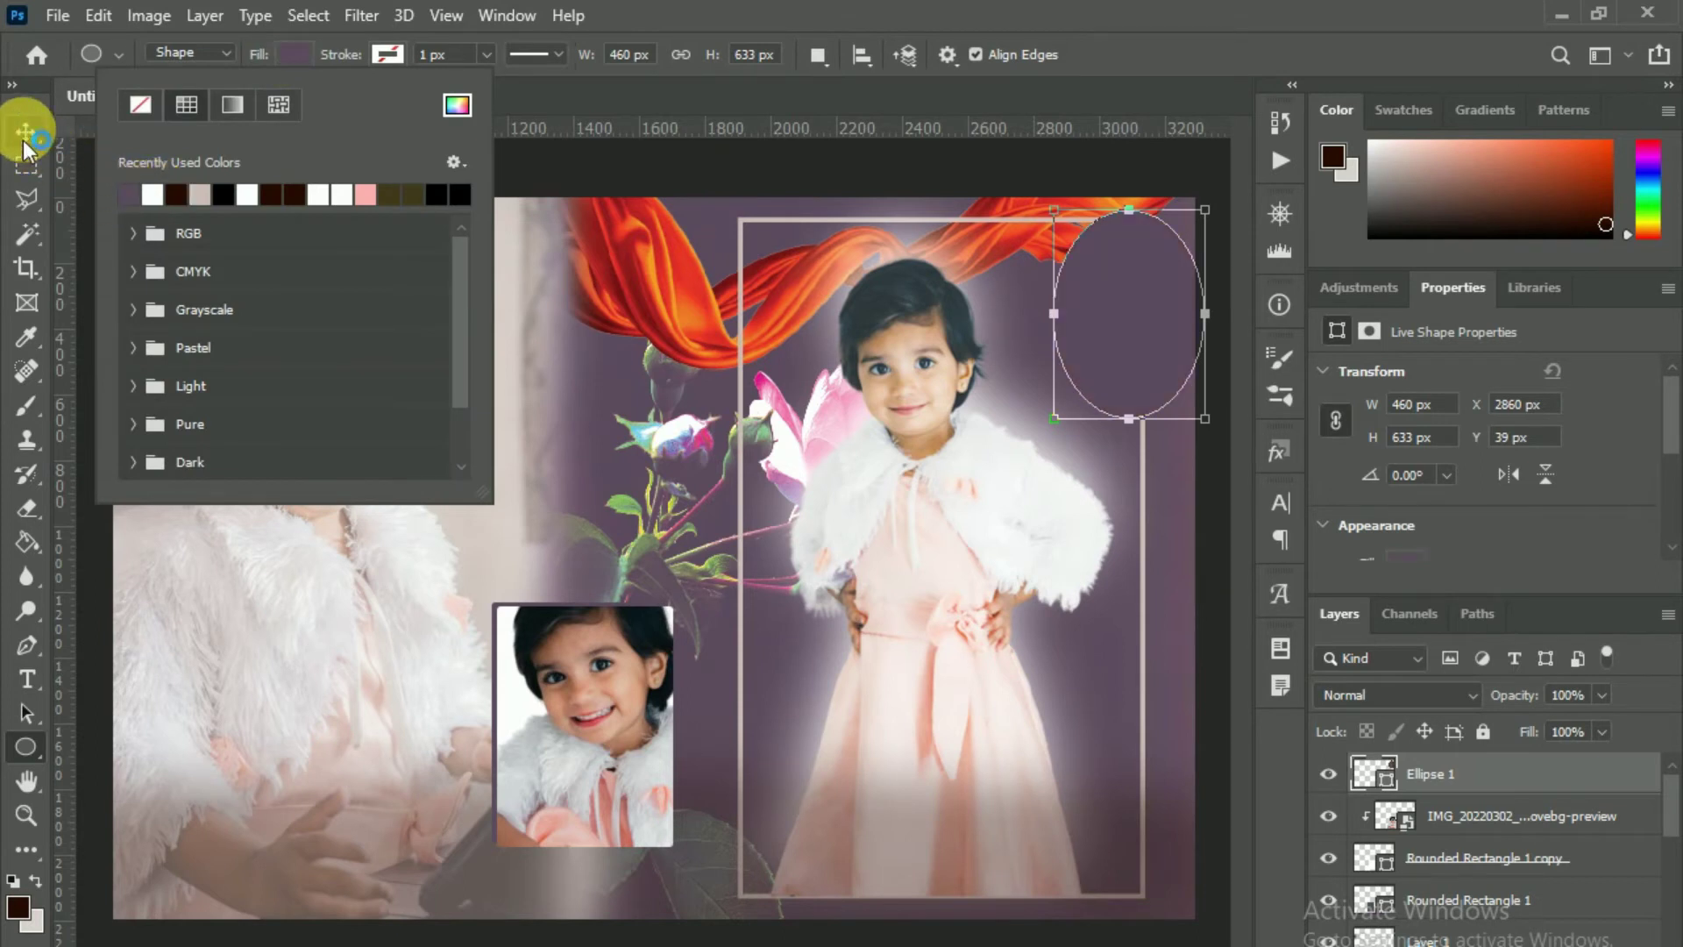
click(25, 133)
click(102, 132)
drag(1104, 345, 1093, 340)
click(1359, 288)
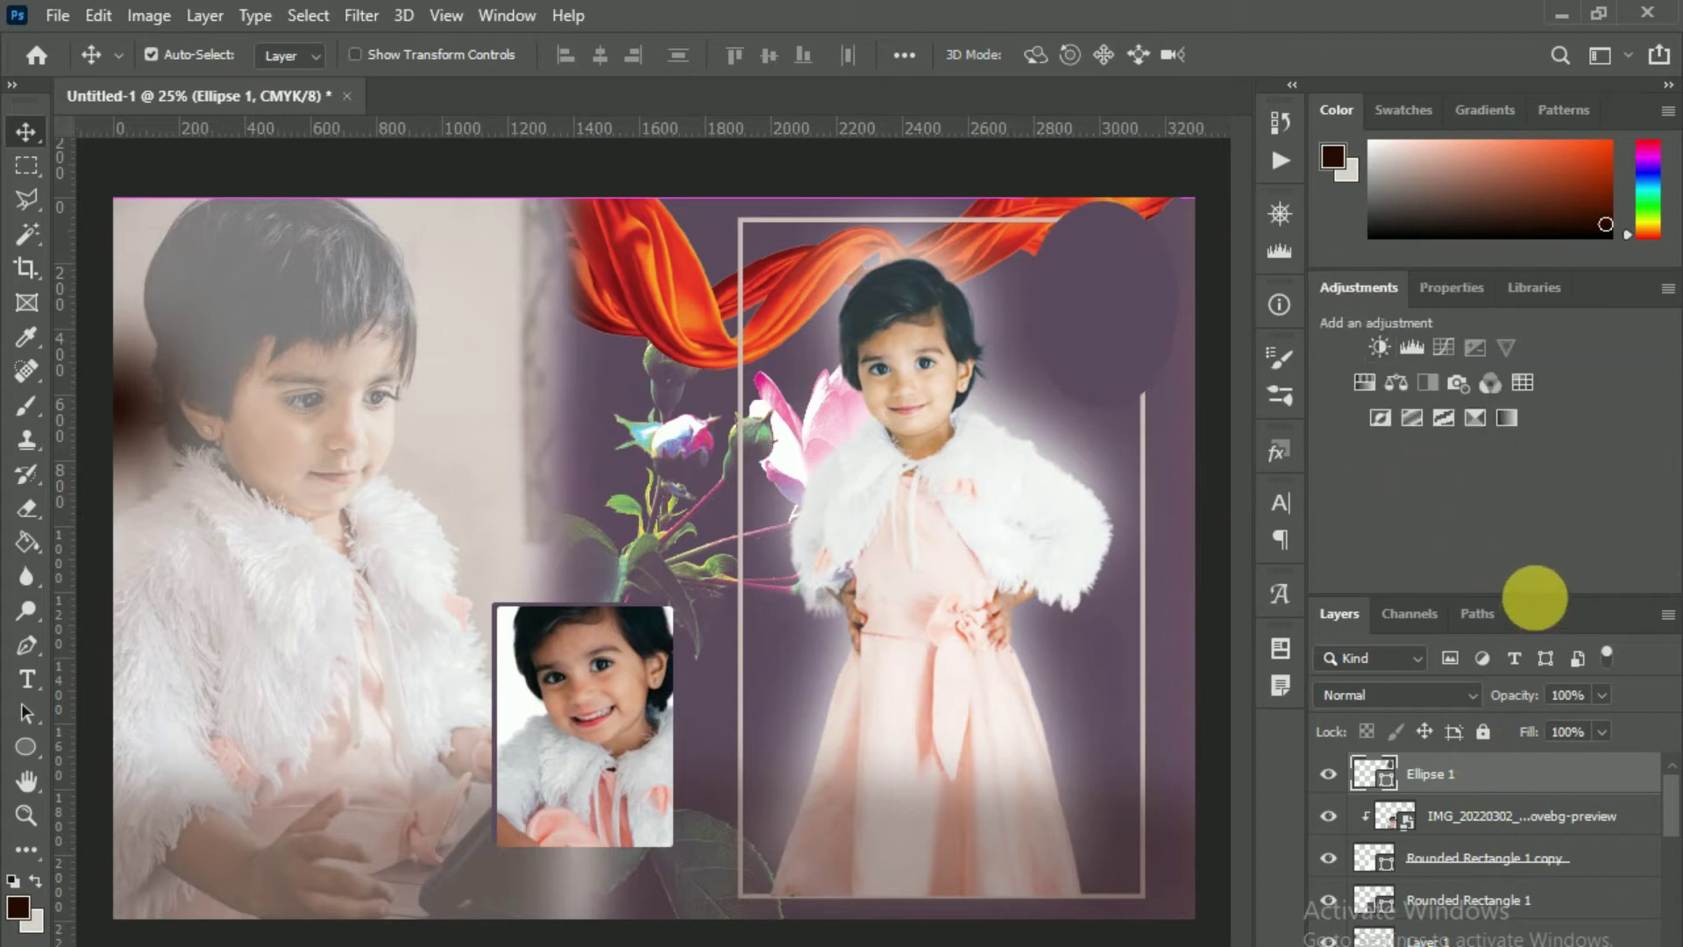
drag(1534, 598, 1534, 403)
- Duplicate the oval as Ellipse 1 copy and fill the copy with white
click(204, 15)
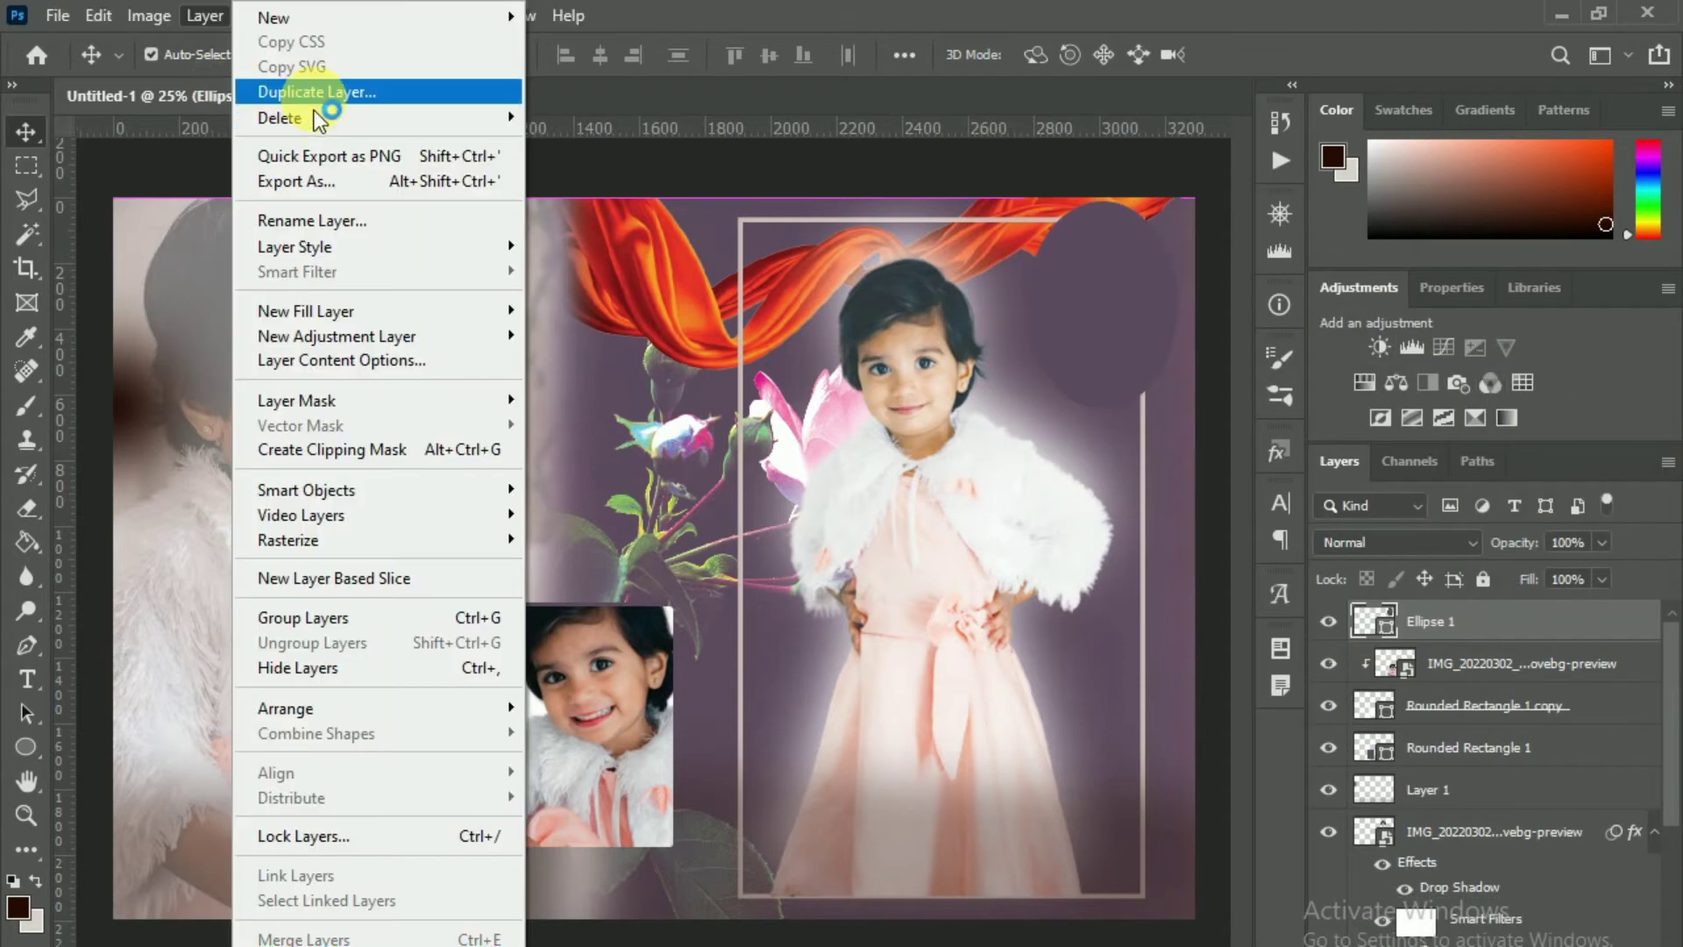
click(317, 102)
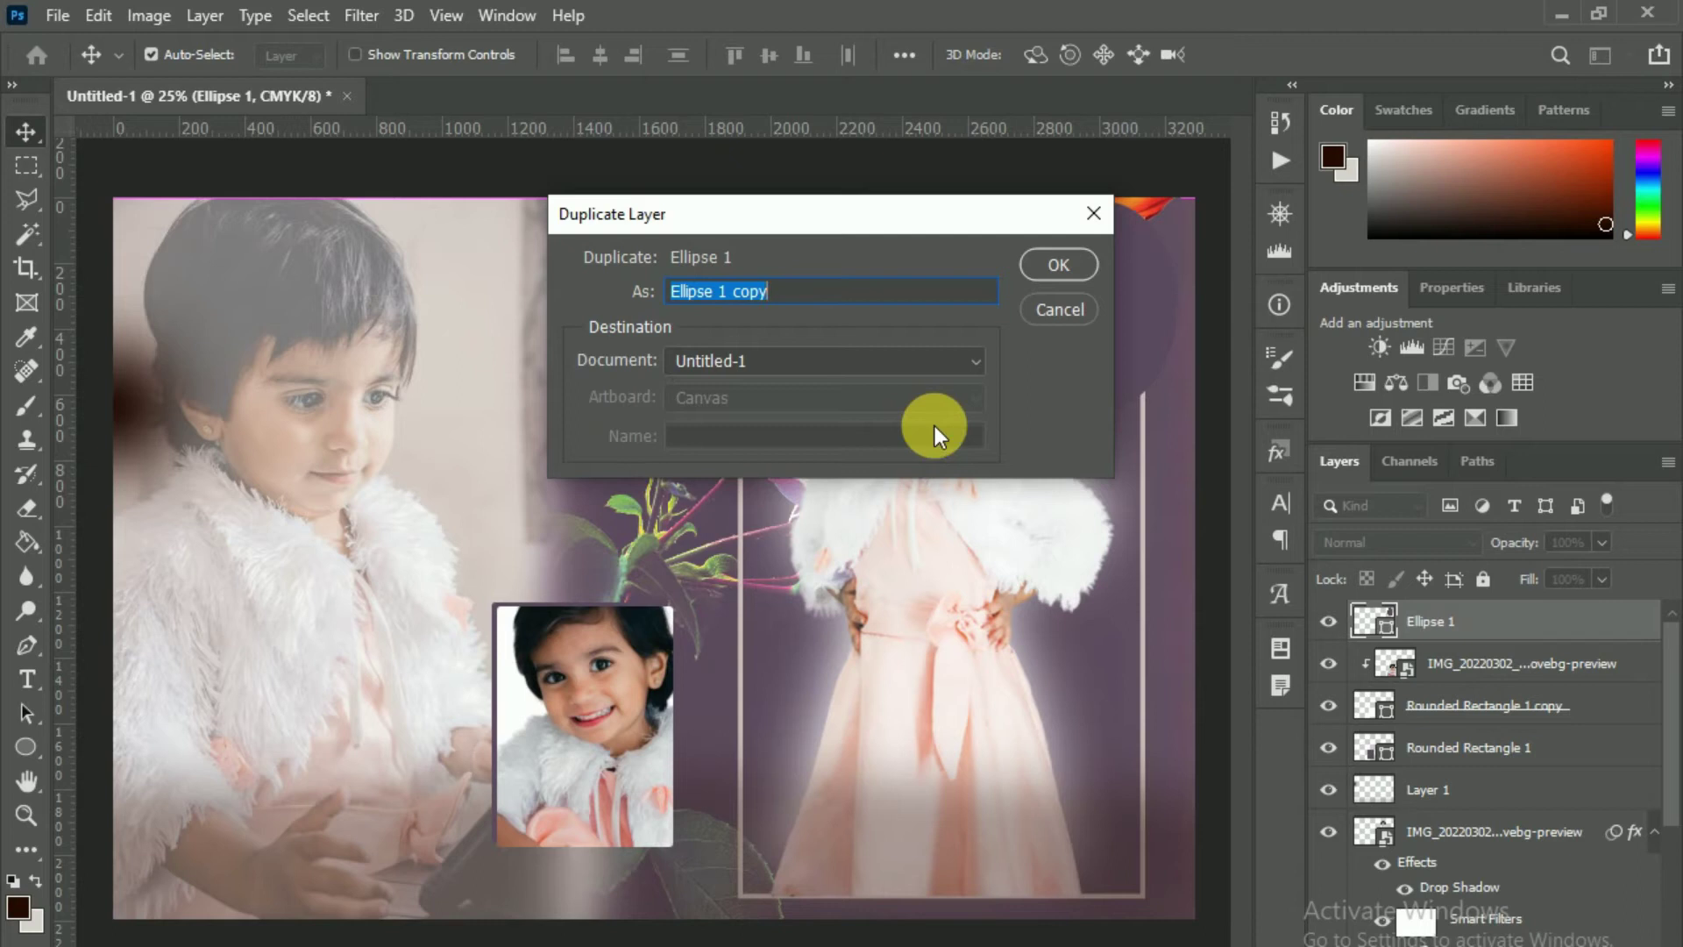
click(1061, 264)
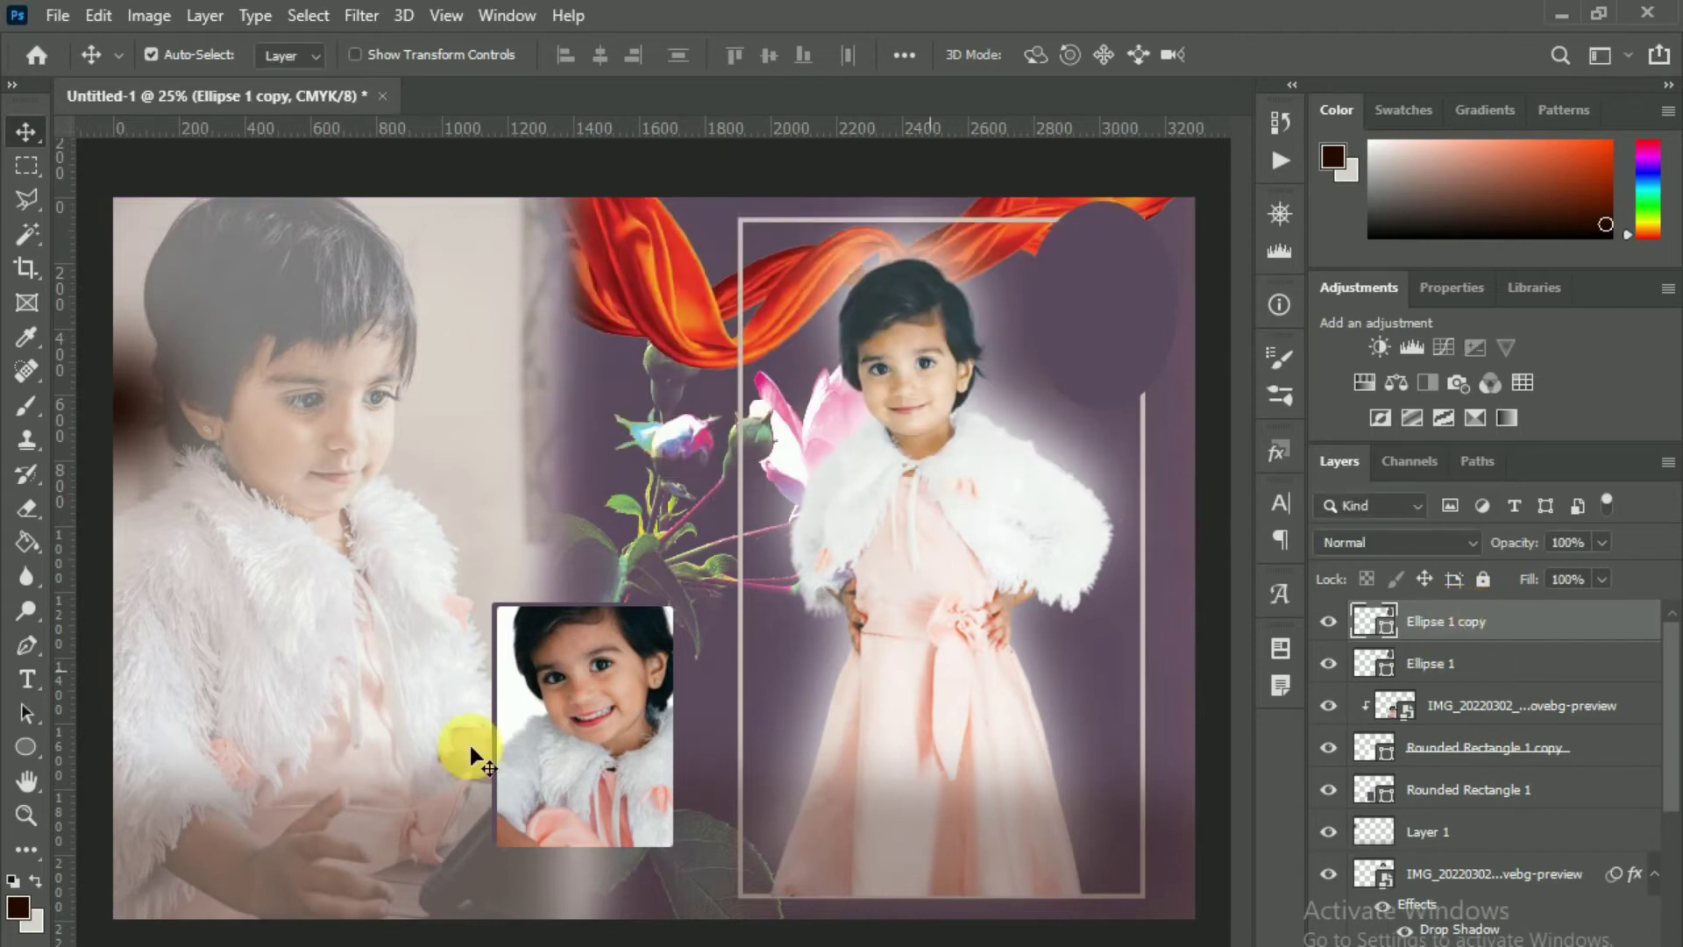
click(25, 747)
click(295, 54)
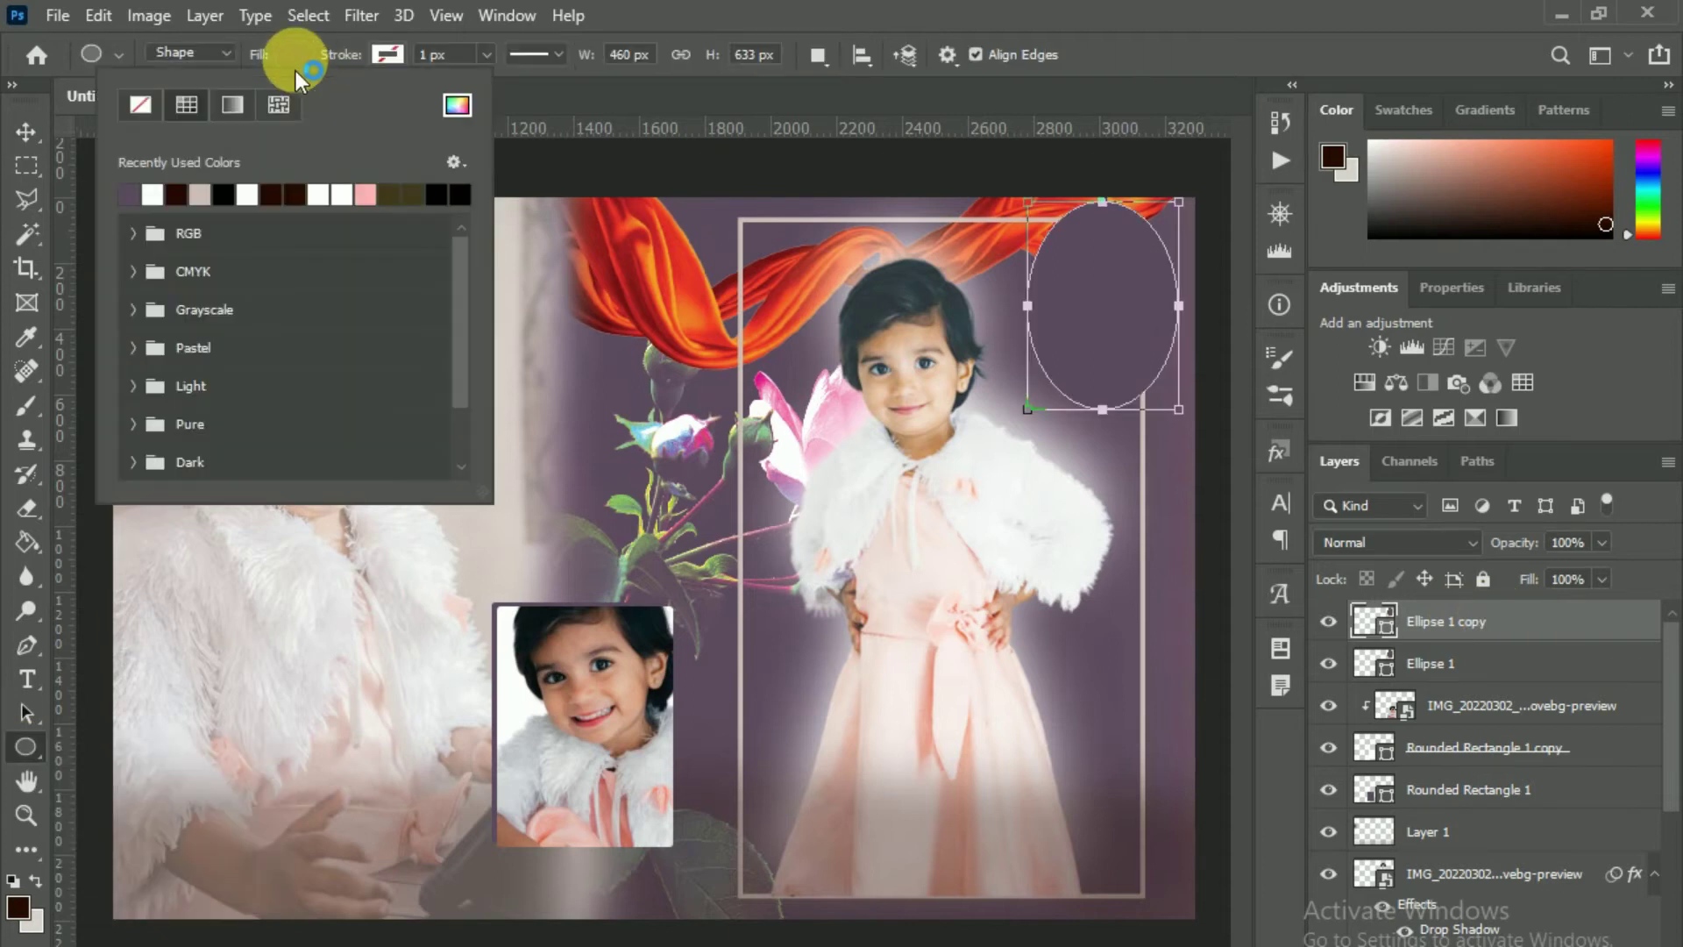
click(151, 194)
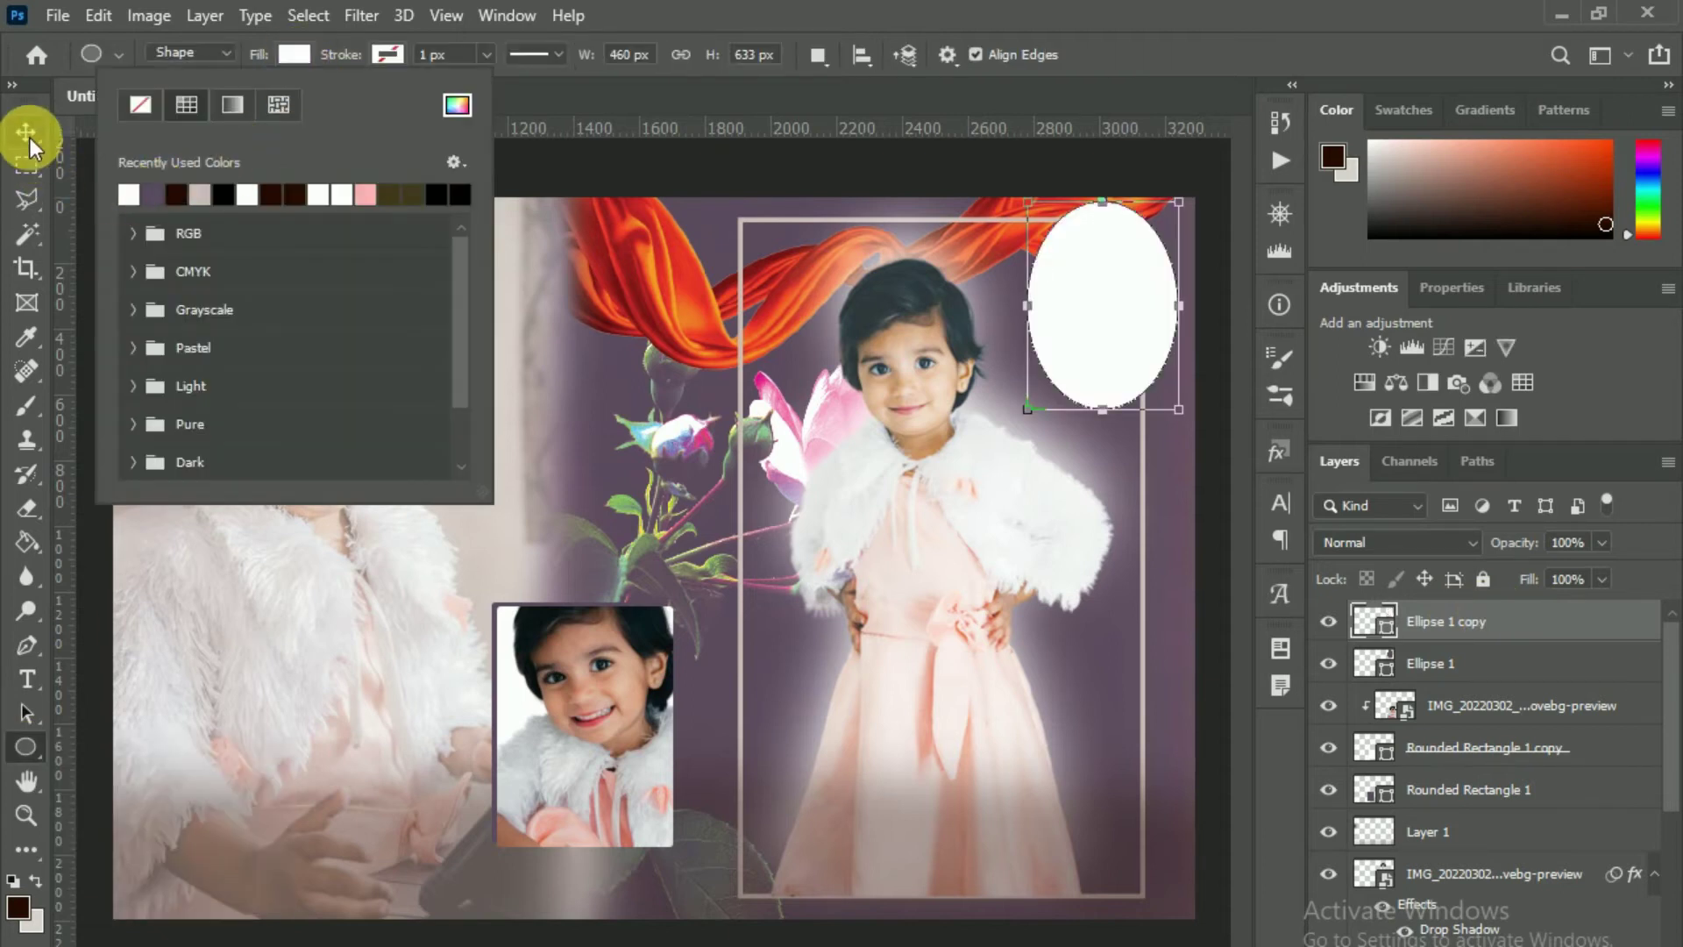
click(26, 131)
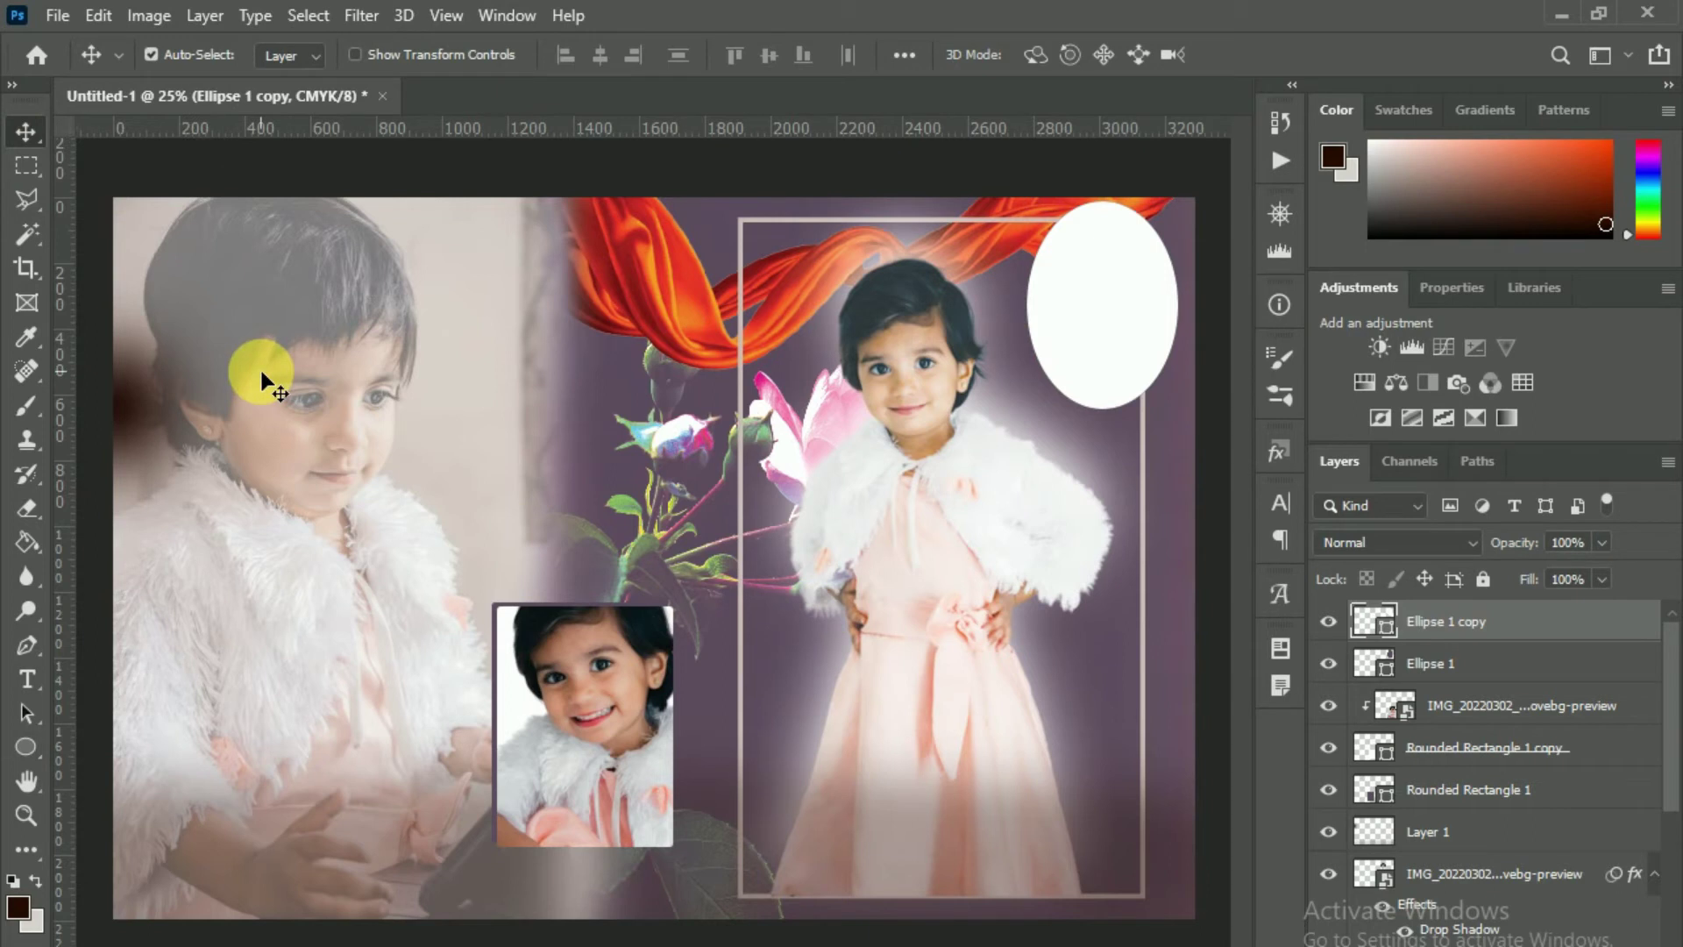
- Shrink the white oval to about 411 × 566 px, leaving a purple rim
key(ctrl+t)
drag(1179, 204, 1172, 212)
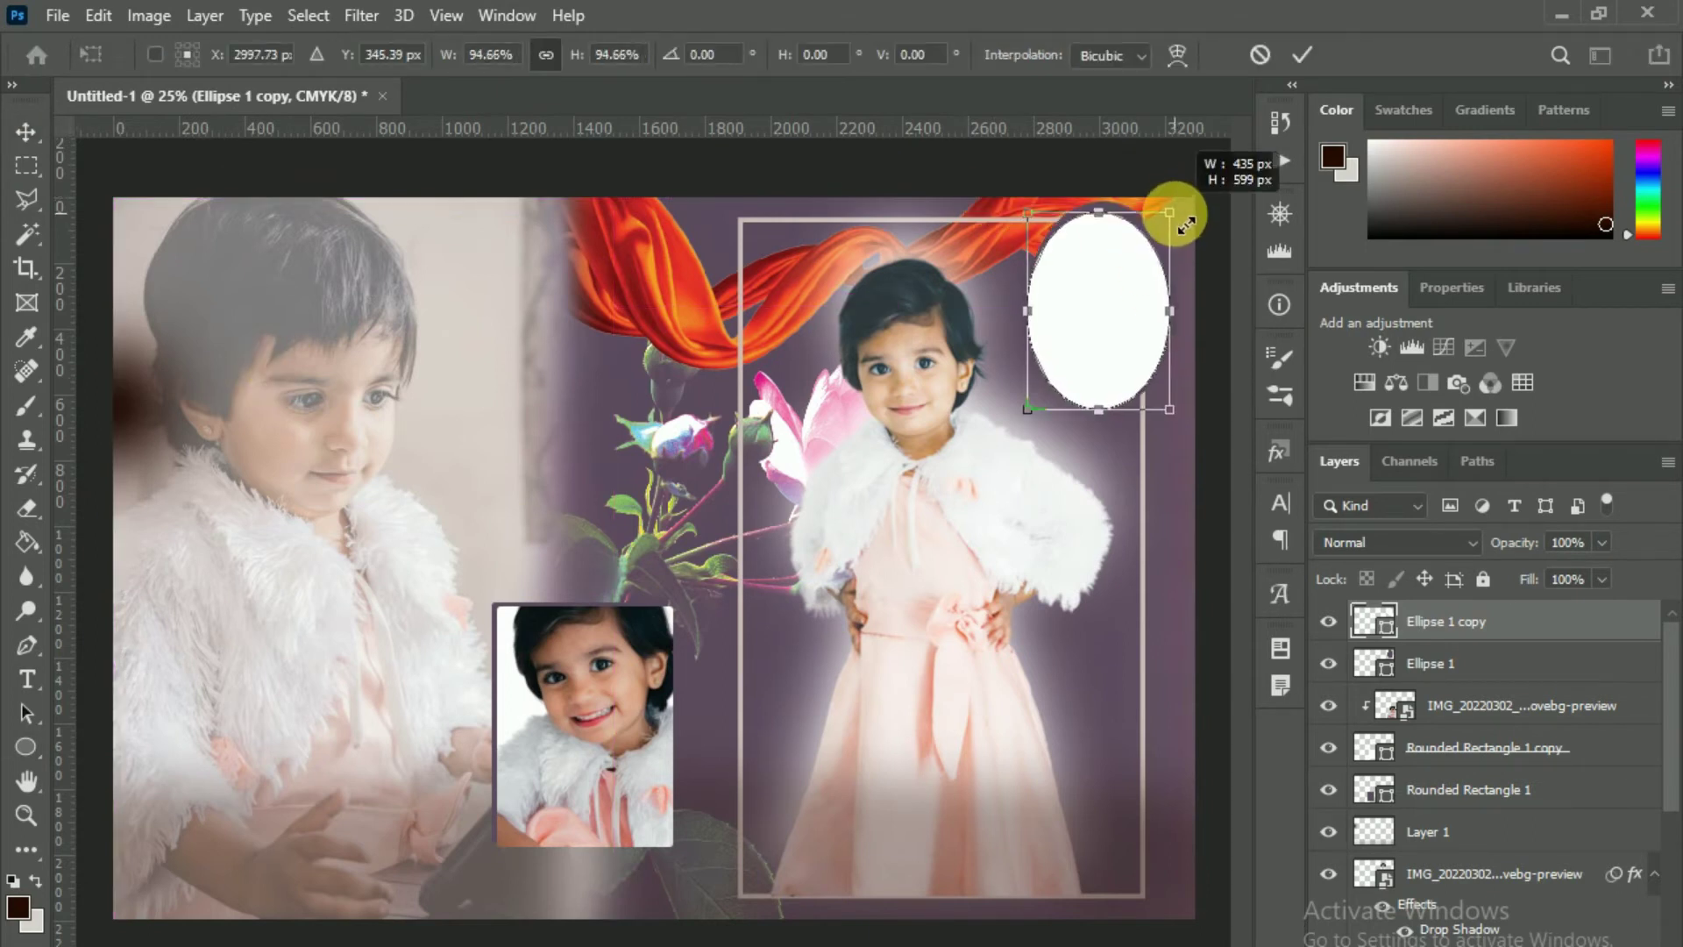
drag(1040, 419, 1037, 399)
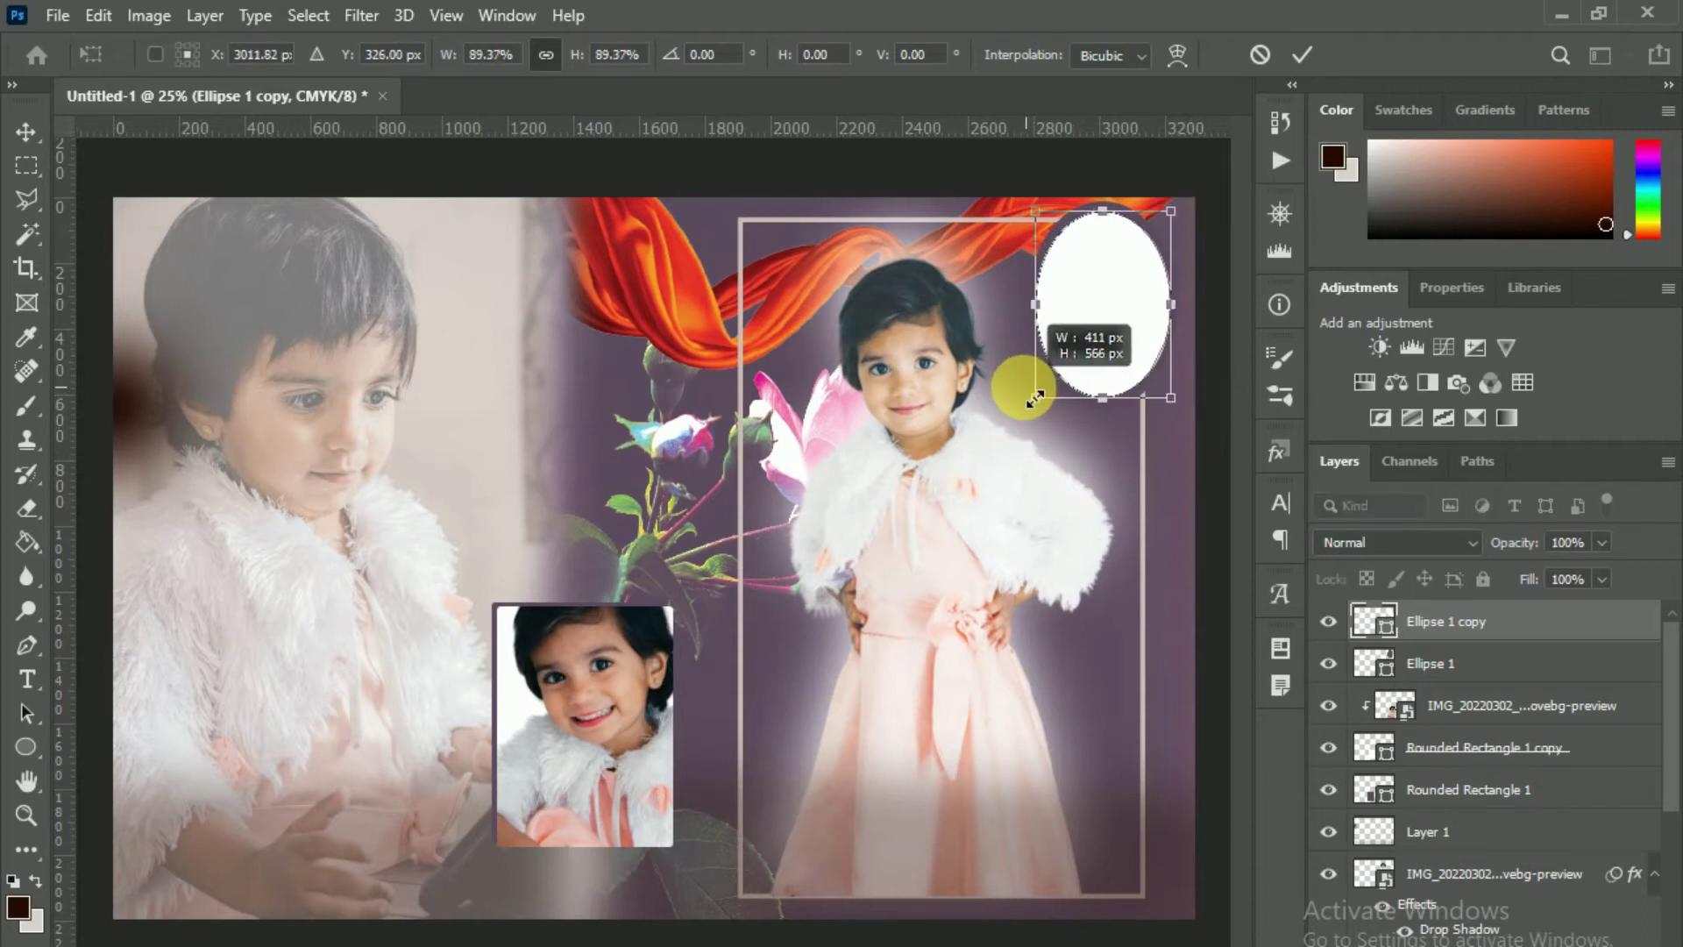
click(1303, 54)
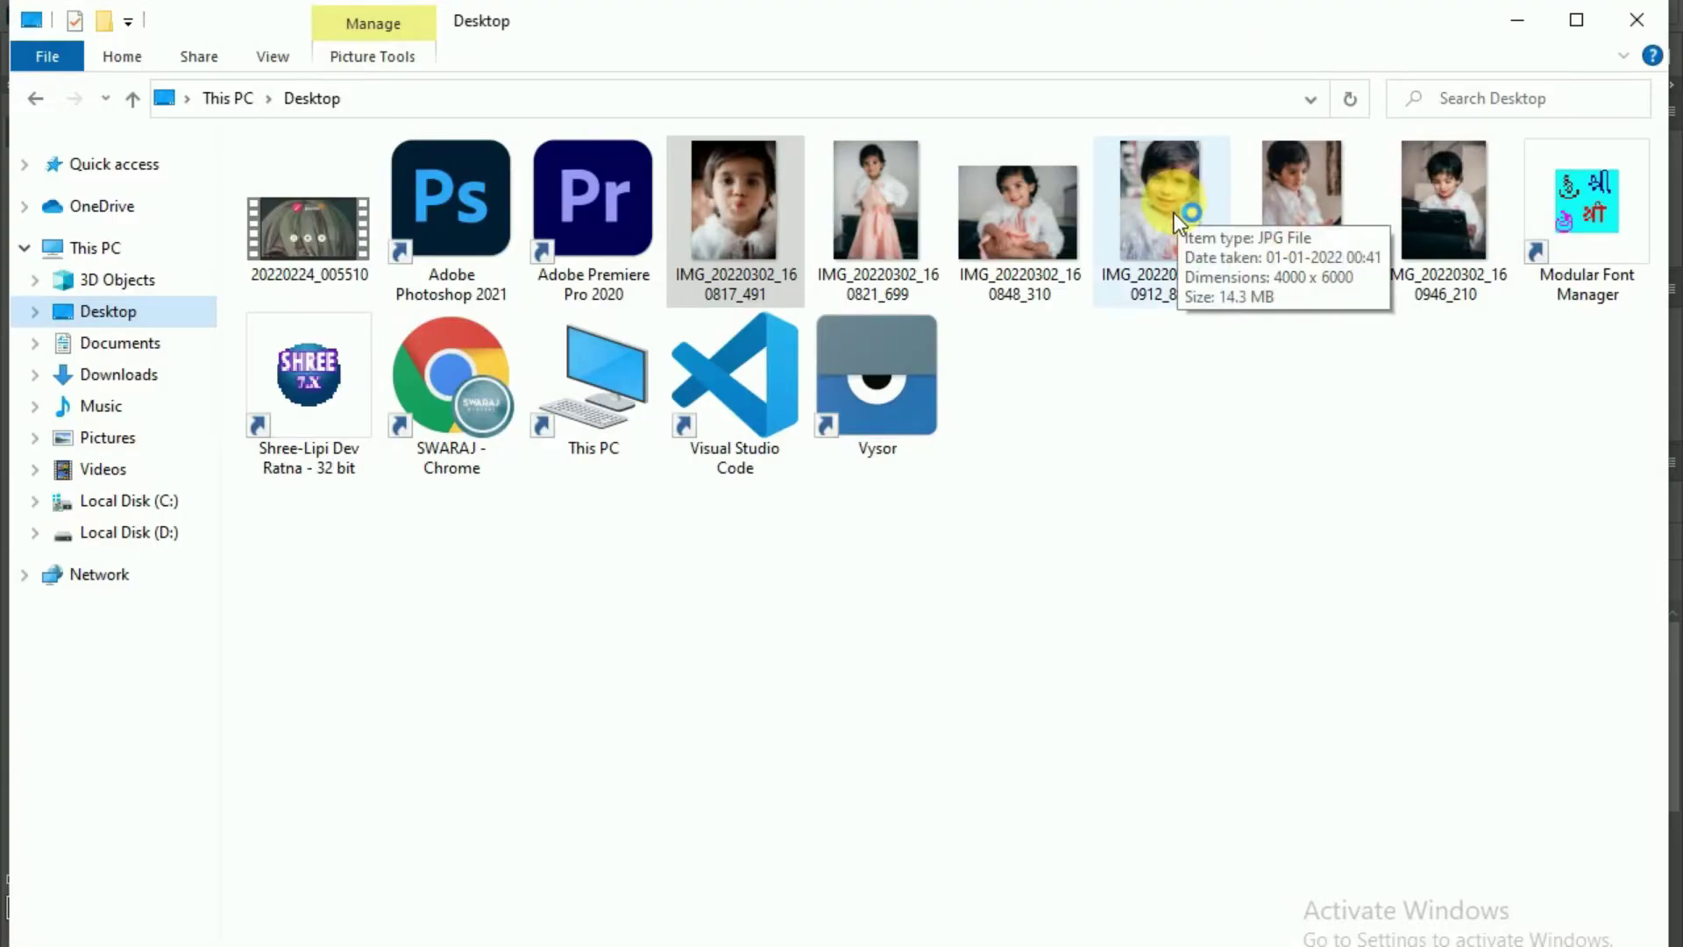
- Place IMG_20220302_160912_898 at about 18%, then clip and position it inside the white oval
mouse_move(1175, 213)
mouse_down()
mouse_move(943, 921)
mouse_move(929, 704)
mouse_up()
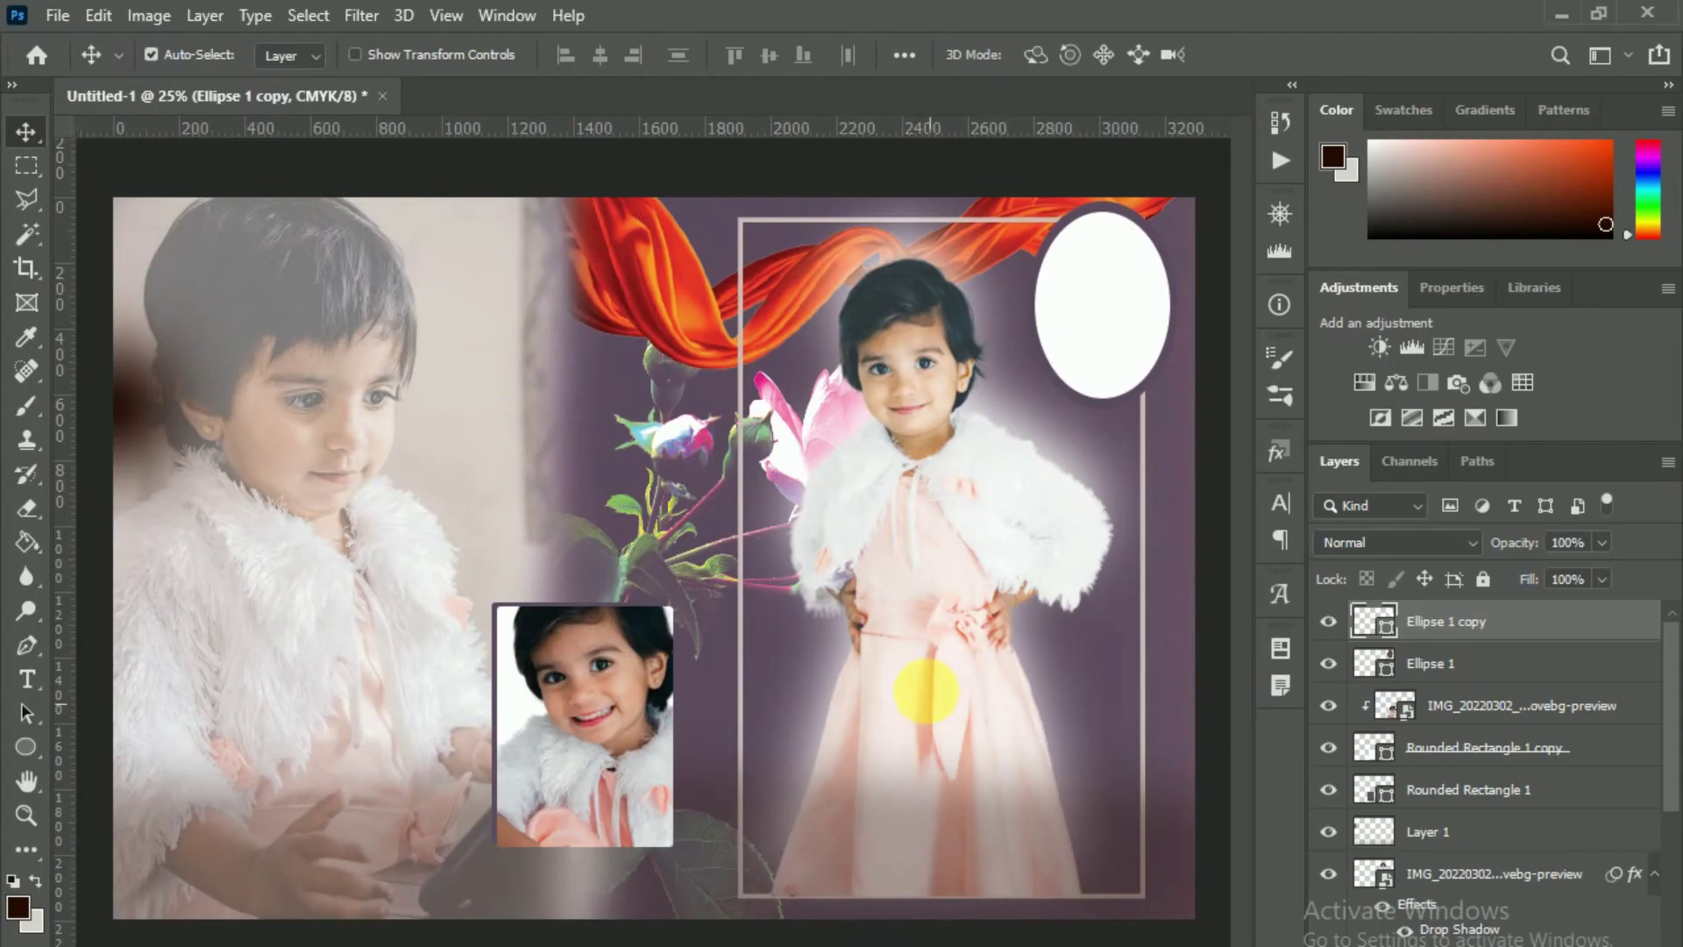
mouse_move(928, 195)
mouse_down()
mouse_move(638, 714)
mouse_move(620, 695)
mouse_up()
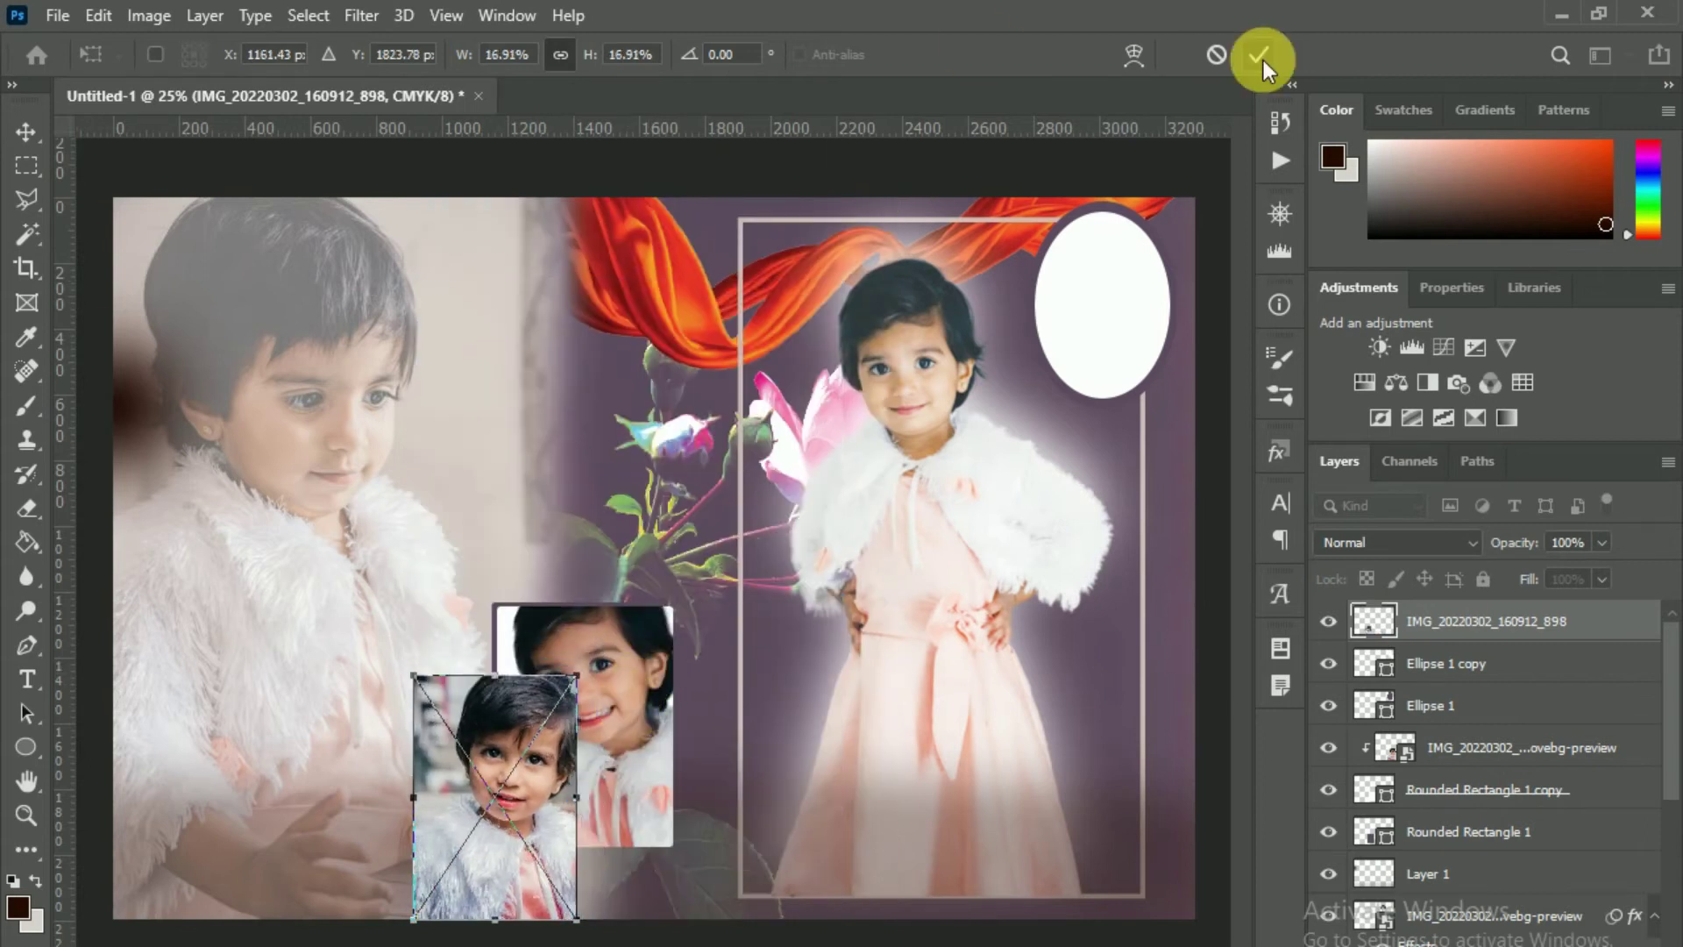
double_click(507, 773)
drag(507, 773, 1112, 298)
right_click(1485, 636)
click(1192, 615)
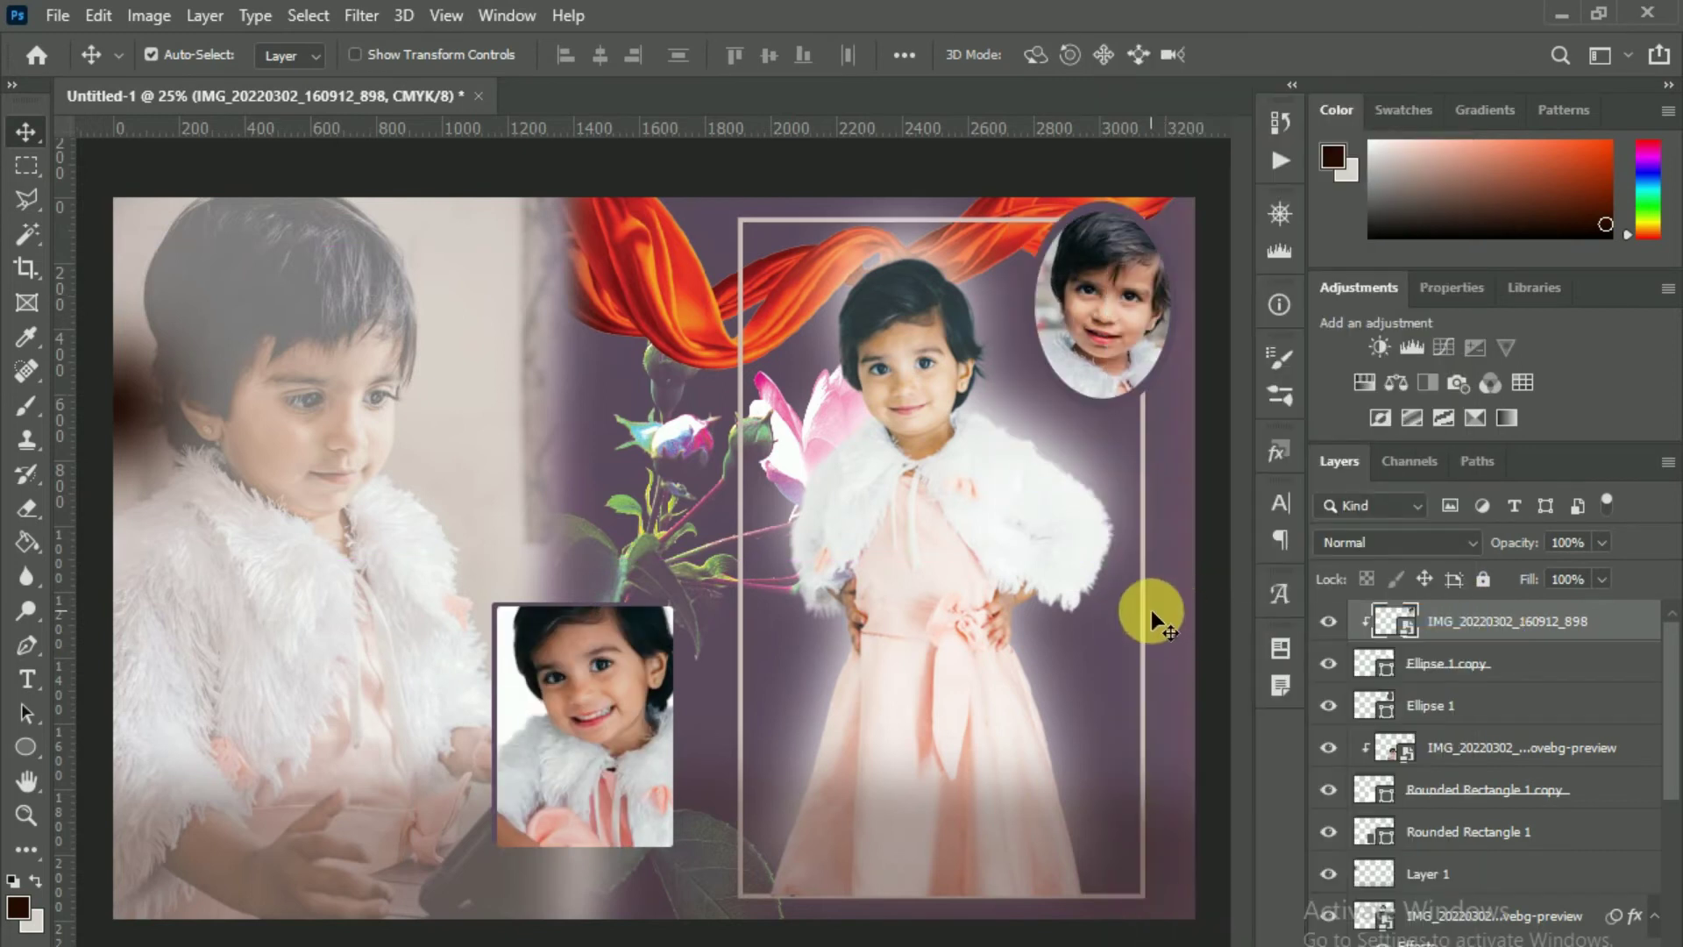
mouse_move(1057, 373)
mouse_down()
mouse_move(1084, 340)
mouse_move(1119, 356)
mouse_up()
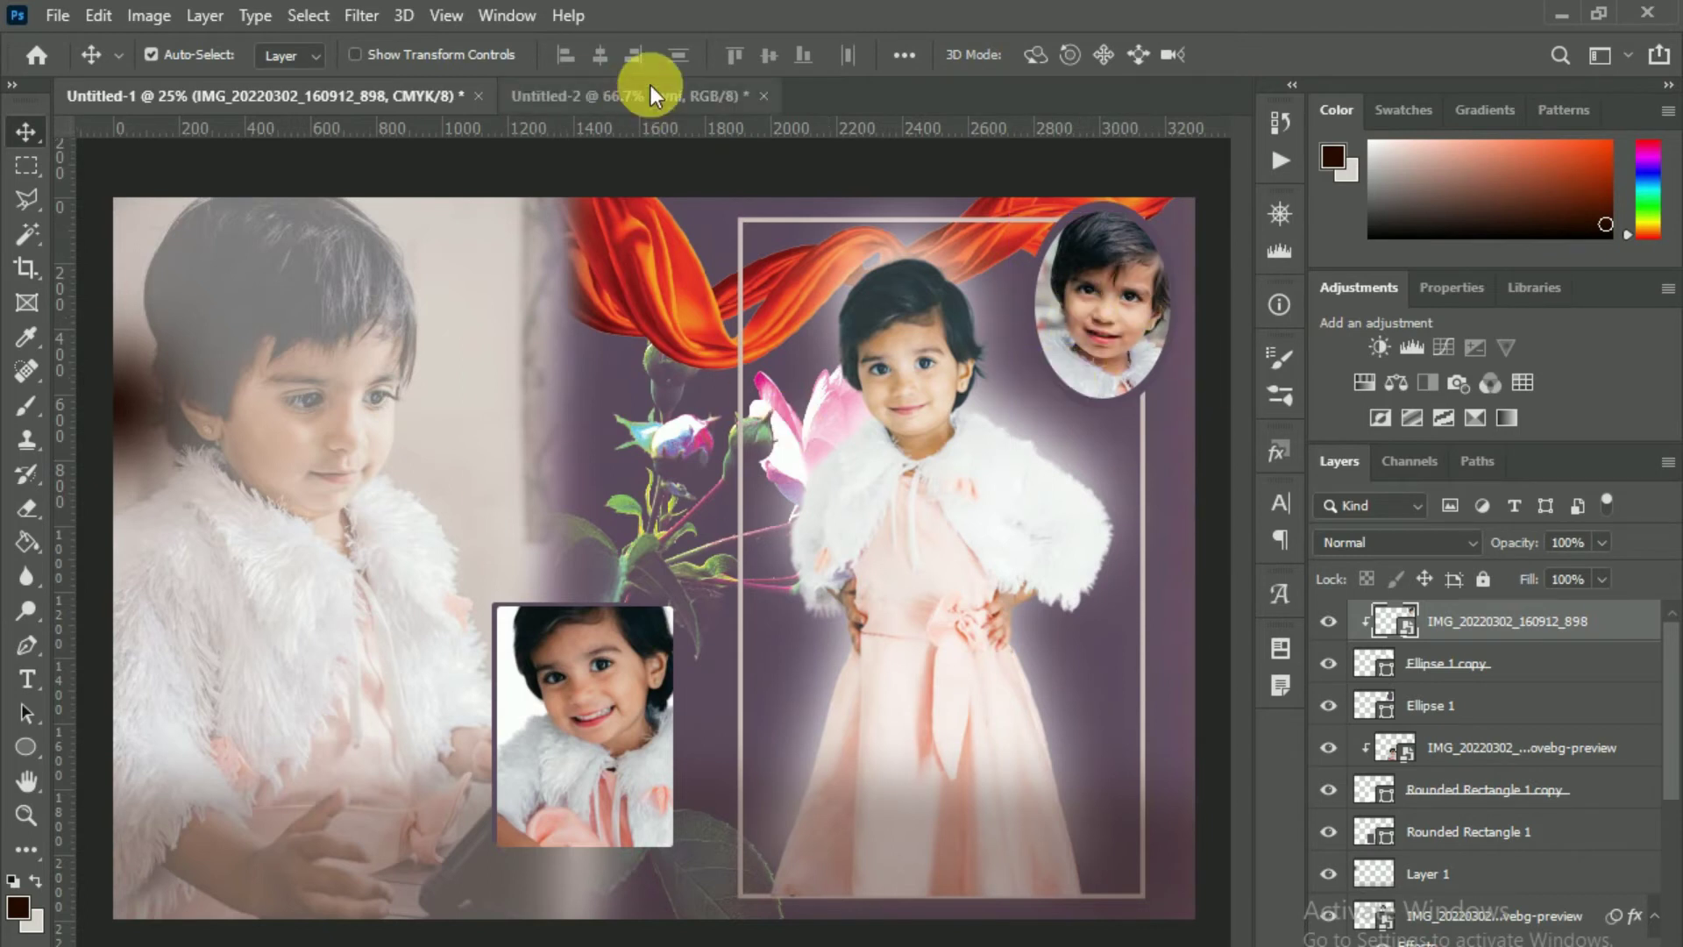
- Copy the Happy and birthday text layers from Untitled-2 to the collage's top, left of the ribbon
click(649, 94)
click(507, 412)
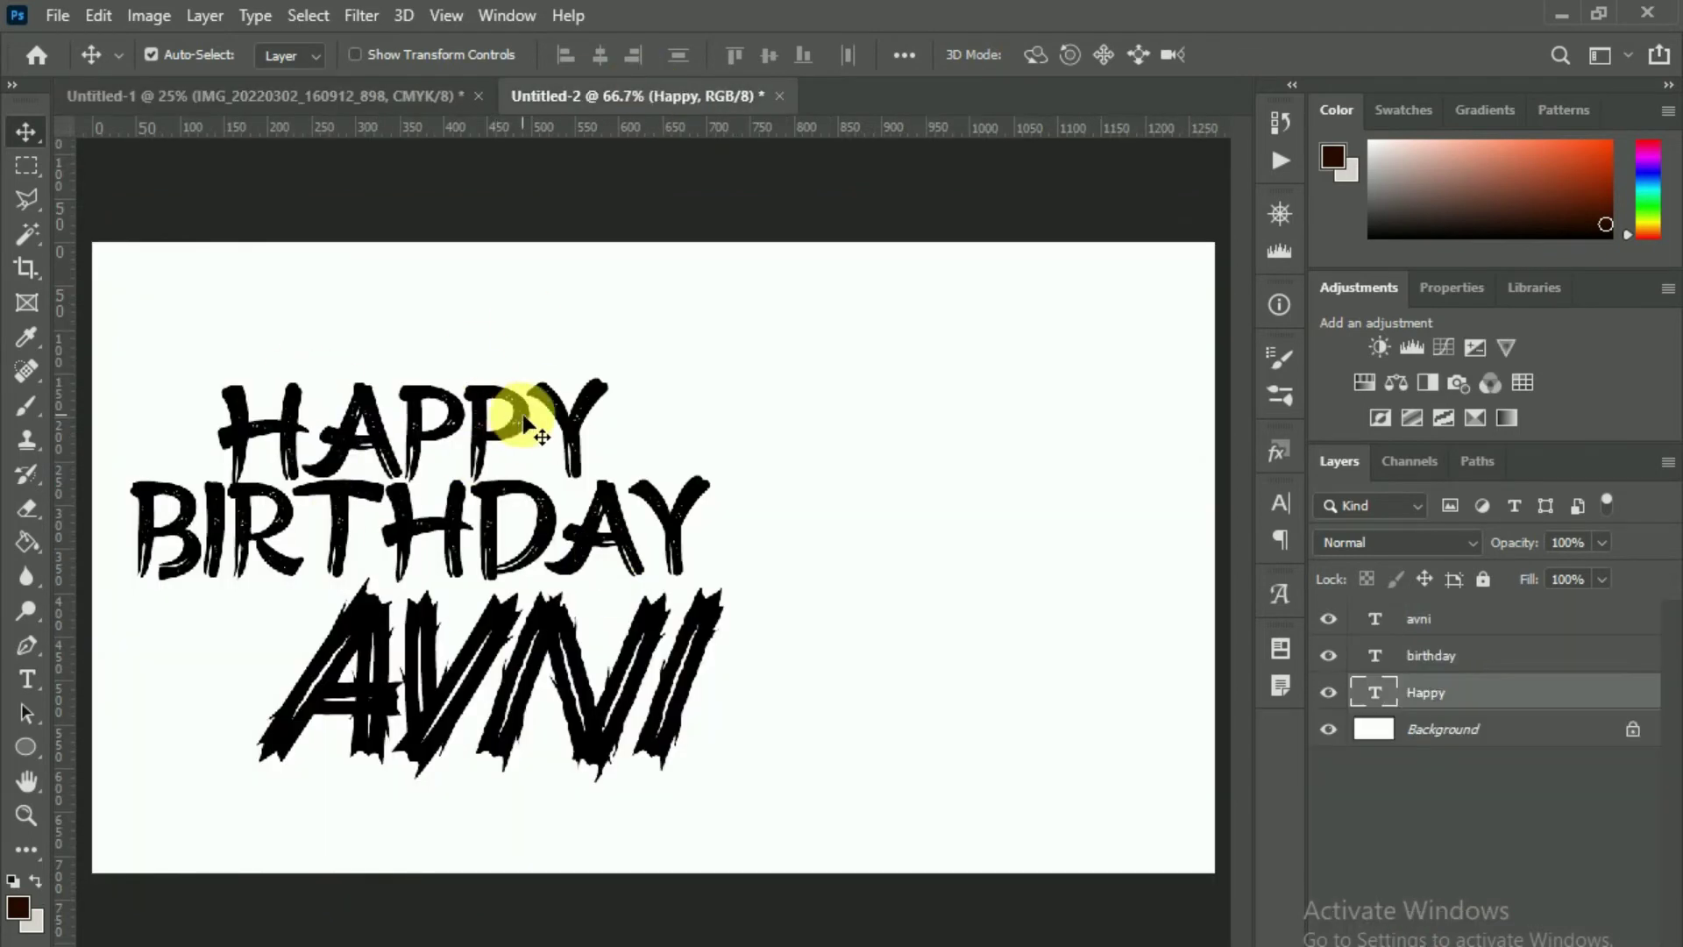
ctrl+click(1491, 673)
mouse_move(566, 407)
mouse_down()
mouse_move(348, 112)
mouse_move(579, 377)
mouse_up()
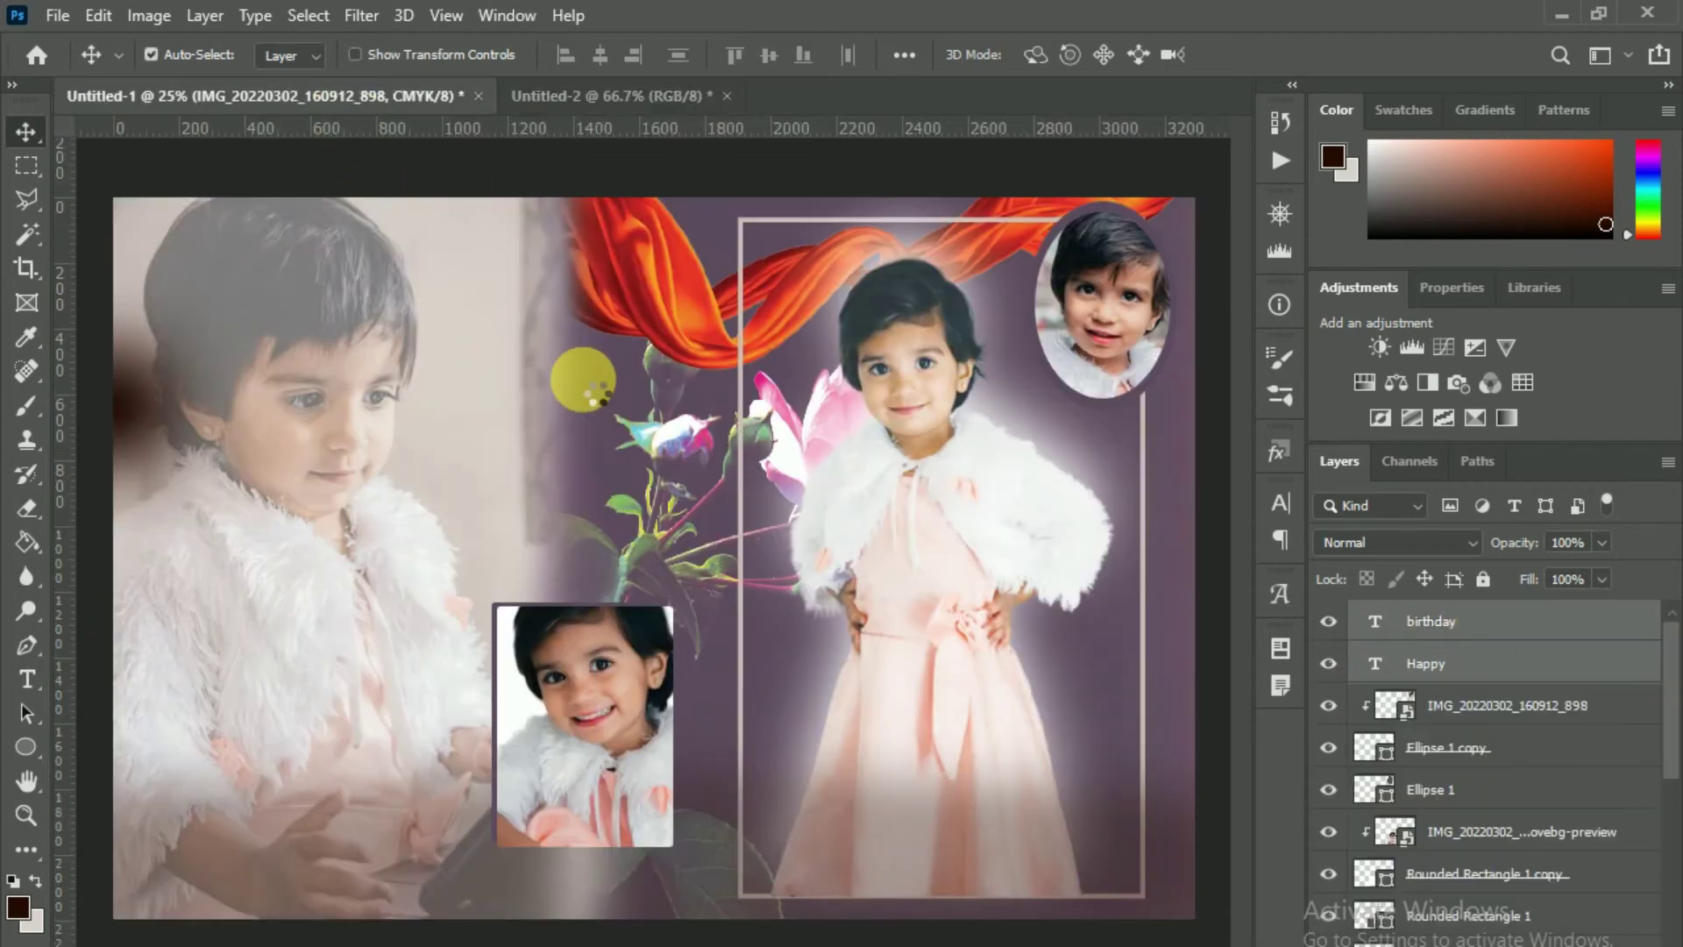
drag(590, 298, 591, 265)
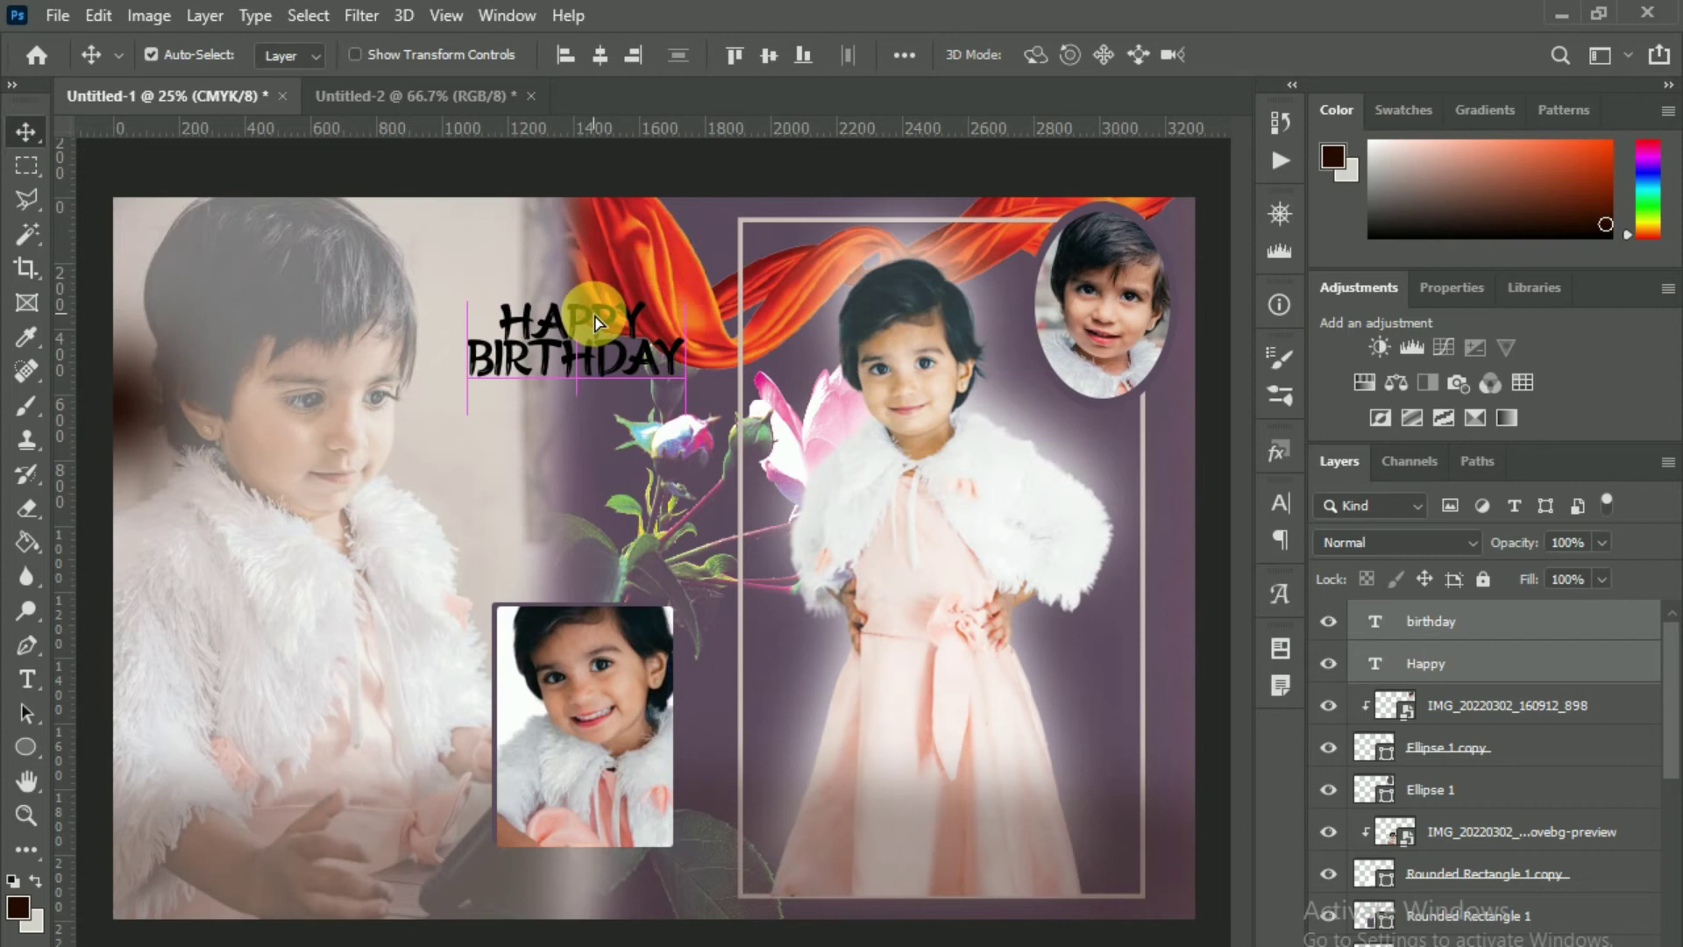
- Skew the title upward, stretch it taller, and shift it slightly up-left
key(ctrl+t)
mouse_move(688, 307)
mouse_down()
mouse_move(633, 258)
mouse_move(677, 307)
mouse_up()
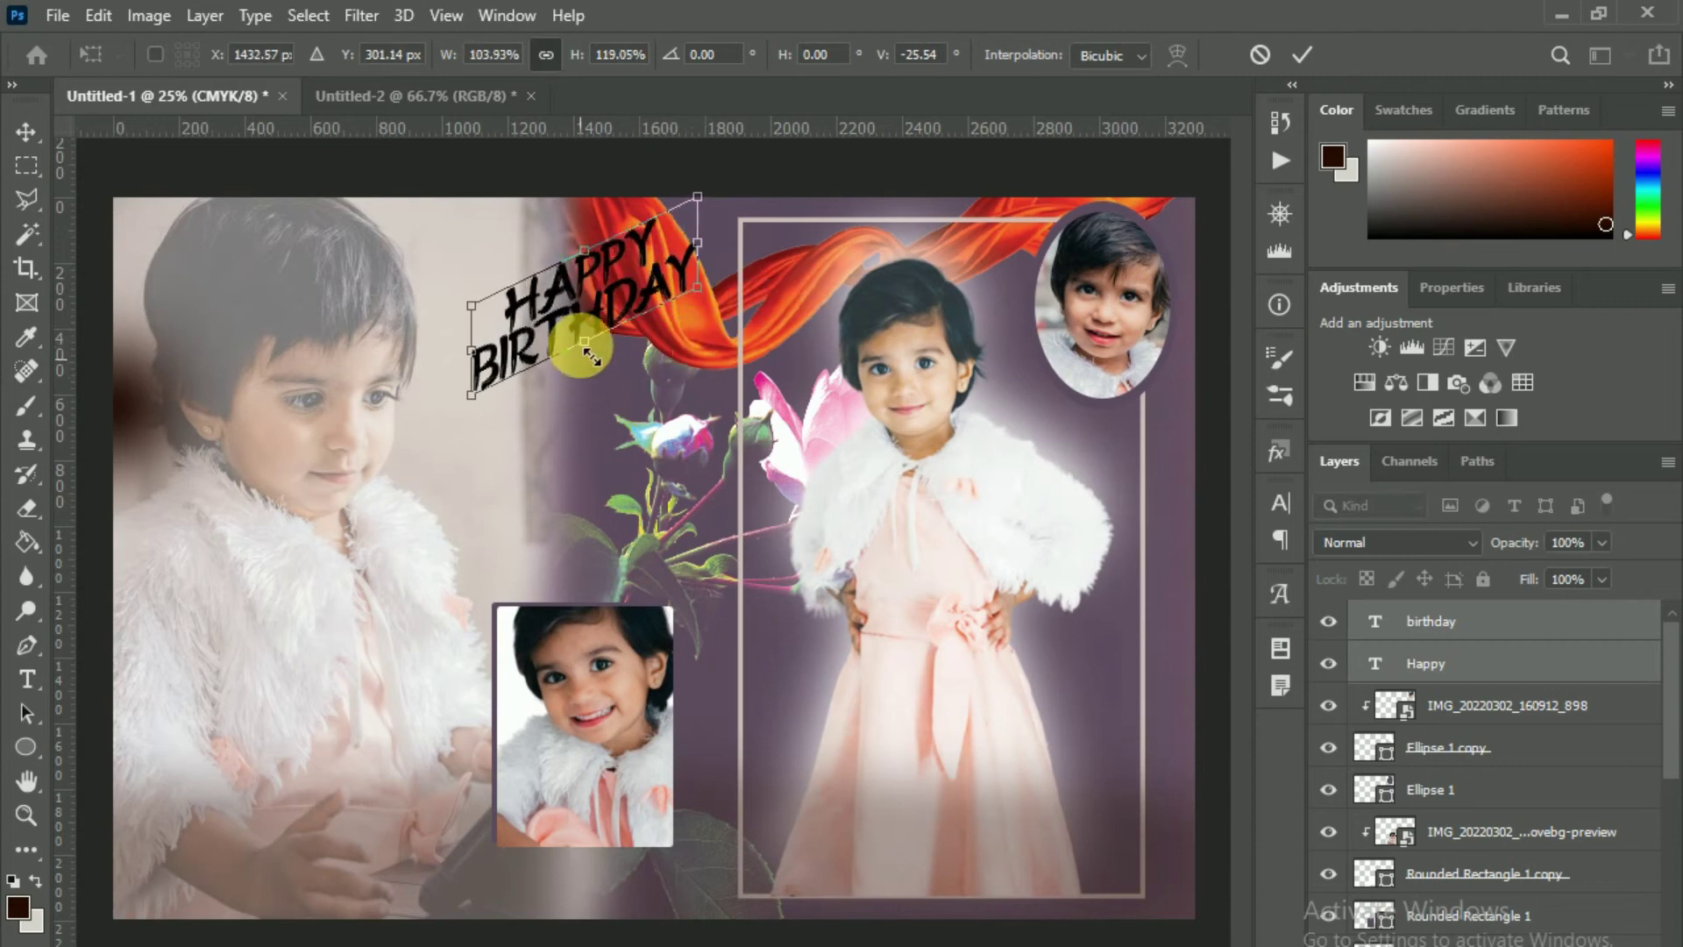
drag(583, 342, 584, 366)
drag(575, 298, 549, 286)
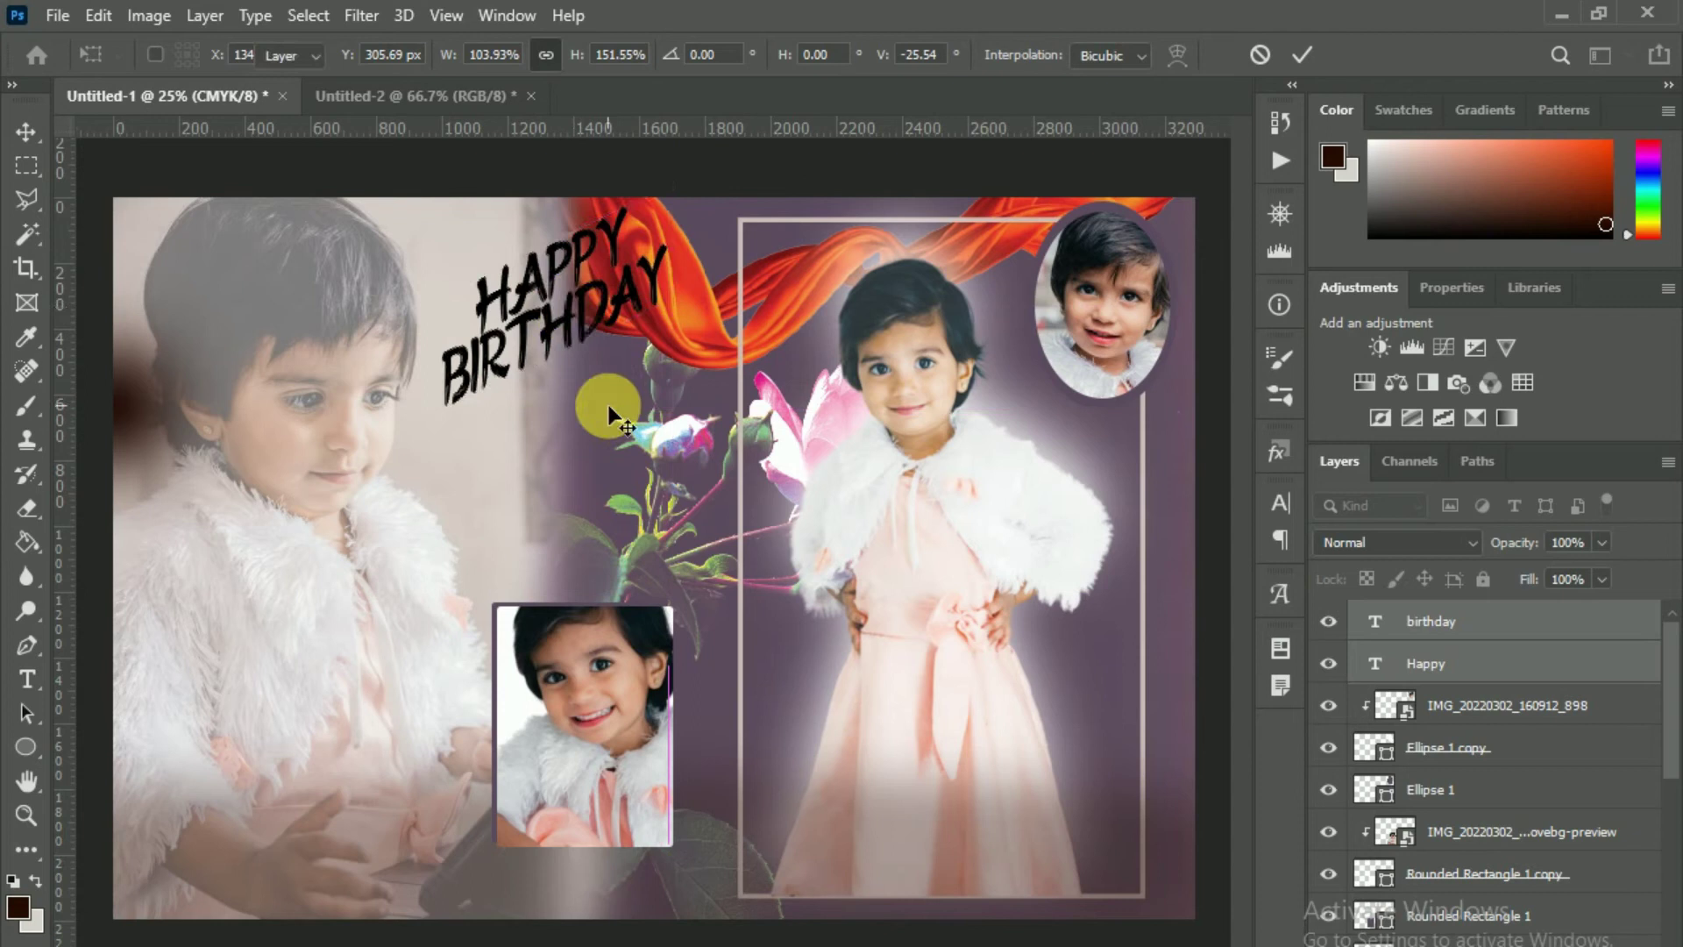
key(Return)
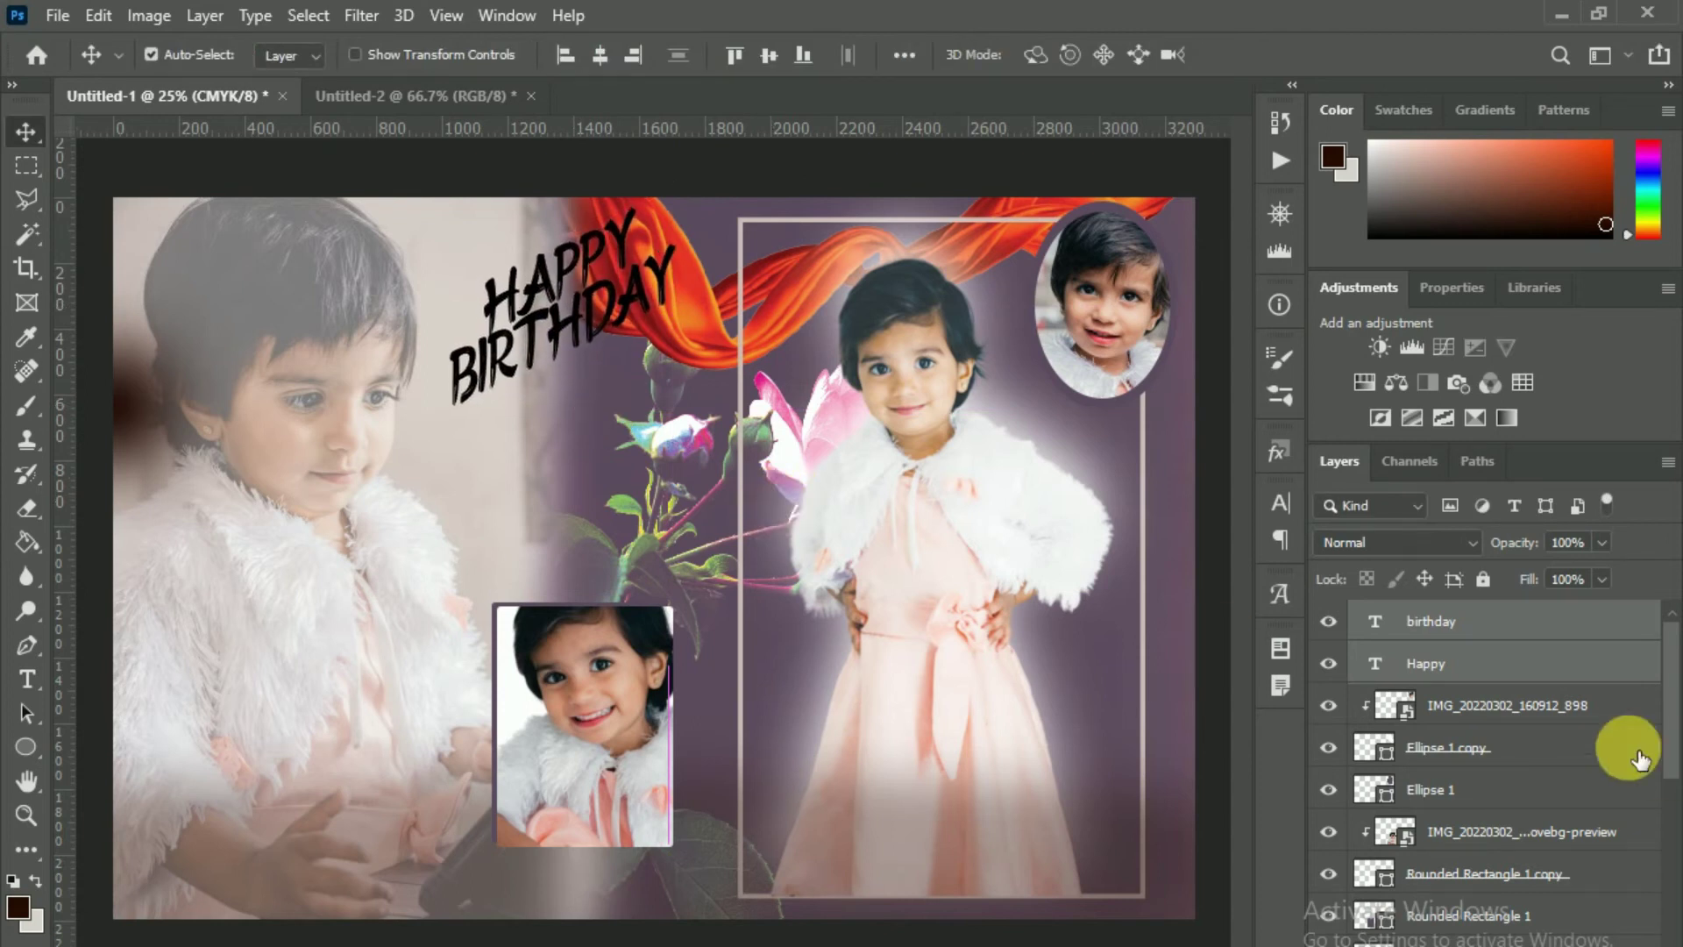
- Add a new layer above the photo and choose the 600 px Soft Round brush
click(1517, 721)
key(ctrl+shift+alt+n)
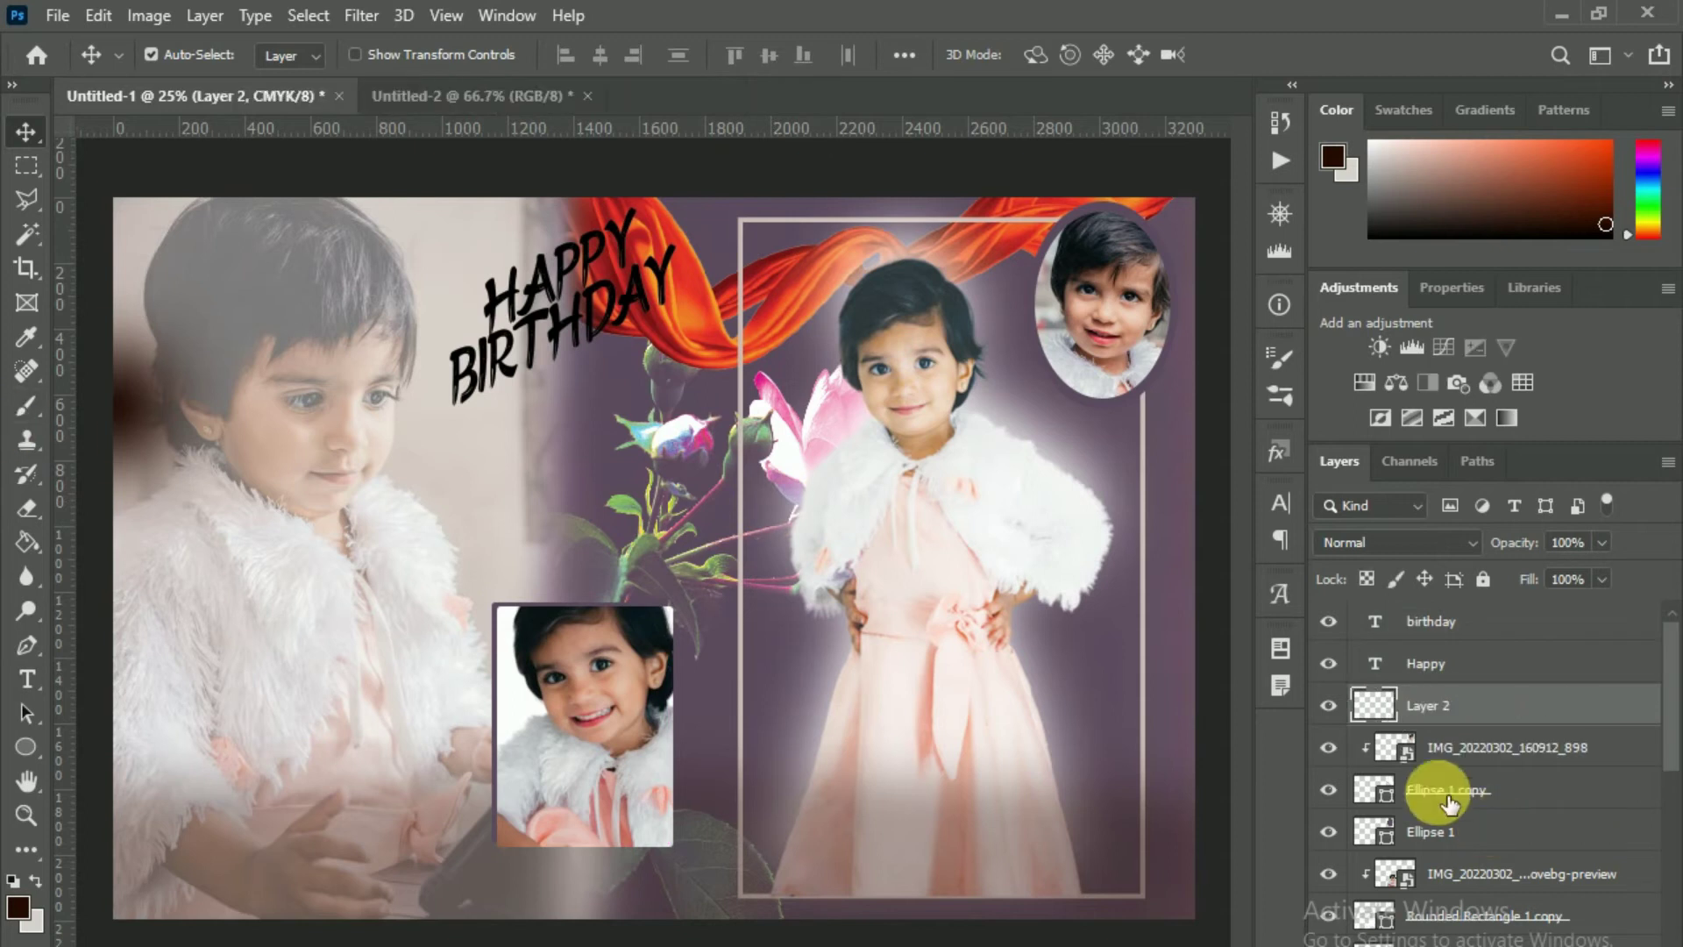
key(b)
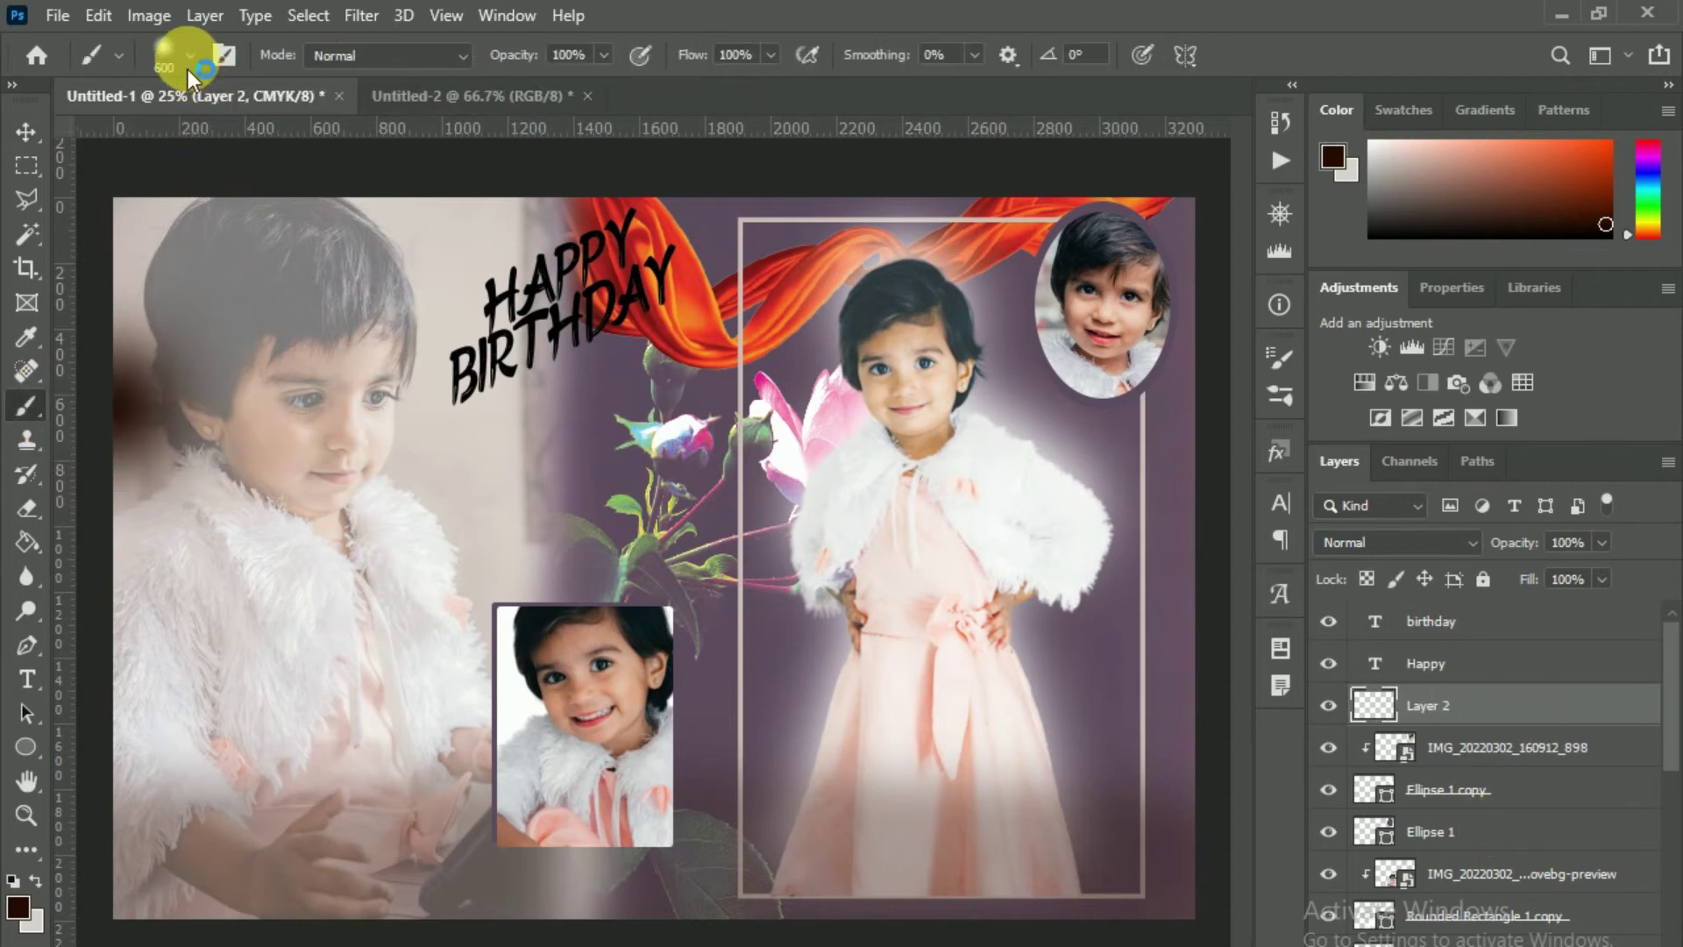
click(190, 56)
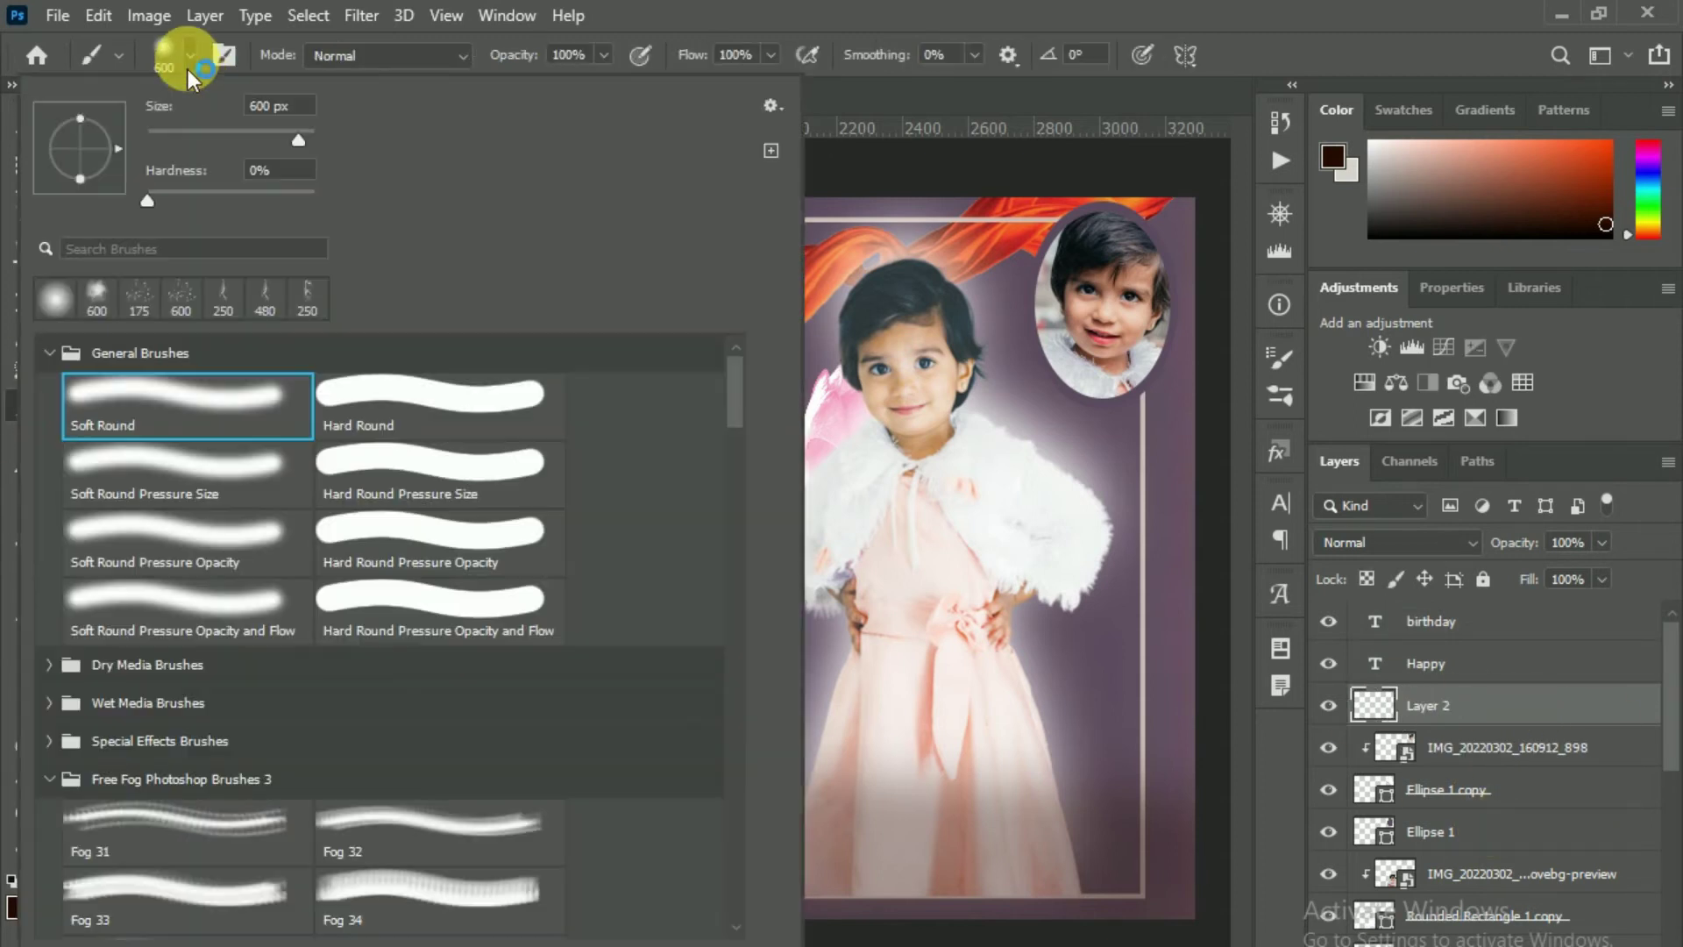
double_click(108, 305)
- Sample light pink f0d4cb from the dress and paint a glow behind HAPPY BIRTHDAY
click(17, 906)
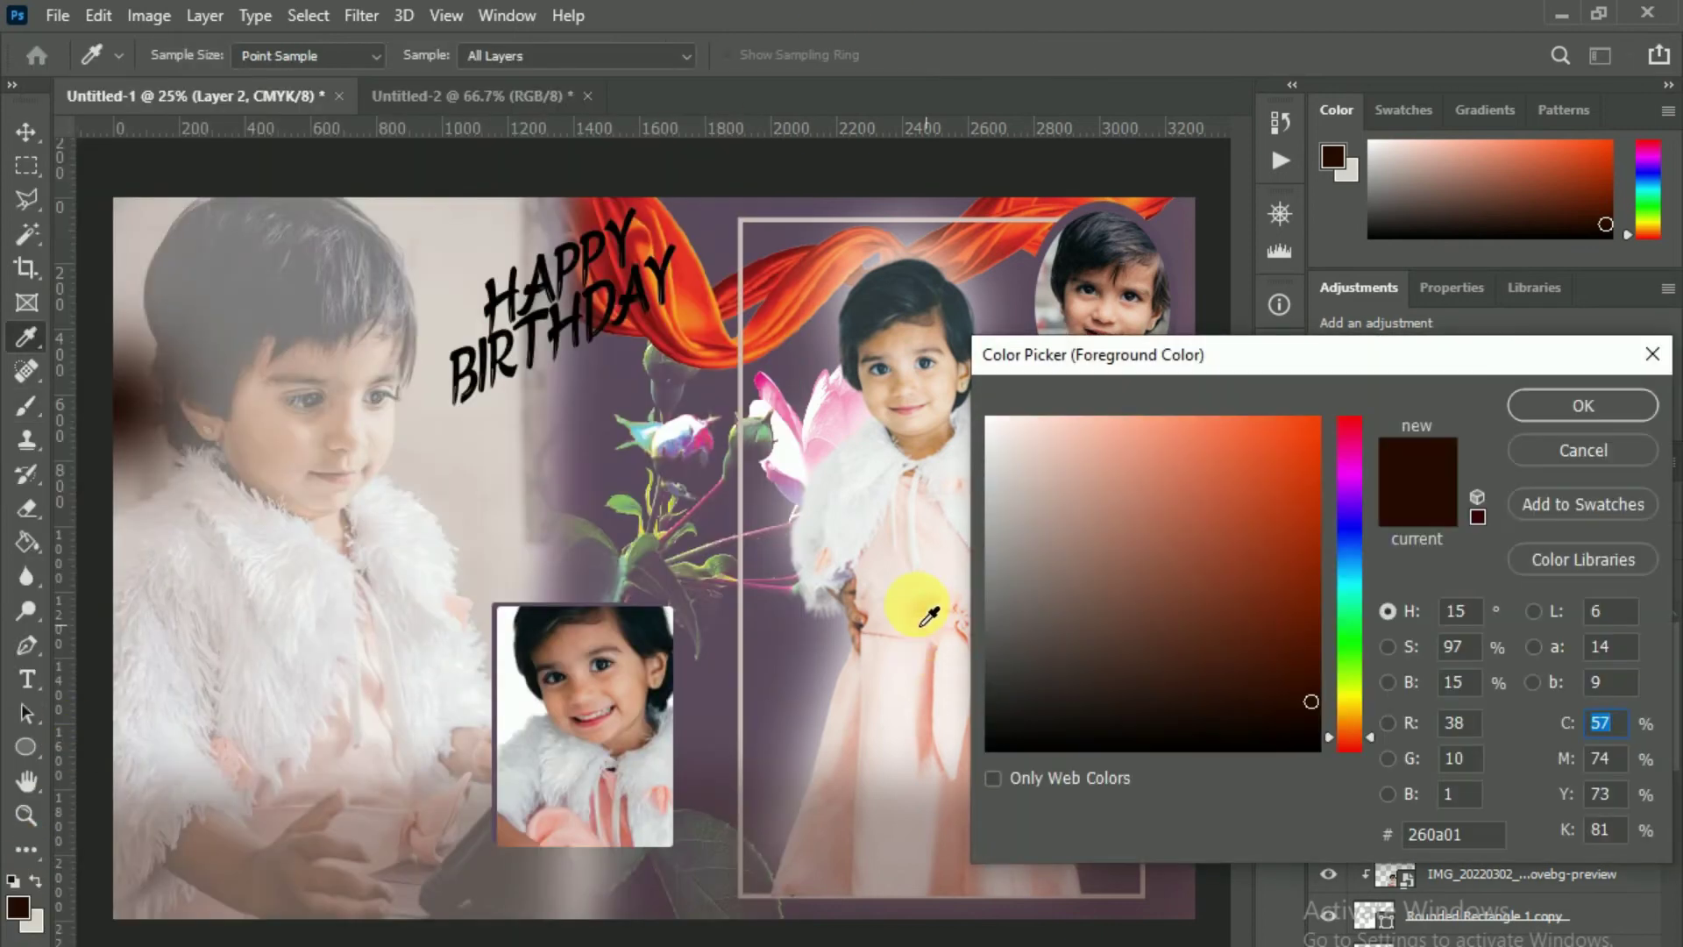
click(481, 491)
click(469, 605)
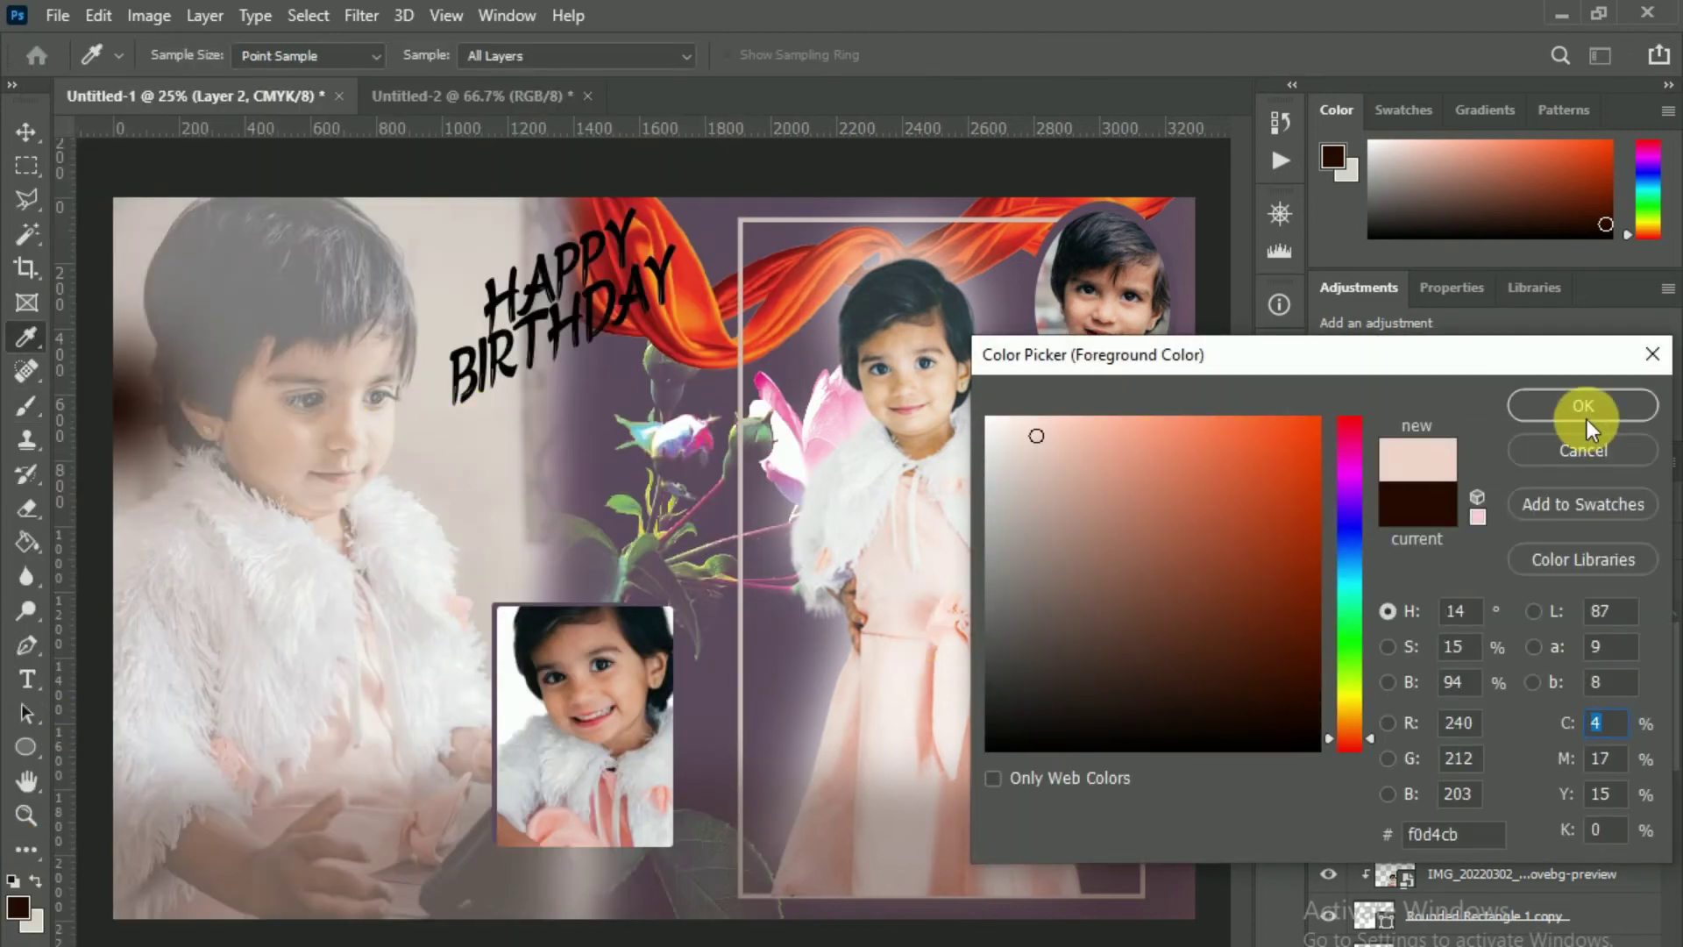
click(1583, 406)
drag(562, 282, 624, 265)
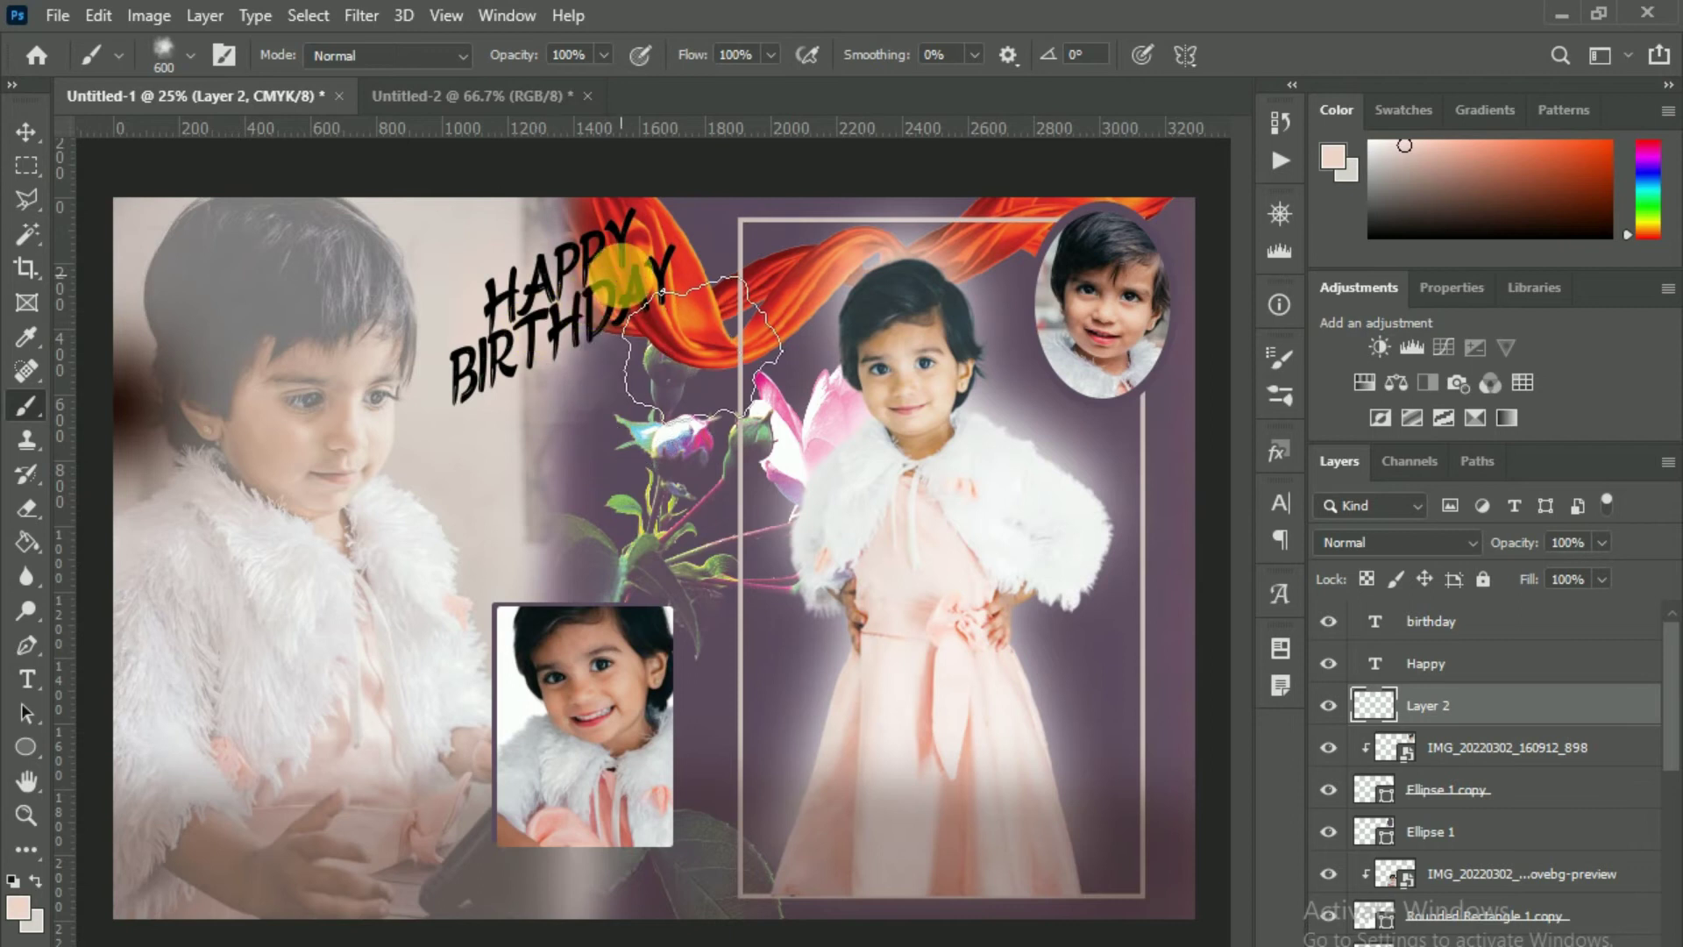
drag(622, 279, 538, 302)
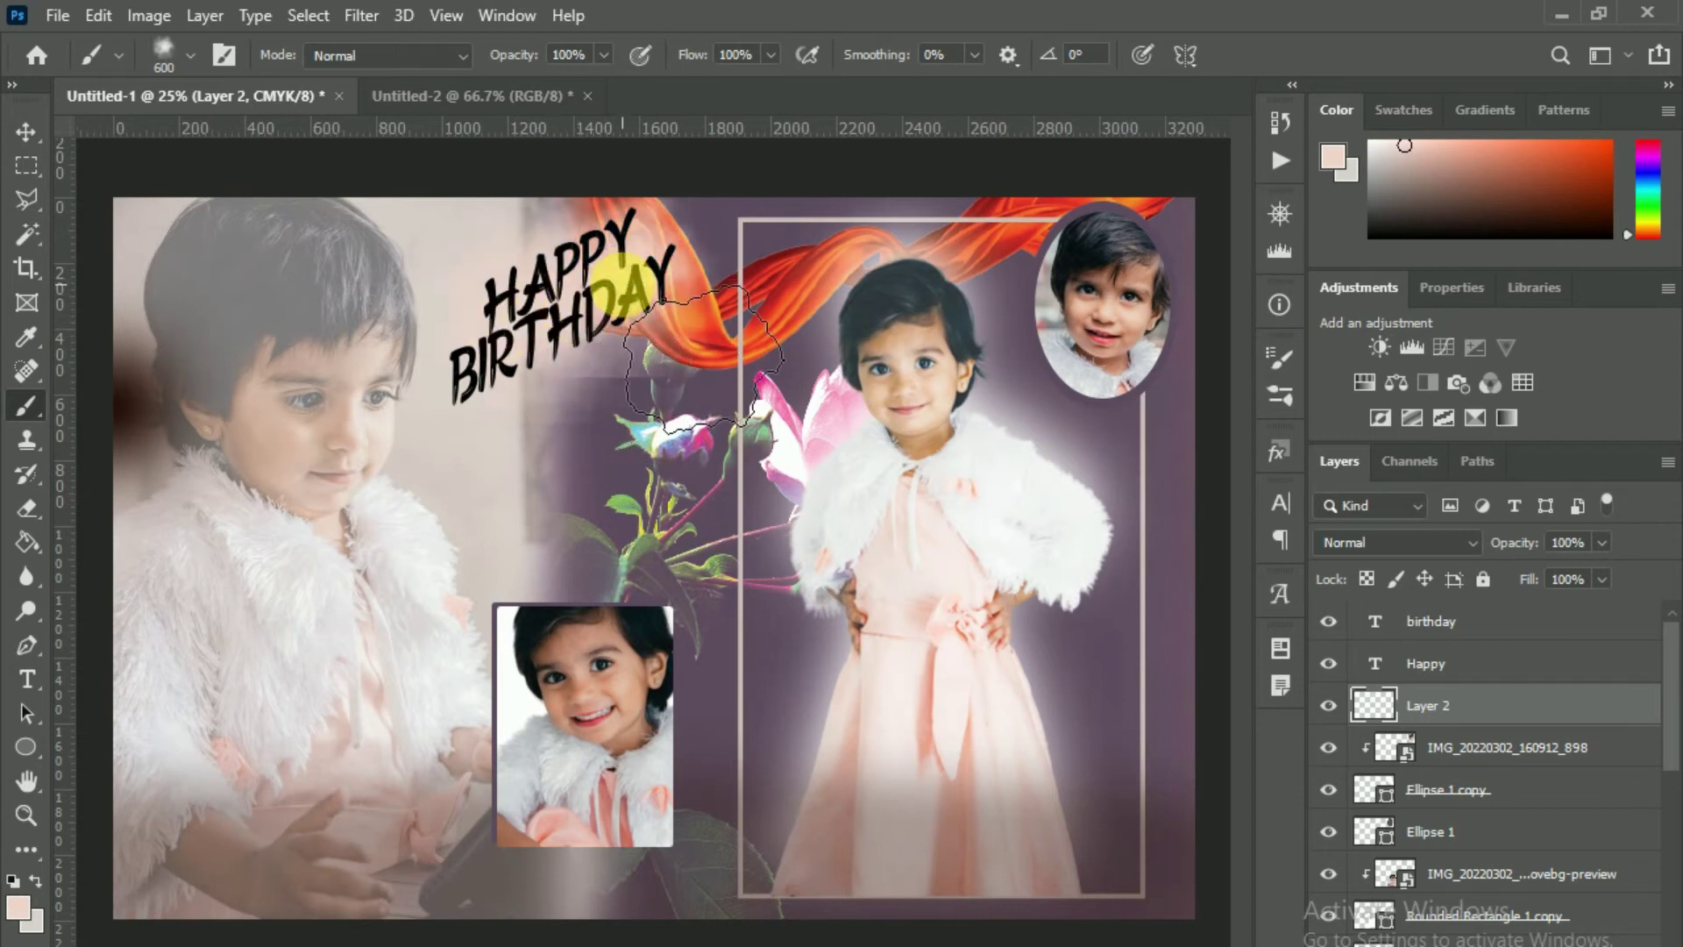
- Erase the pink glow from the flower upward
click(23, 135)
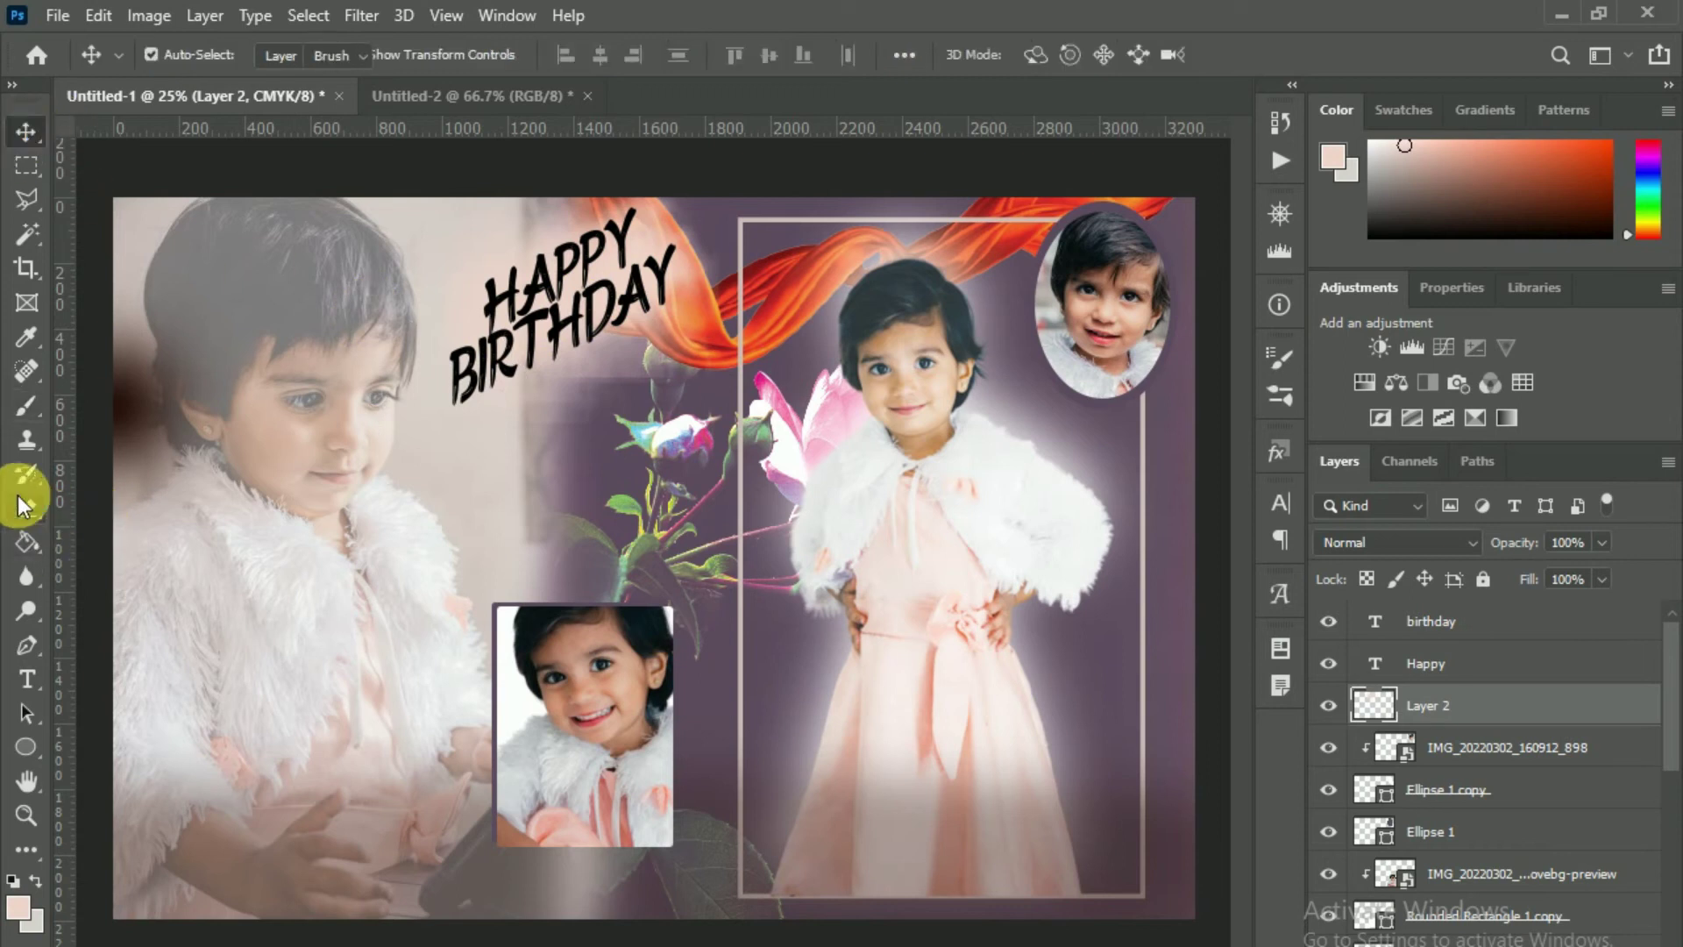
click(26, 507)
drag(737, 417, 530, 202)
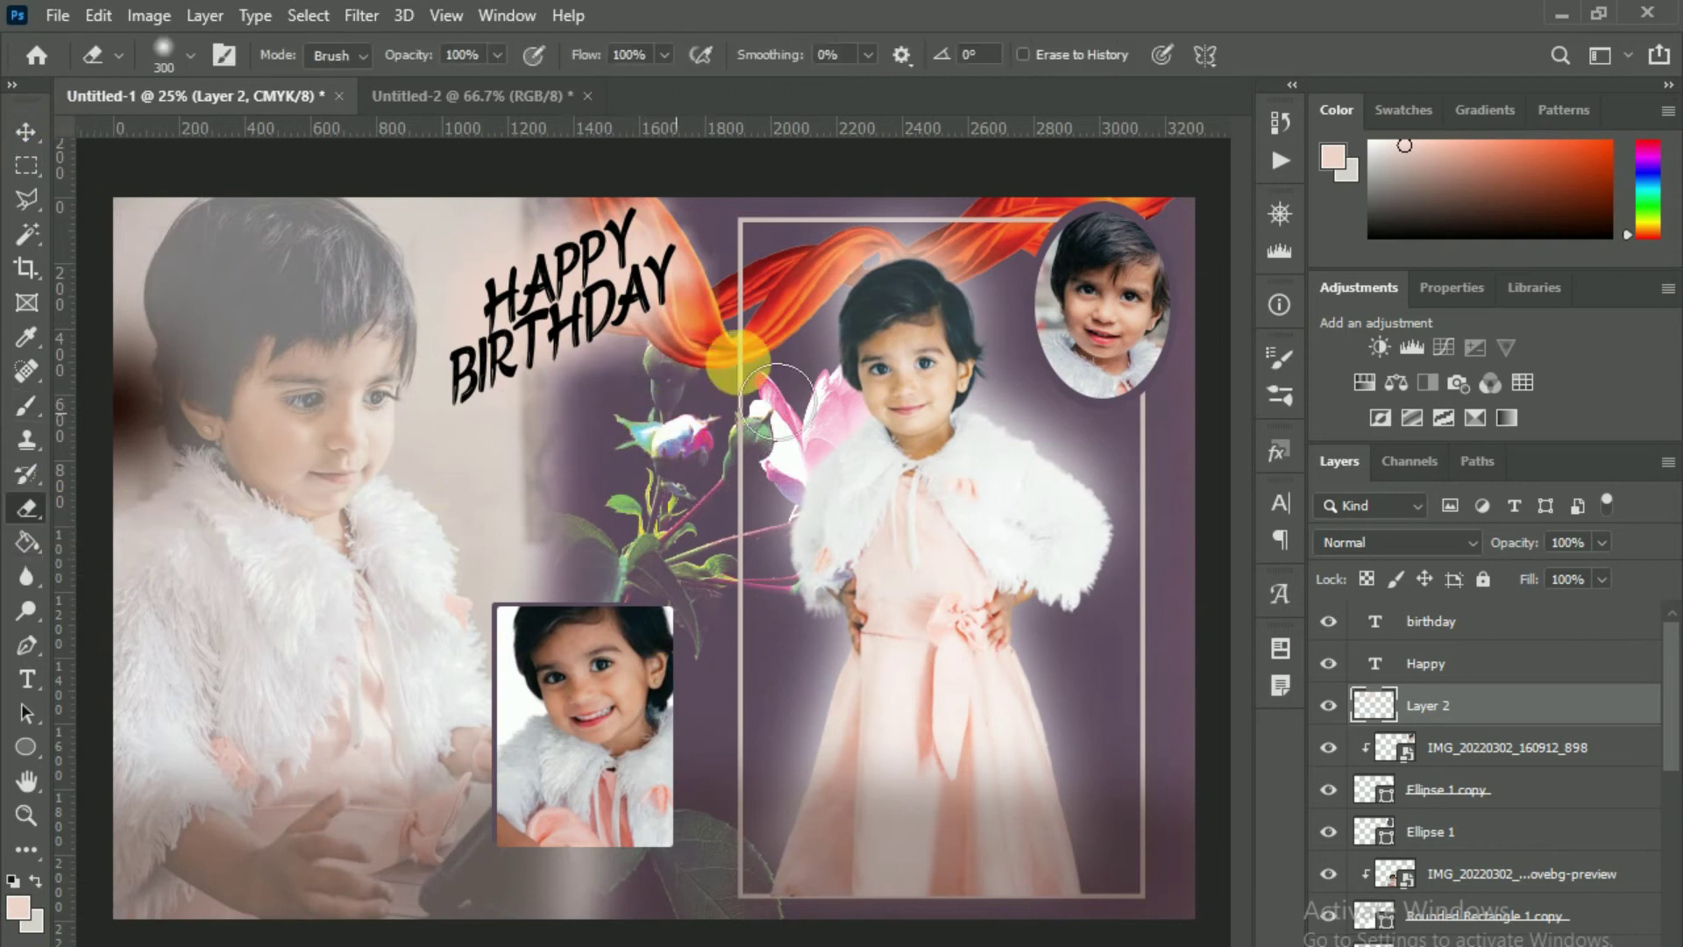
click(25, 132)
- Enable Gradient Overlay in the birthday layer's Blending Options
click(1452, 621)
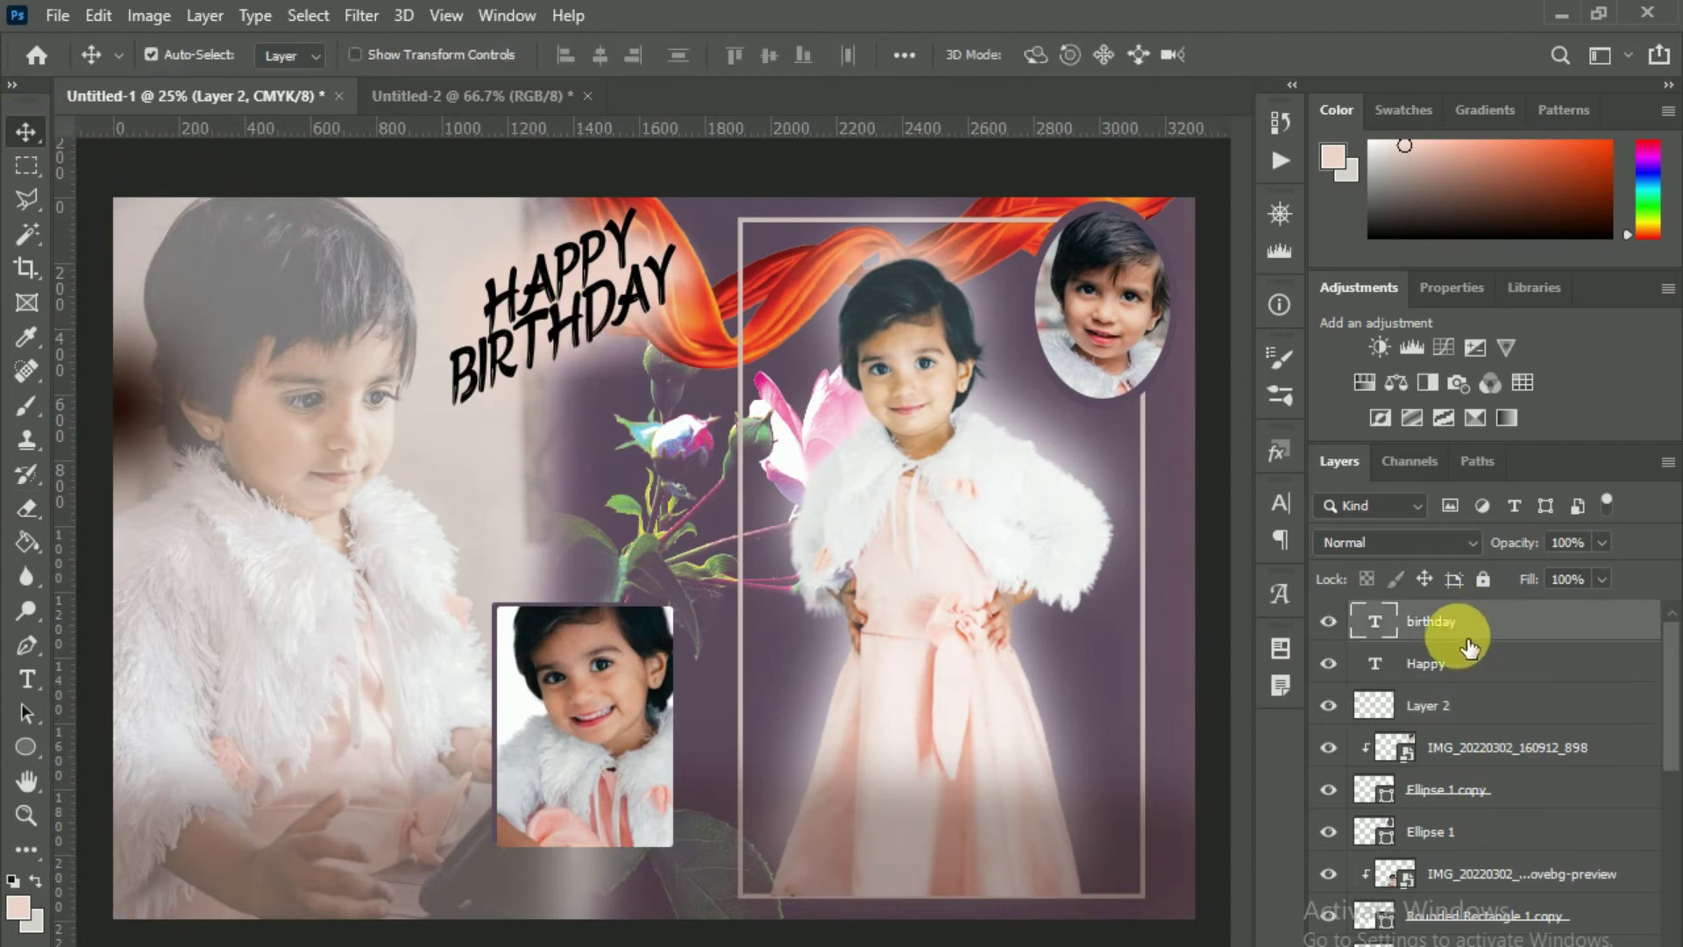
right_click(1470, 612)
click(1187, 38)
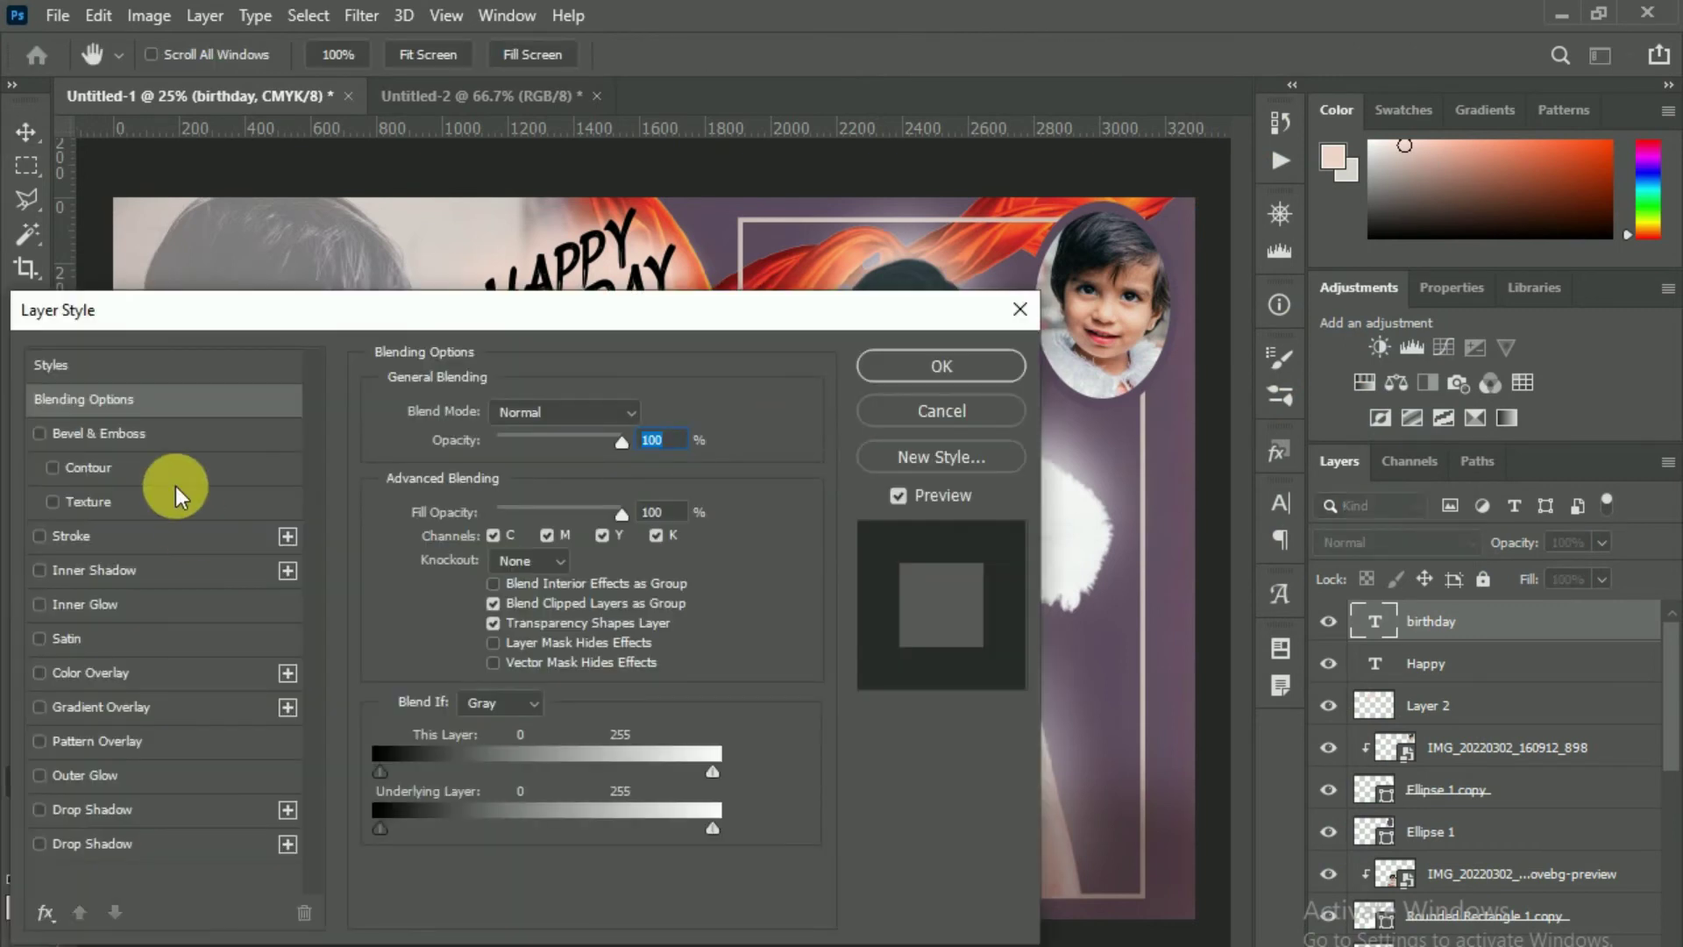
click(120, 707)
- Make the gradient's left stop a purple-grey sampled from the background, blending into red, and apply
drag(617, 312, 1166, 430)
click(1167, 592)
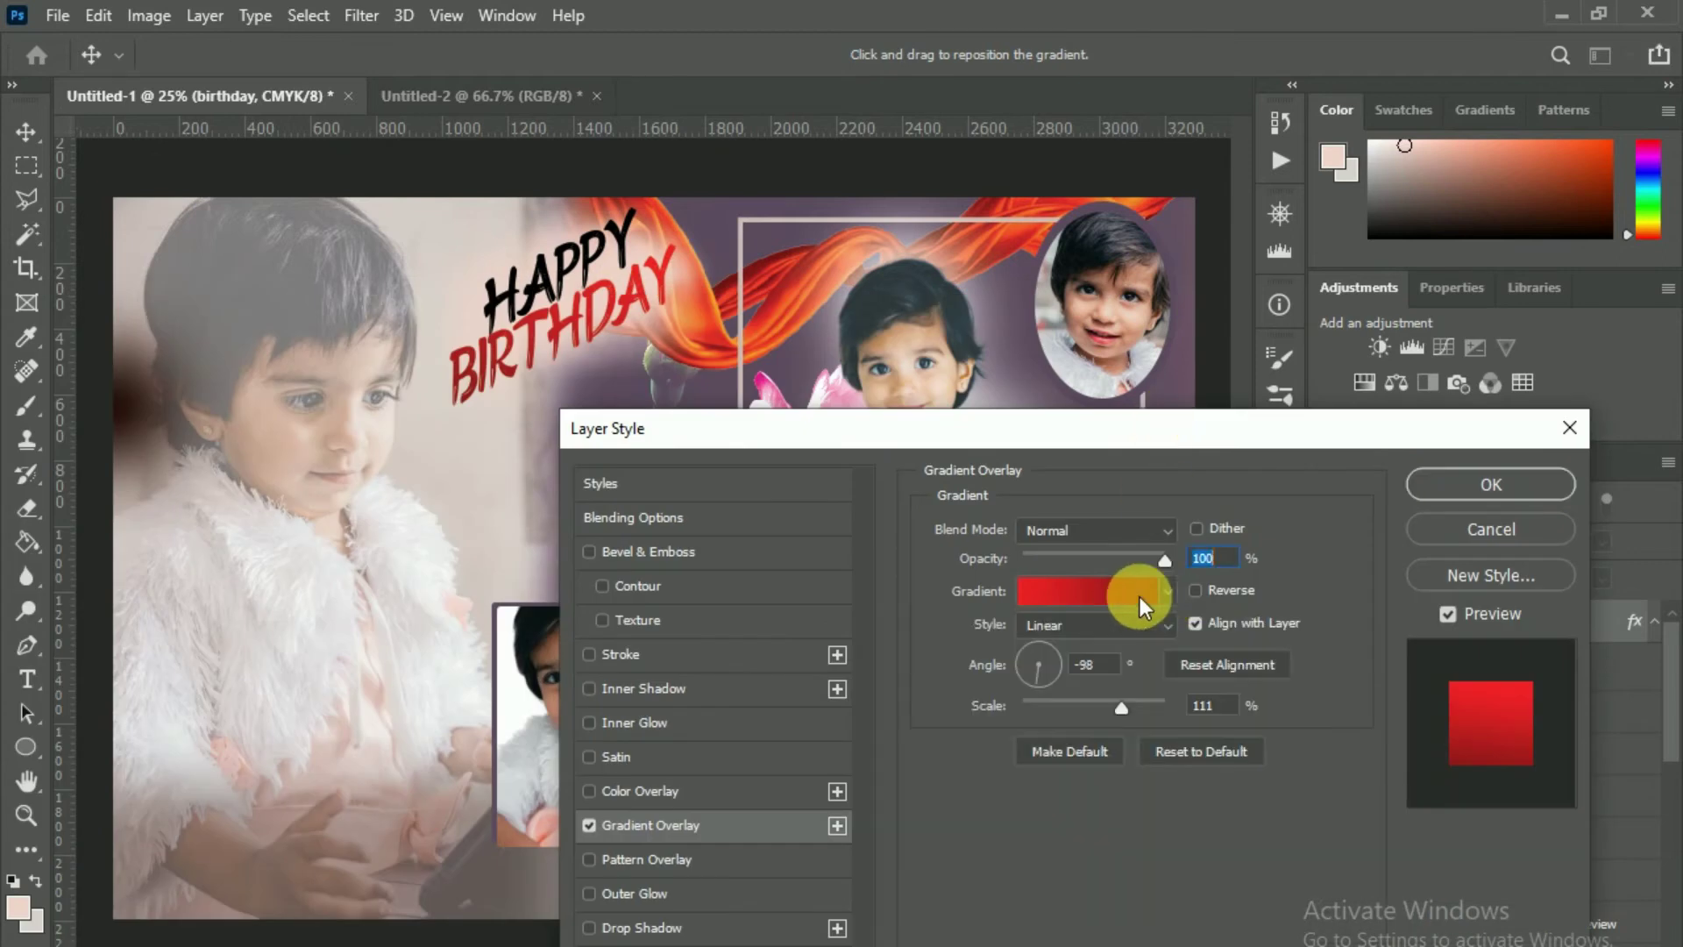
click(1088, 591)
click(1103, 562)
click(1206, 676)
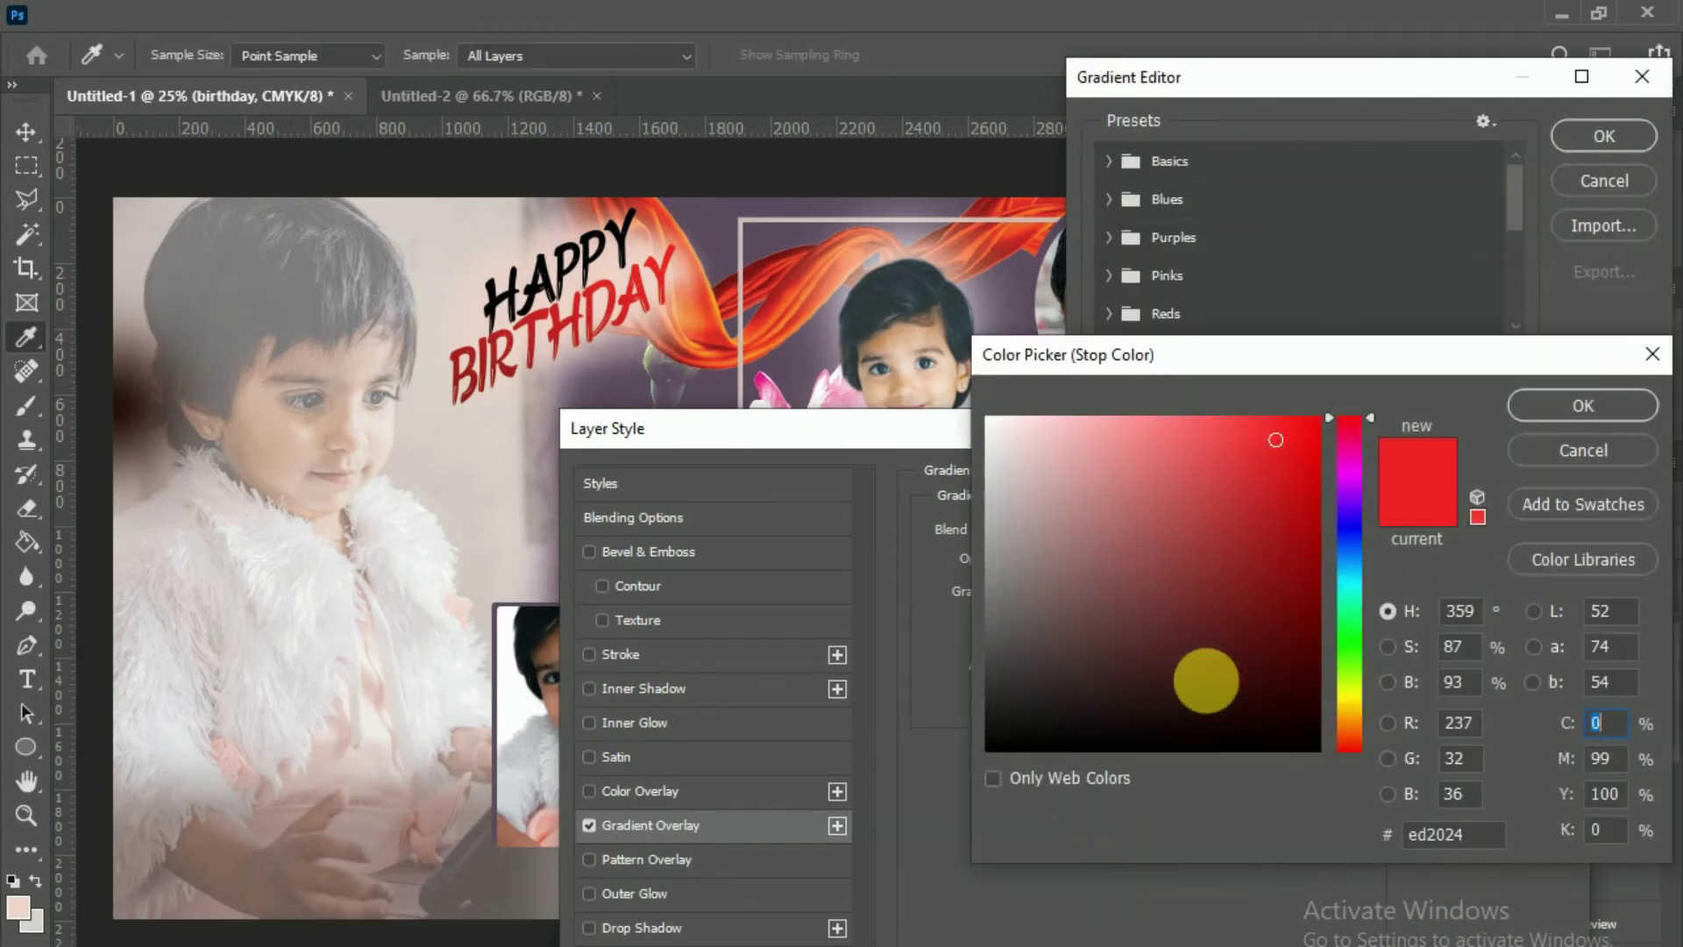
click(716, 263)
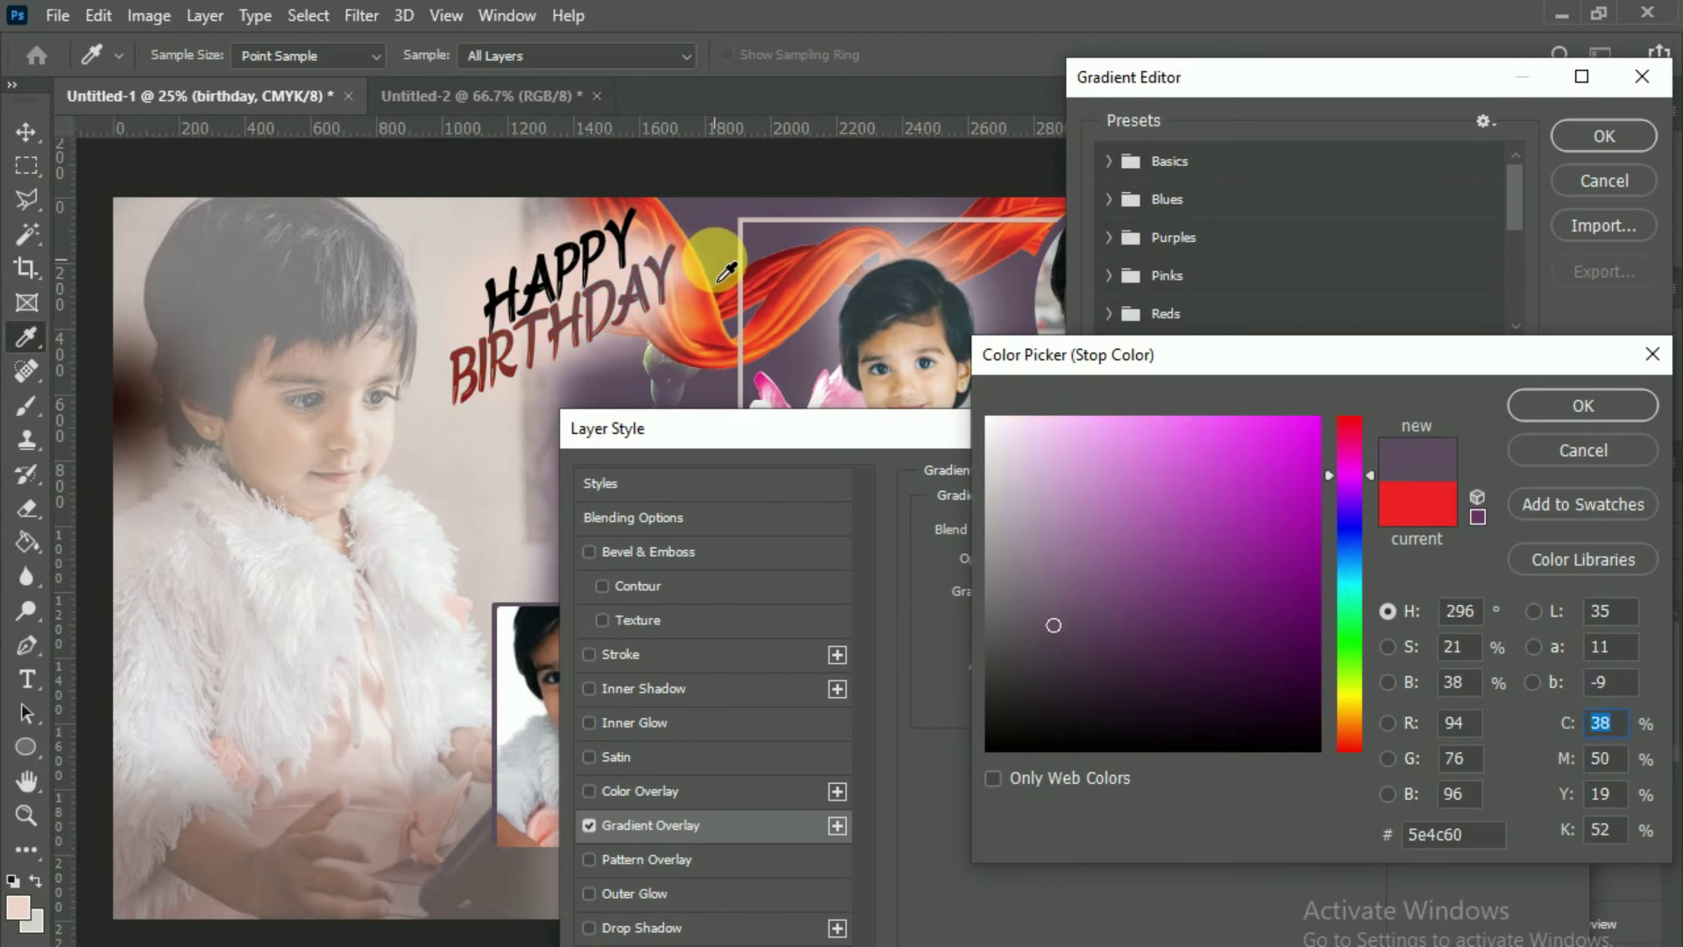
click(1515, 403)
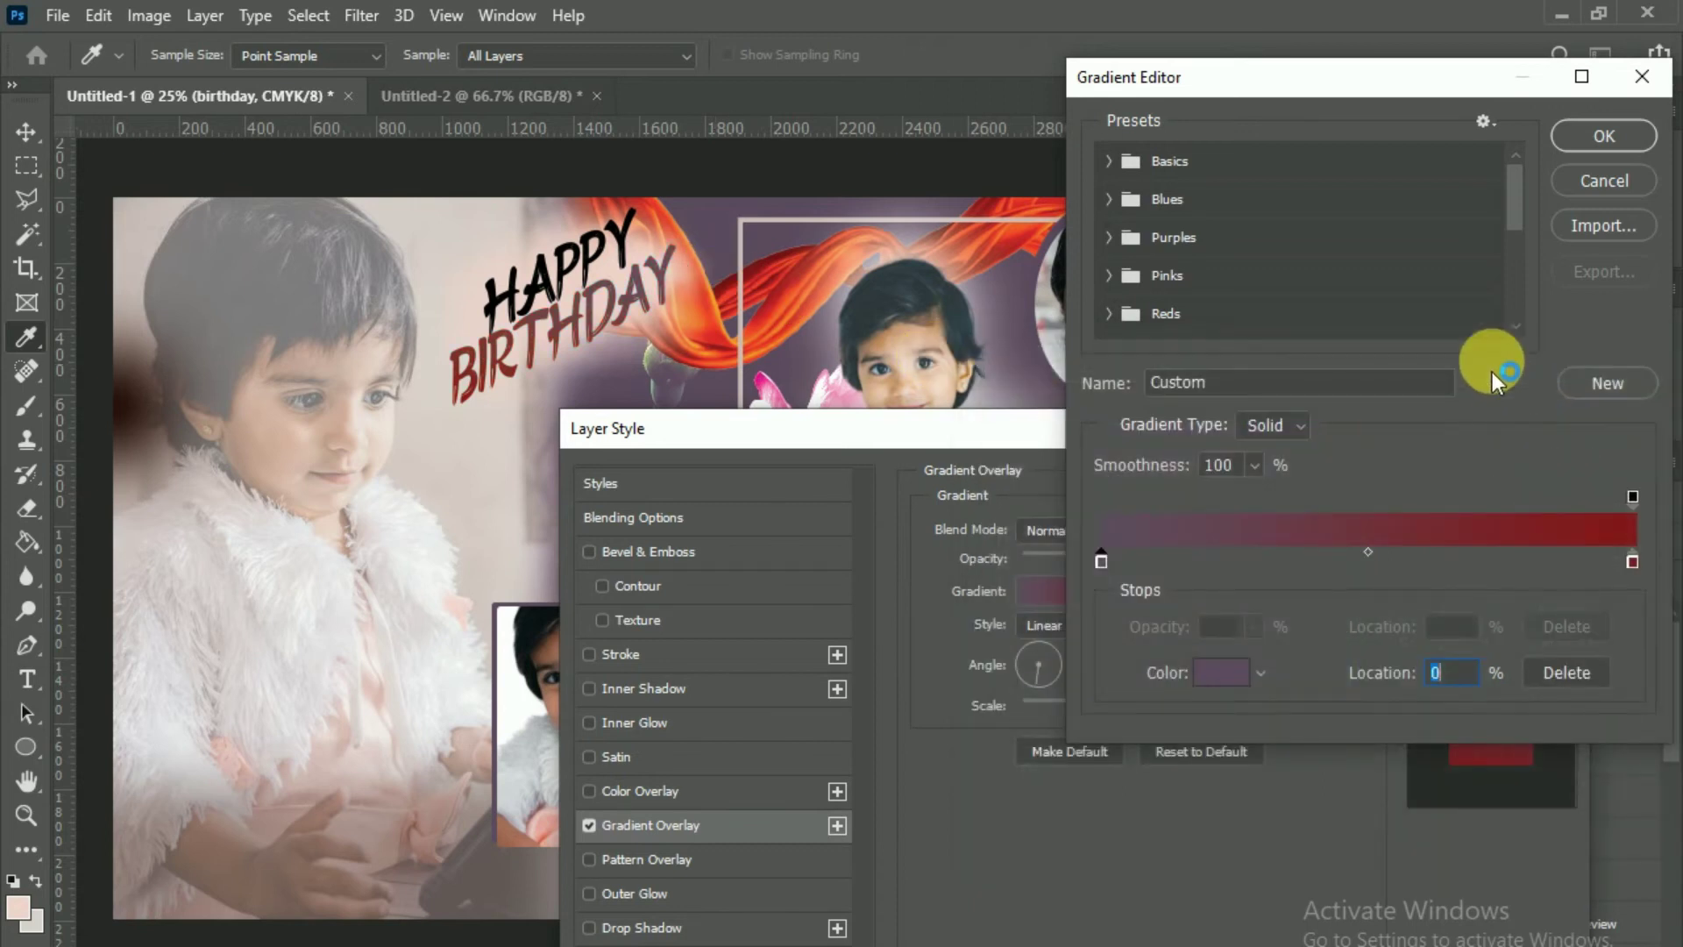
click(1594, 136)
click(1496, 480)
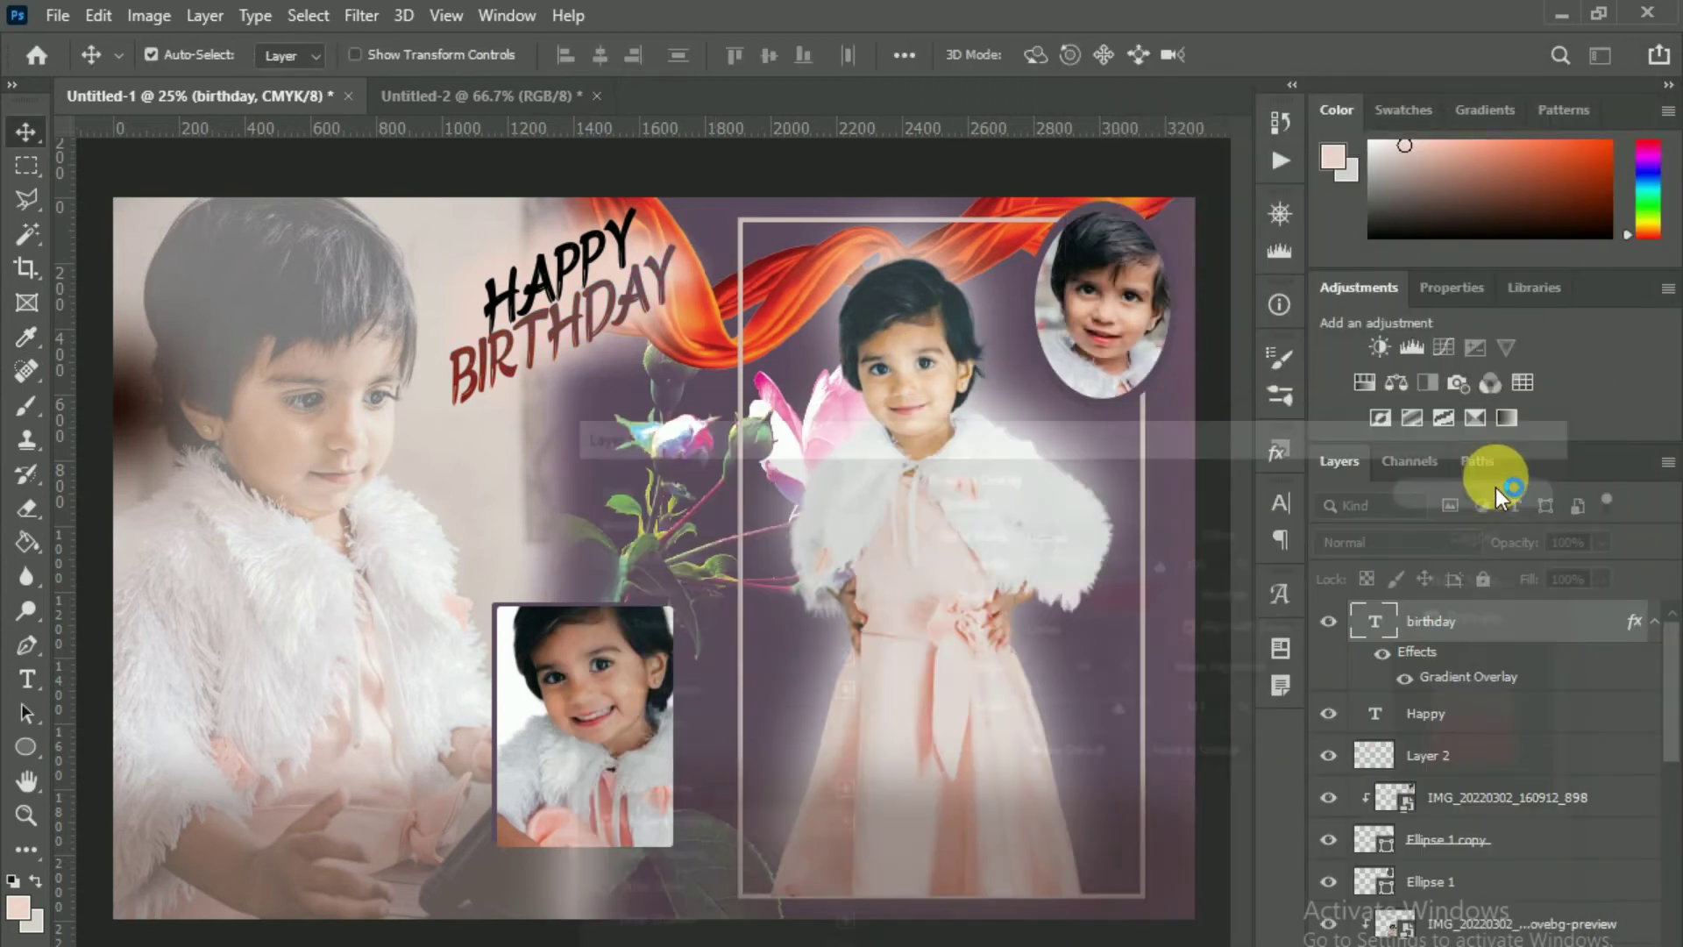
click(1461, 733)
- Apply the same purple-grey to red Gradient Overlay to the Happy layer
right_click(1473, 728)
key(Escape)
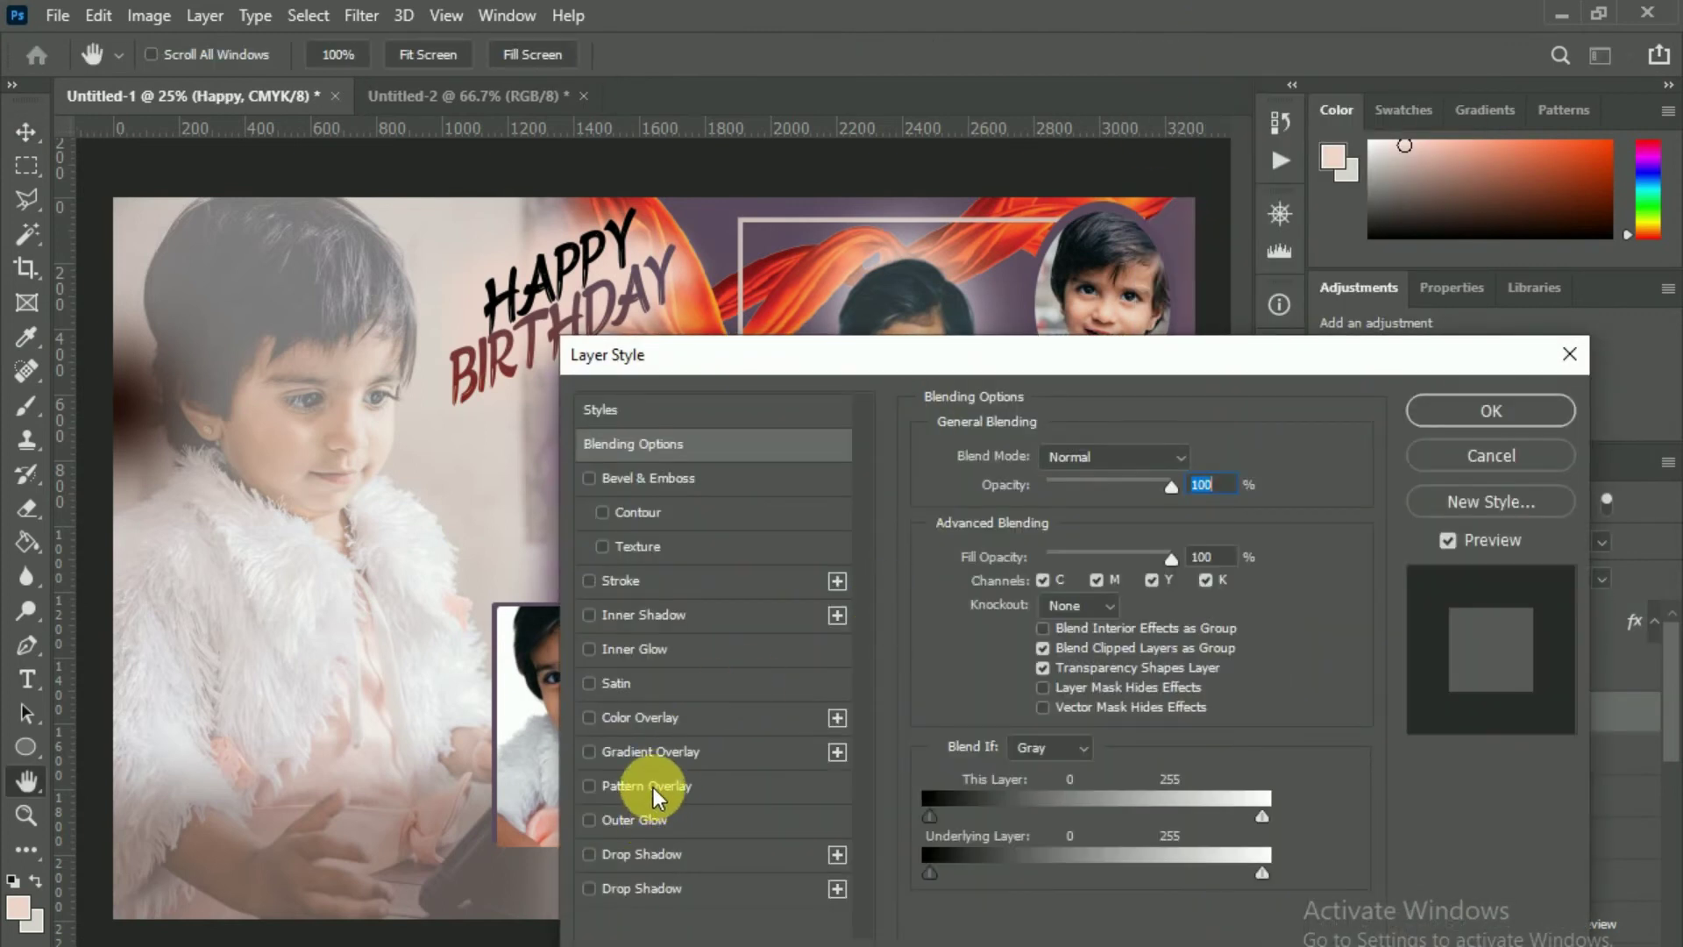
click(655, 769)
click(1427, 428)
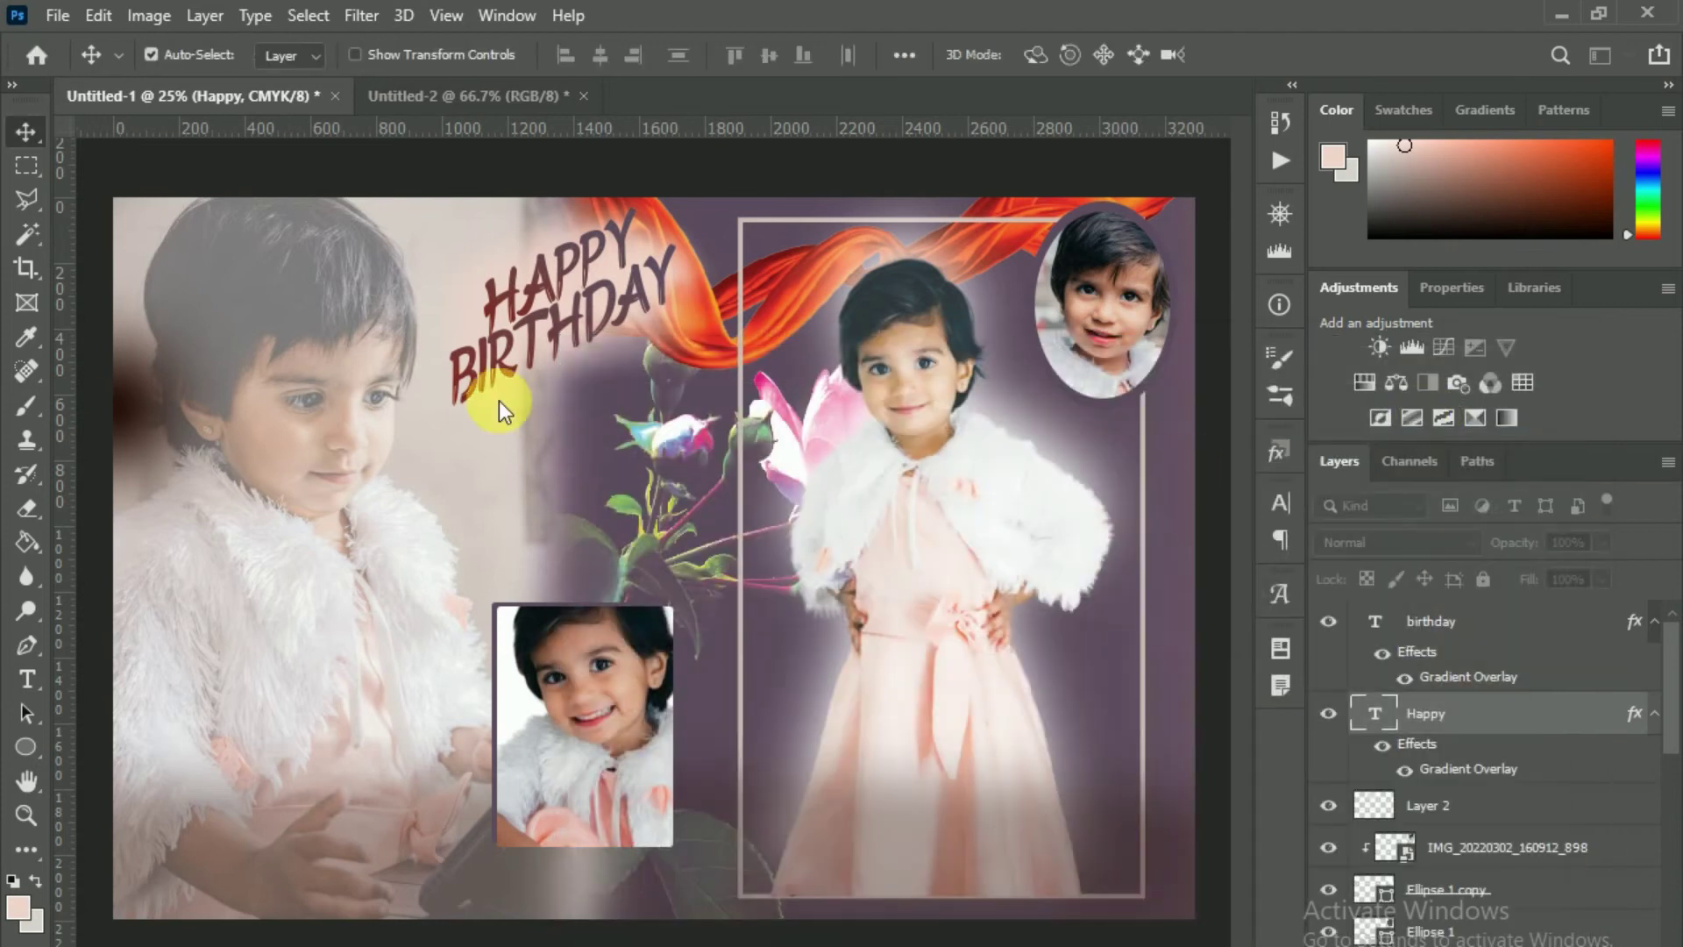
- Add a 5 px white Stroke outline around the Happy text
right_click(1496, 697)
click(1230, 39)
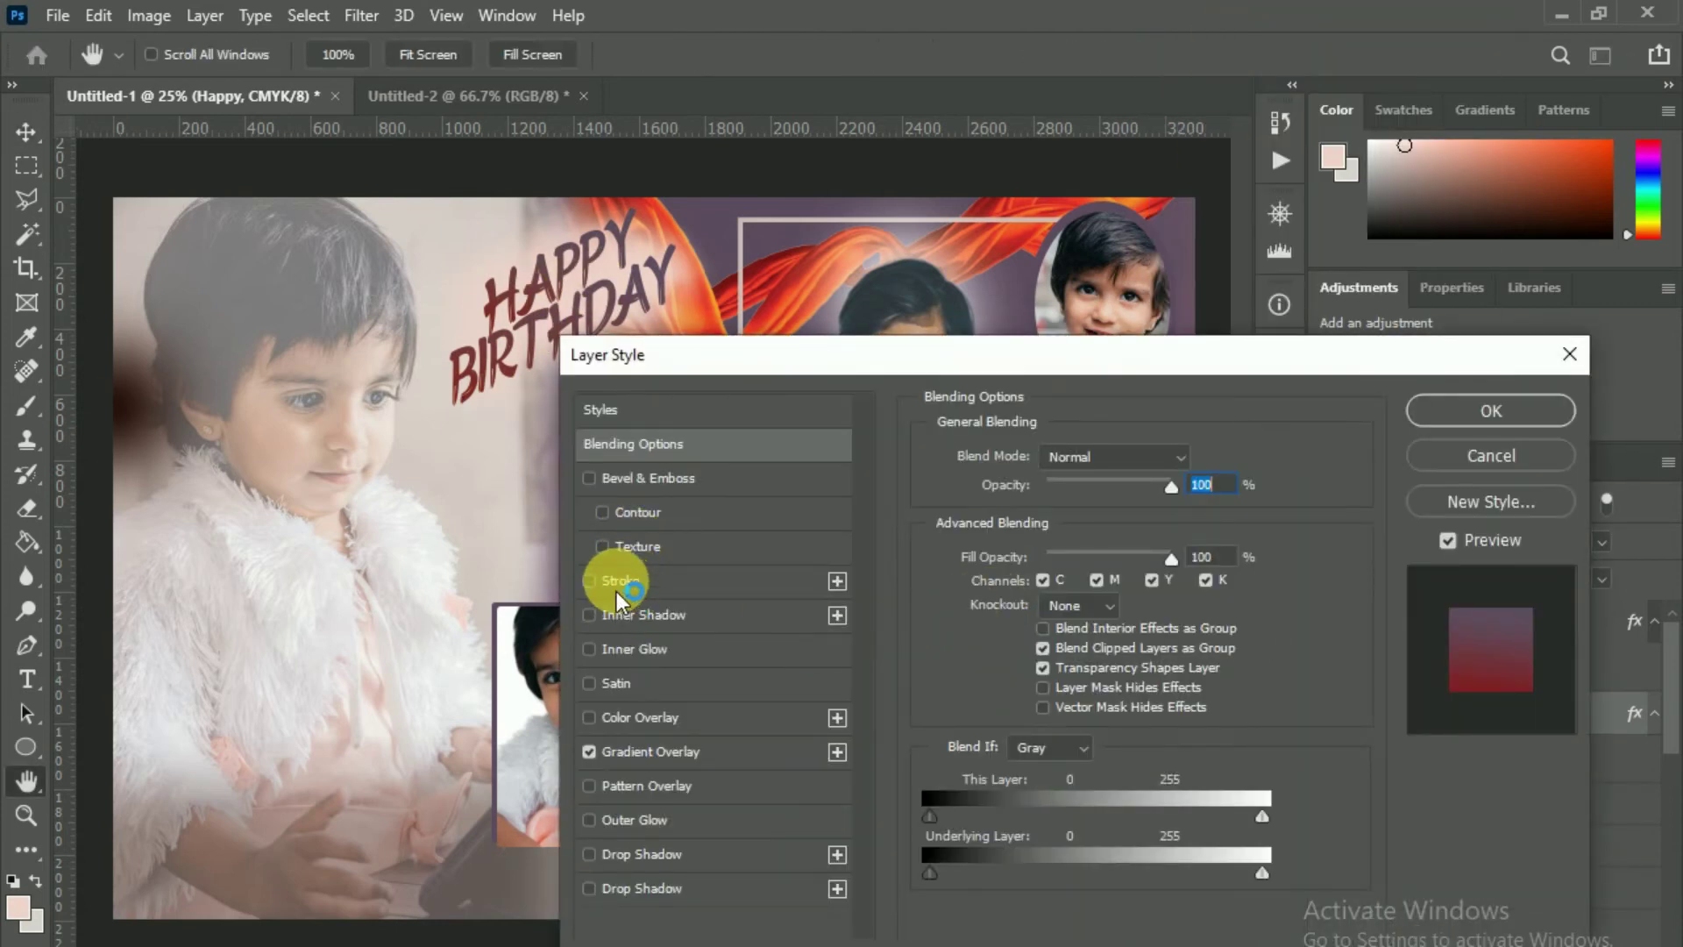
click(619, 582)
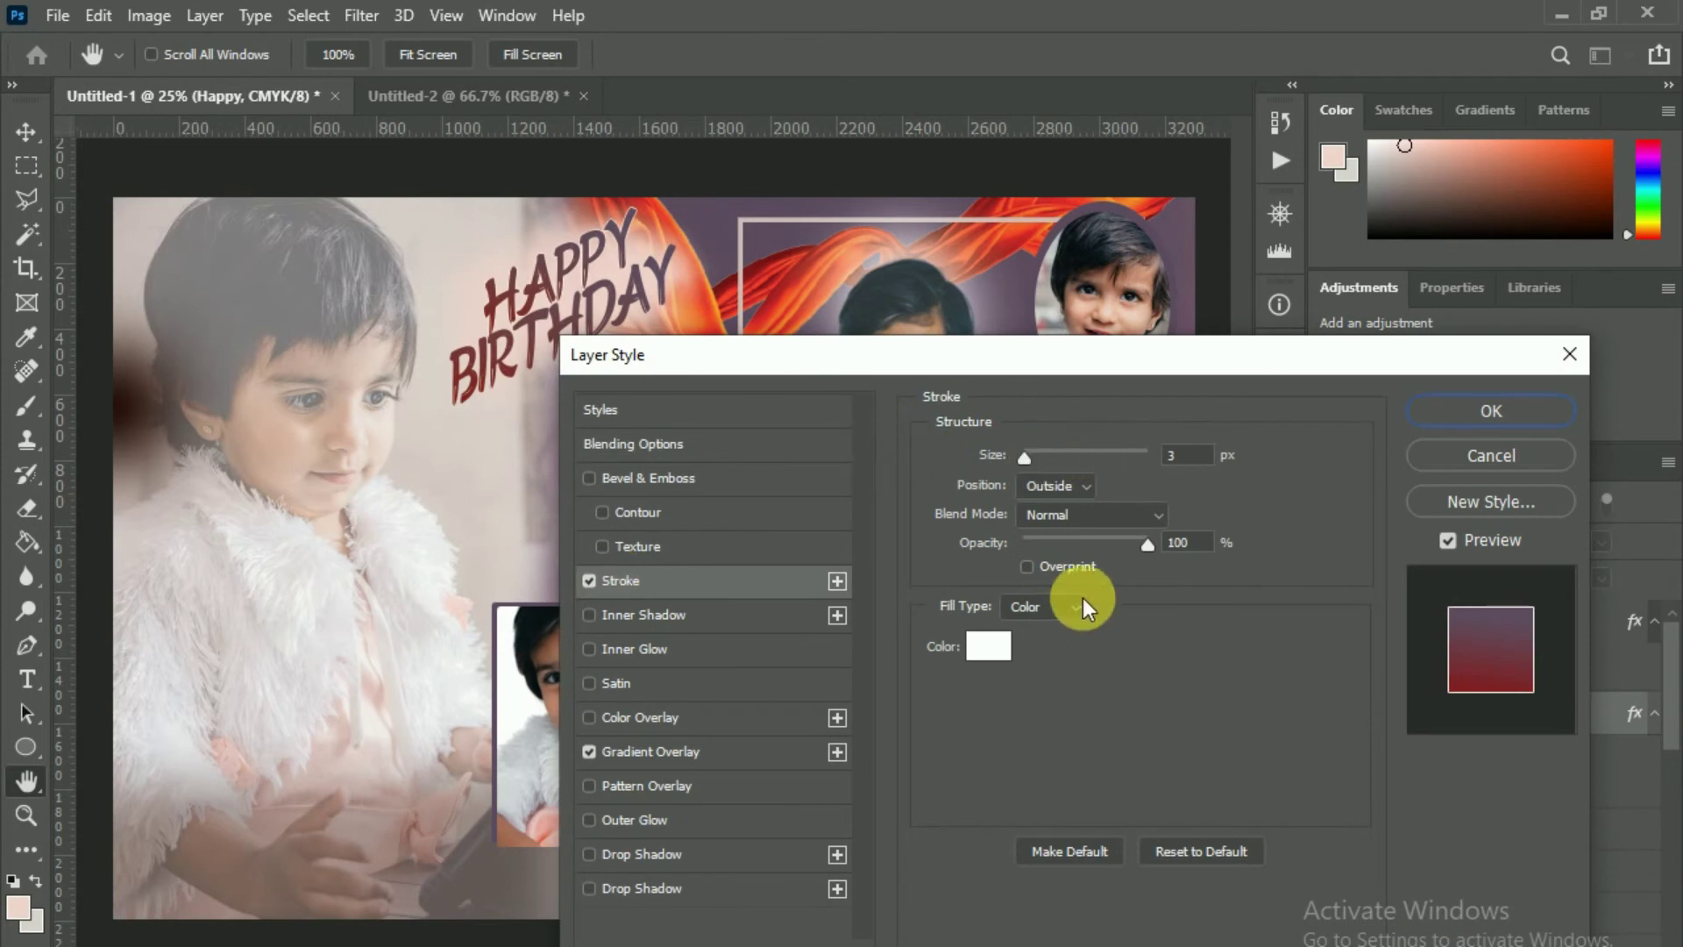
double_click(1188, 455)
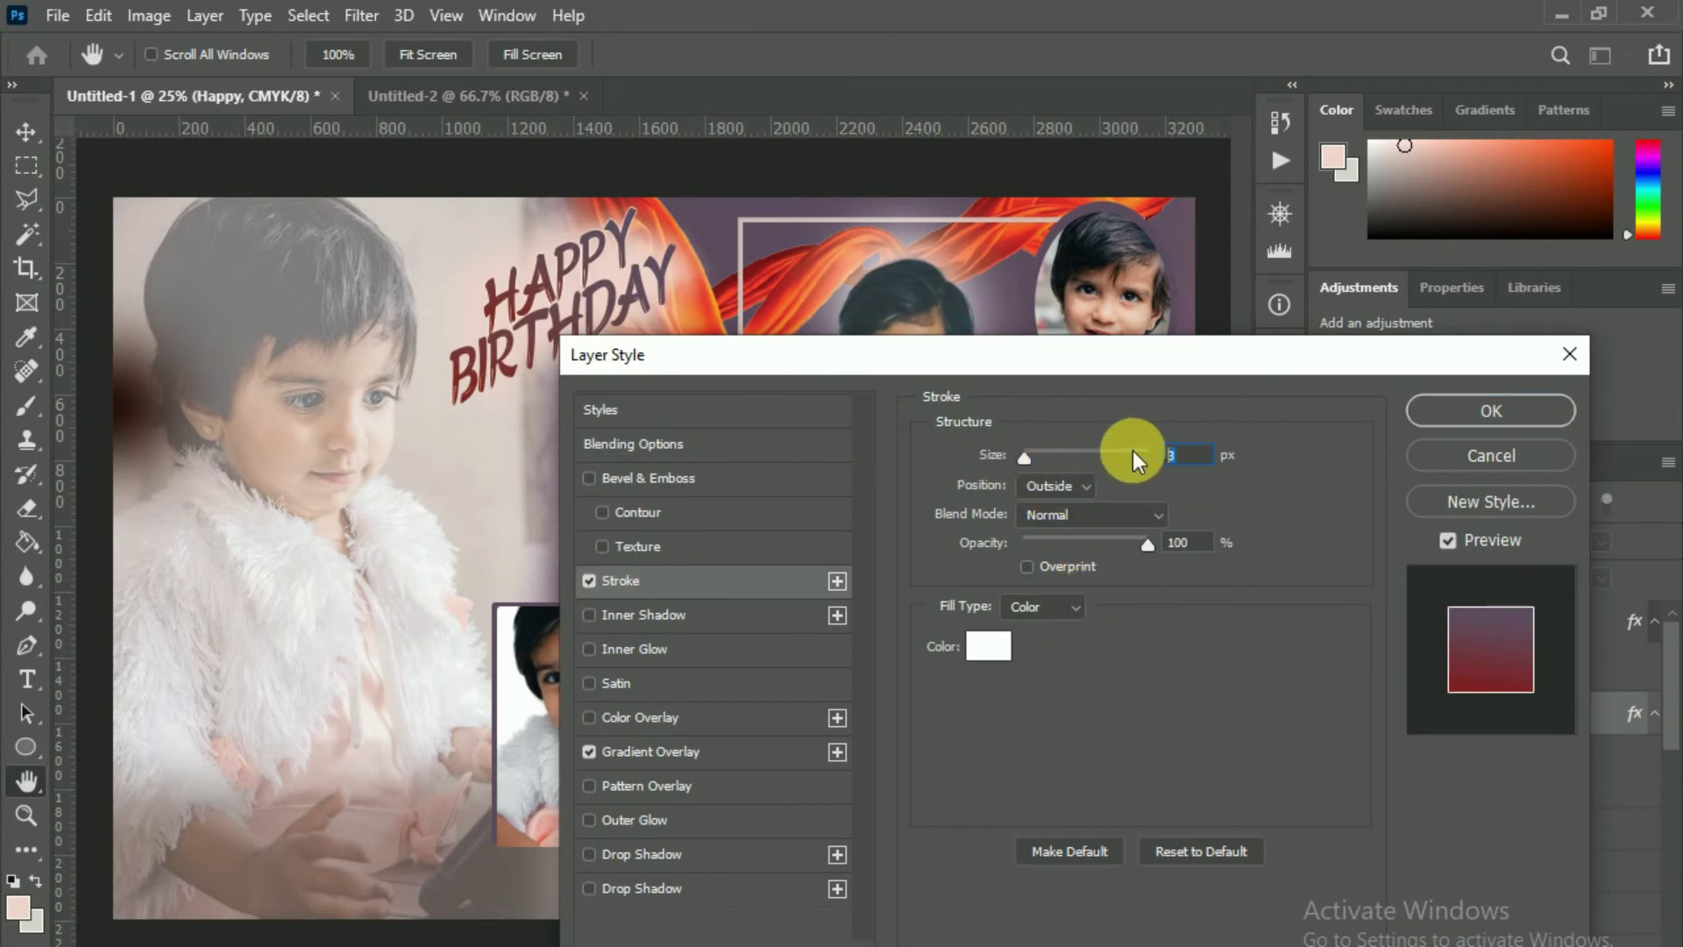
text(5)
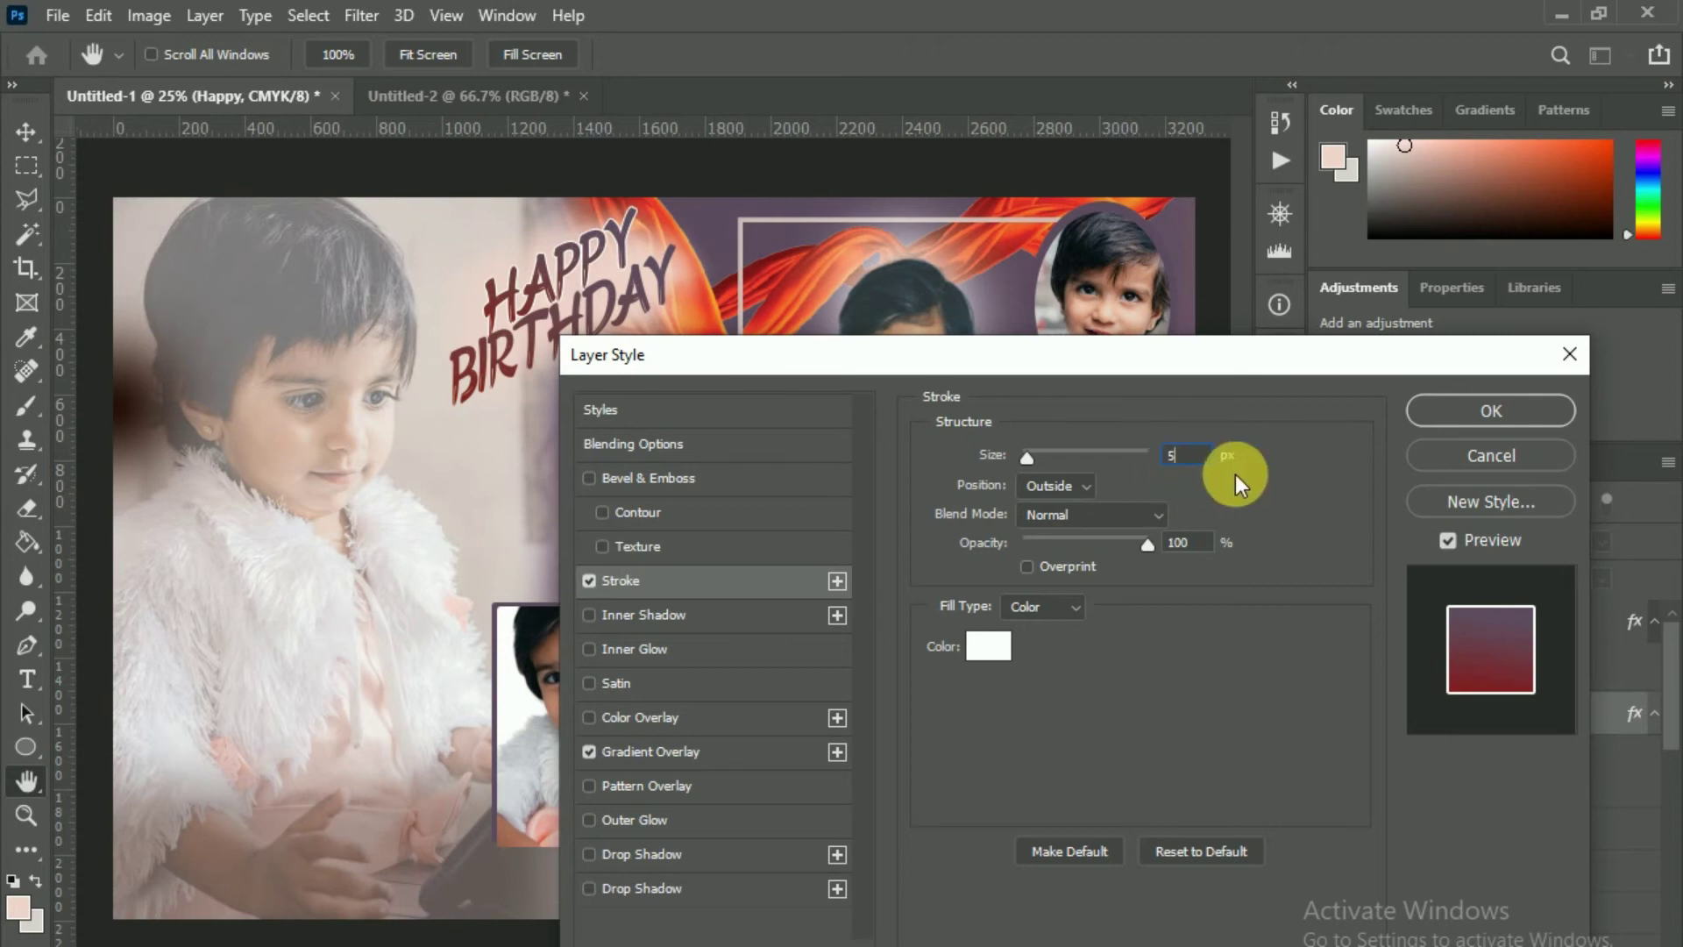
click(989, 647)
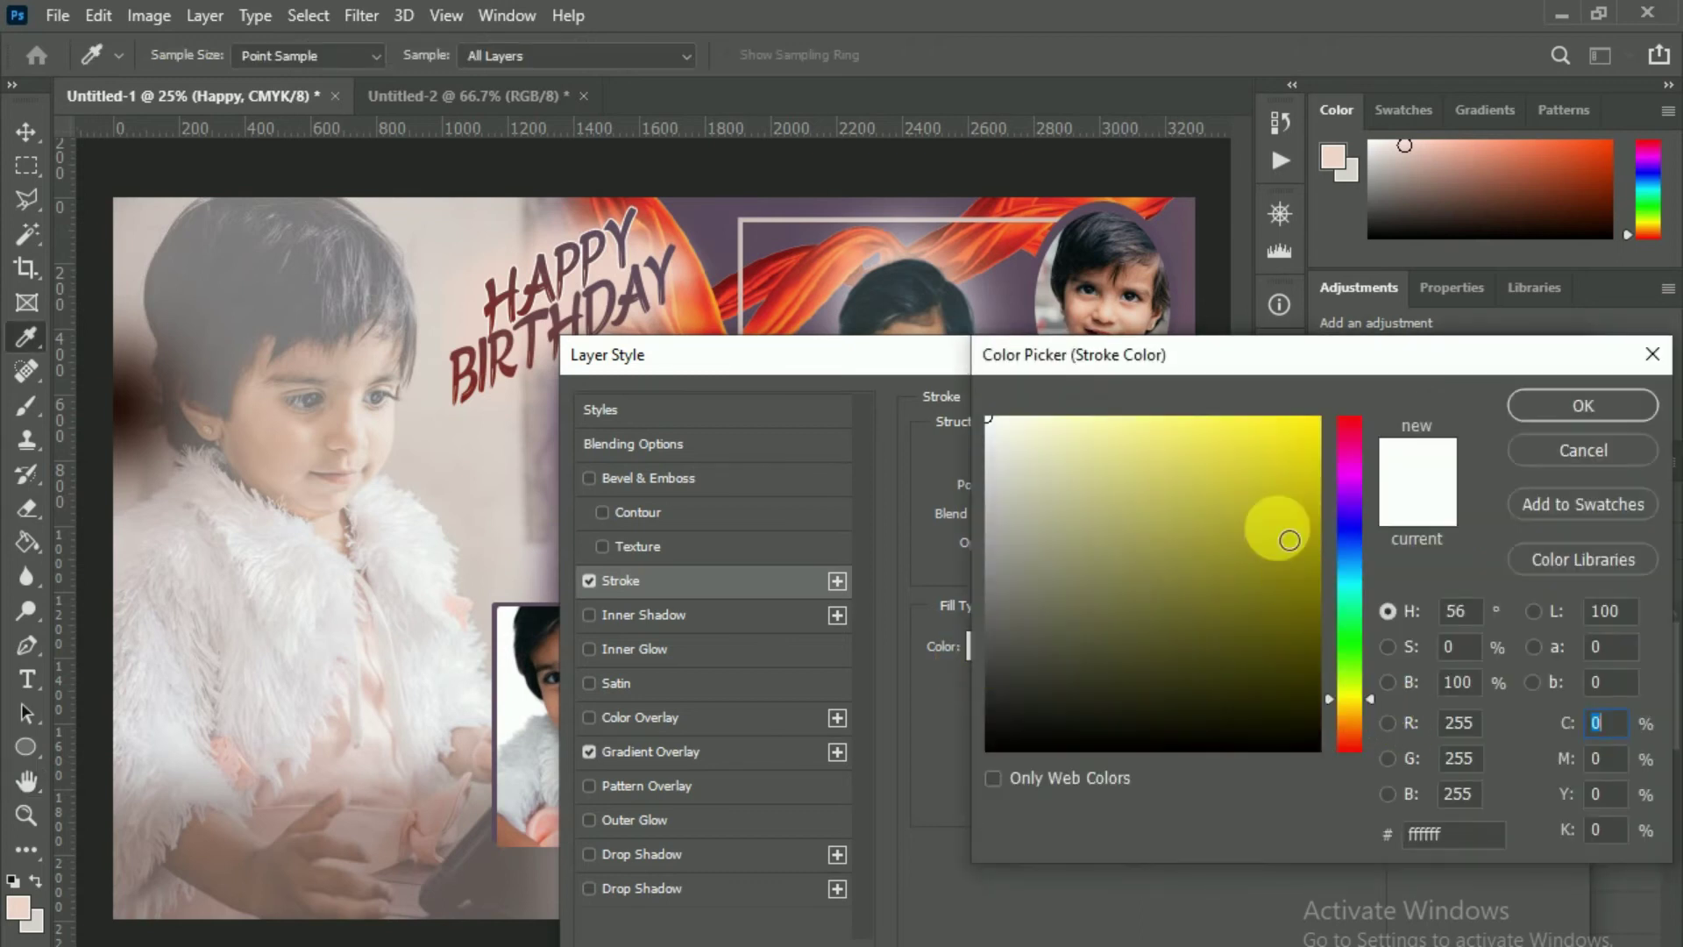
drag(1289, 540, 1366, 372)
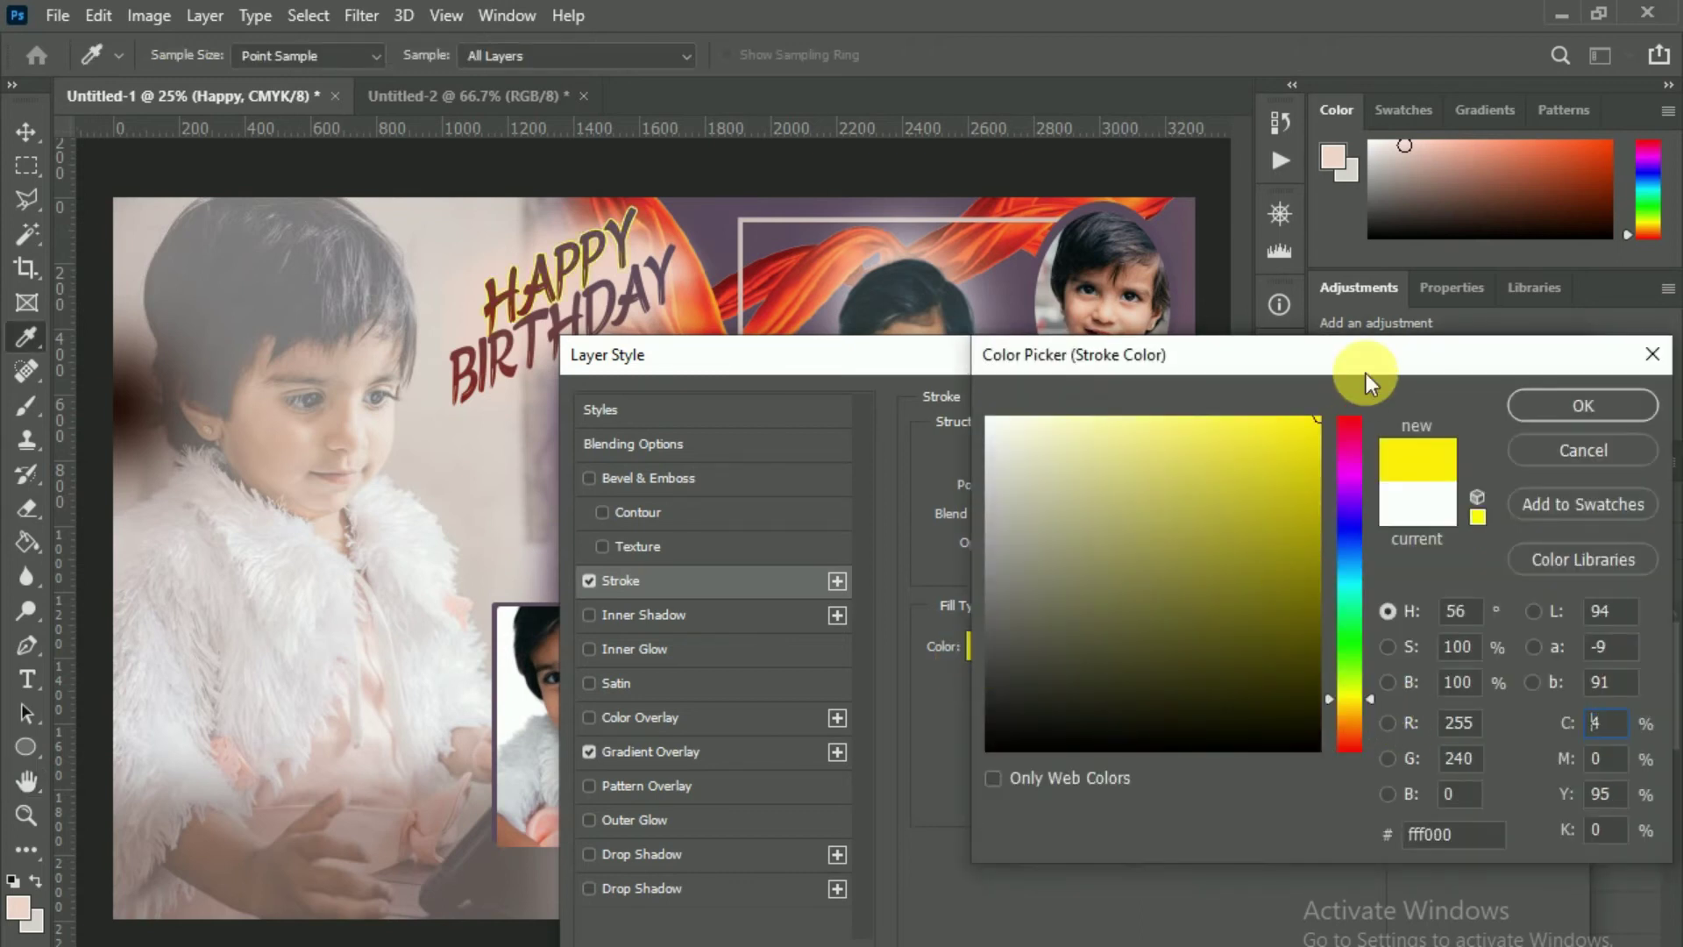
drag(1035, 426, 985, 413)
click(1531, 405)
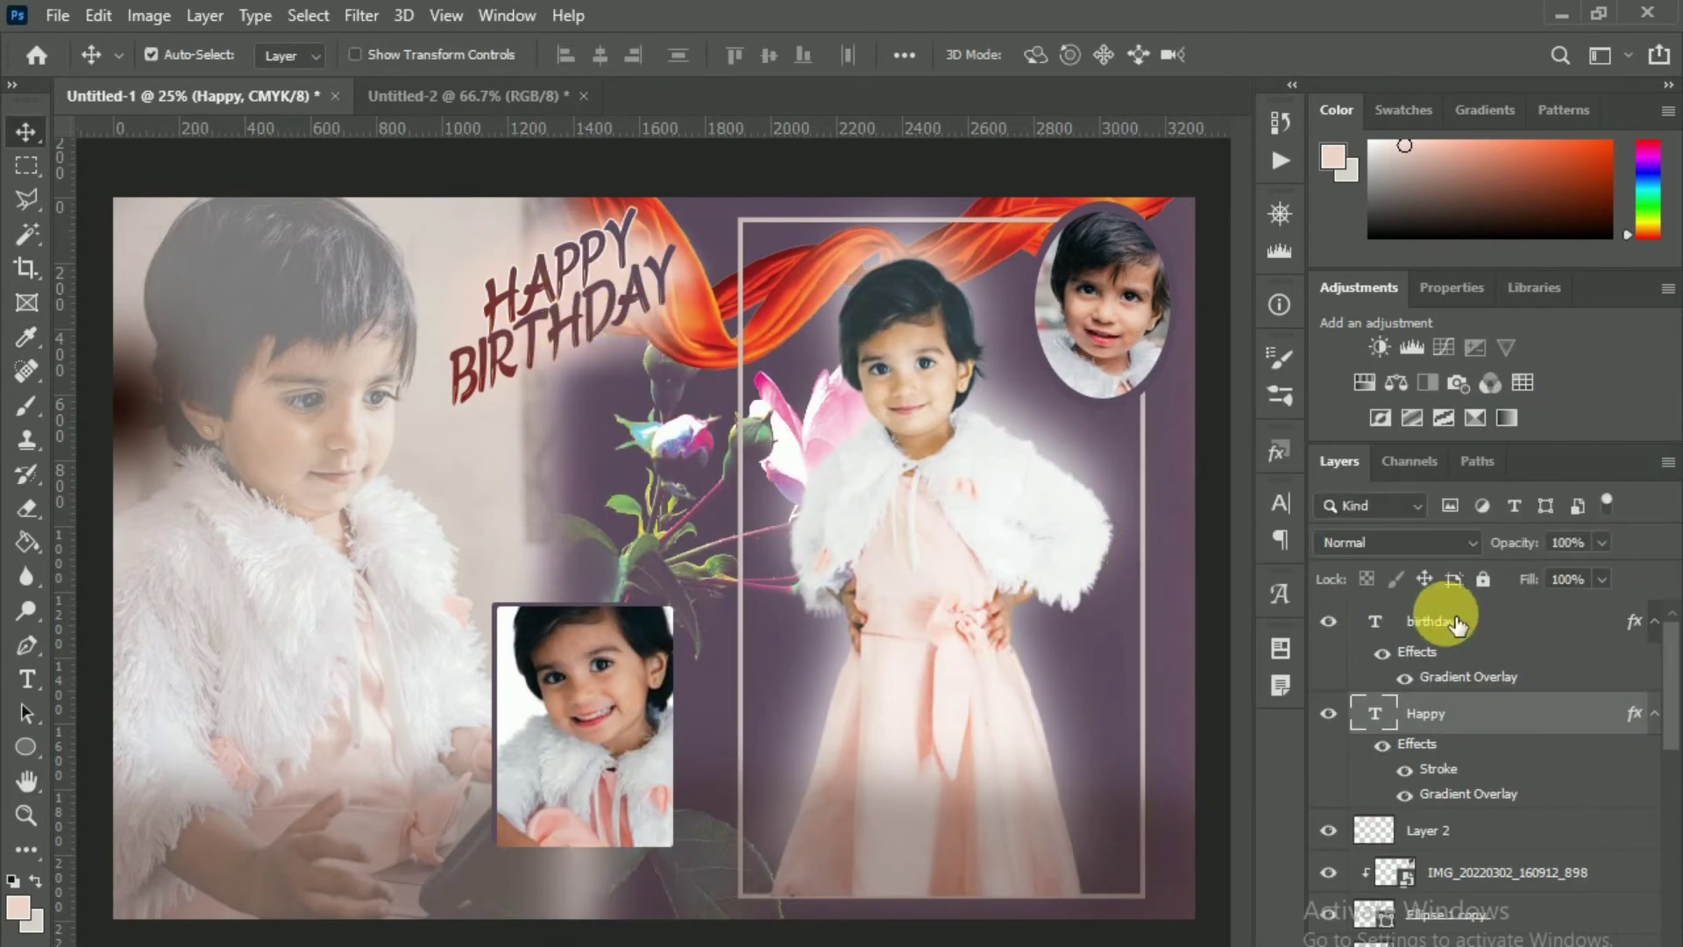
click(1431, 623)
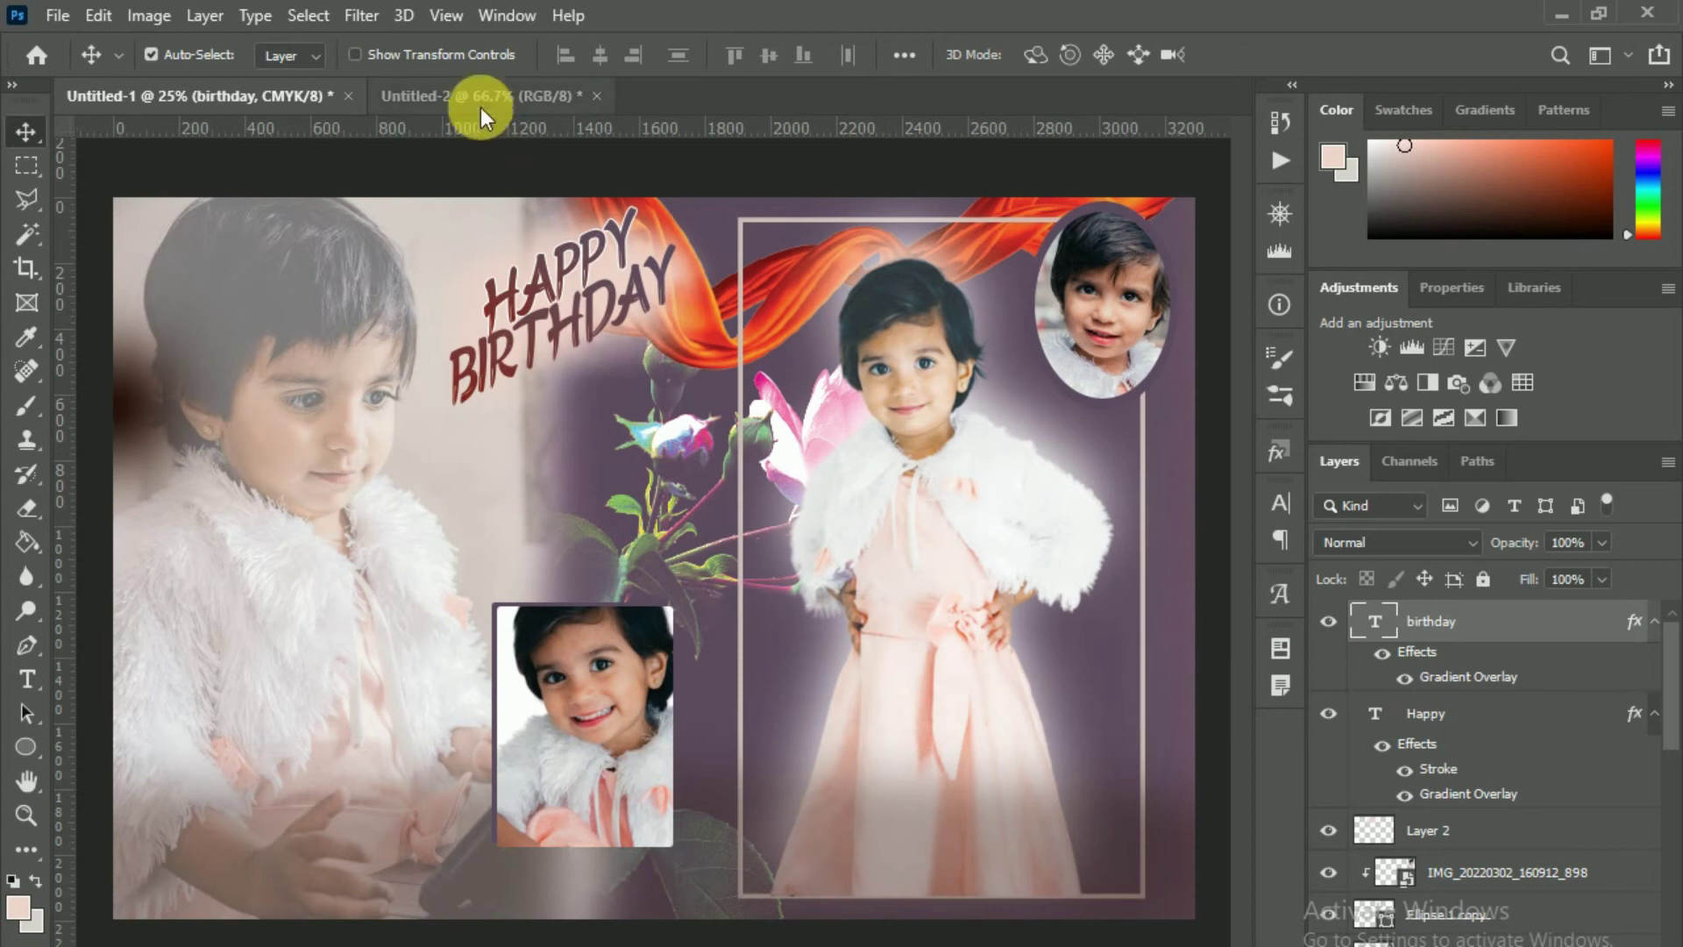
- Bring the AVNI text into the collage and enlarge it to about 137%
click(481, 97)
drag(688, 675, 526, 473)
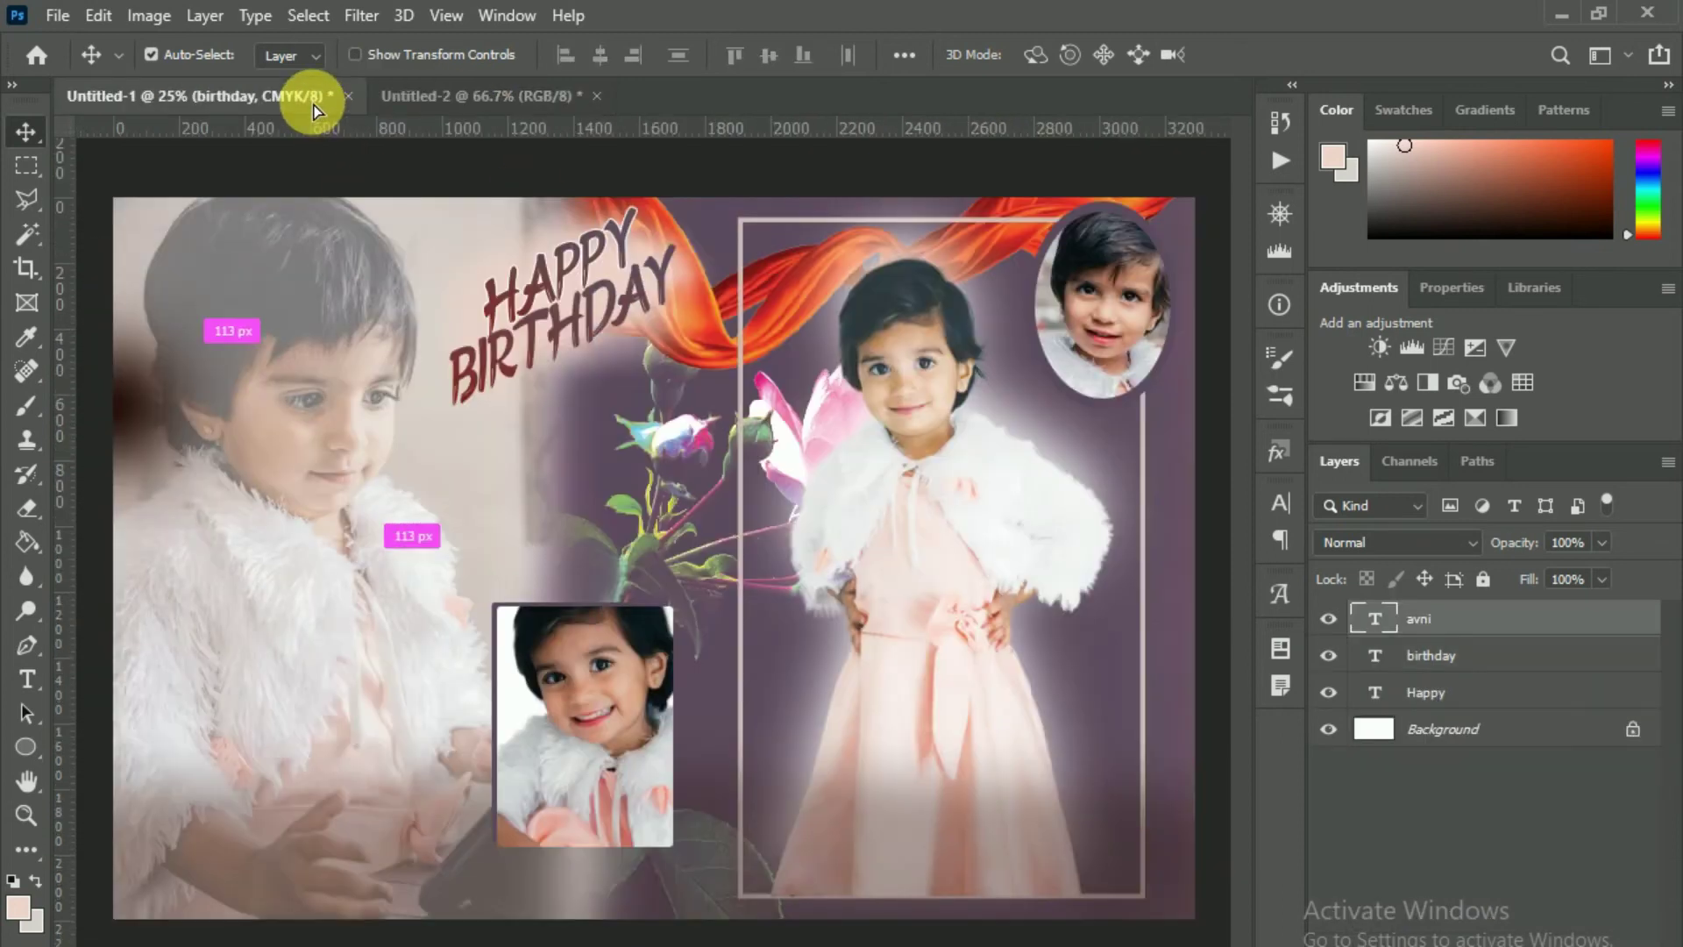
key(ctrl+t)
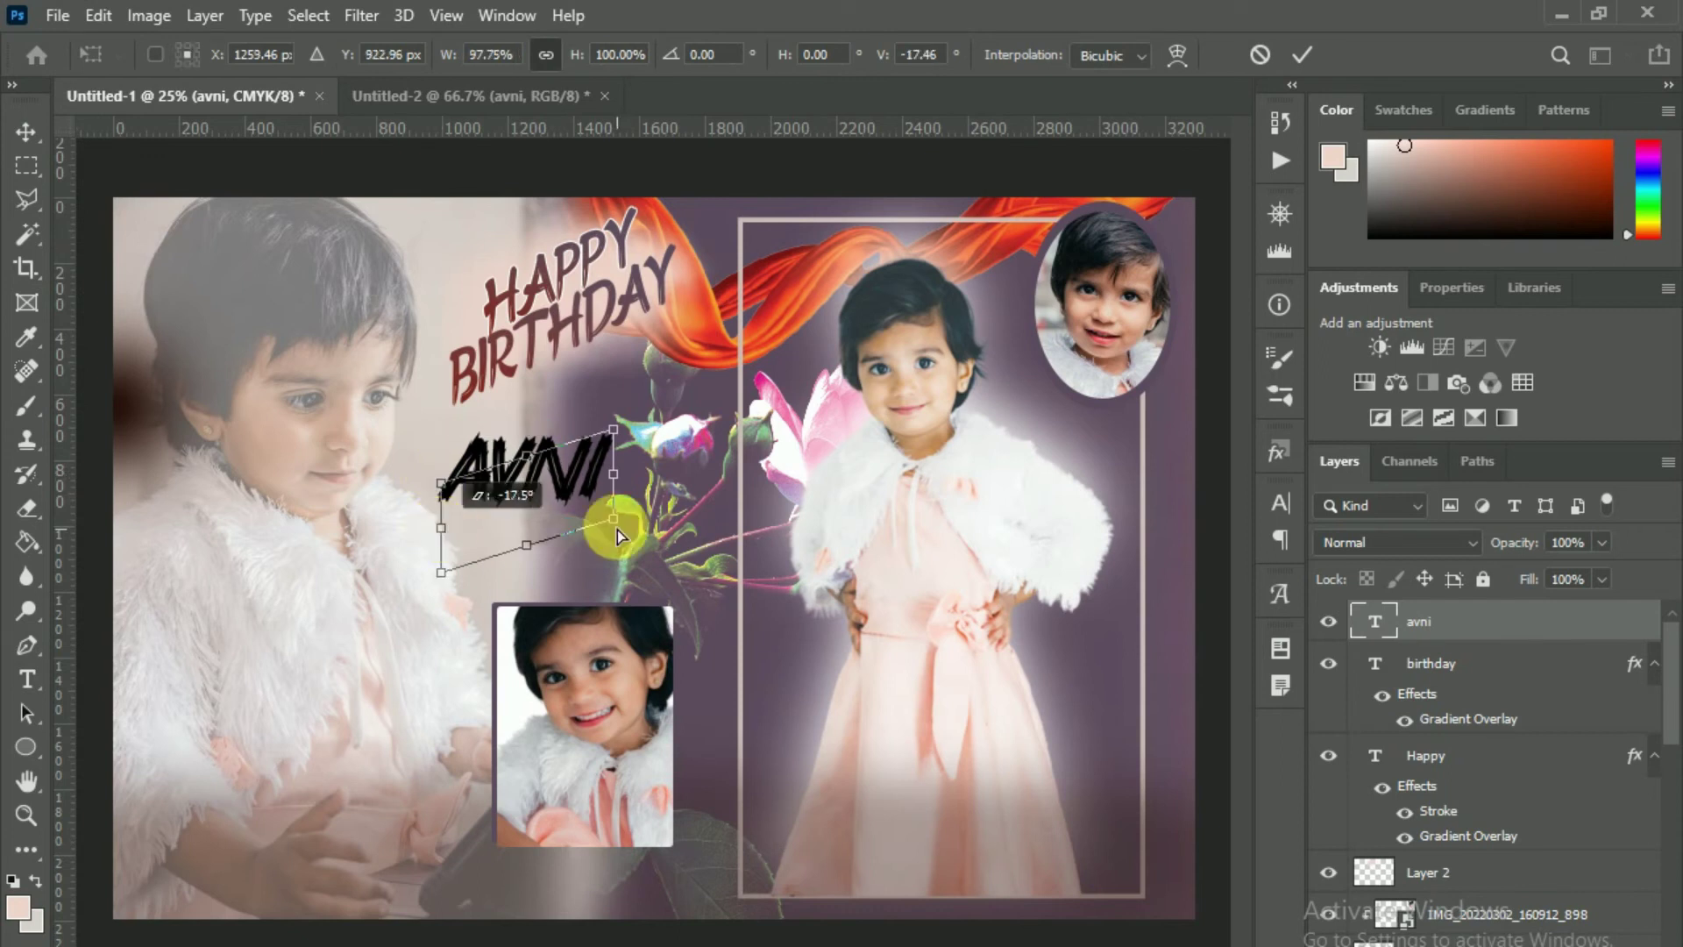
drag(613, 430, 681, 372)
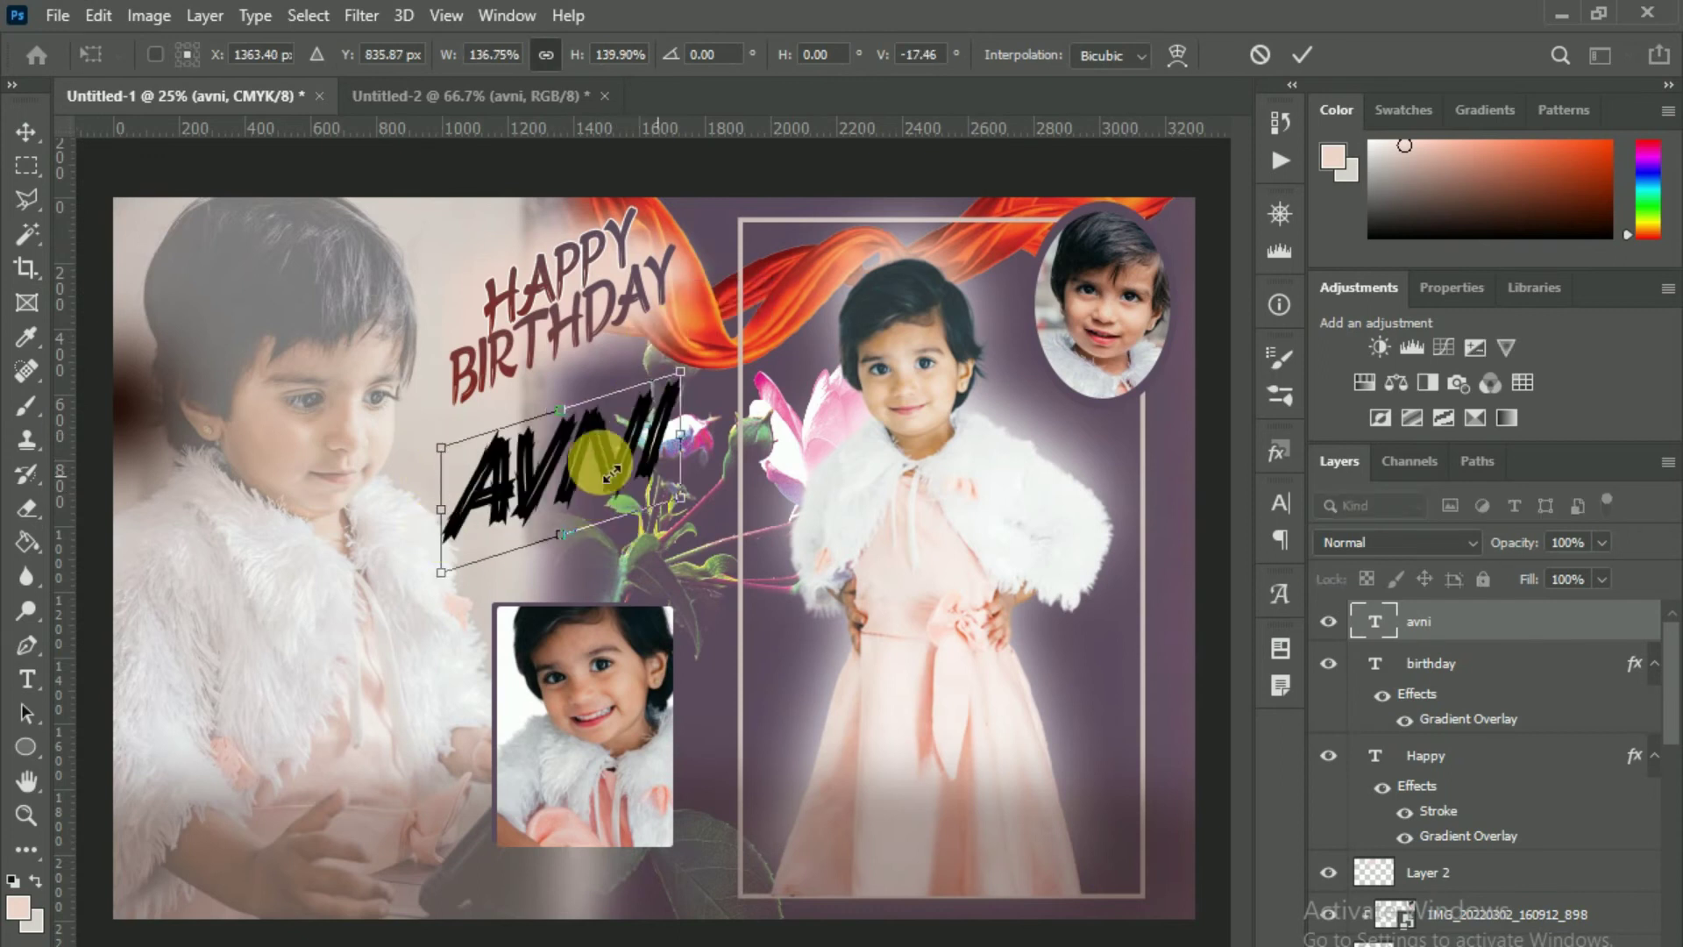
key(Return)
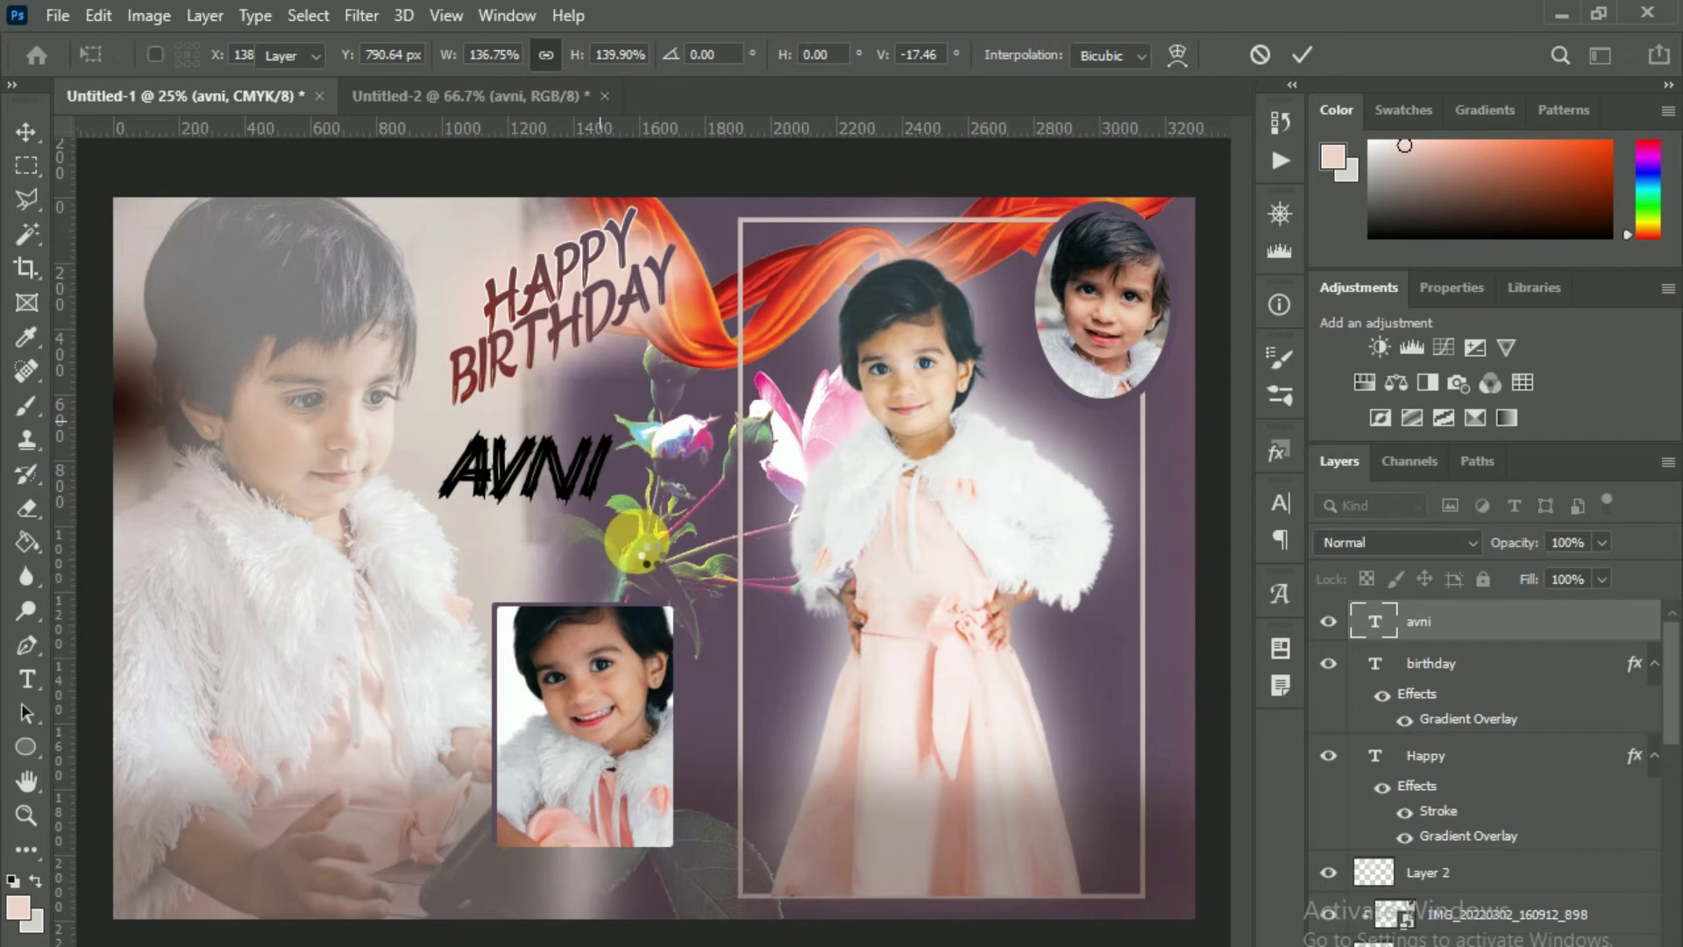
- Nudge the AVNI title slightly up and left, with Auto-Select turned on
drag(633, 454, 621, 443)
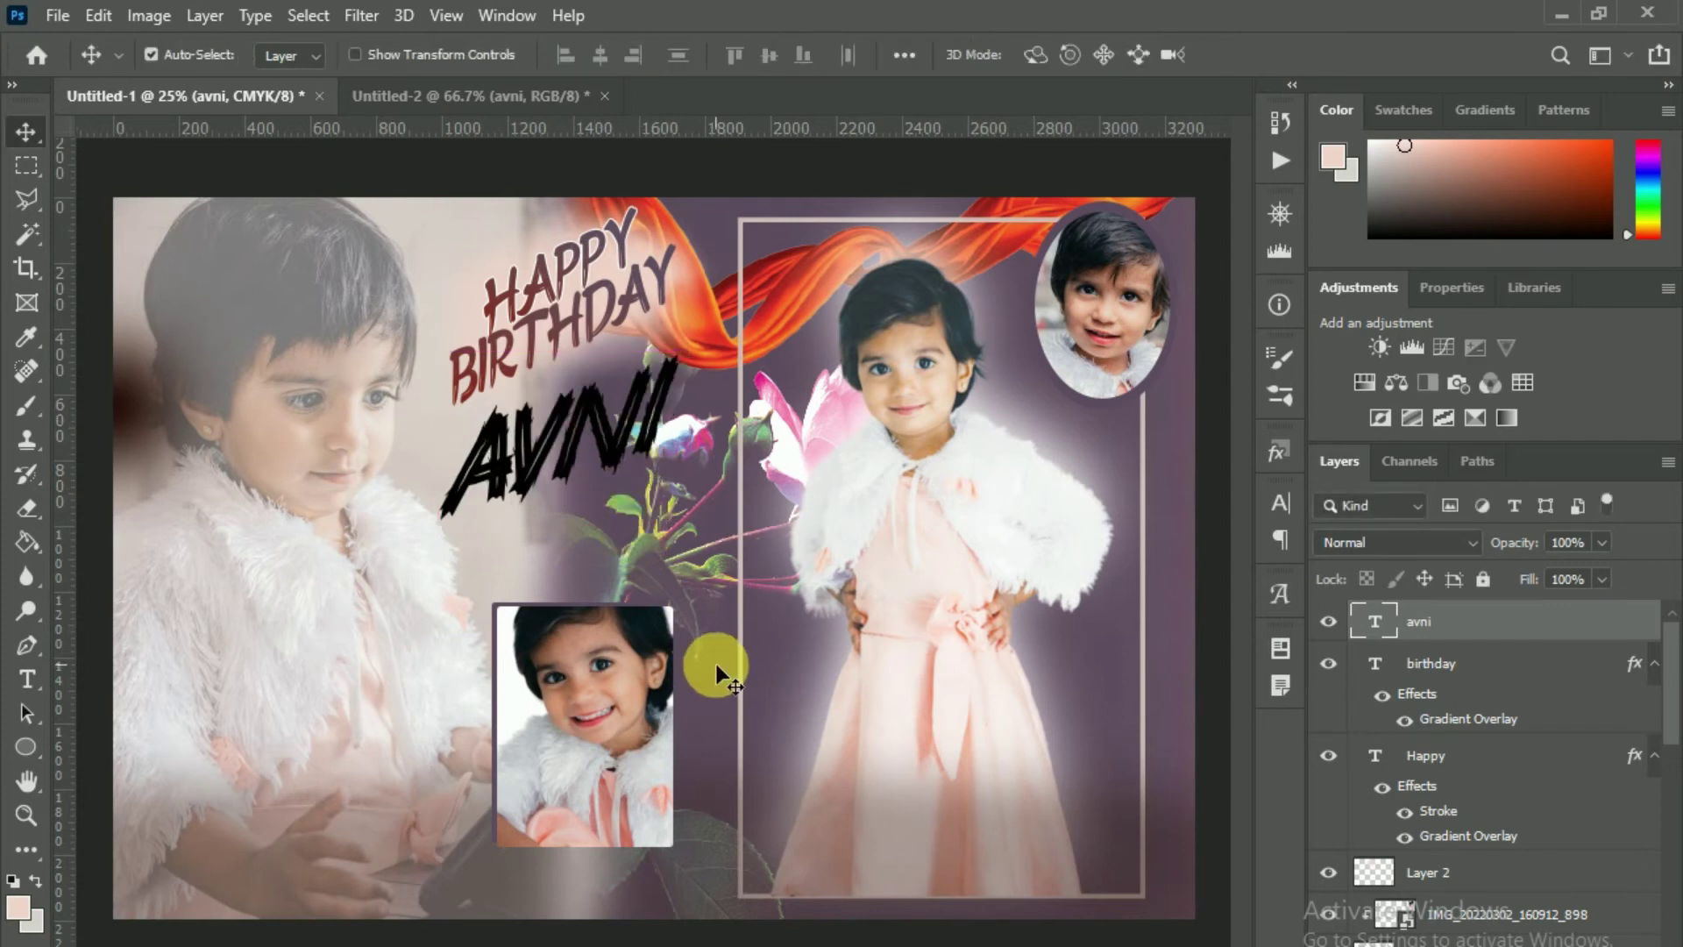
key(ctrl)
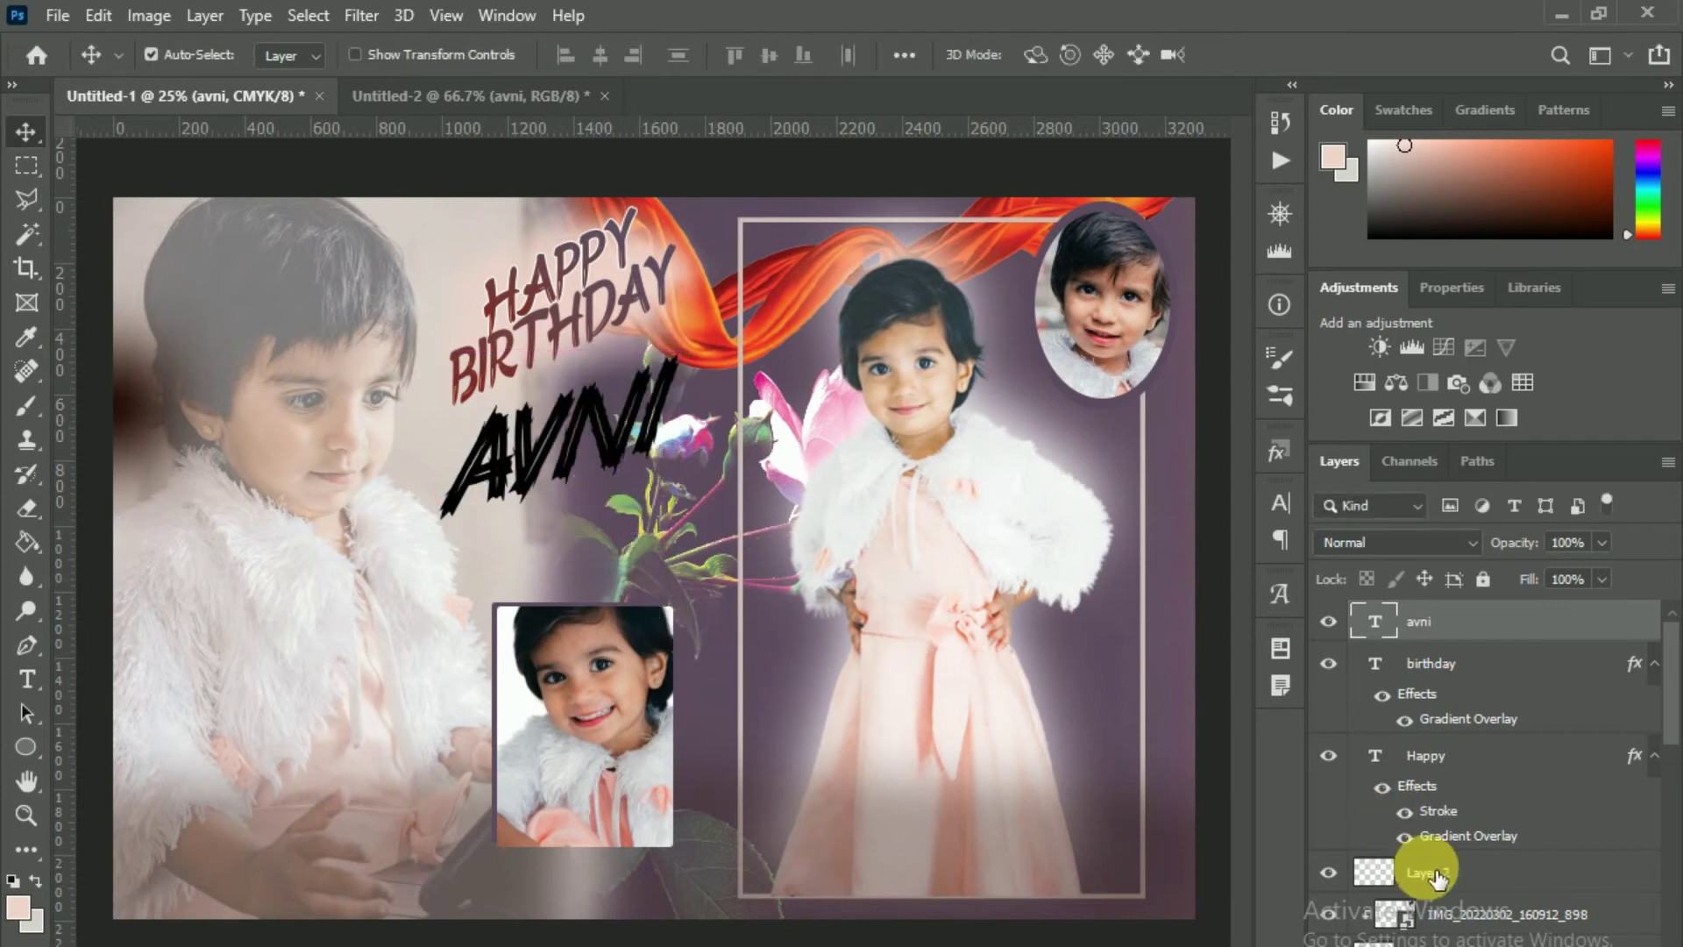
right_click(1502, 653)
- Add a Gradient Overlay to AVNI and try the Pastels gradient presets
click(1207, 41)
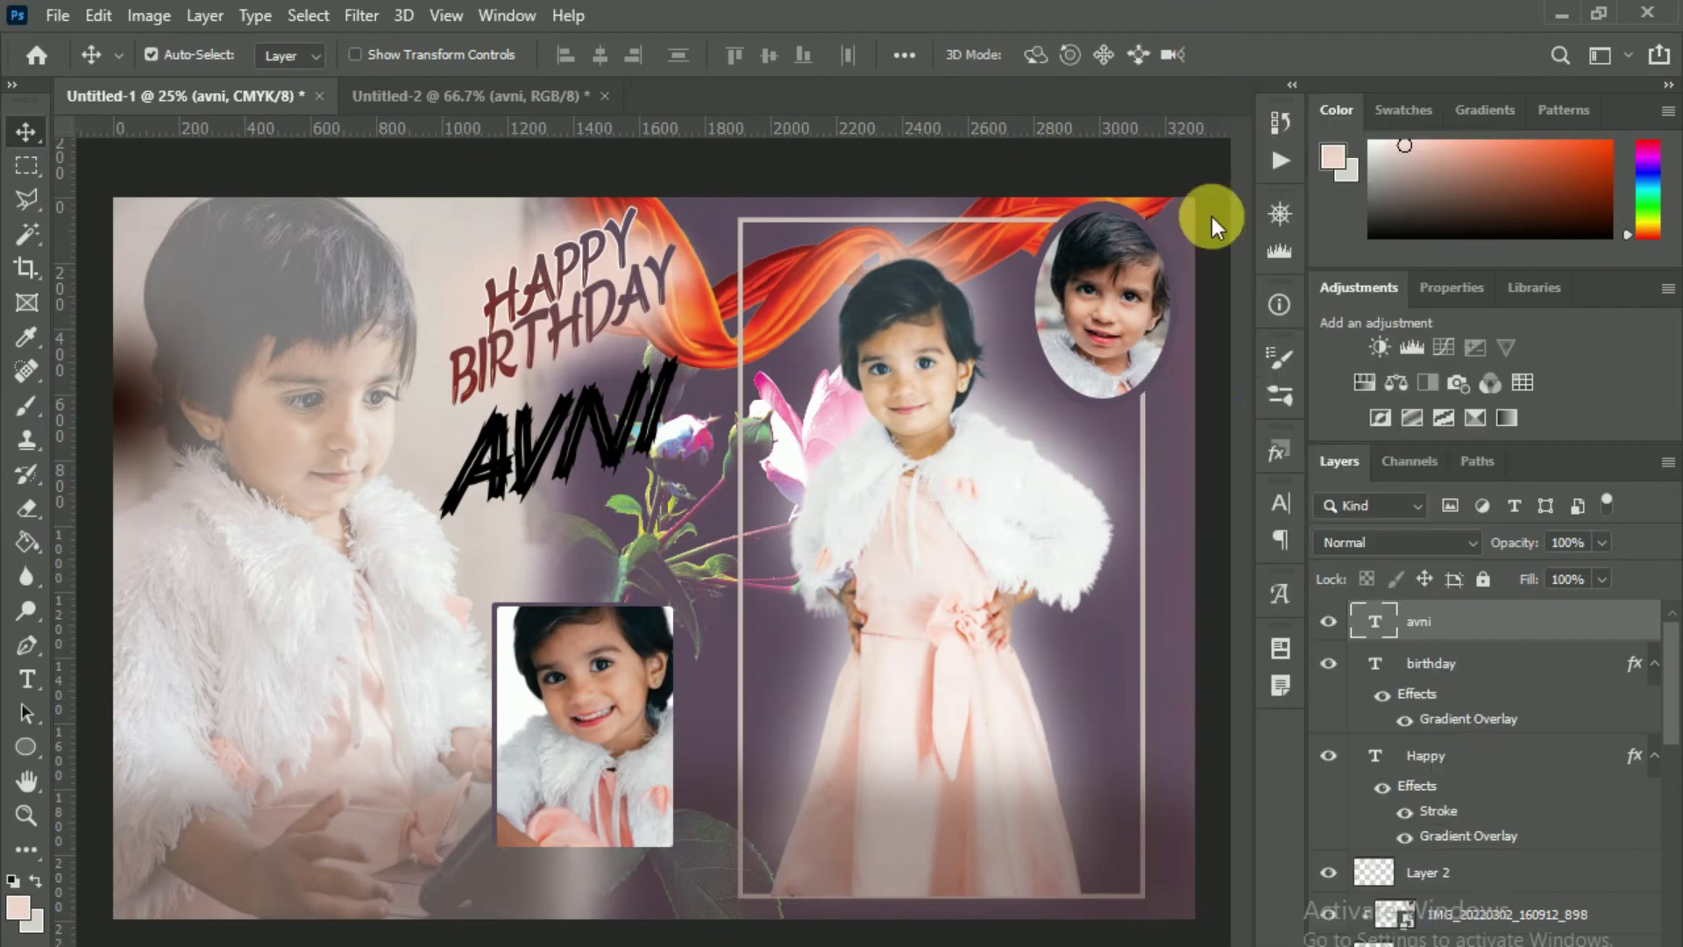
drag(959, 403, 1233, 288)
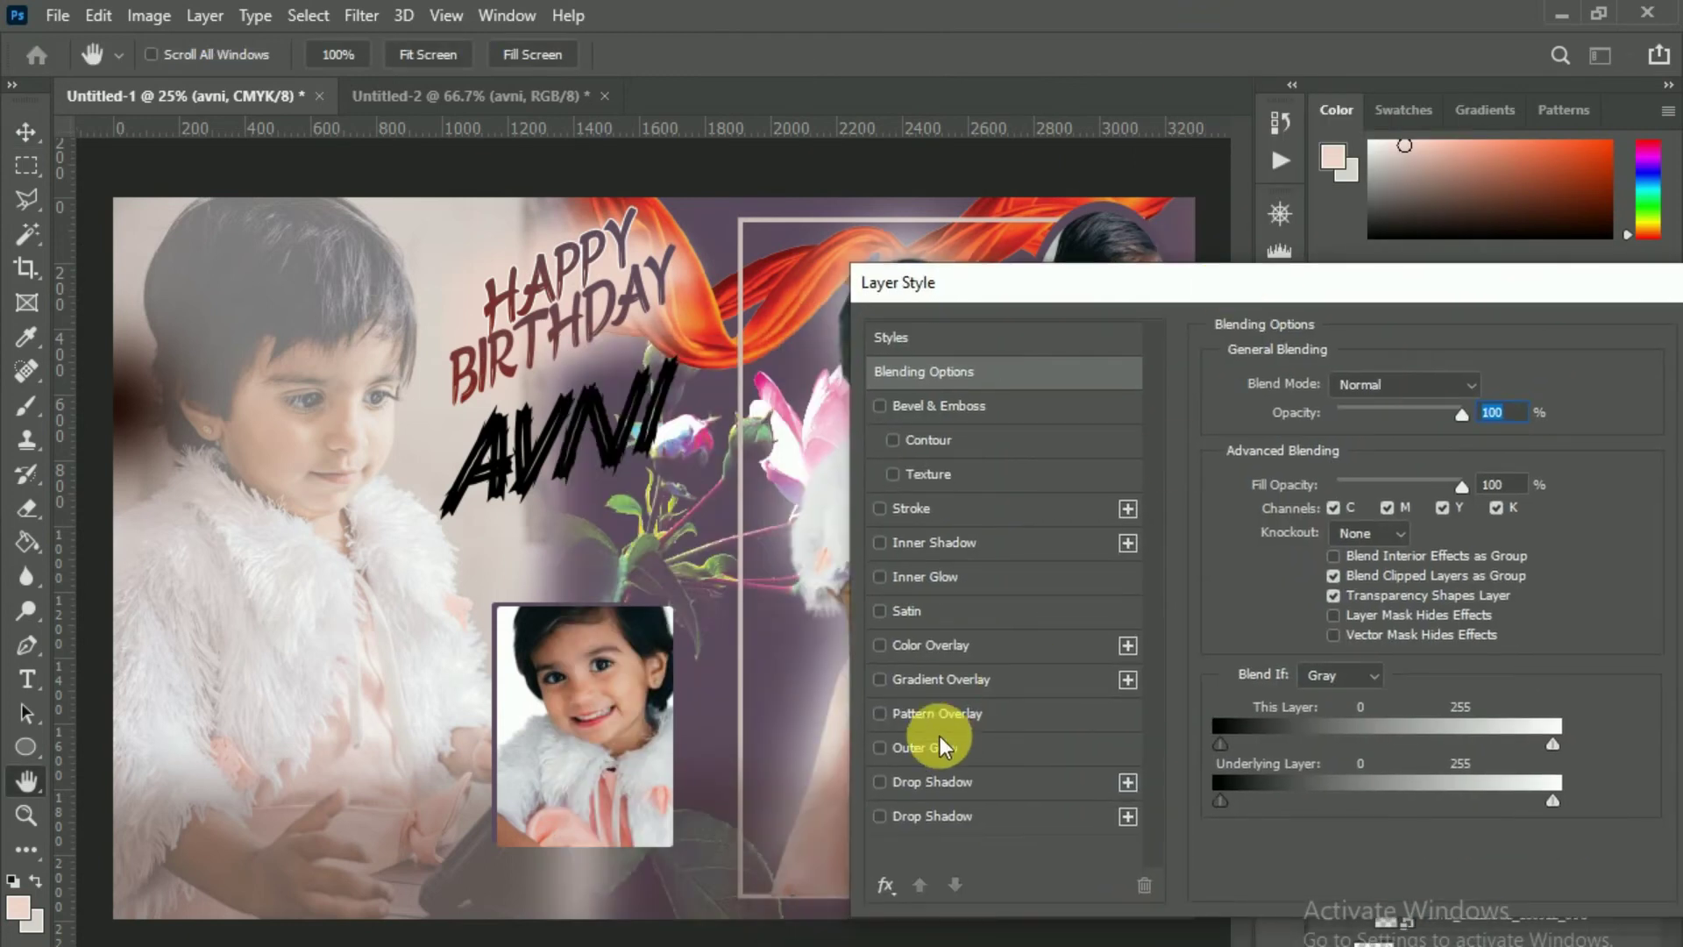
click(922, 681)
click(1459, 446)
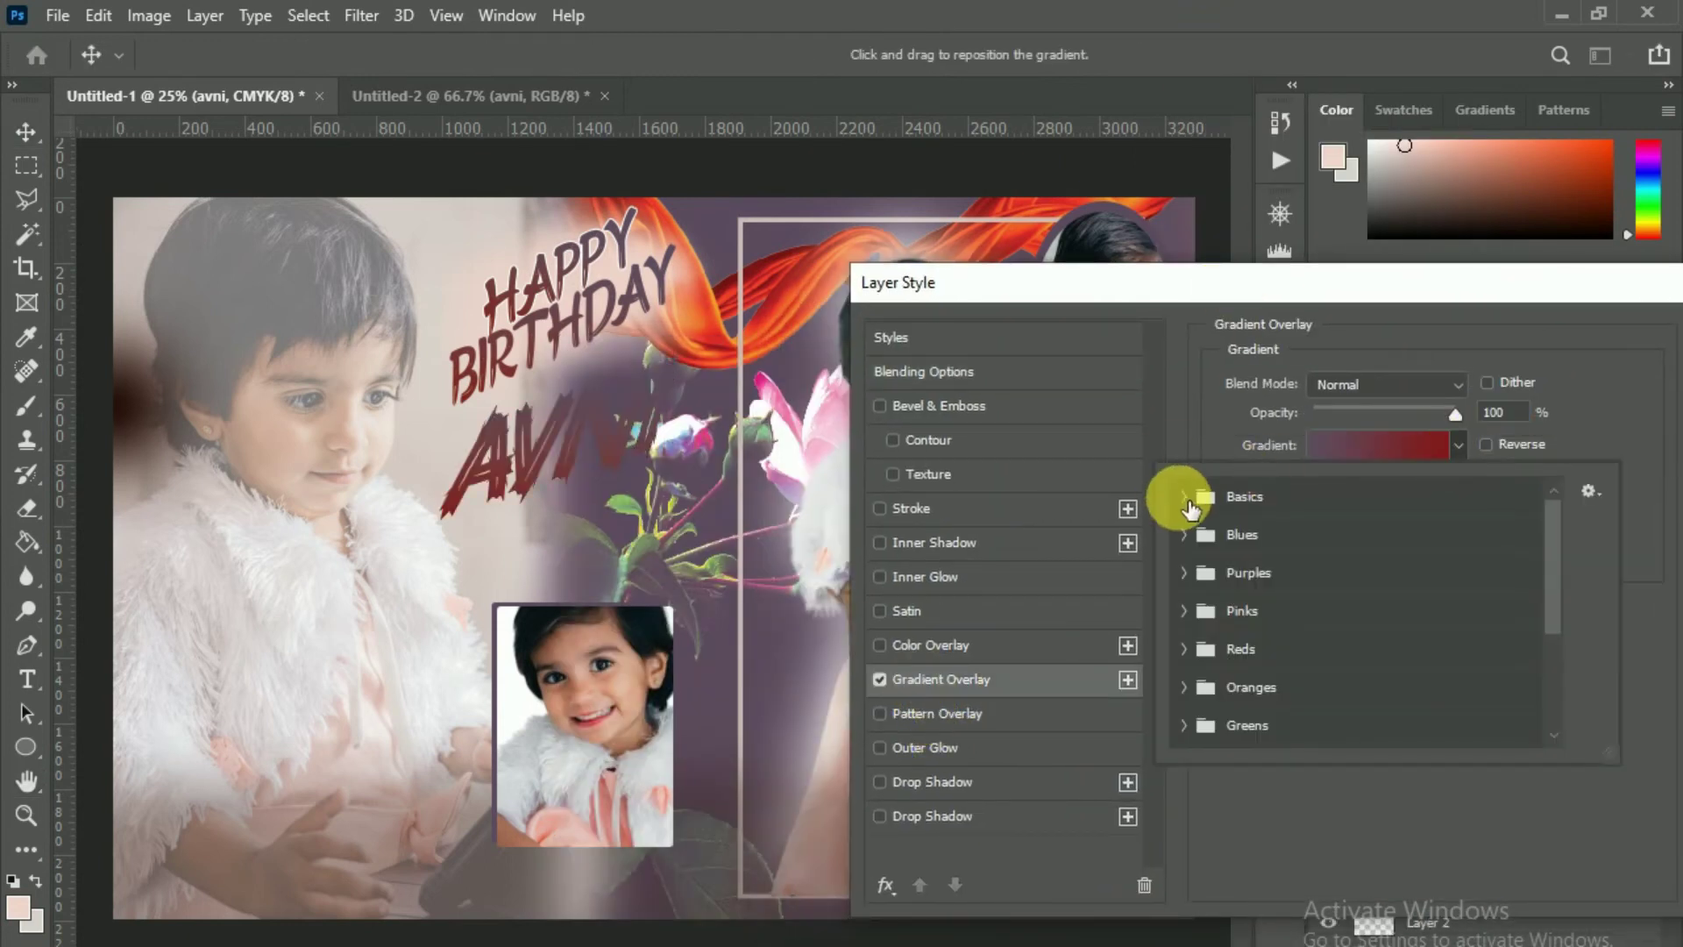
scroll(1213, 740, down, 3)
scroll(1214, 669, down, 2)
click(1183, 728)
click(1184, 691)
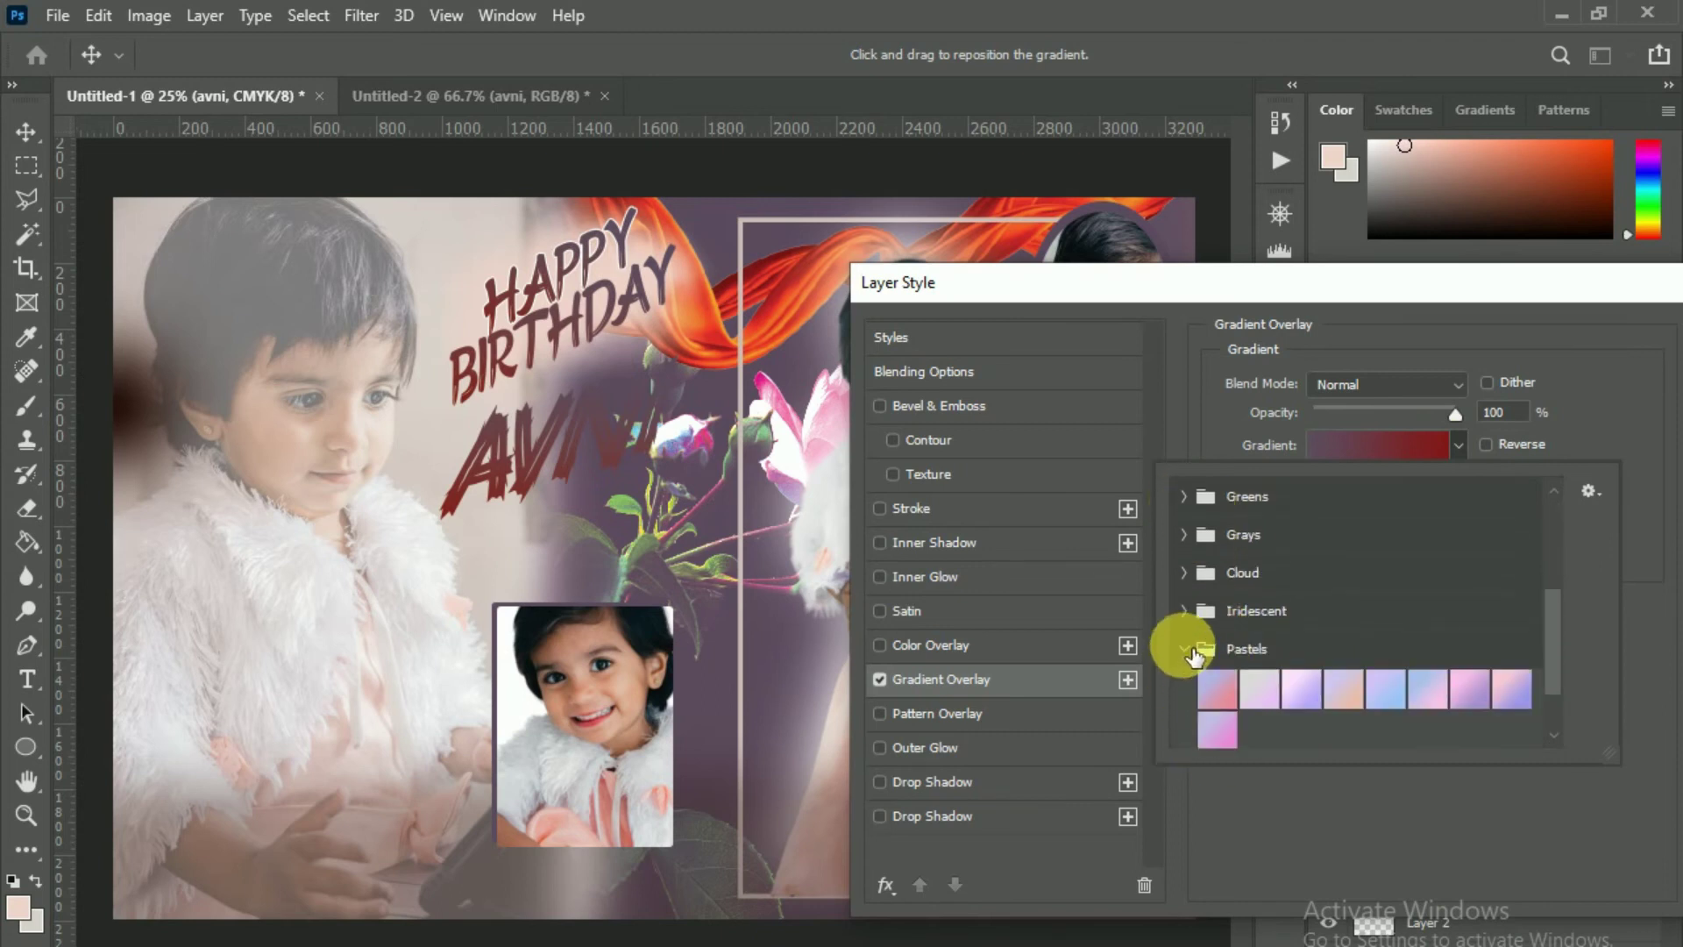
click(1386, 688)
click(1515, 702)
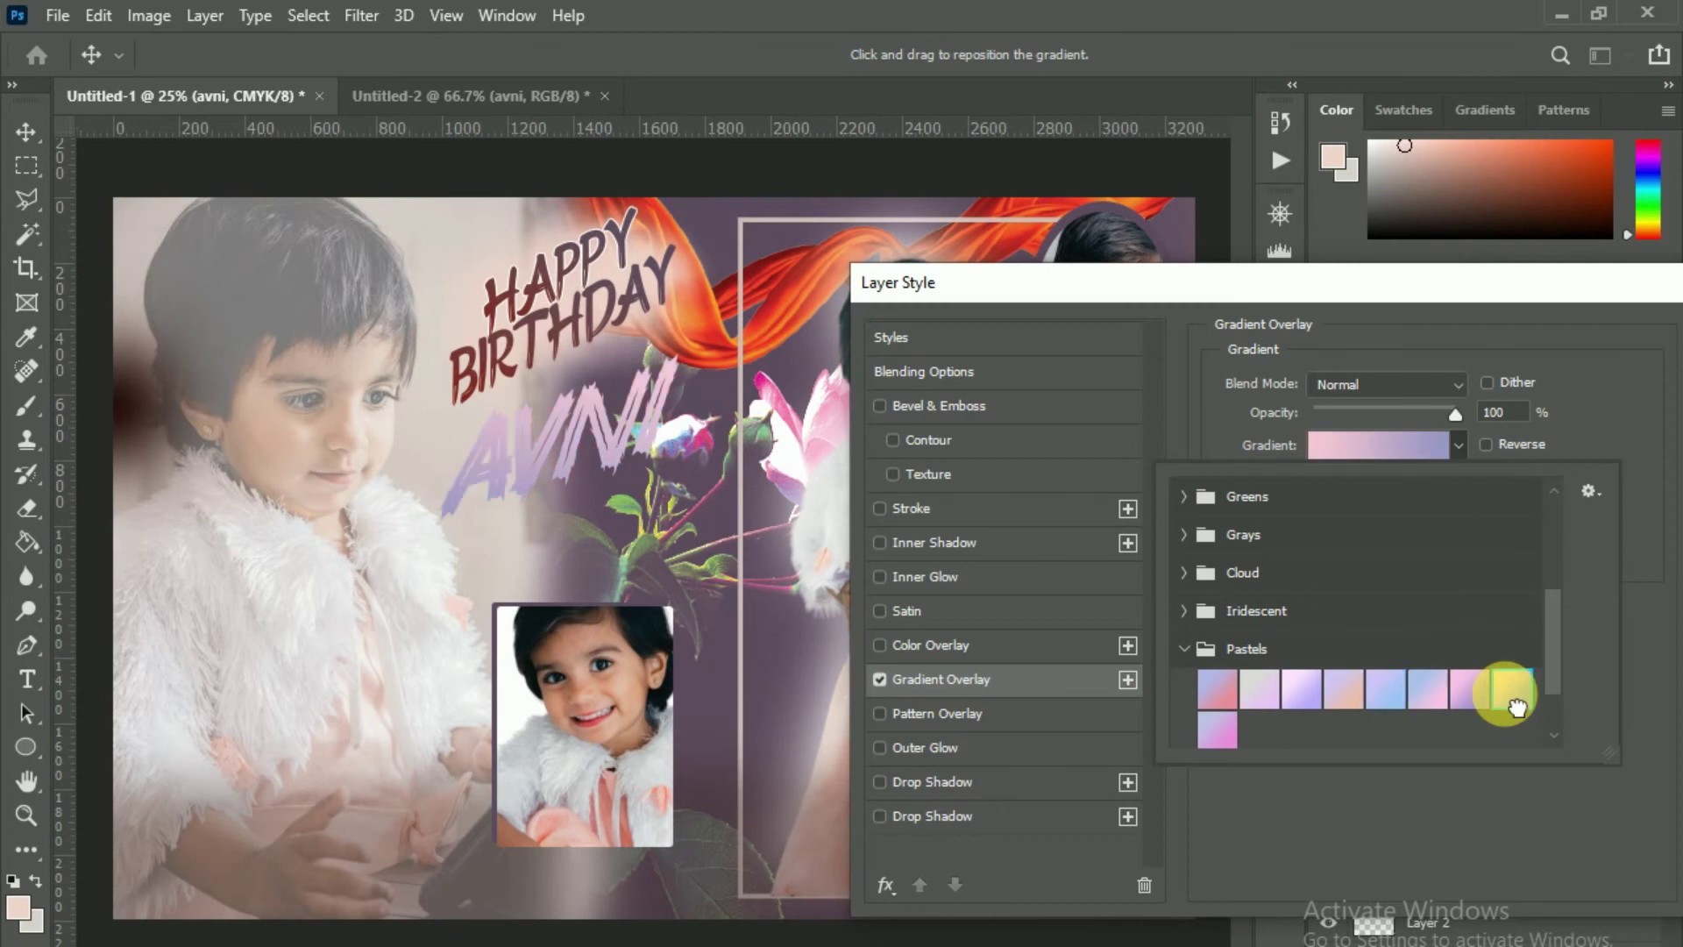
click(1215, 688)
- Try Iridescent, Greens and Oranges gradient presets on the AVNI title
click(1184, 611)
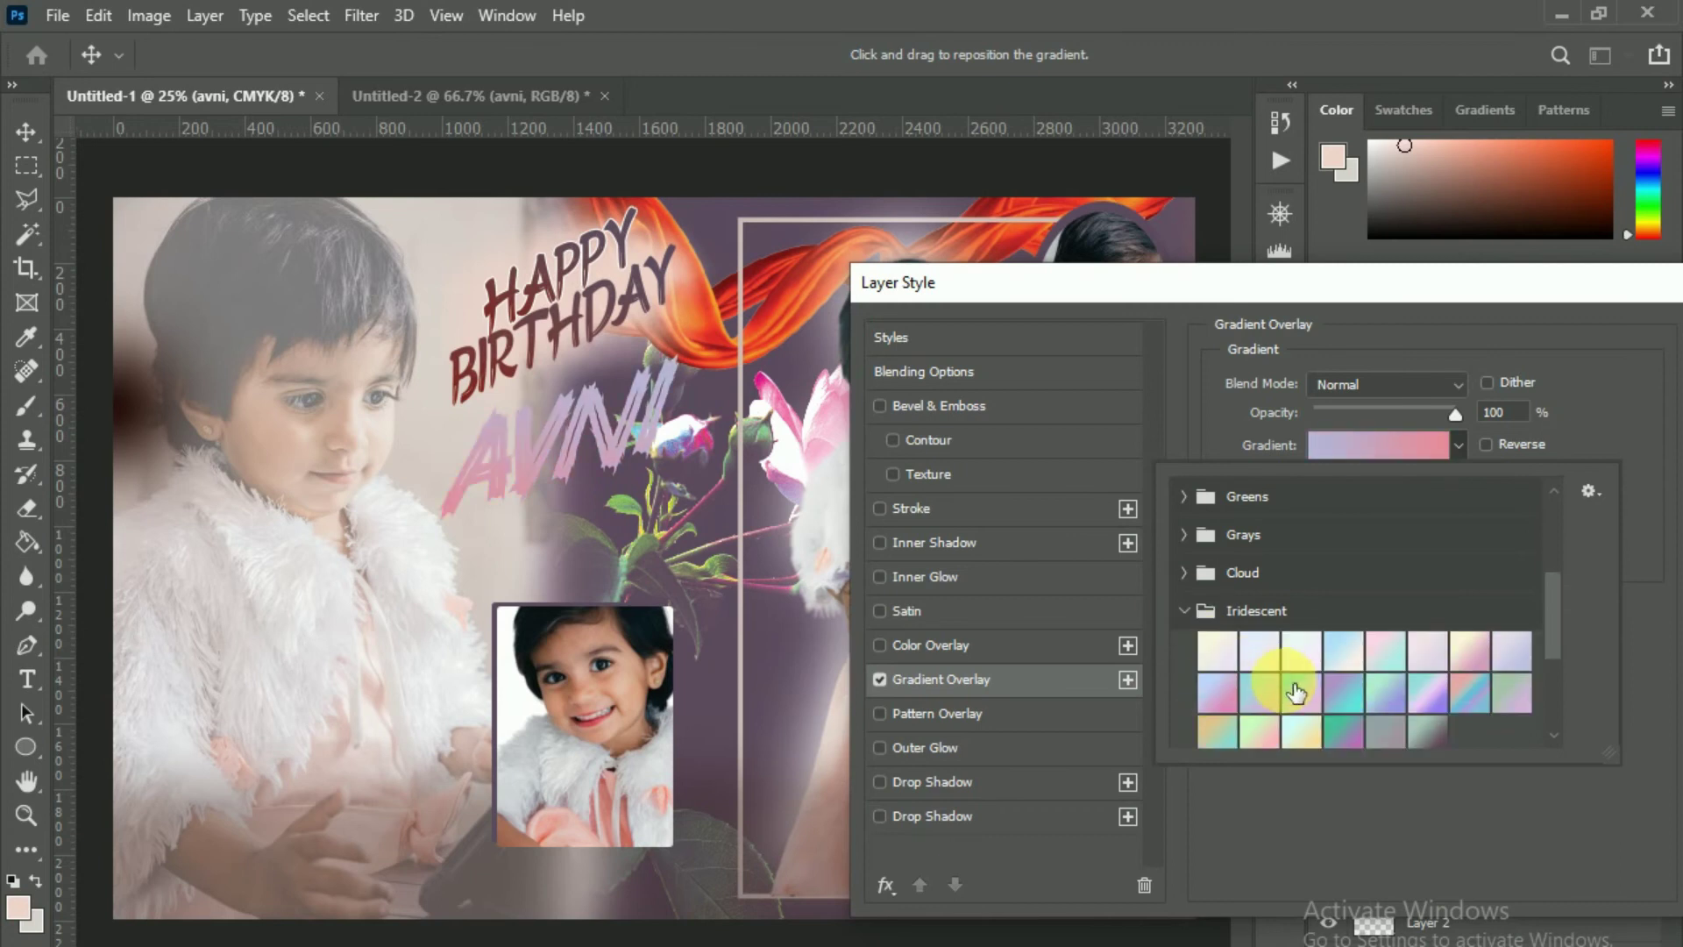
click(1300, 733)
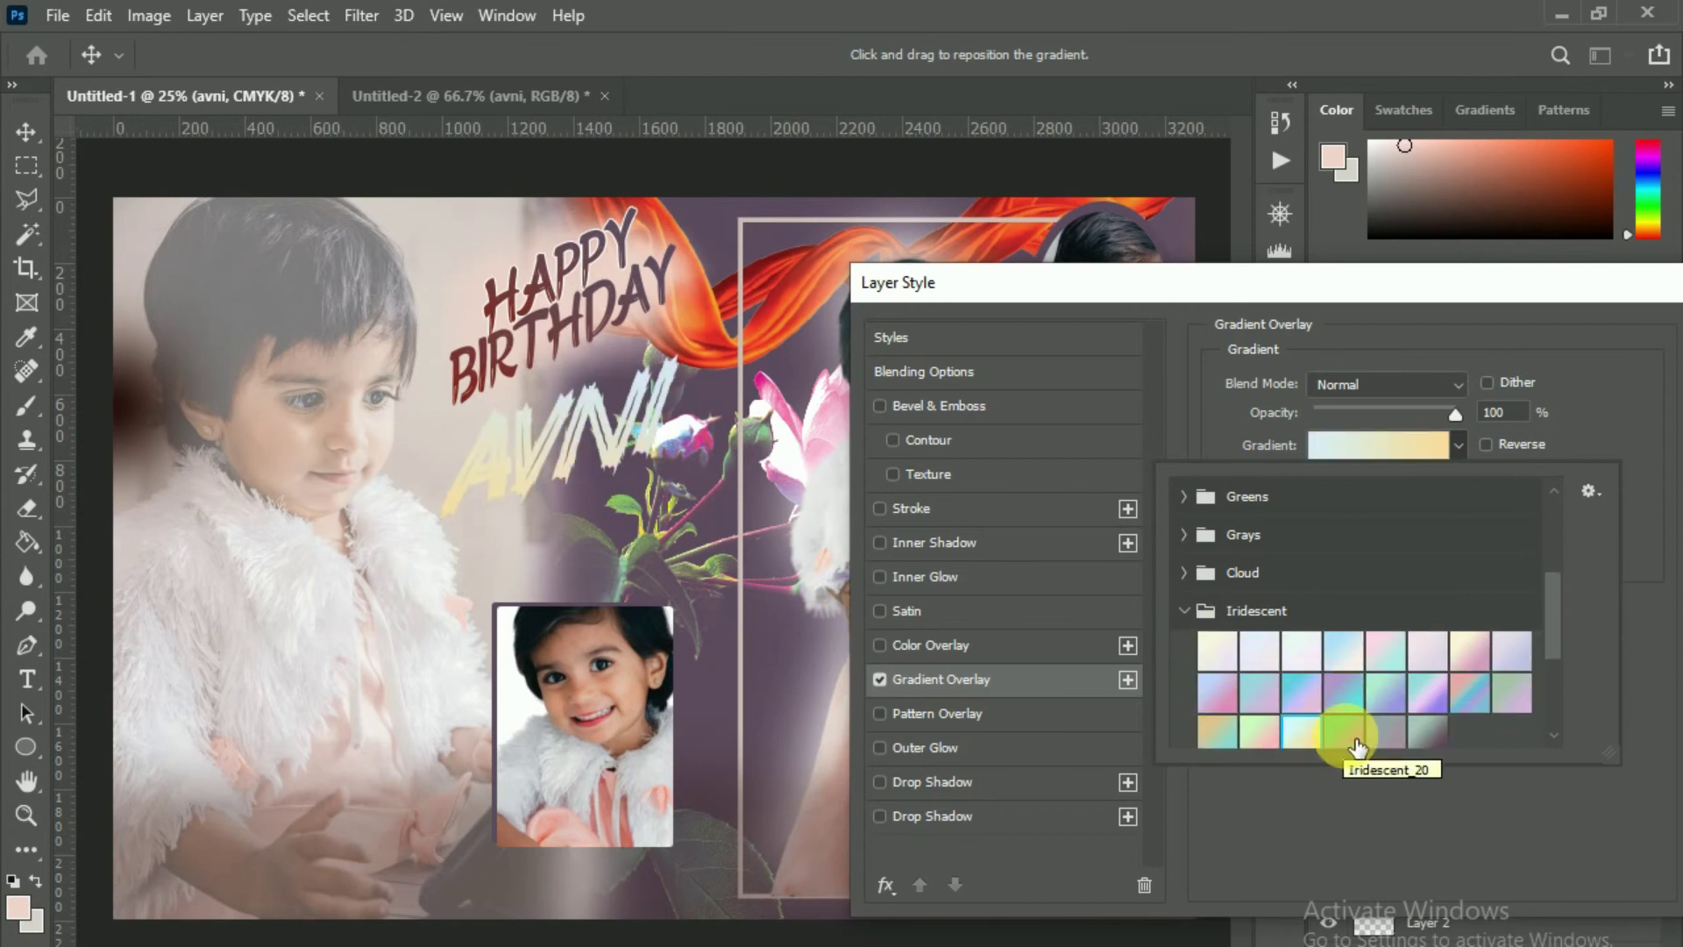
click(1183, 573)
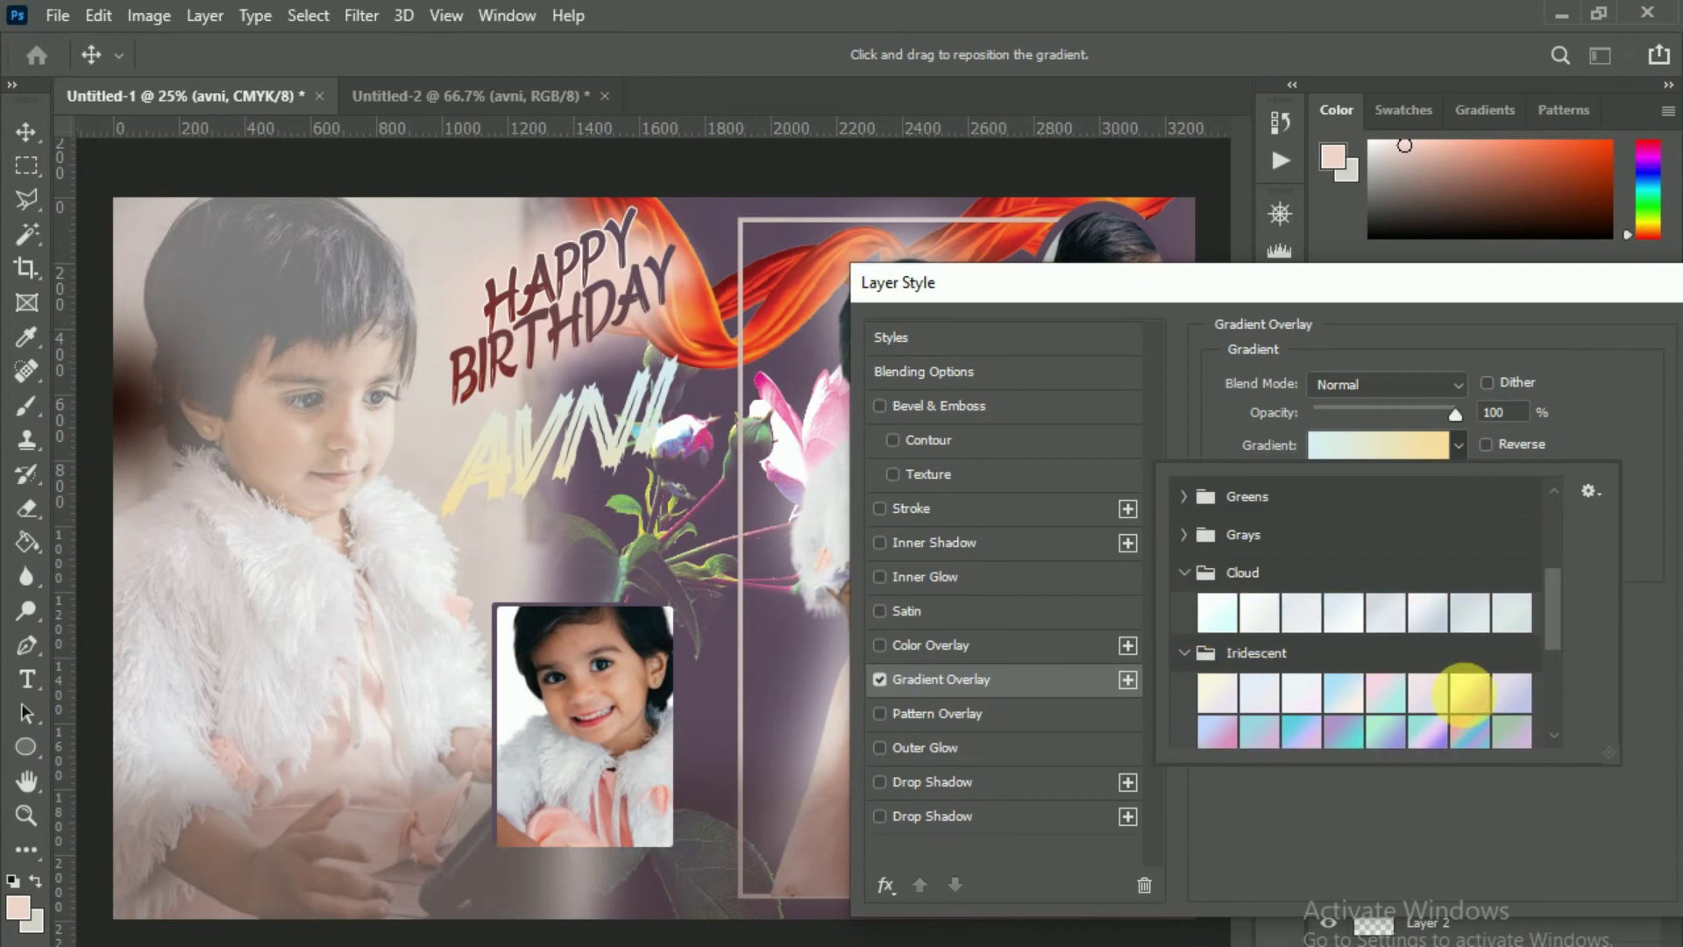
click(1466, 693)
click(1186, 535)
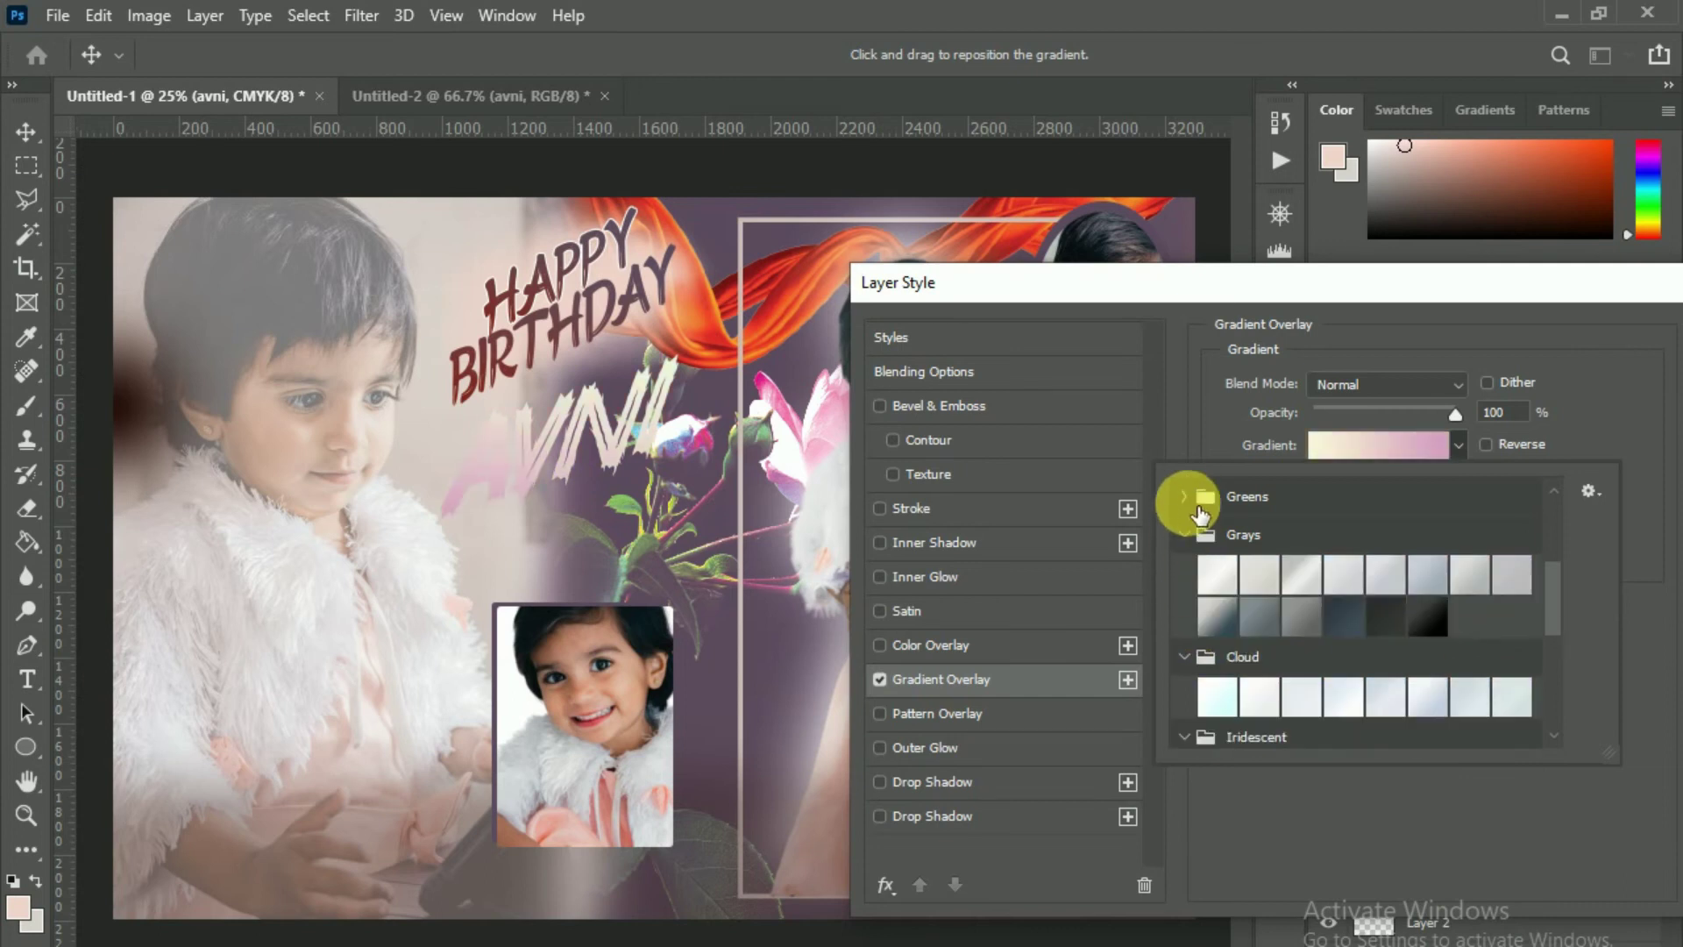
click(1189, 504)
click(1344, 666)
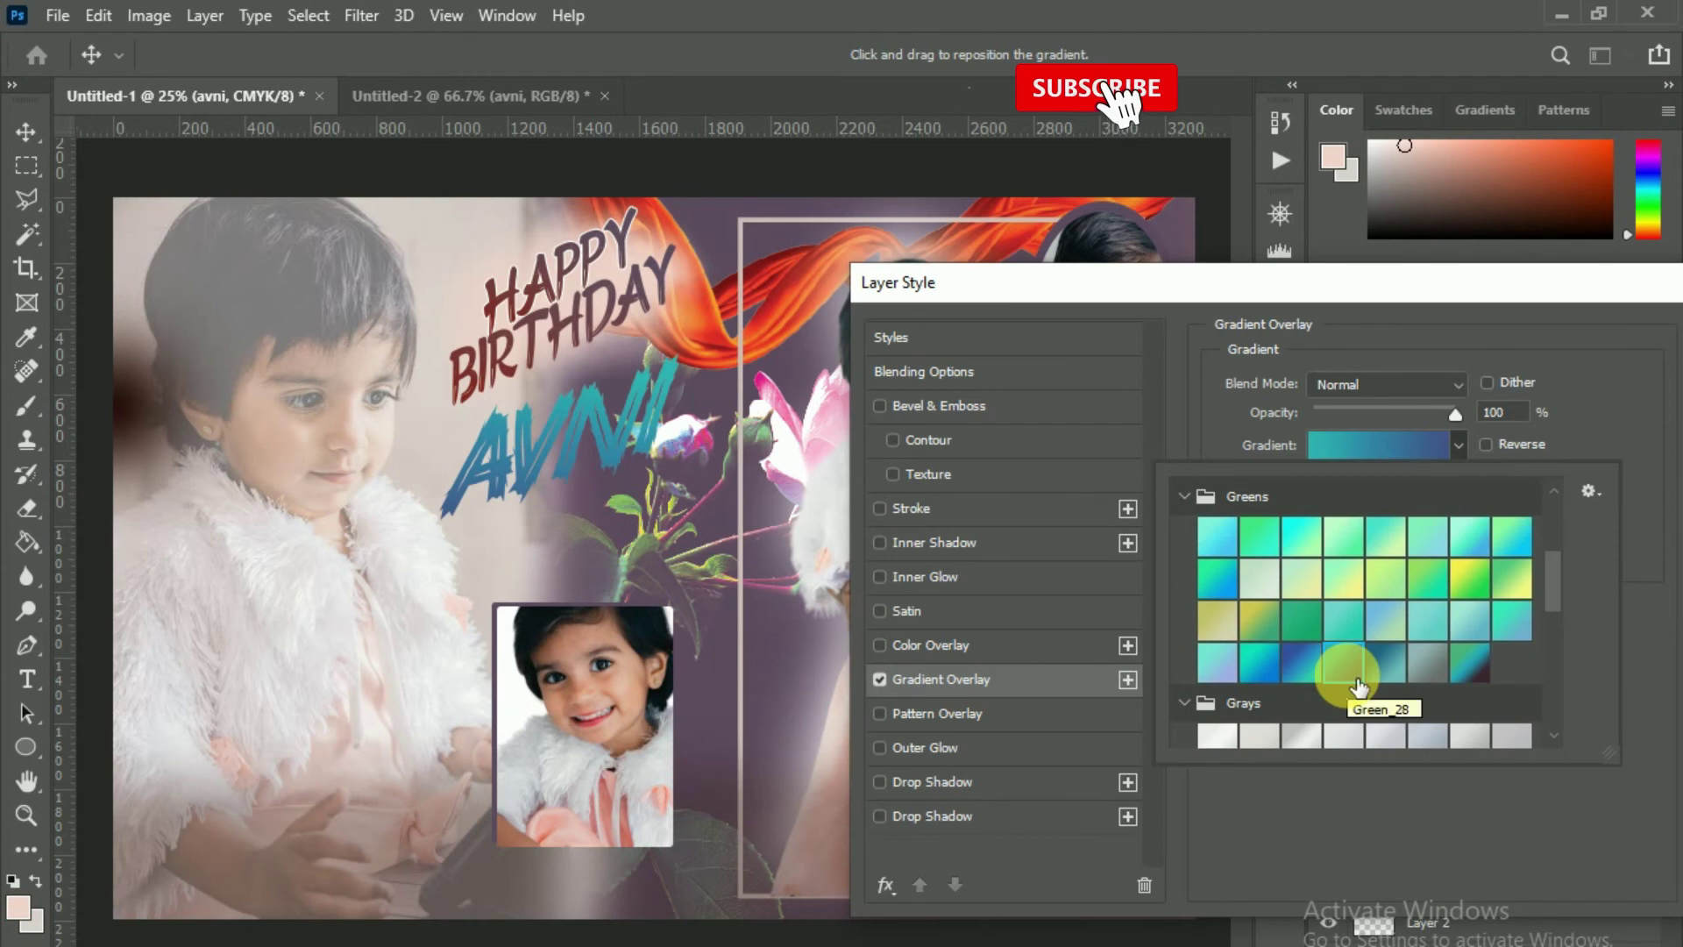
click(1470, 579)
scroll(1241, 548, up, 2)
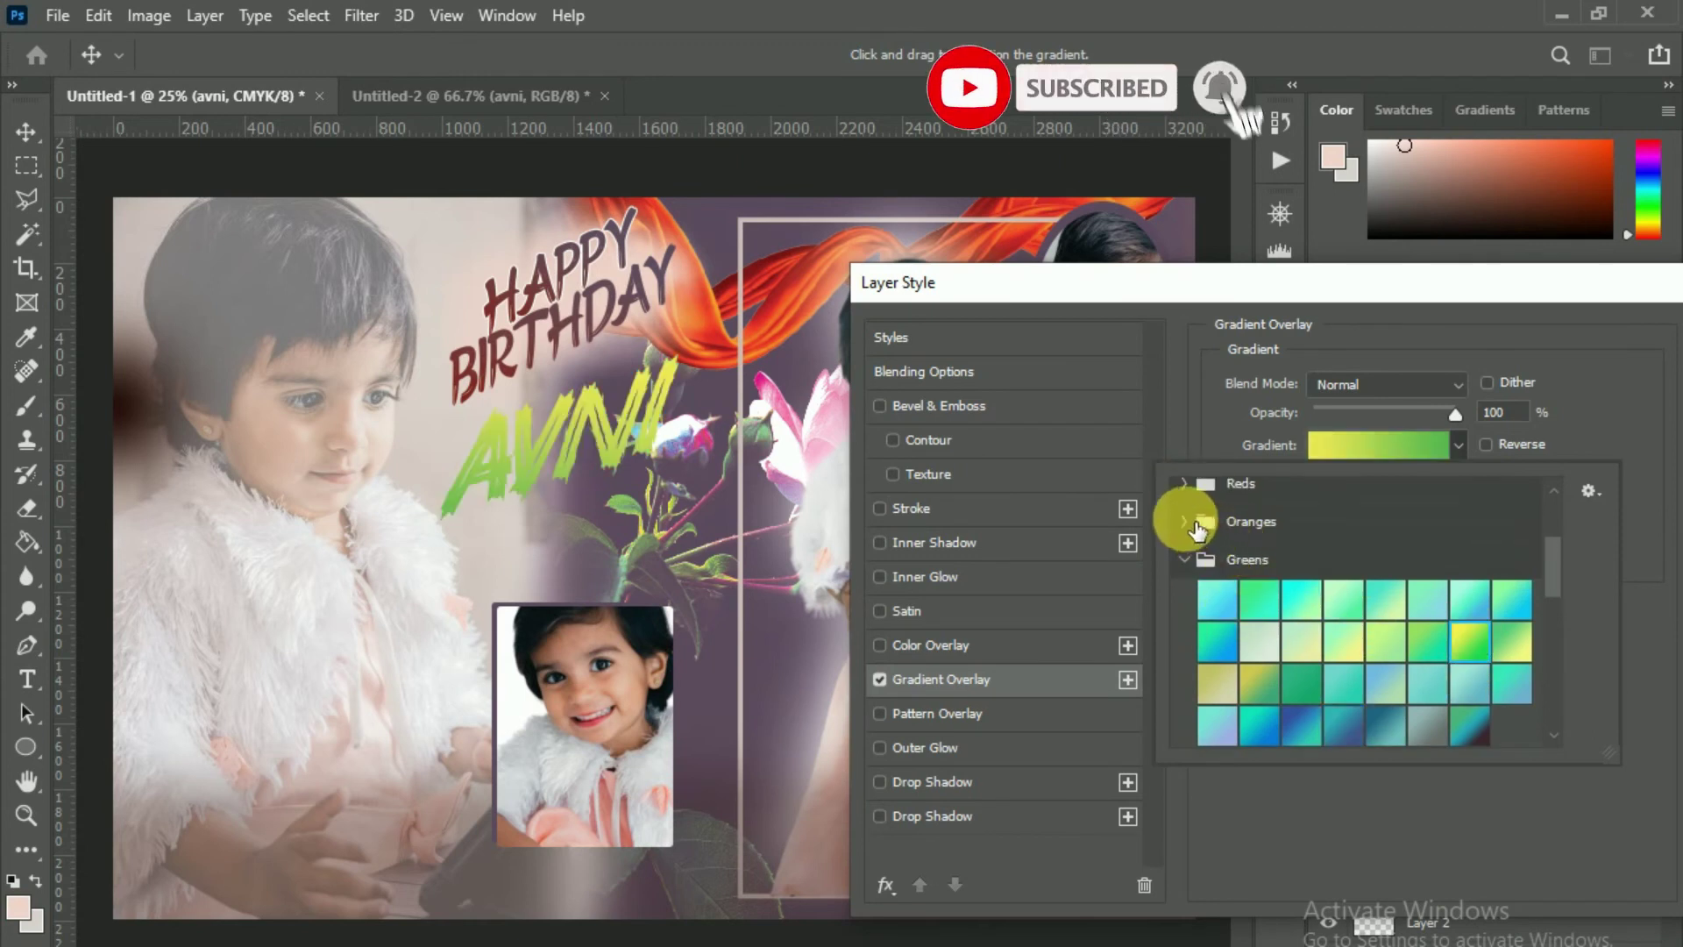
click(1198, 527)
click(1344, 561)
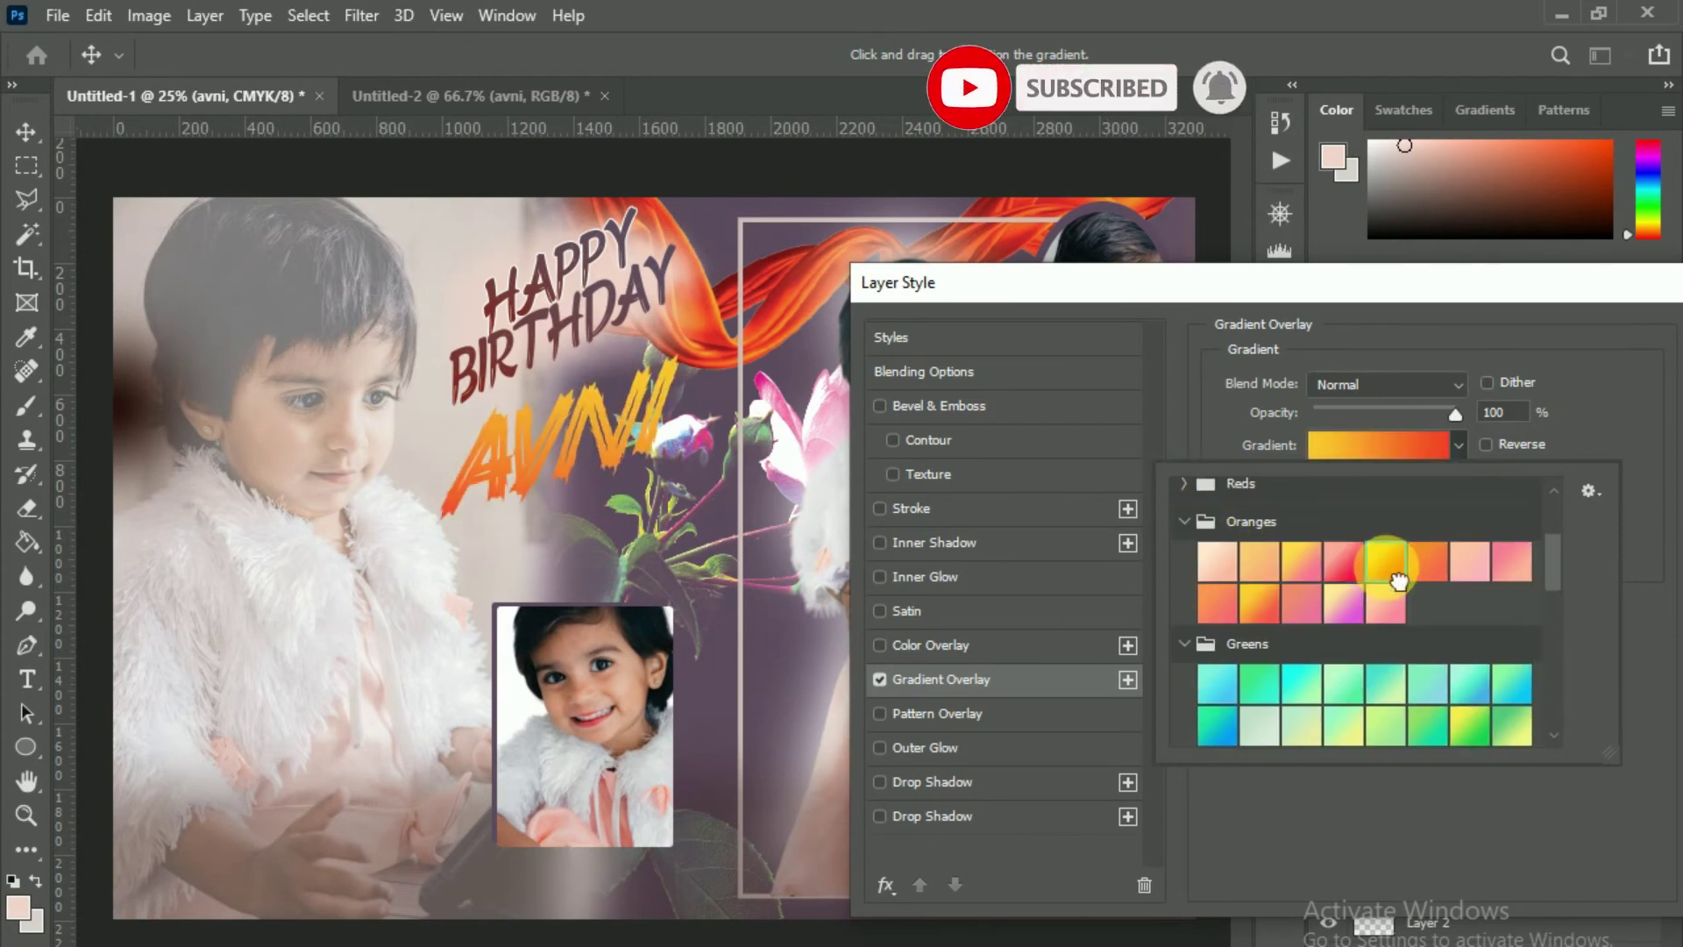
click(1231, 574)
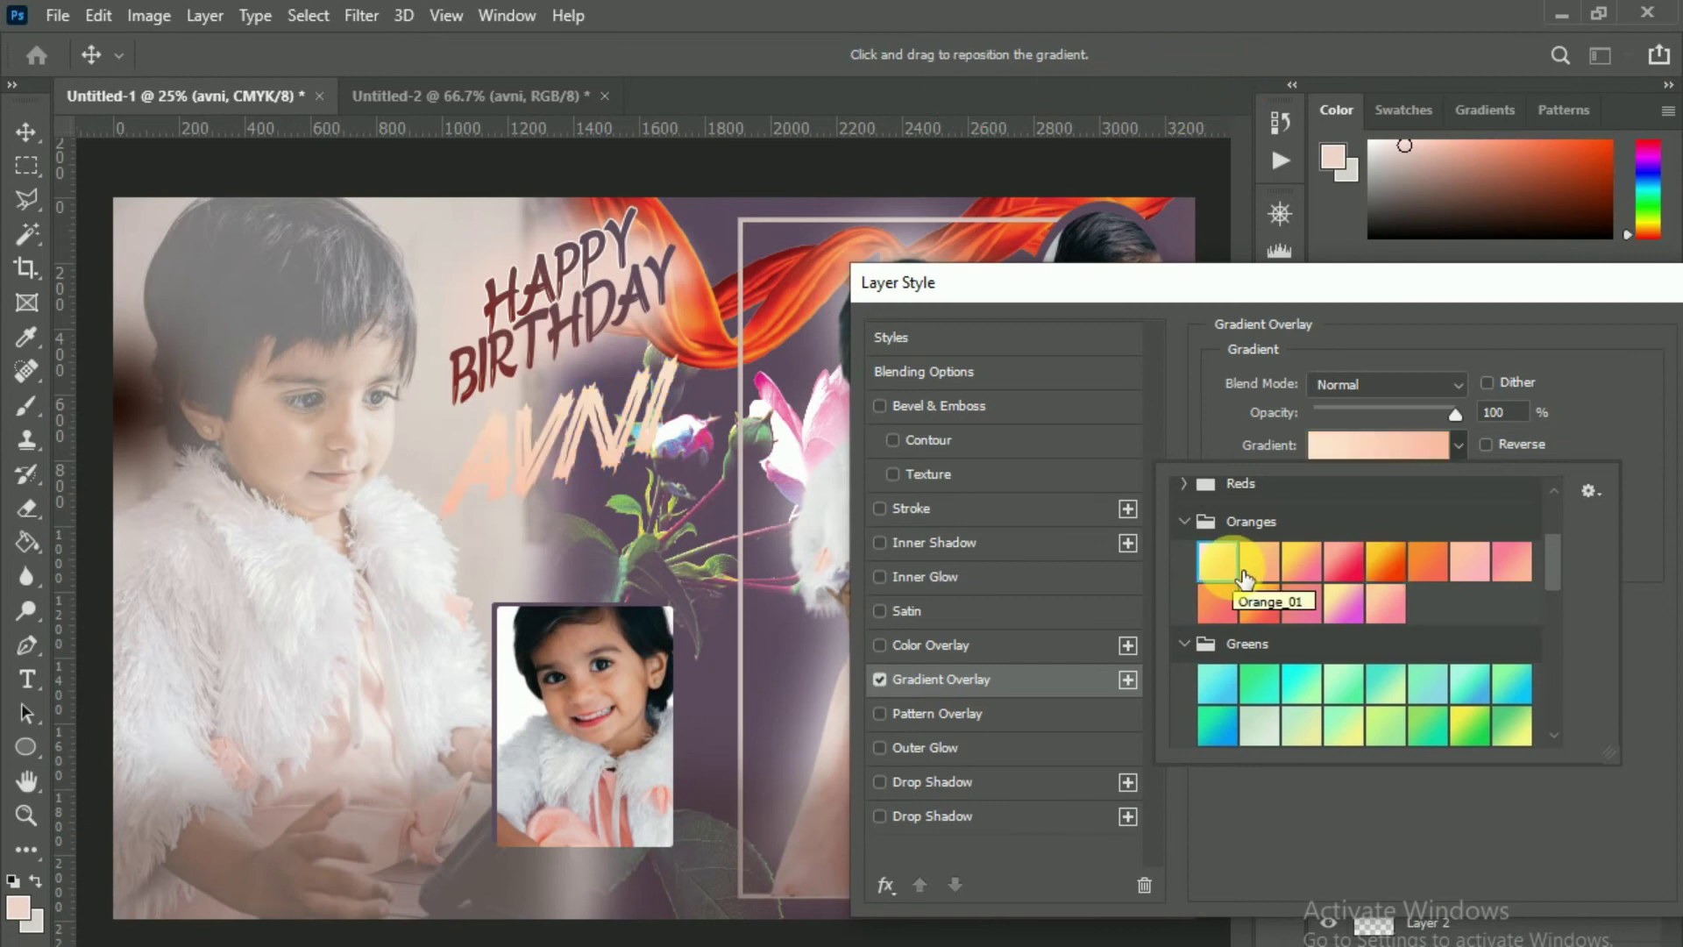
scroll(1245, 574, up, 1)
- Settle on a red-to-purple Reds preset gradient for AVNI
click(1208, 523)
click(1221, 563)
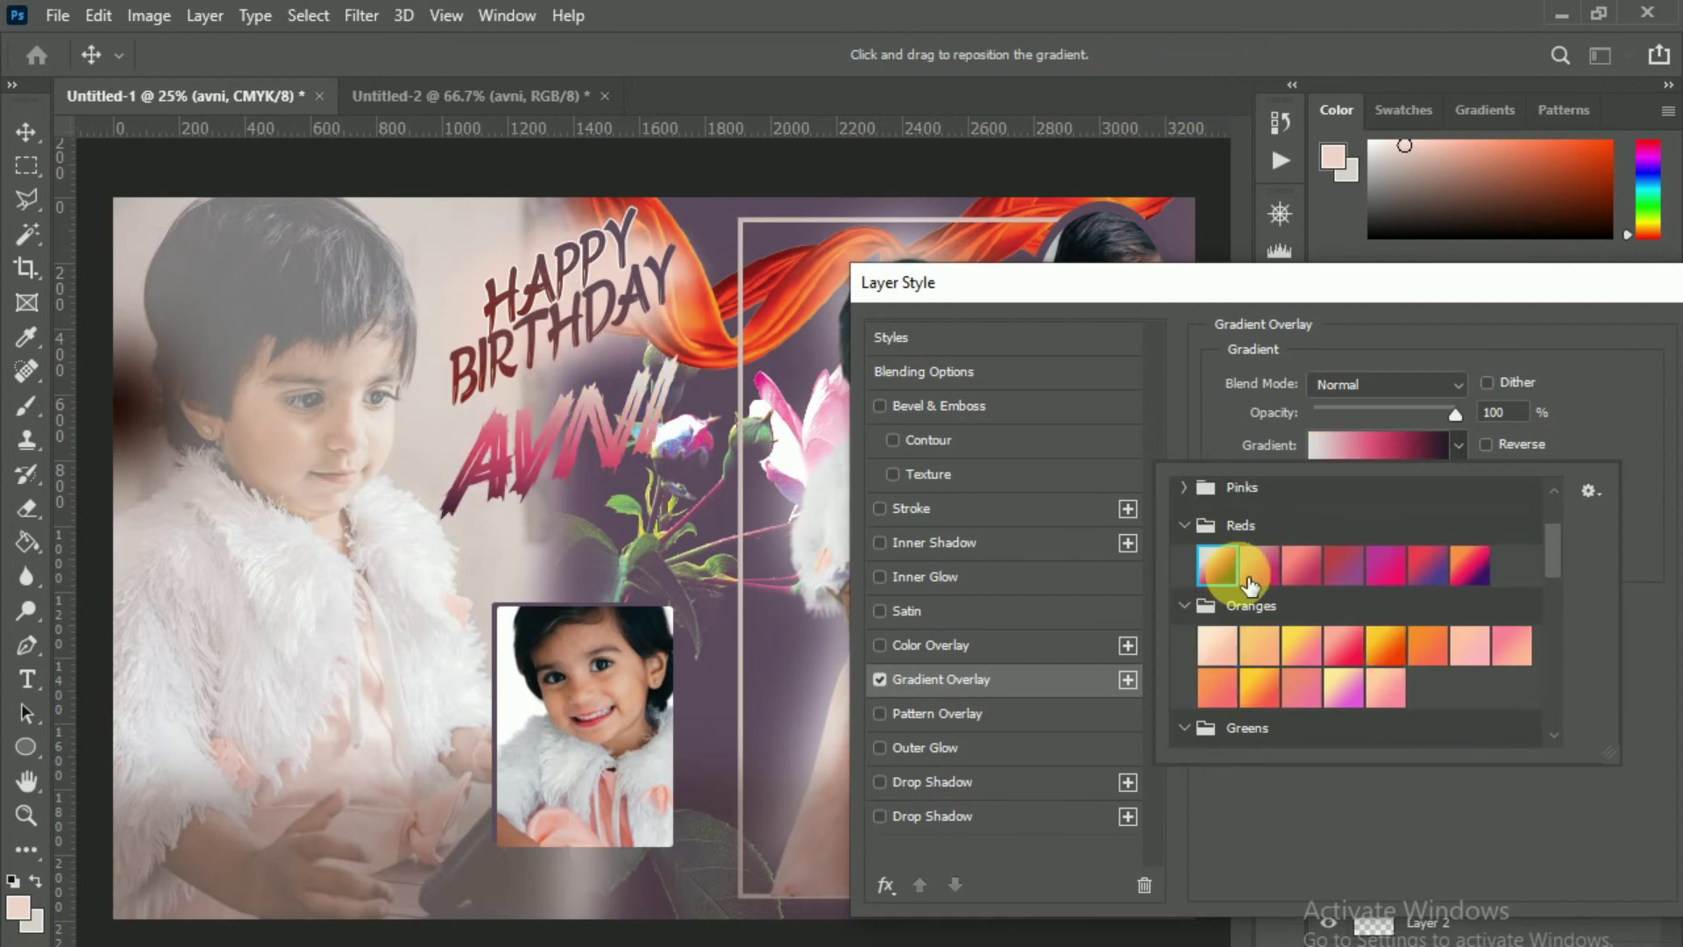
click(1262, 569)
click(1447, 577)
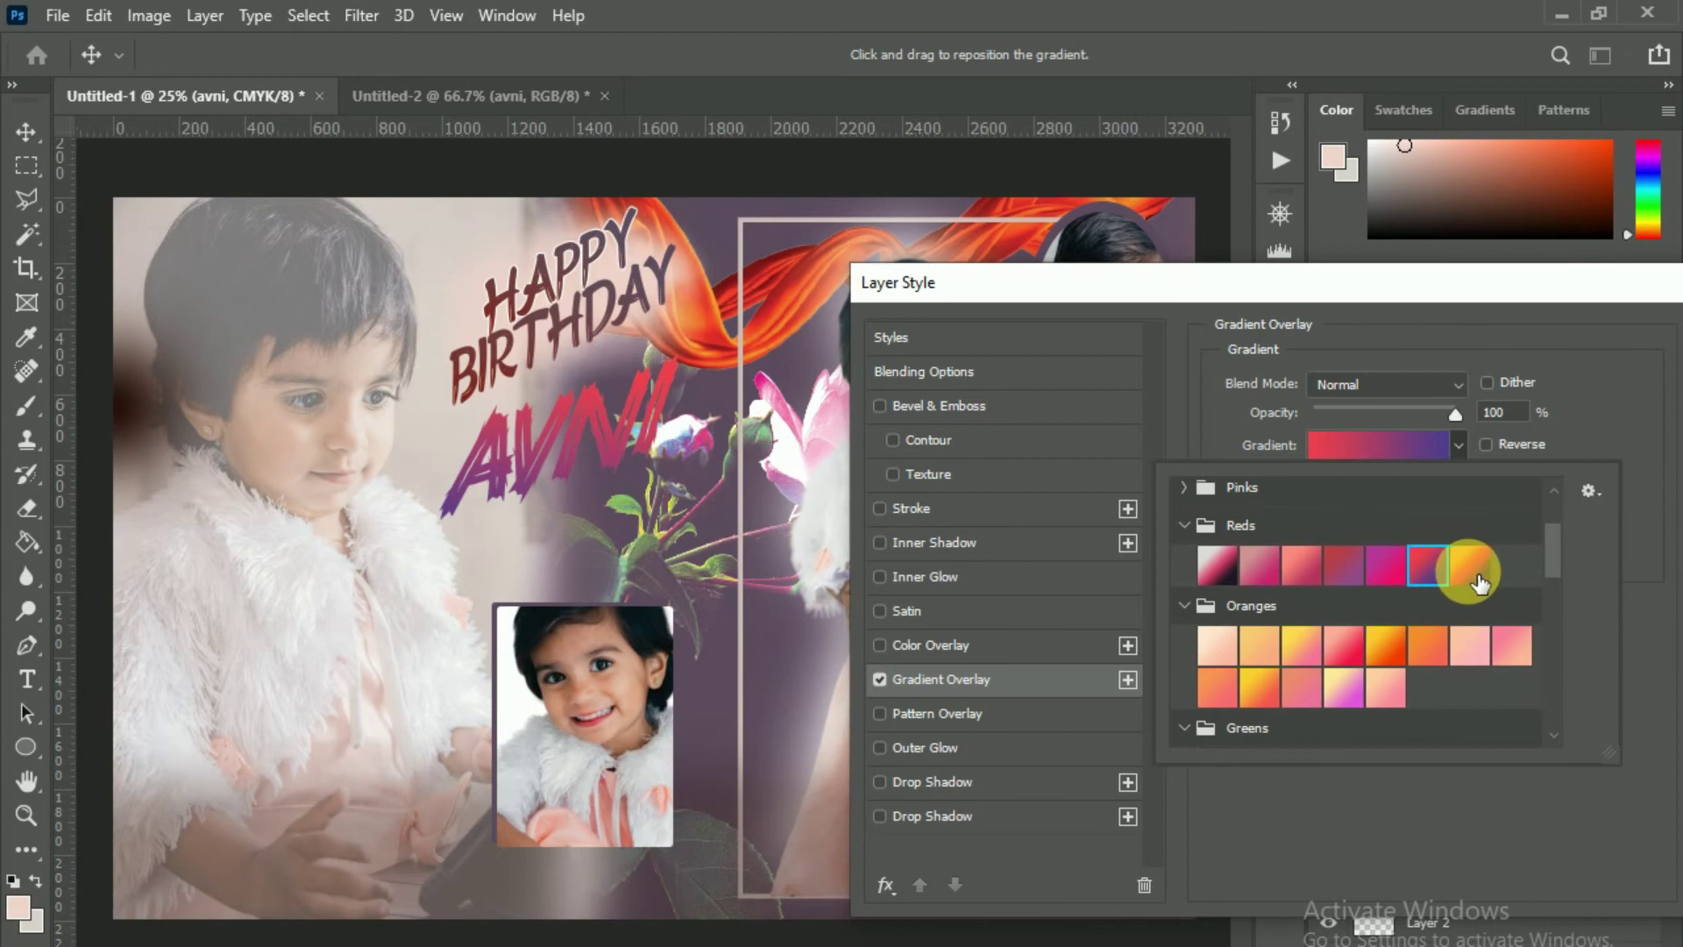
click(1480, 583)
scroll(1299, 589, up, 1)
scroll(1299, 596, up, 1)
scroll(1300, 597, up, 1)
- Add a soft white Drop Shadow glow to AVNI with Size 68 and Distance 0
click(964, 835)
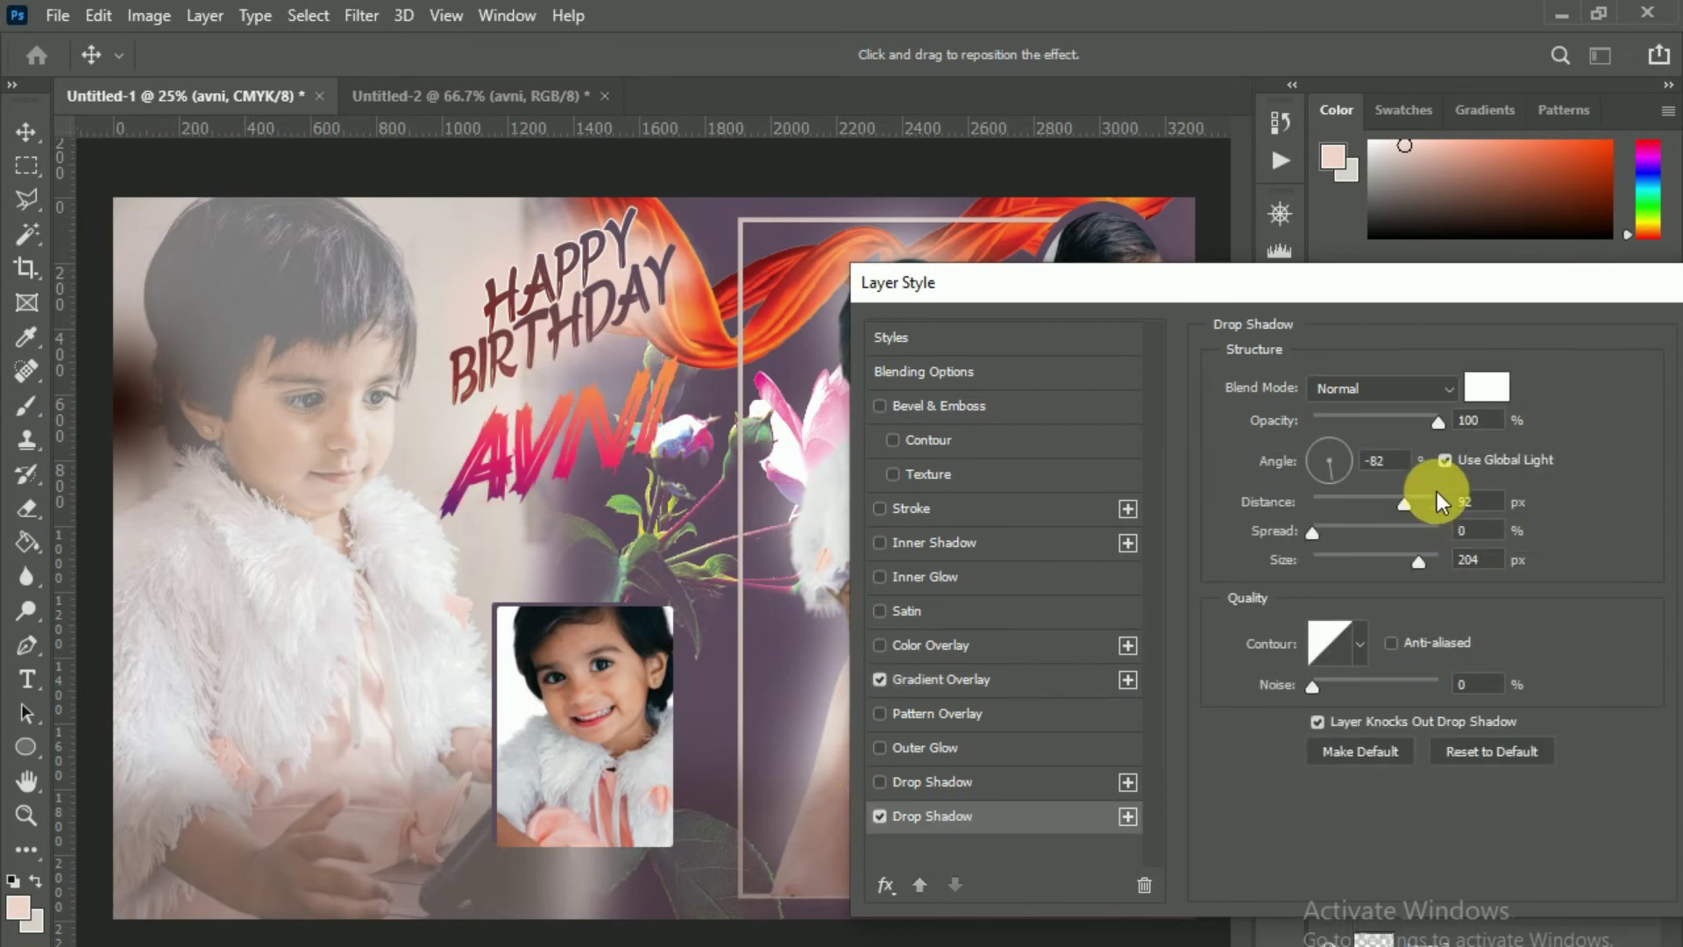
drag(1414, 559, 1356, 580)
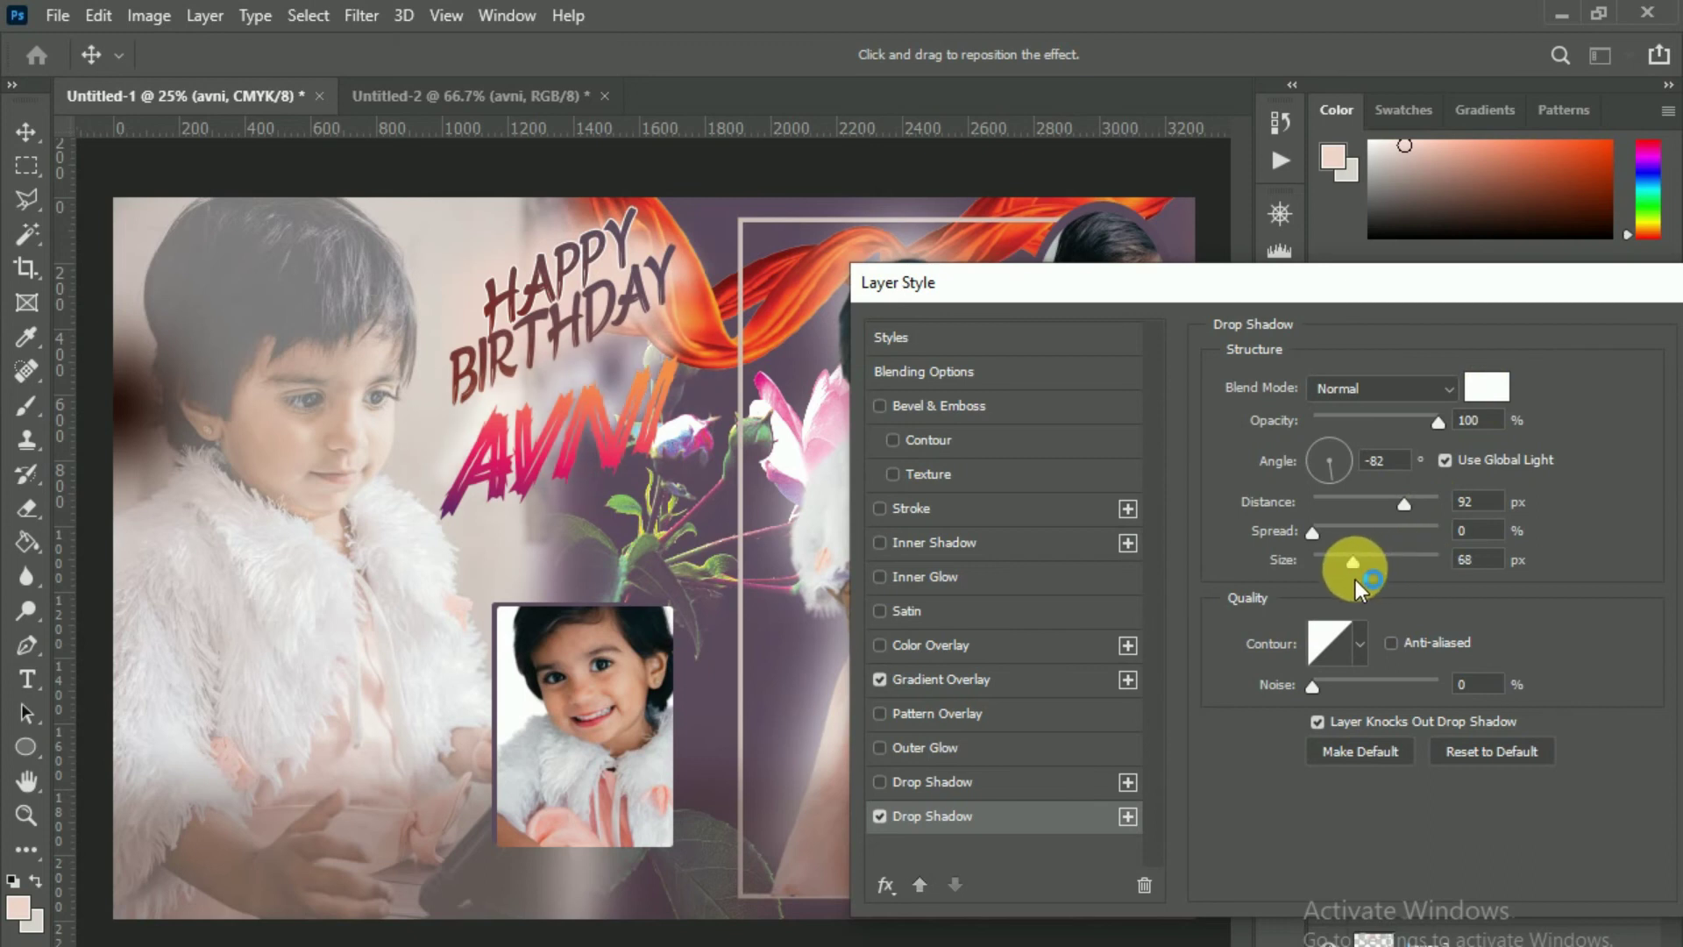
mouse_move(1406, 507)
mouse_down()
mouse_move(1259, 507)
mouse_move(1332, 540)
mouse_up()
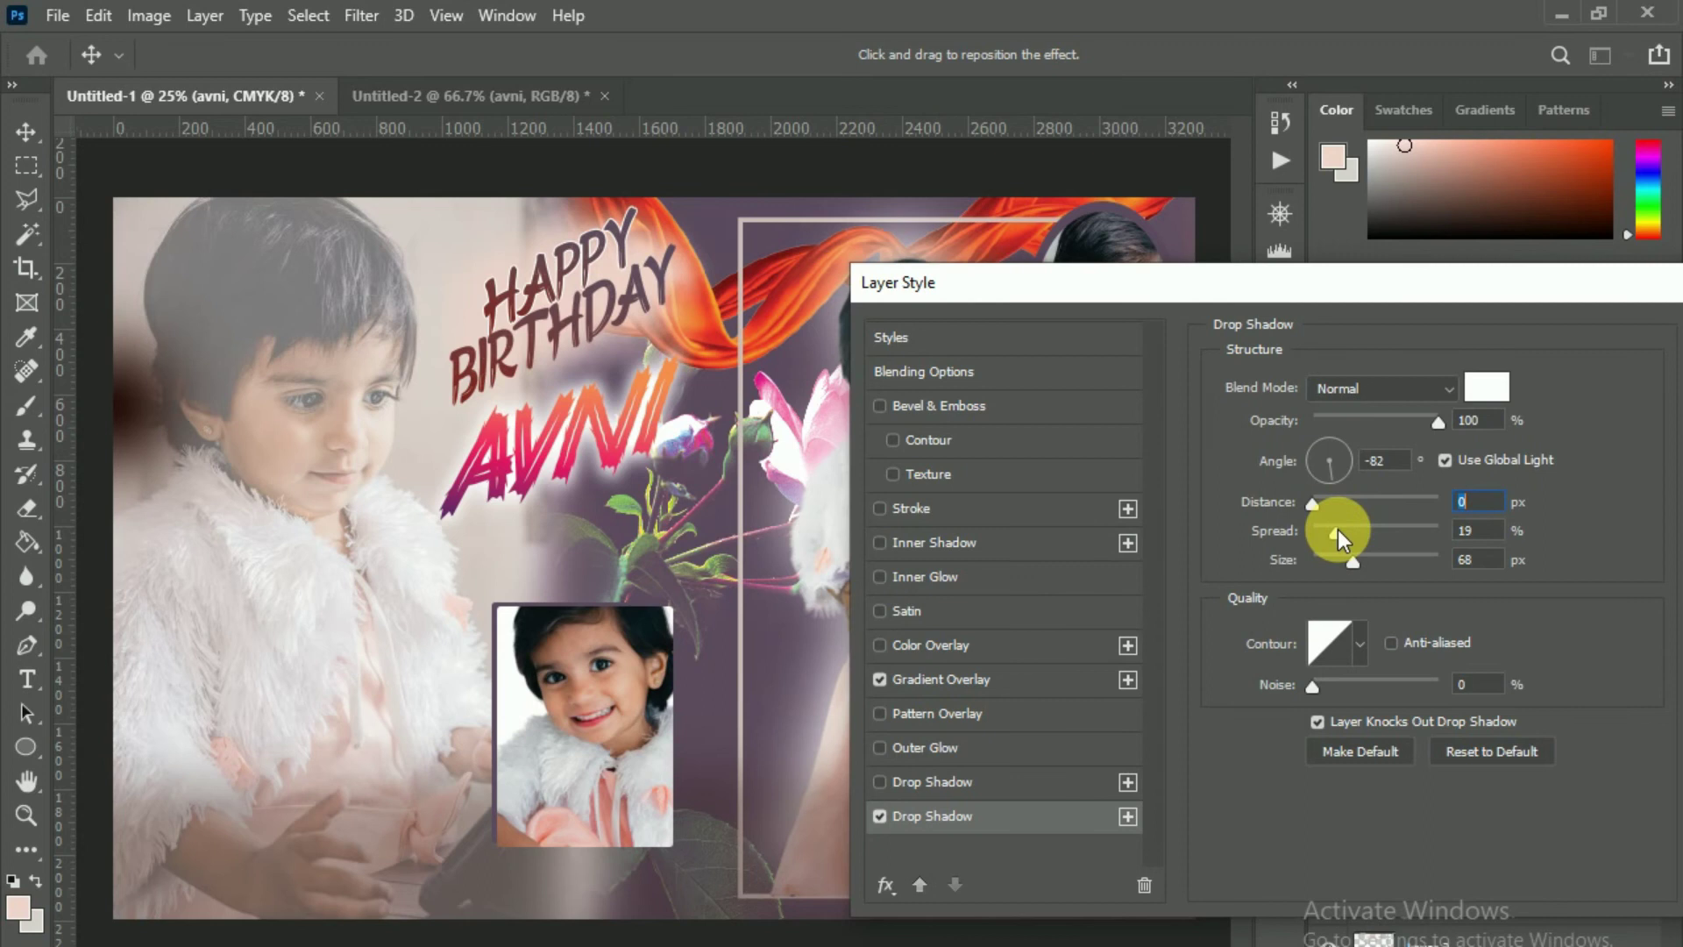
drag(1597, 281, 1187, 308)
click(1285, 363)
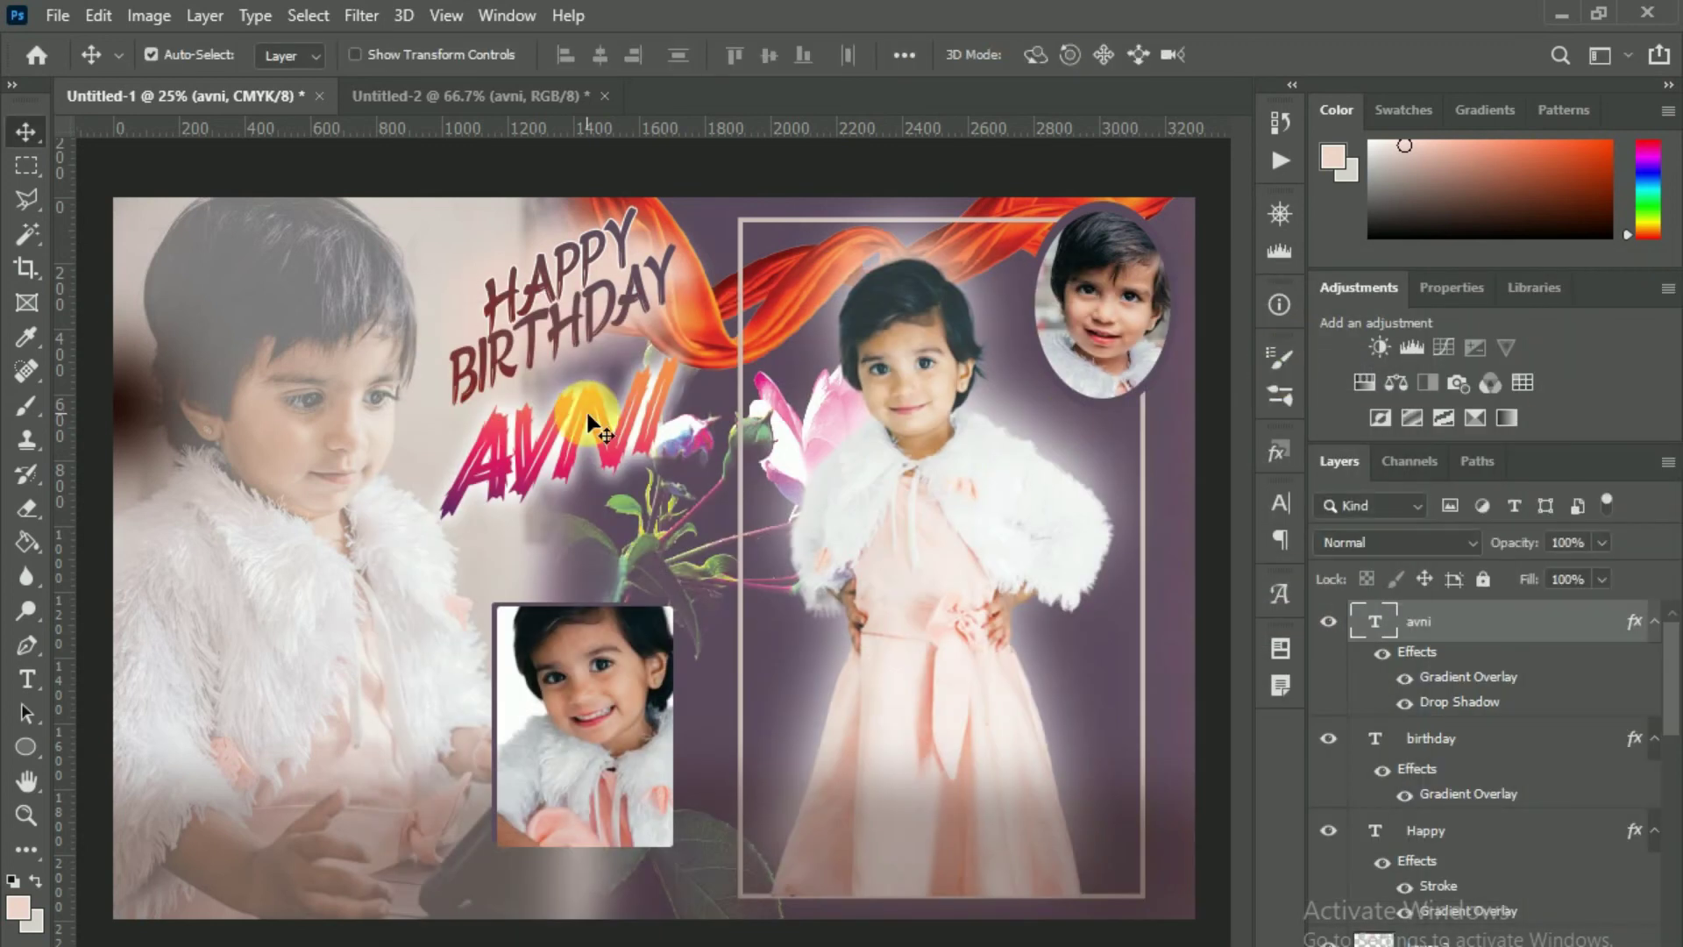
- Skew AVNI to about -13.6° and tuck it just beneath BIRTHDAY, then disable Auto-Select
drag(590, 427, 699, 386)
key(ctrl+t)
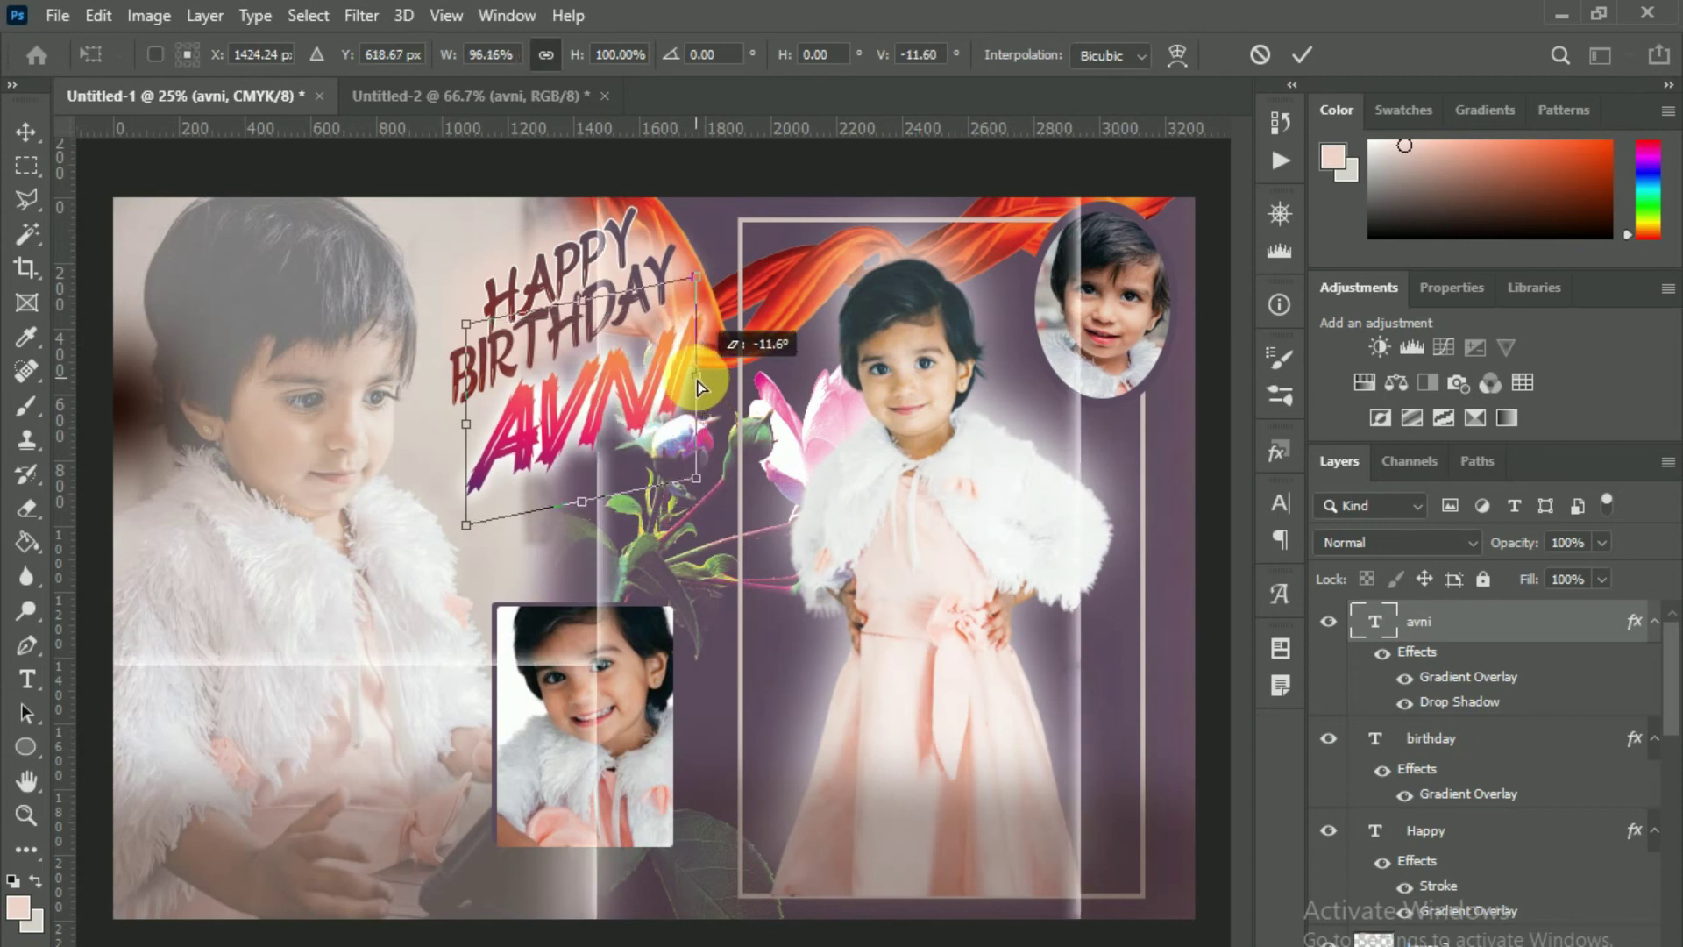
mouse_move(696, 383)
mouse_down()
mouse_move(728, 385)
mouse_move(536, 645)
mouse_move(775, 719)
mouse_up()
key(Return)
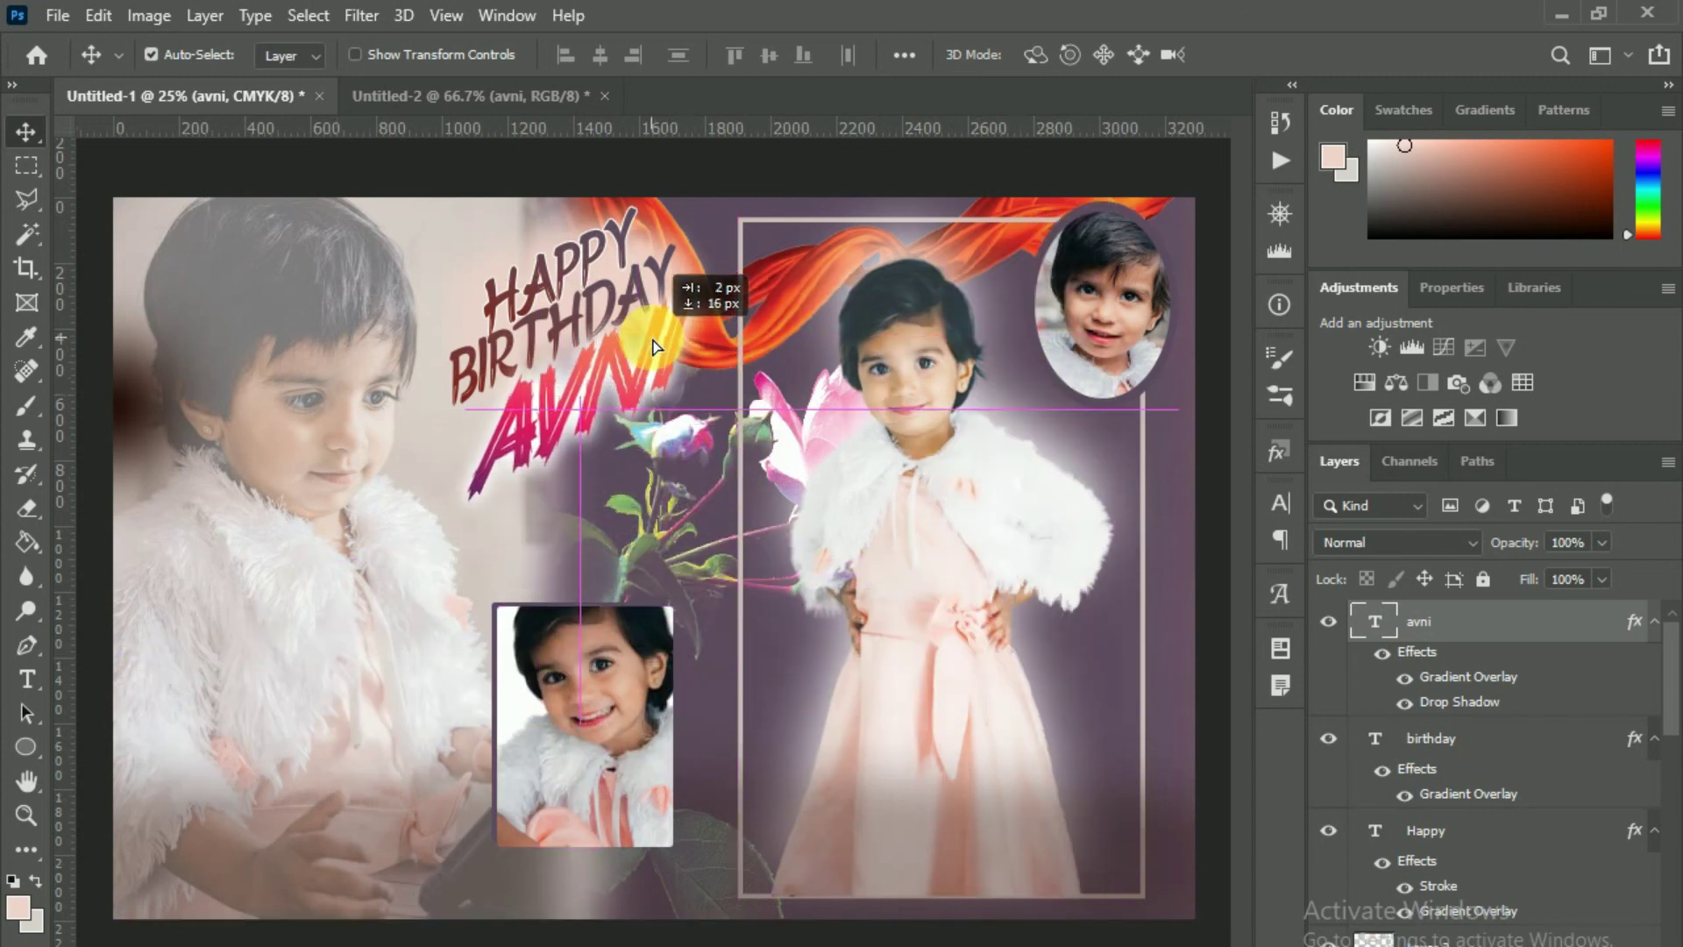
drag(775, 719, 667, 386)
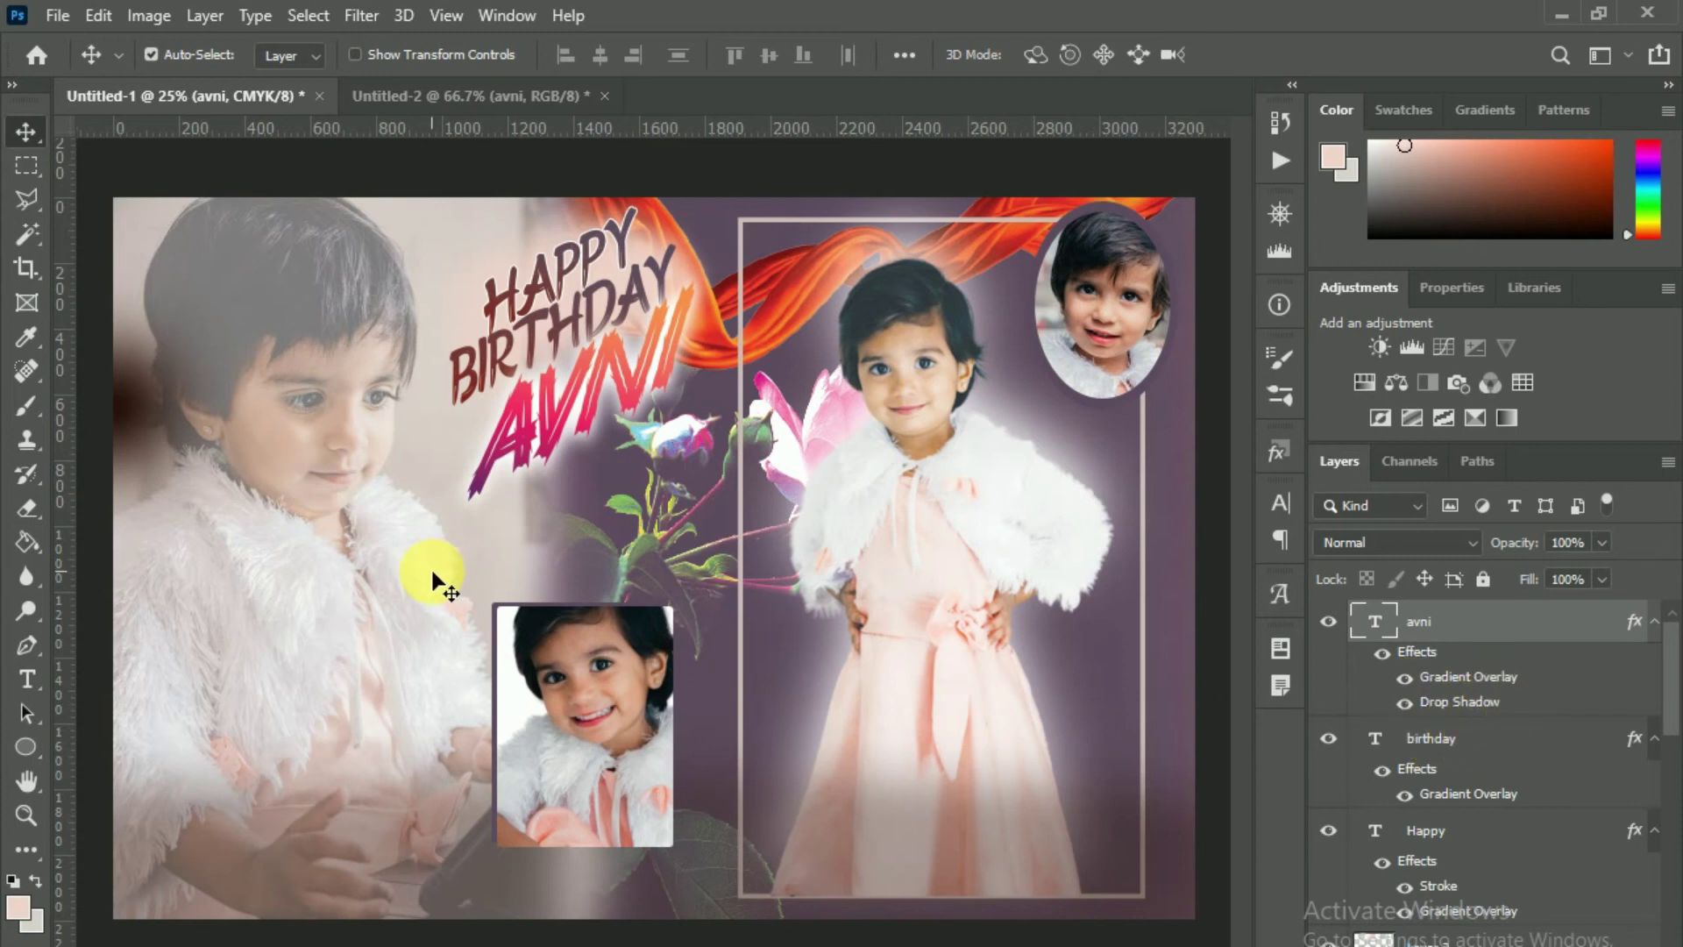
key(ctrl)
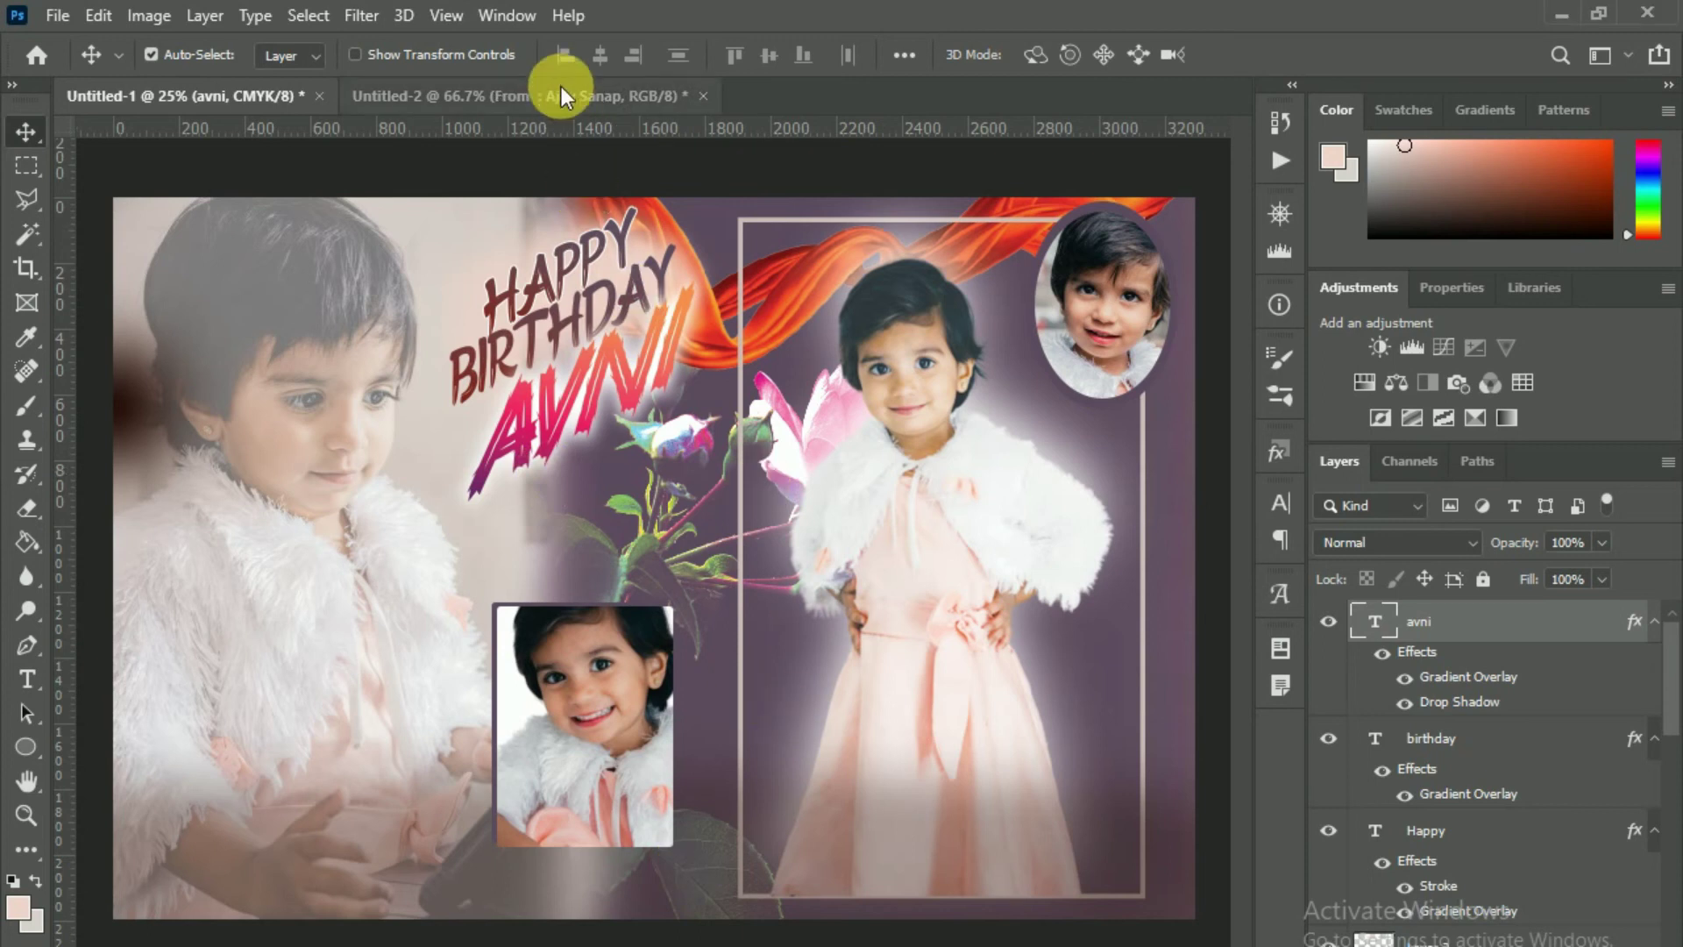
- Copy the From credit text from Untitled-2, enlarge it about 347%, and place it bottom-left
click(559, 92)
drag(960, 392, 261, 888)
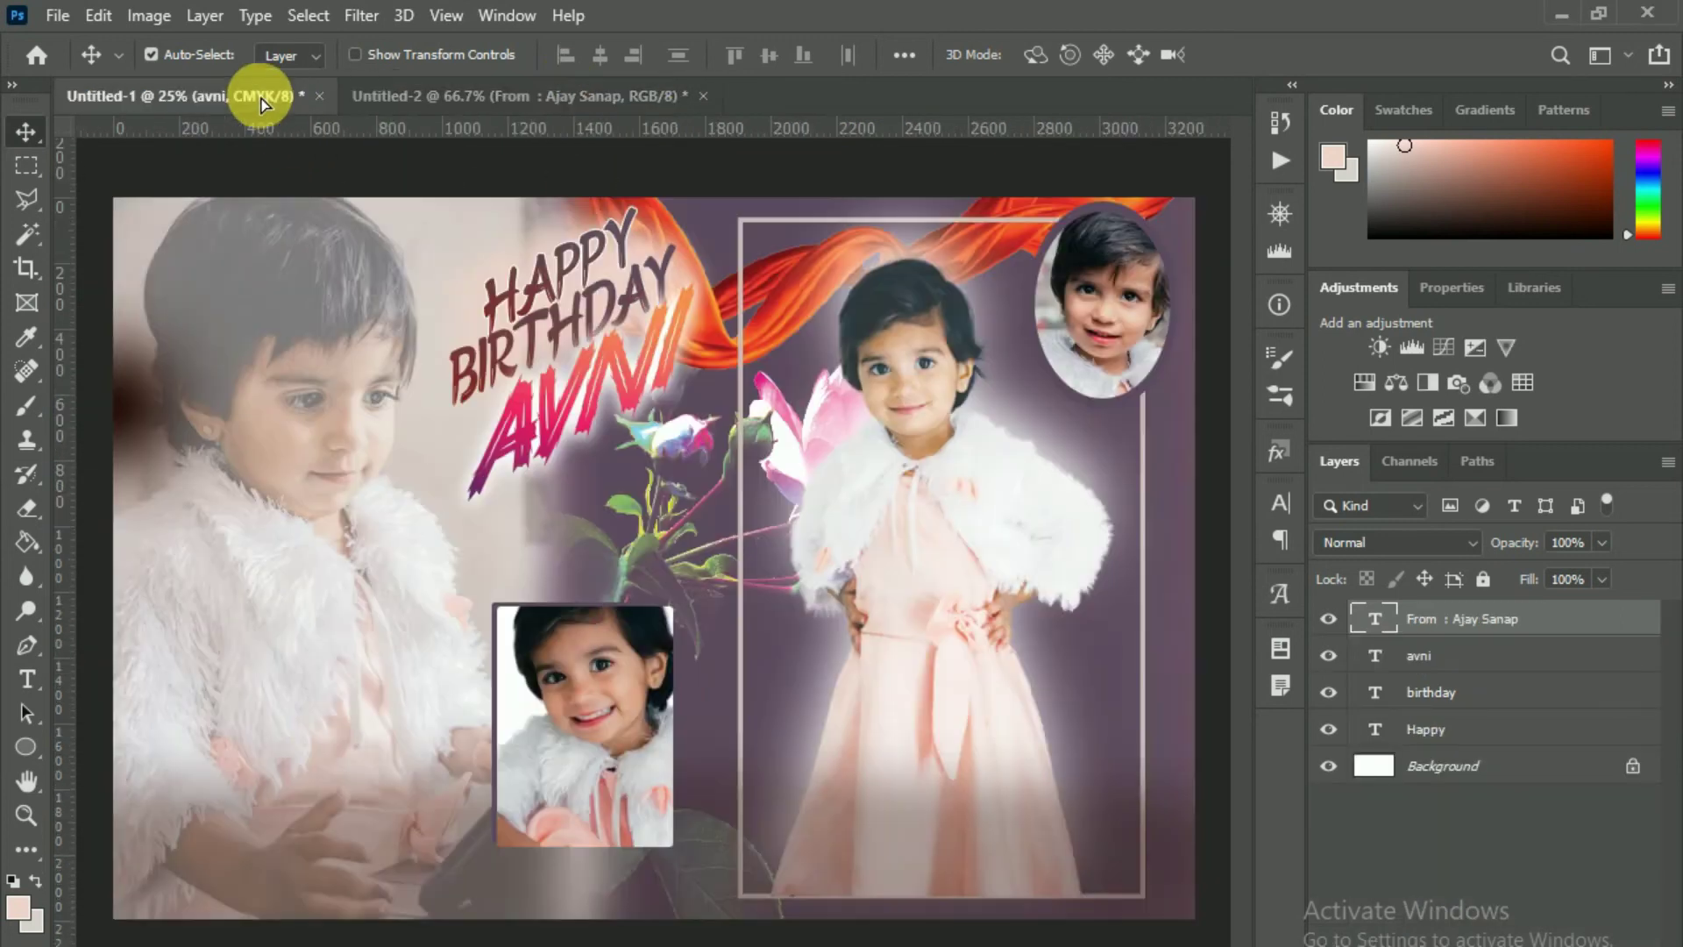
key(ctrl+t)
drag(296, 878, 496, 838)
key(Return)
drag(408, 874, 330, 861)
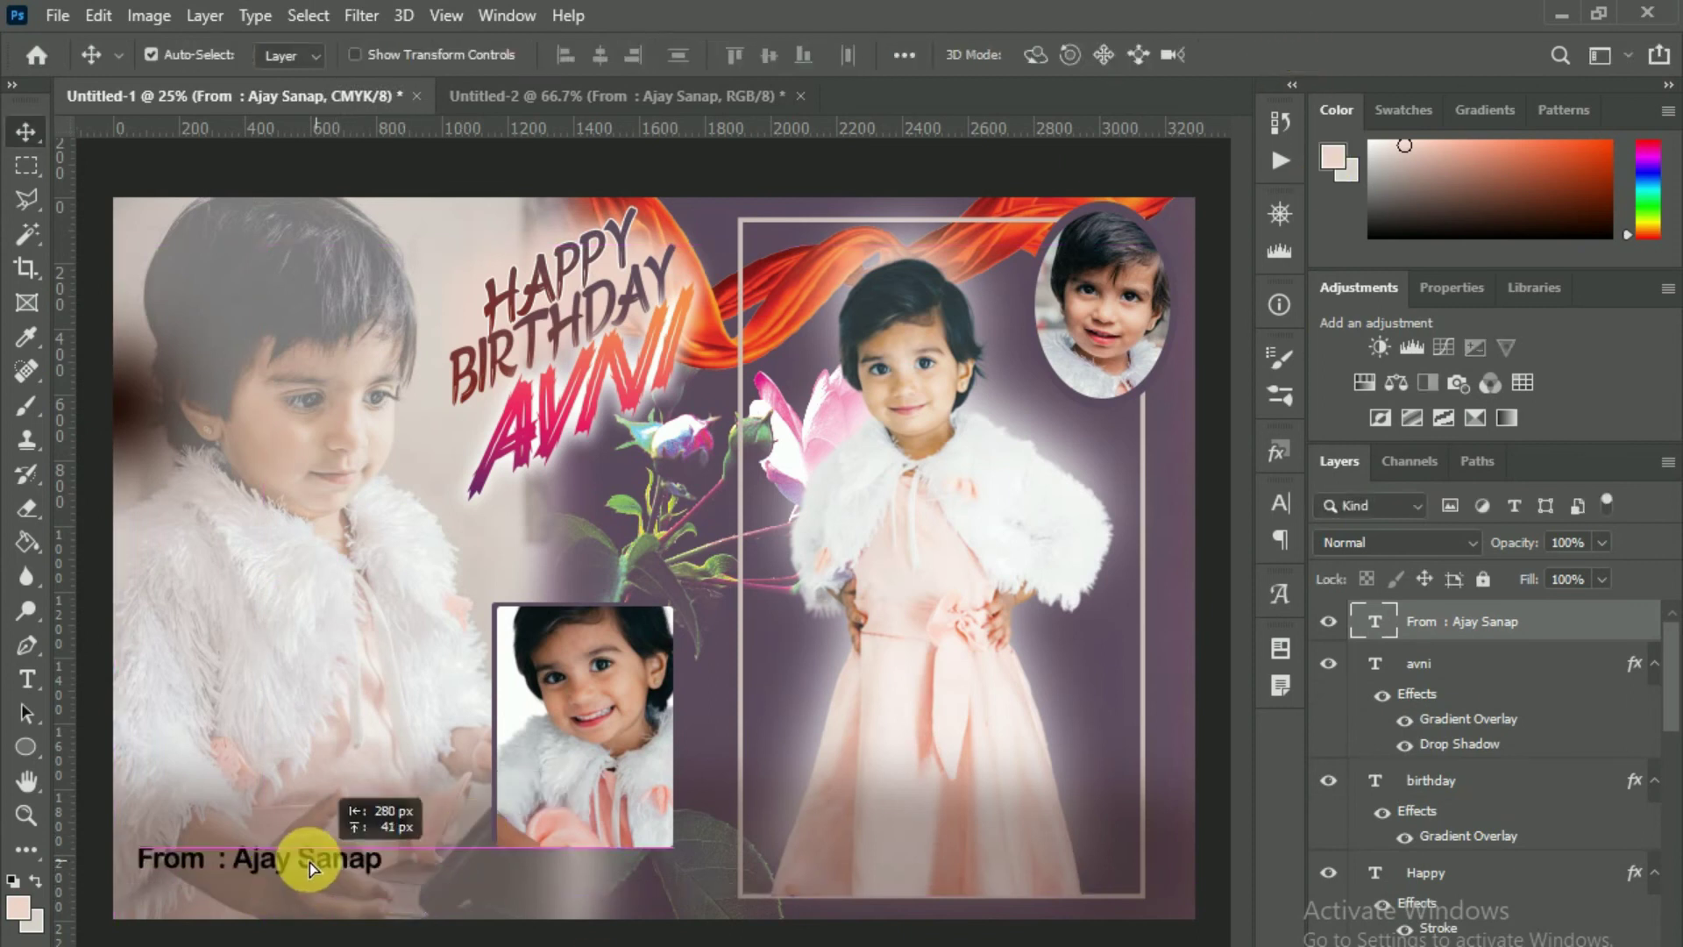
- Colour the whole From credit line pale mint green #b5f9db
click(25, 675)
click(266, 859)
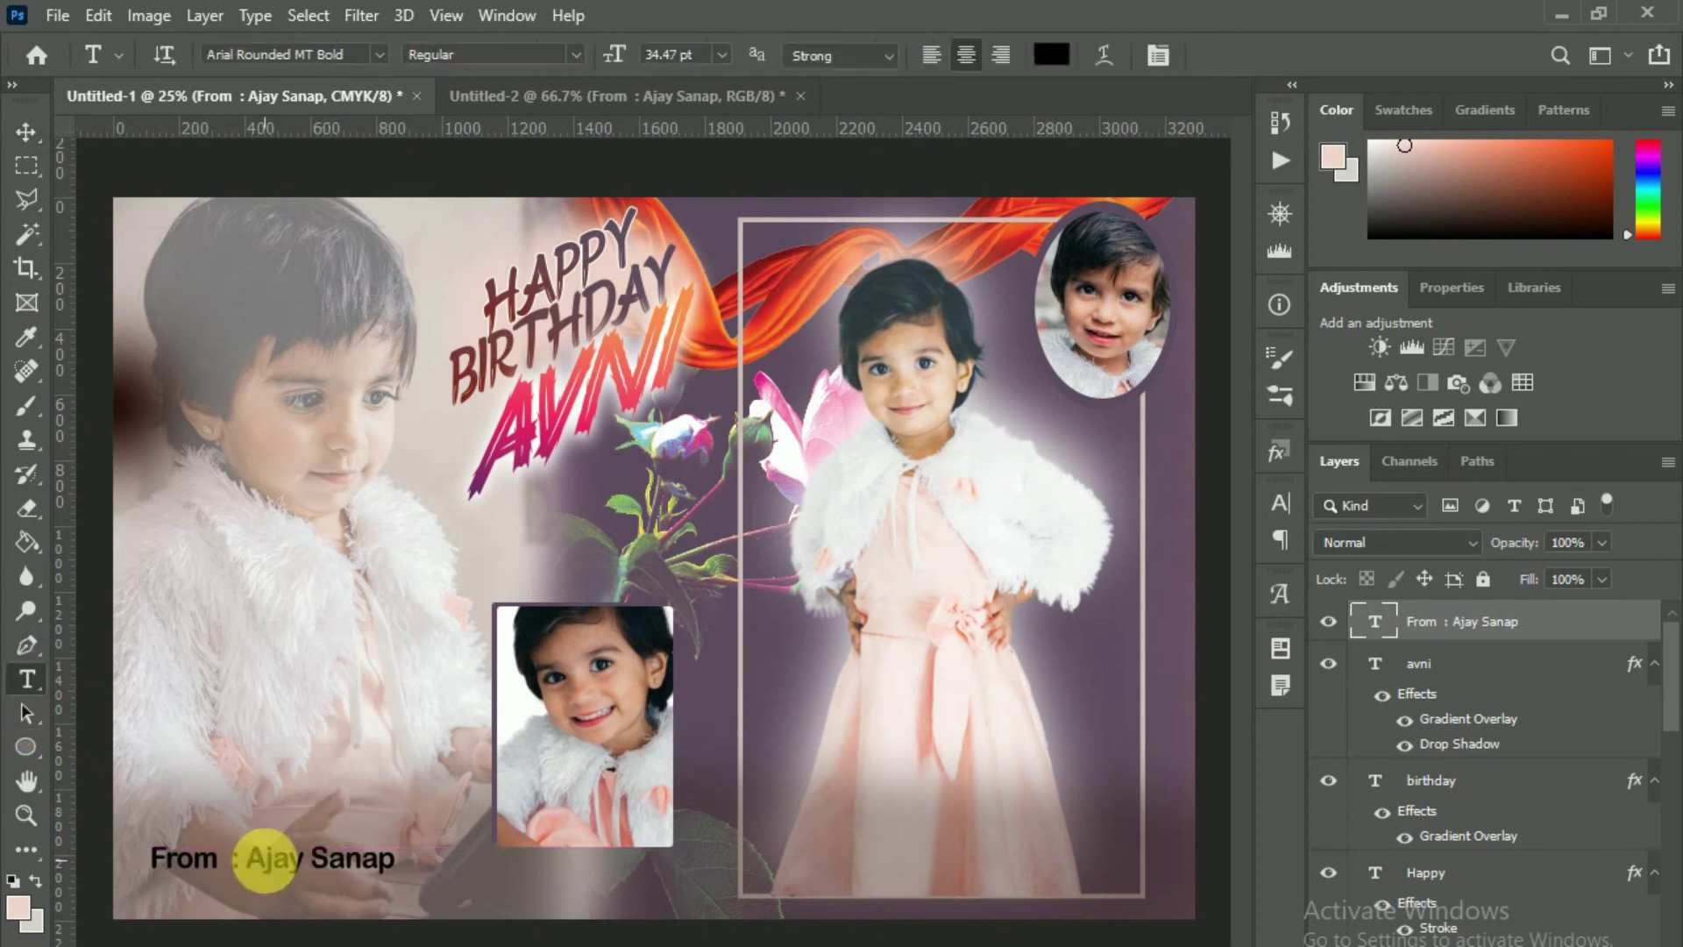
key(ctrl+a)
click(1052, 55)
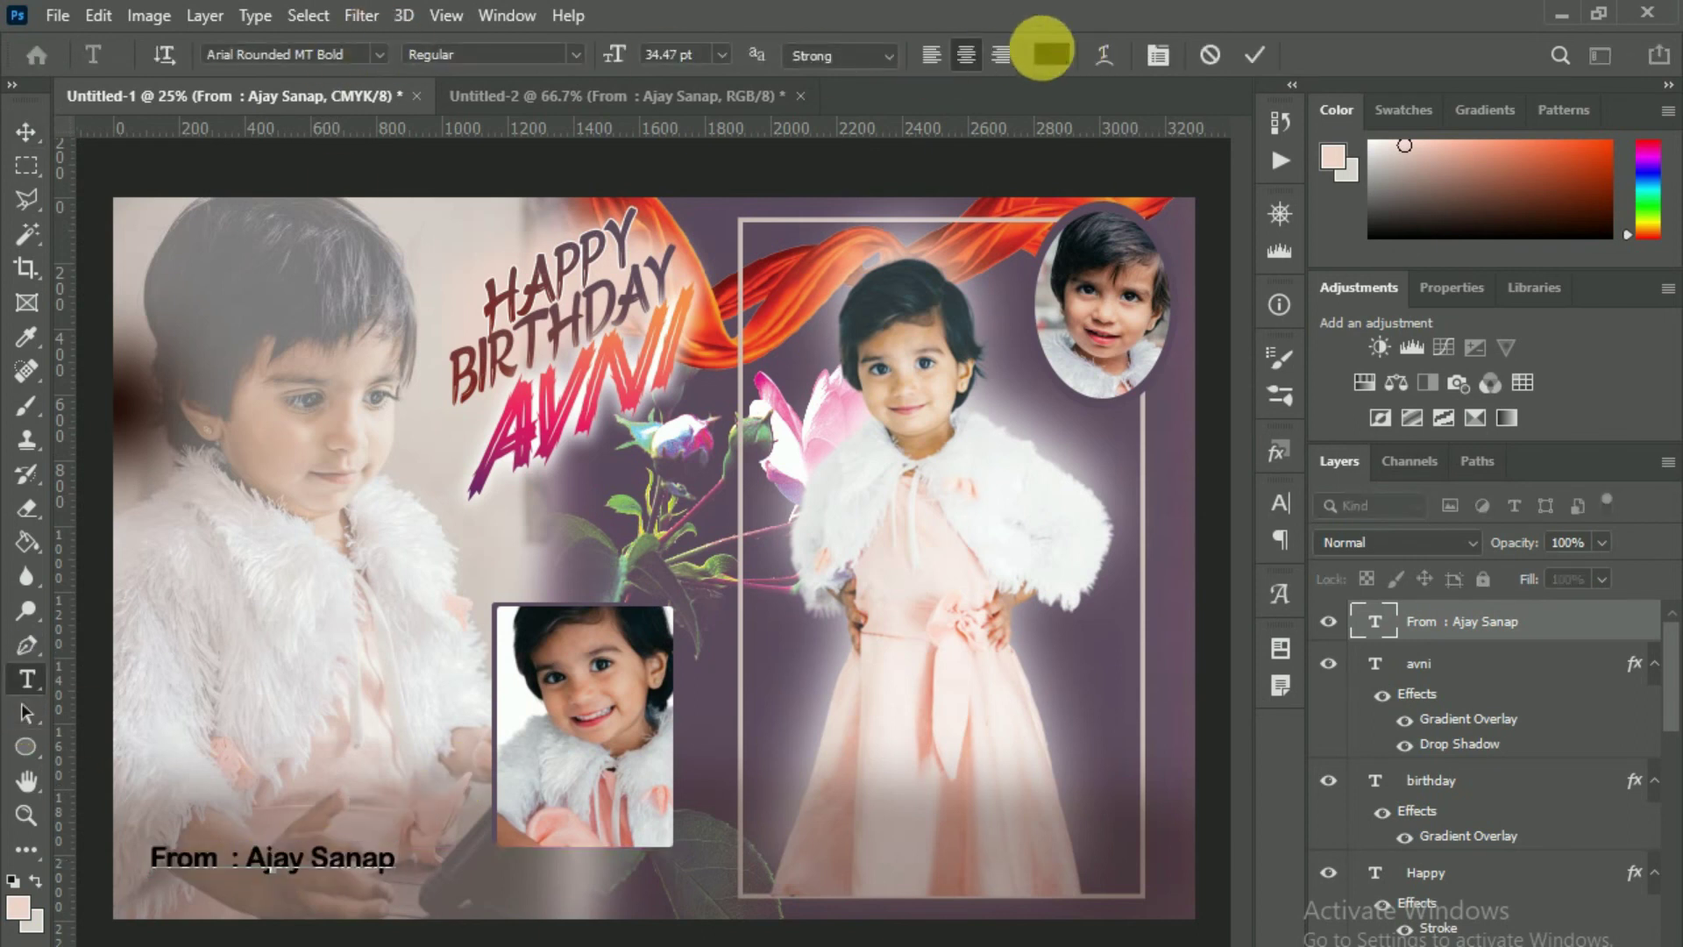
click(1087, 436)
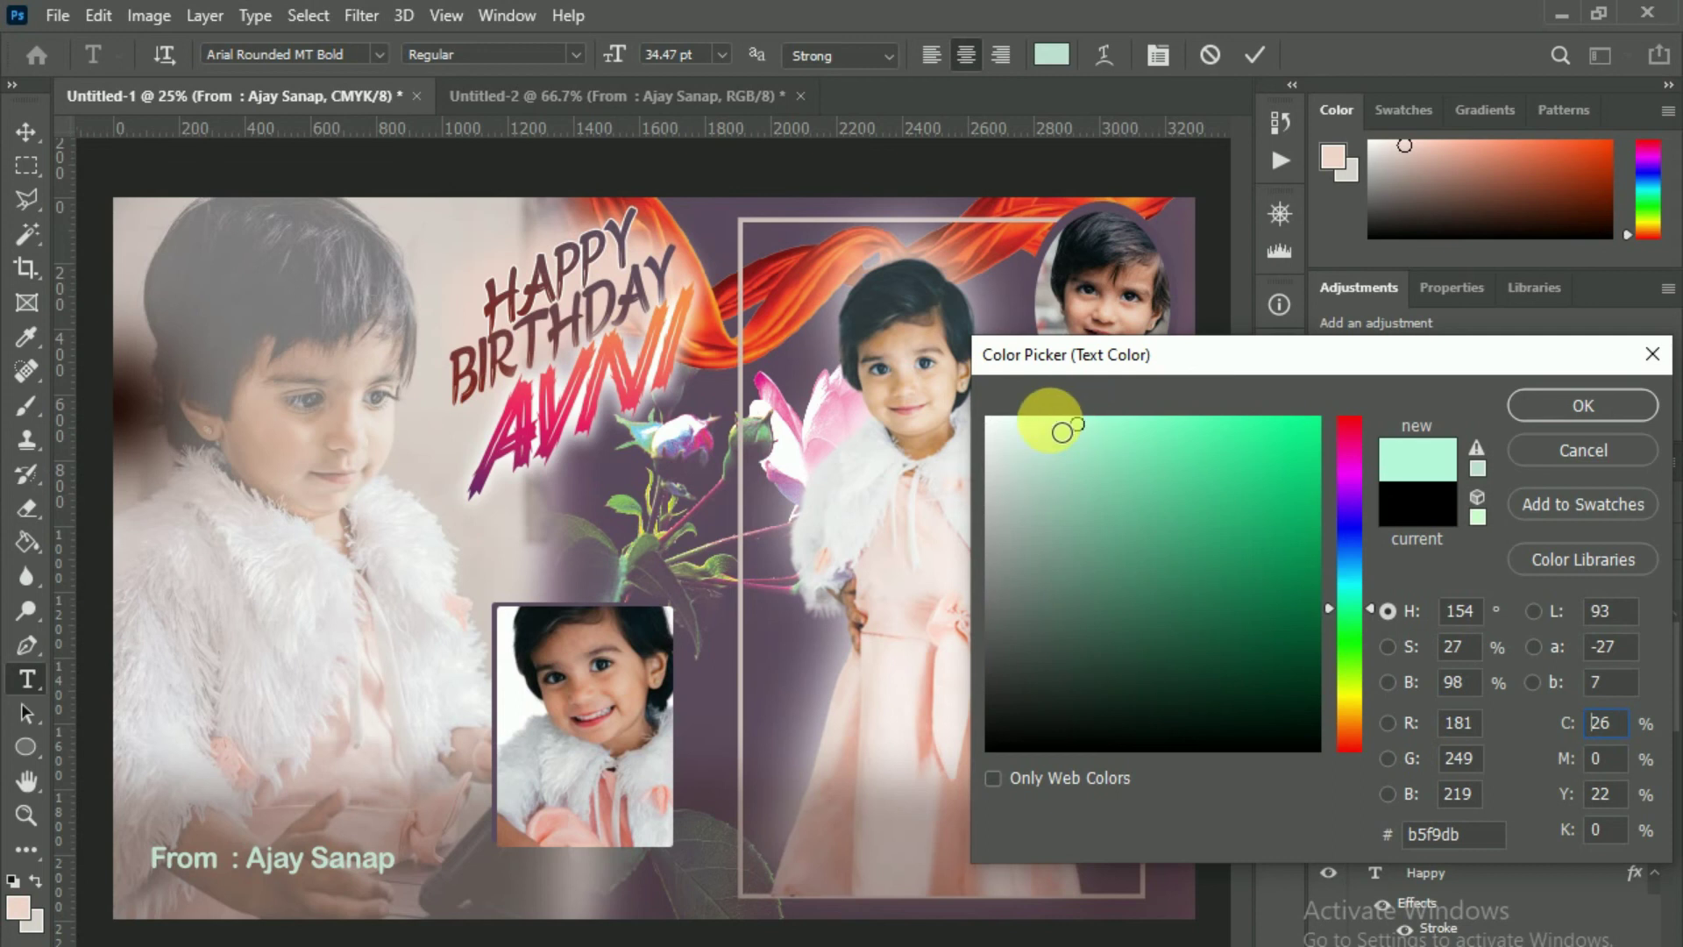
click(1543, 403)
click(1254, 58)
click(25, 131)
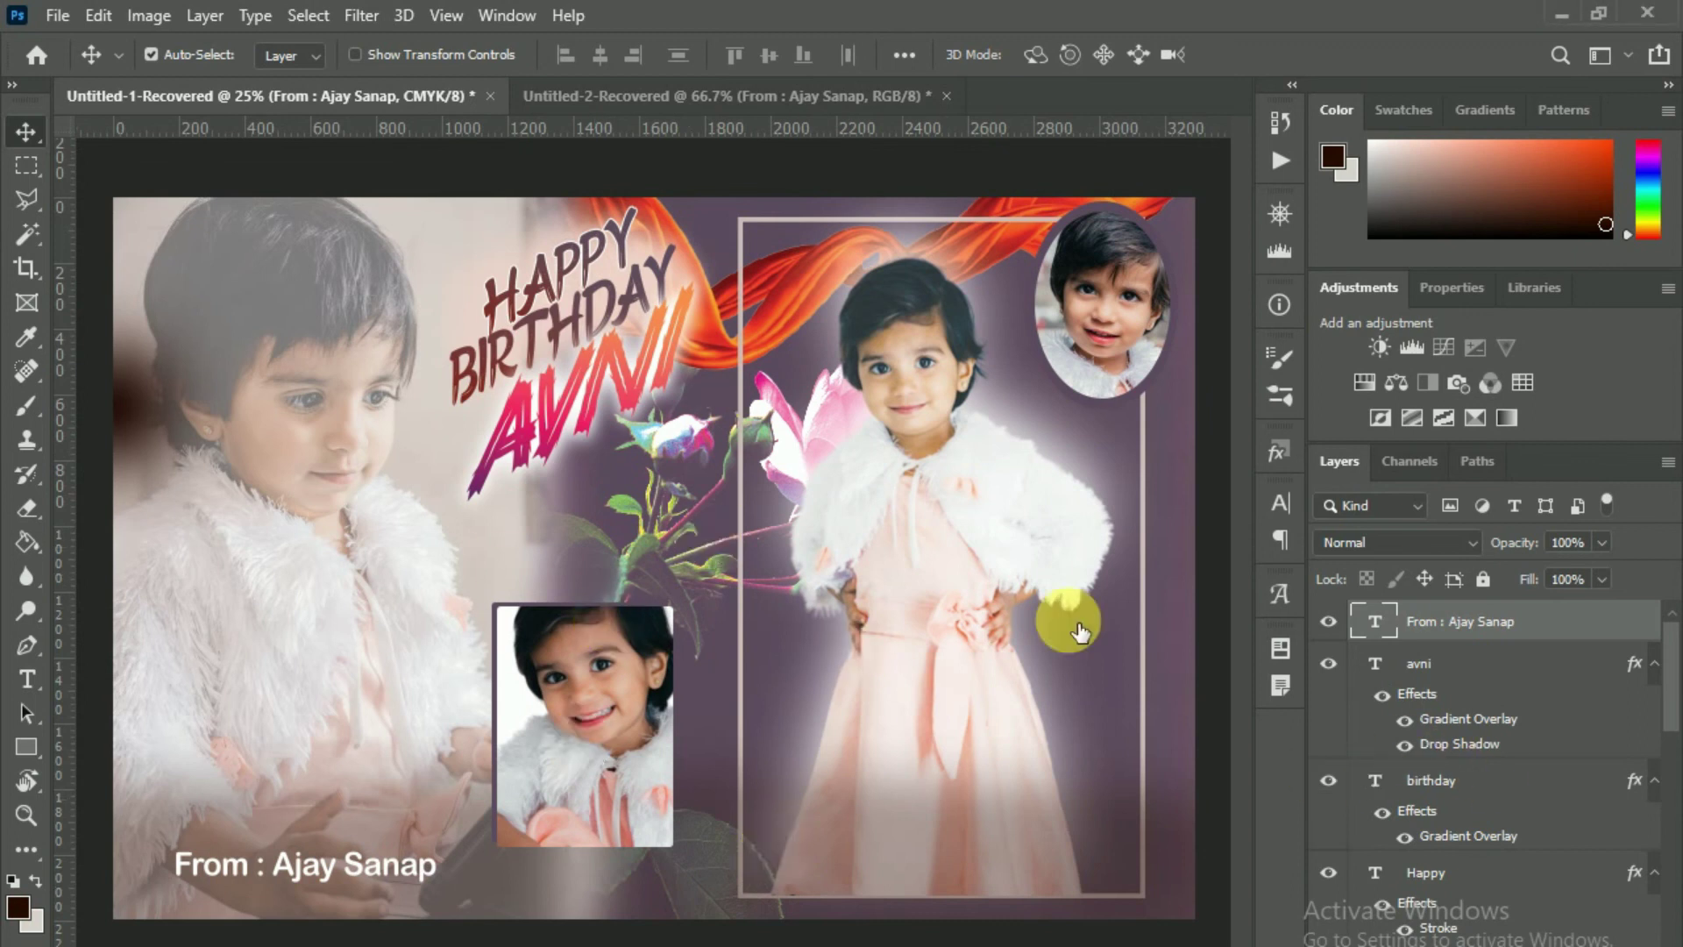
- Drag the Happy and birthday text layers from Untitled-2 into the collage
scroll(1442, 714, down, 3)
scroll(1443, 715, down, 3)
scroll(1533, 900, down, 1)
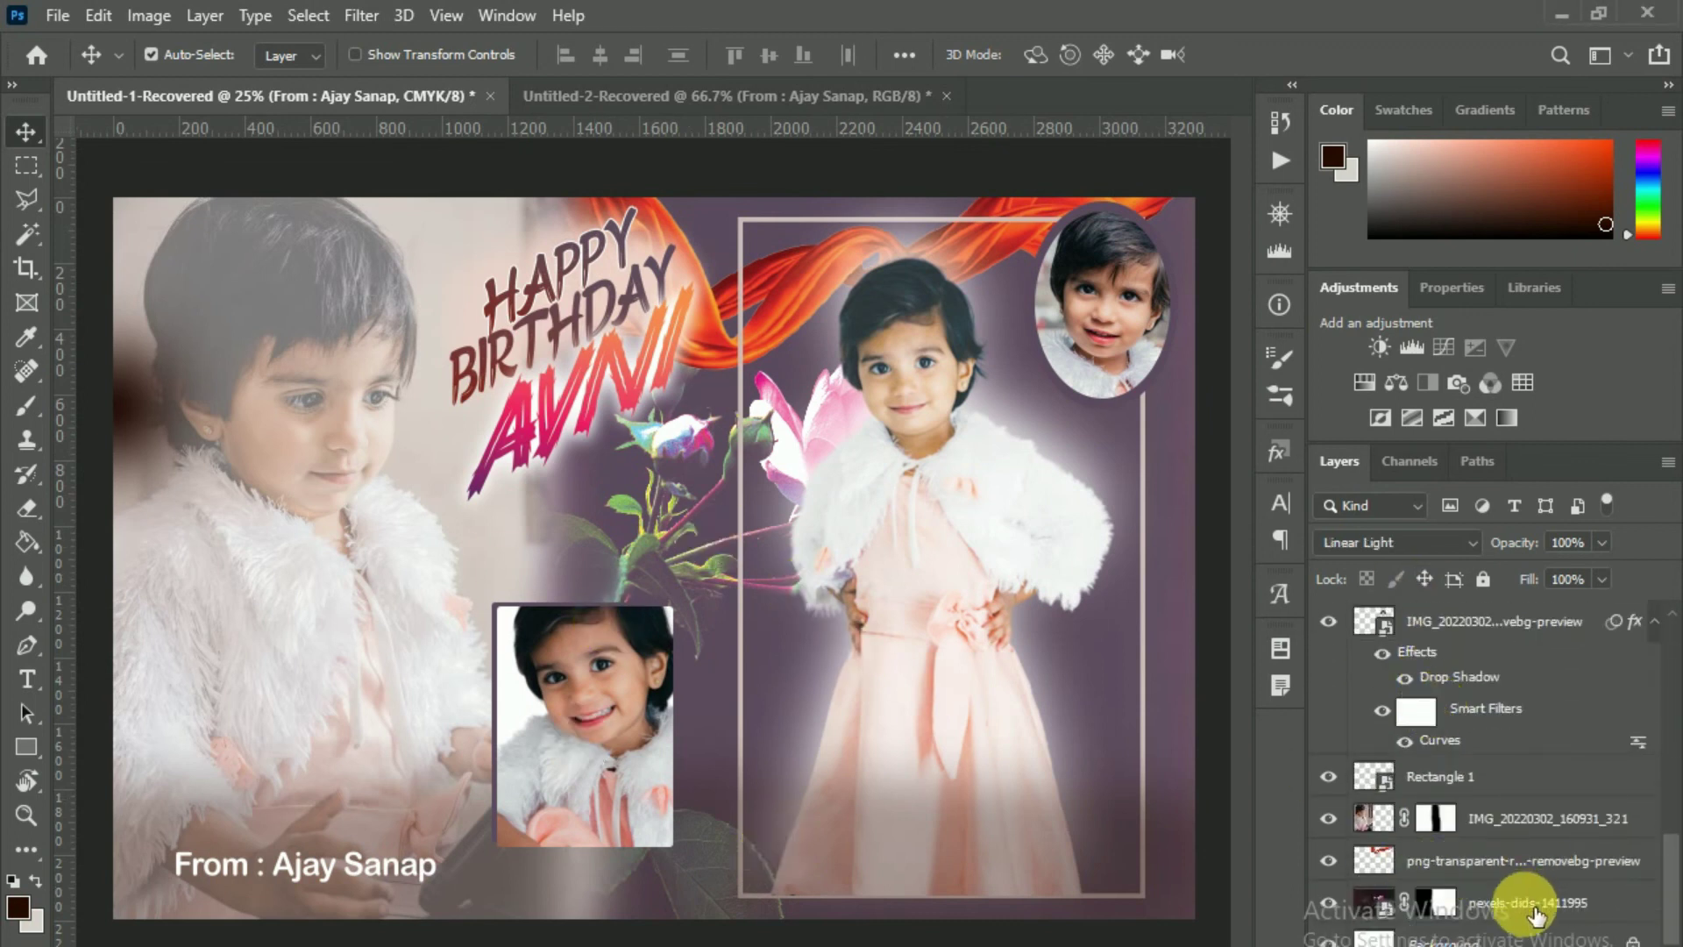
click(1536, 912)
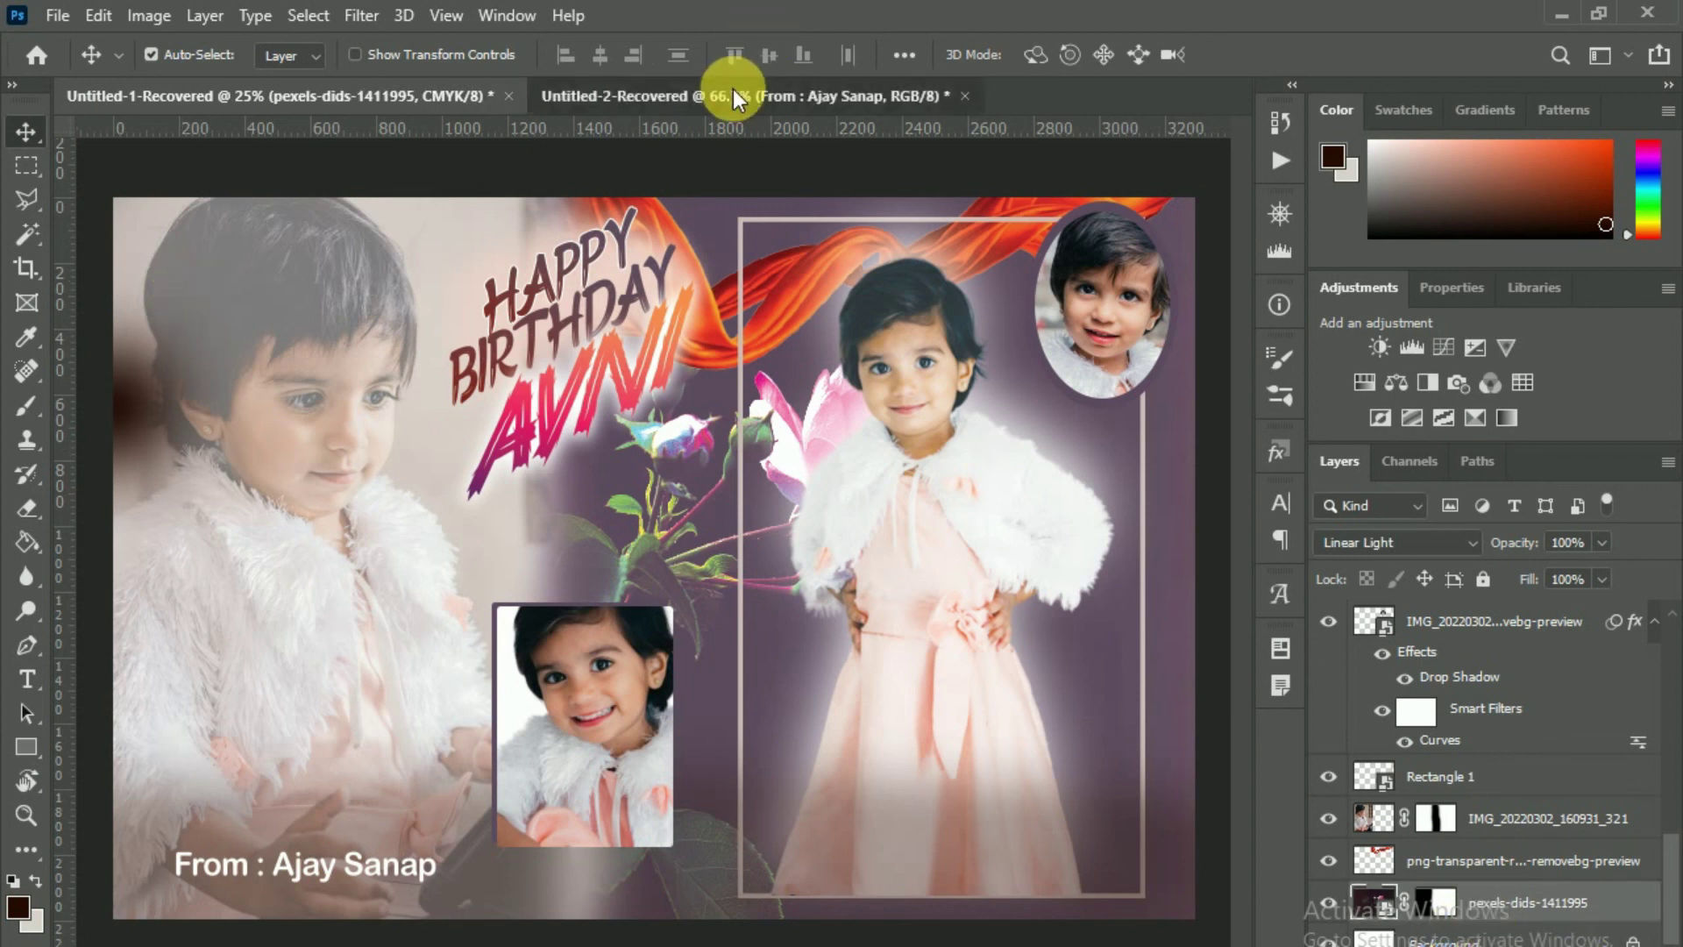
click(733, 94)
click(1455, 695)
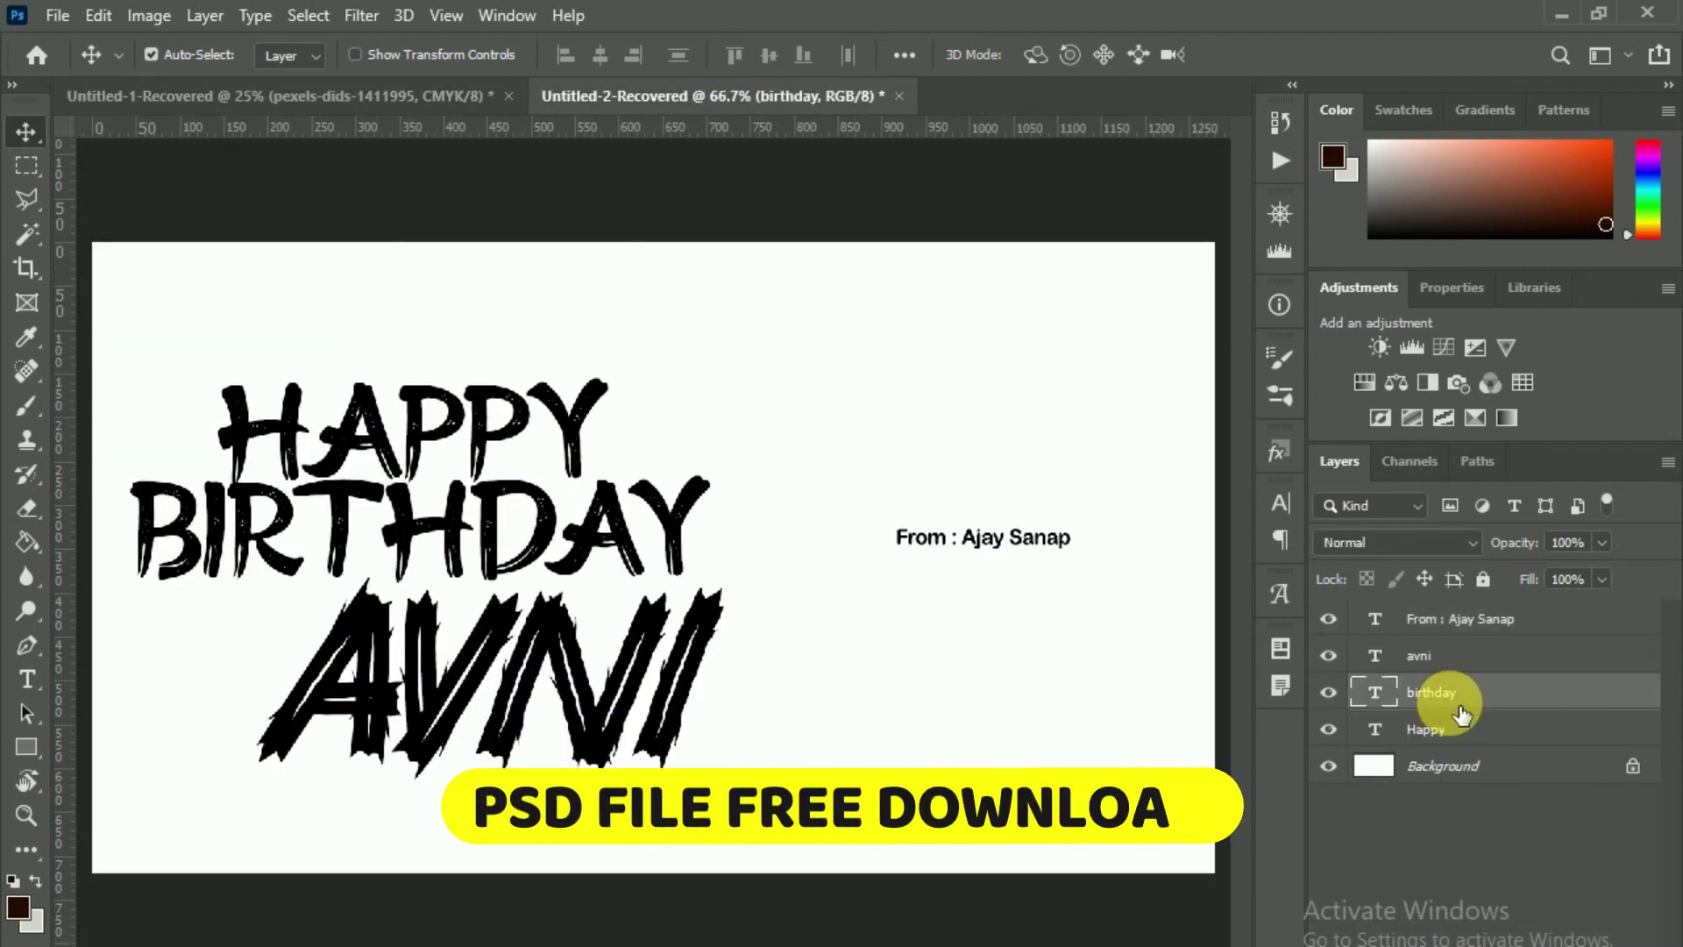
shift+click(1460, 727)
drag(349, 215, 1056, 644)
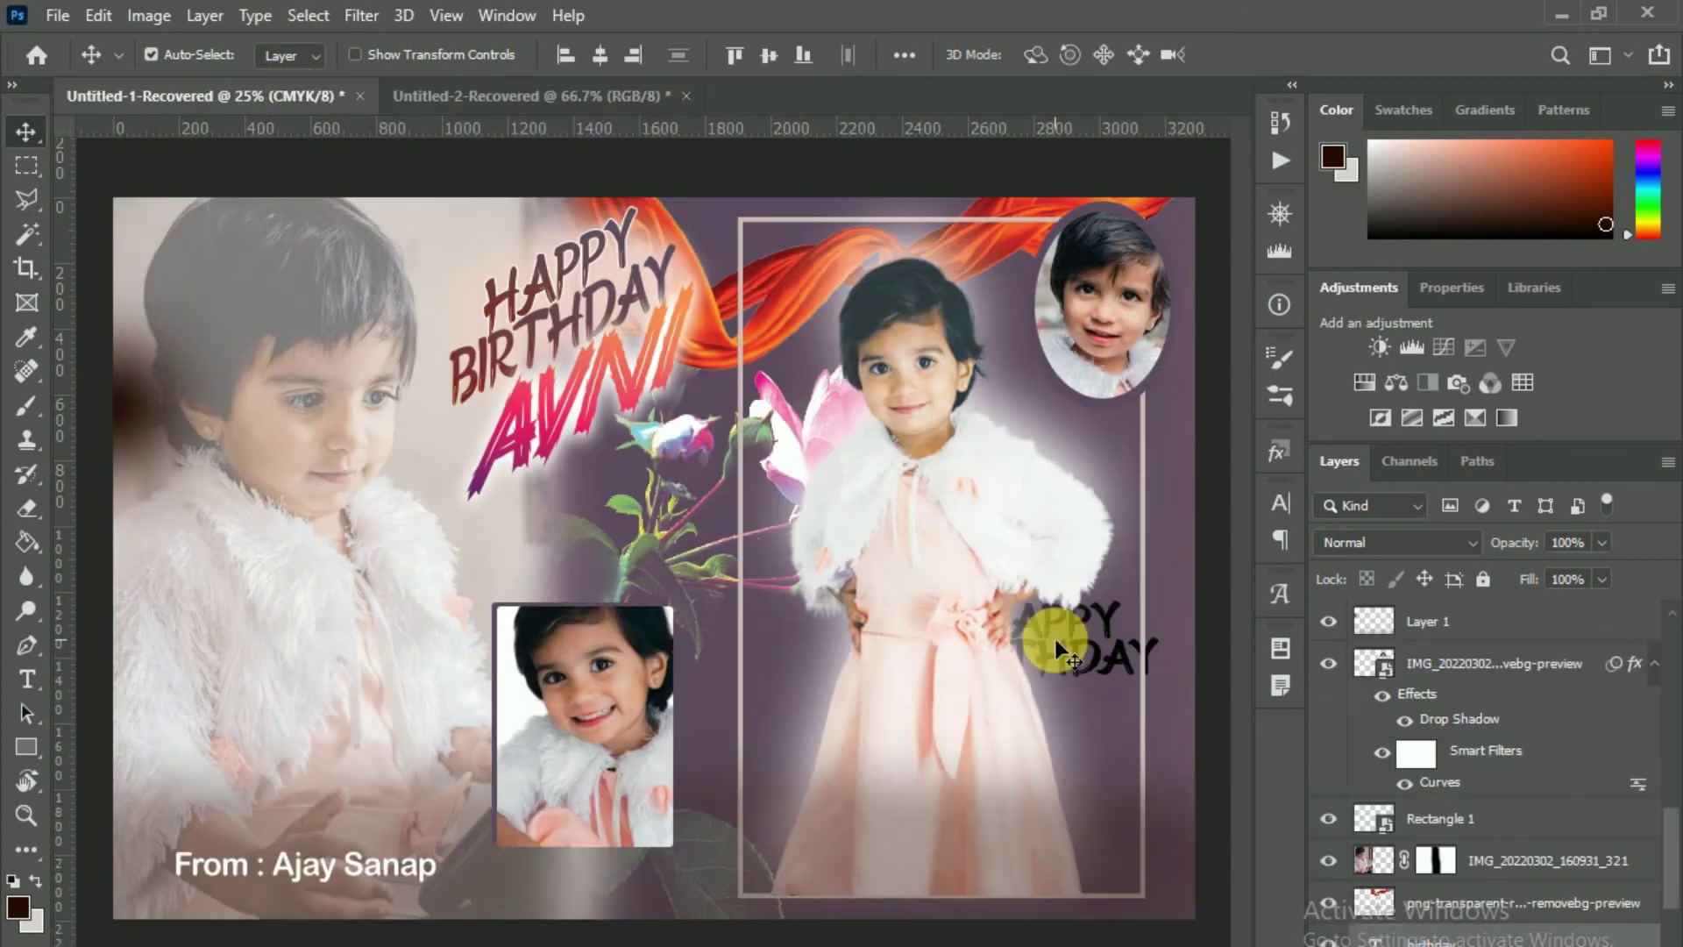
- Enlarge the dropped-in Happy Birthday text to about double size over the right photo
key(ctrl+t)
mouse_move(829, 367)
mouse_down()
mouse_move(999, 508)
mouse_move(968, 310)
mouse_up()
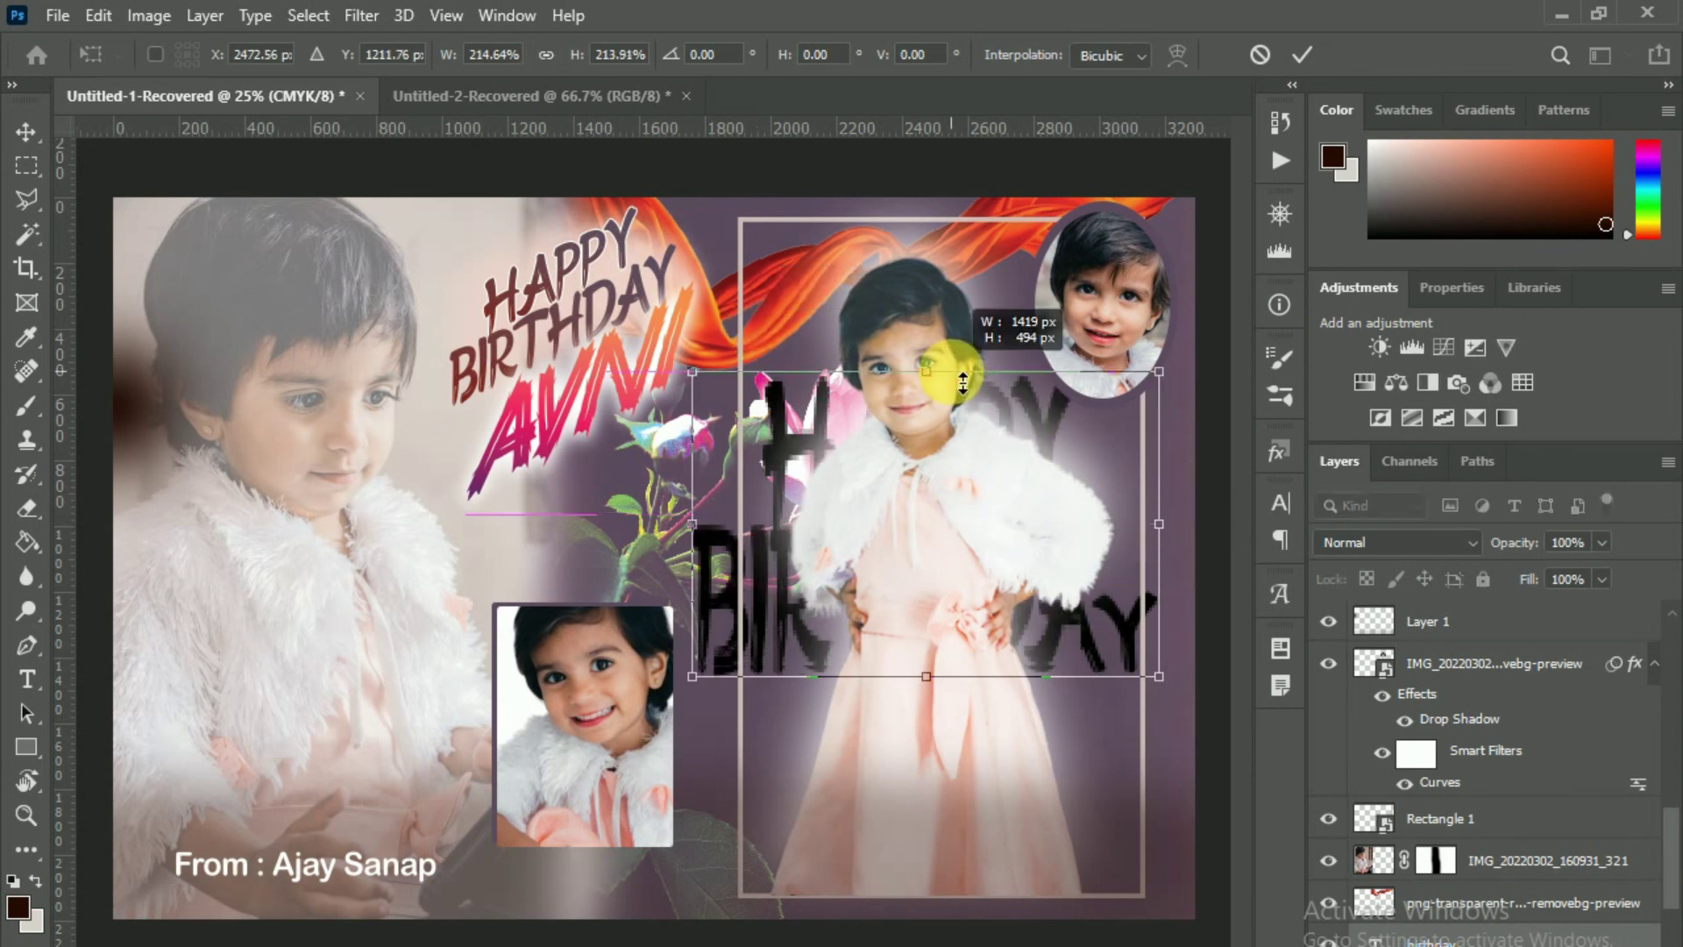
click(1302, 54)
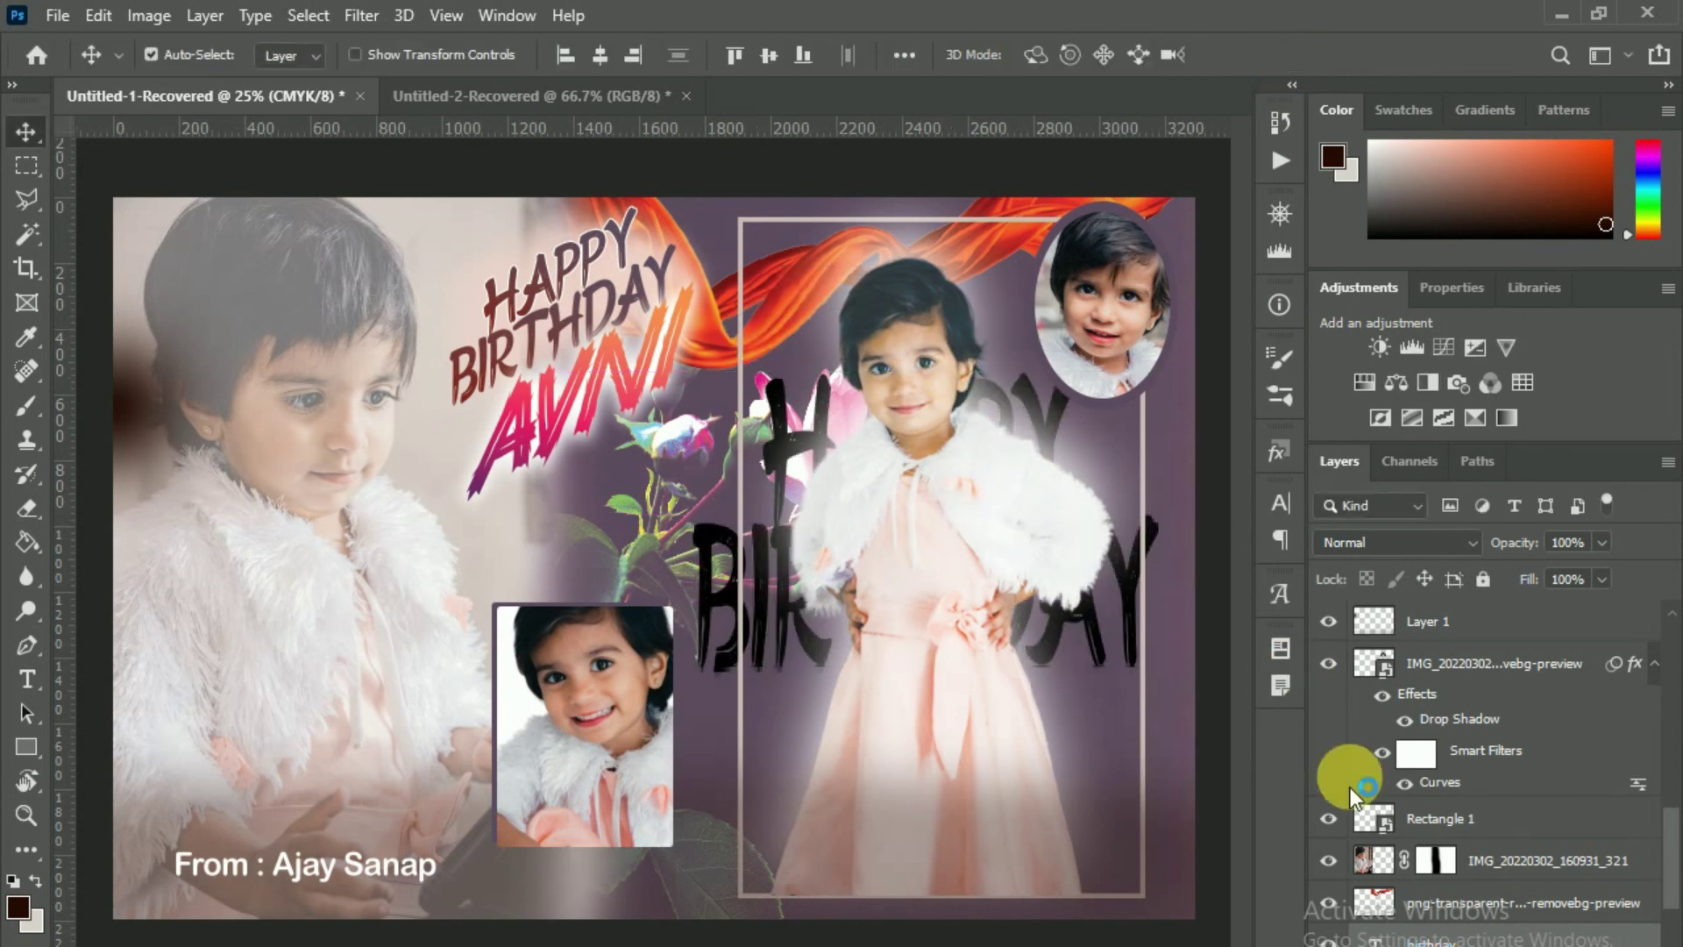
scroll(1368, 771, down, 3)
click(1456, 826)
click(27, 680)
click(785, 594)
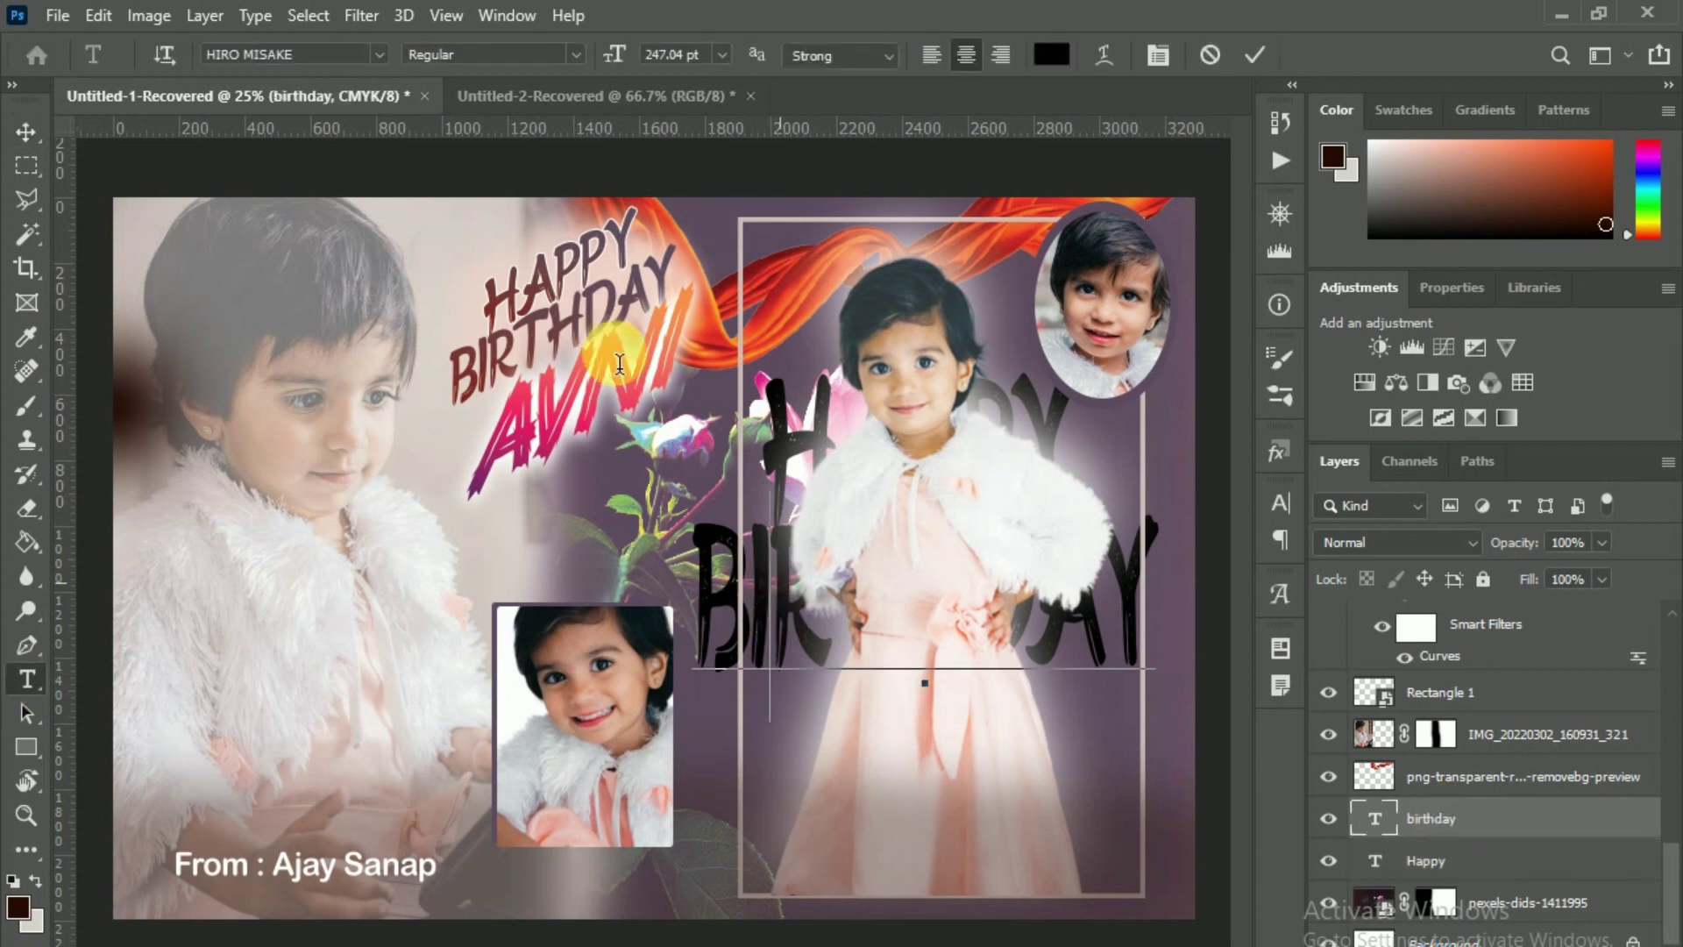
- Set the birthday word to the Hijrnotes script font in white #ffffff
key(ctrl+a)
click(377, 55)
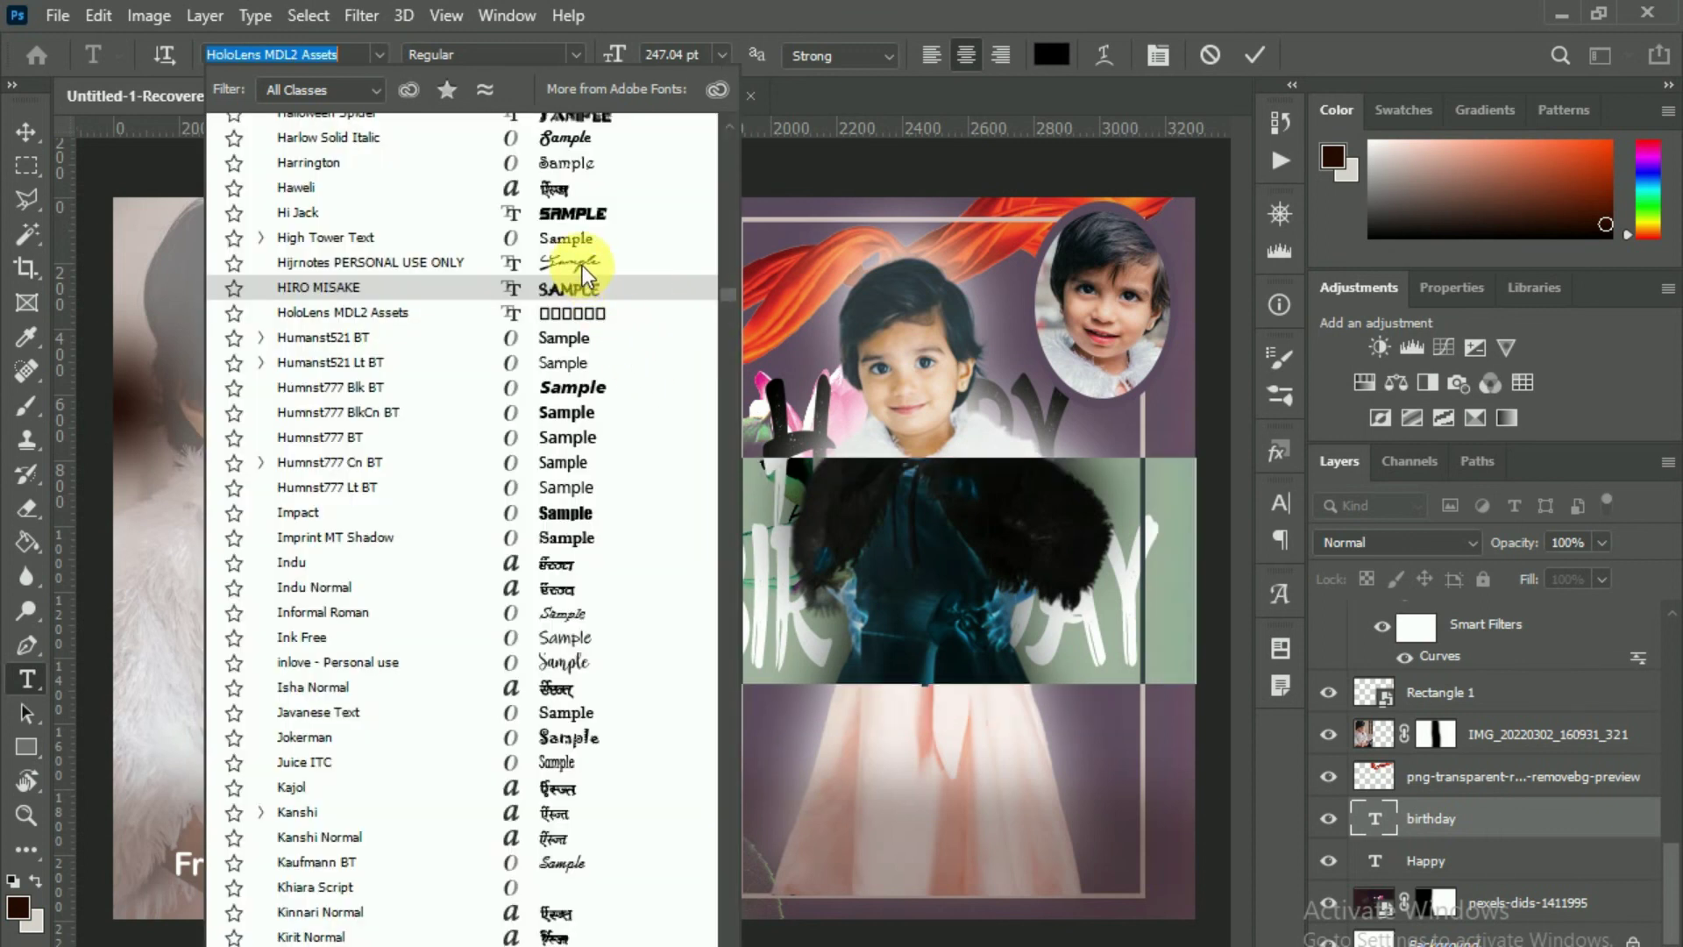
click(581, 272)
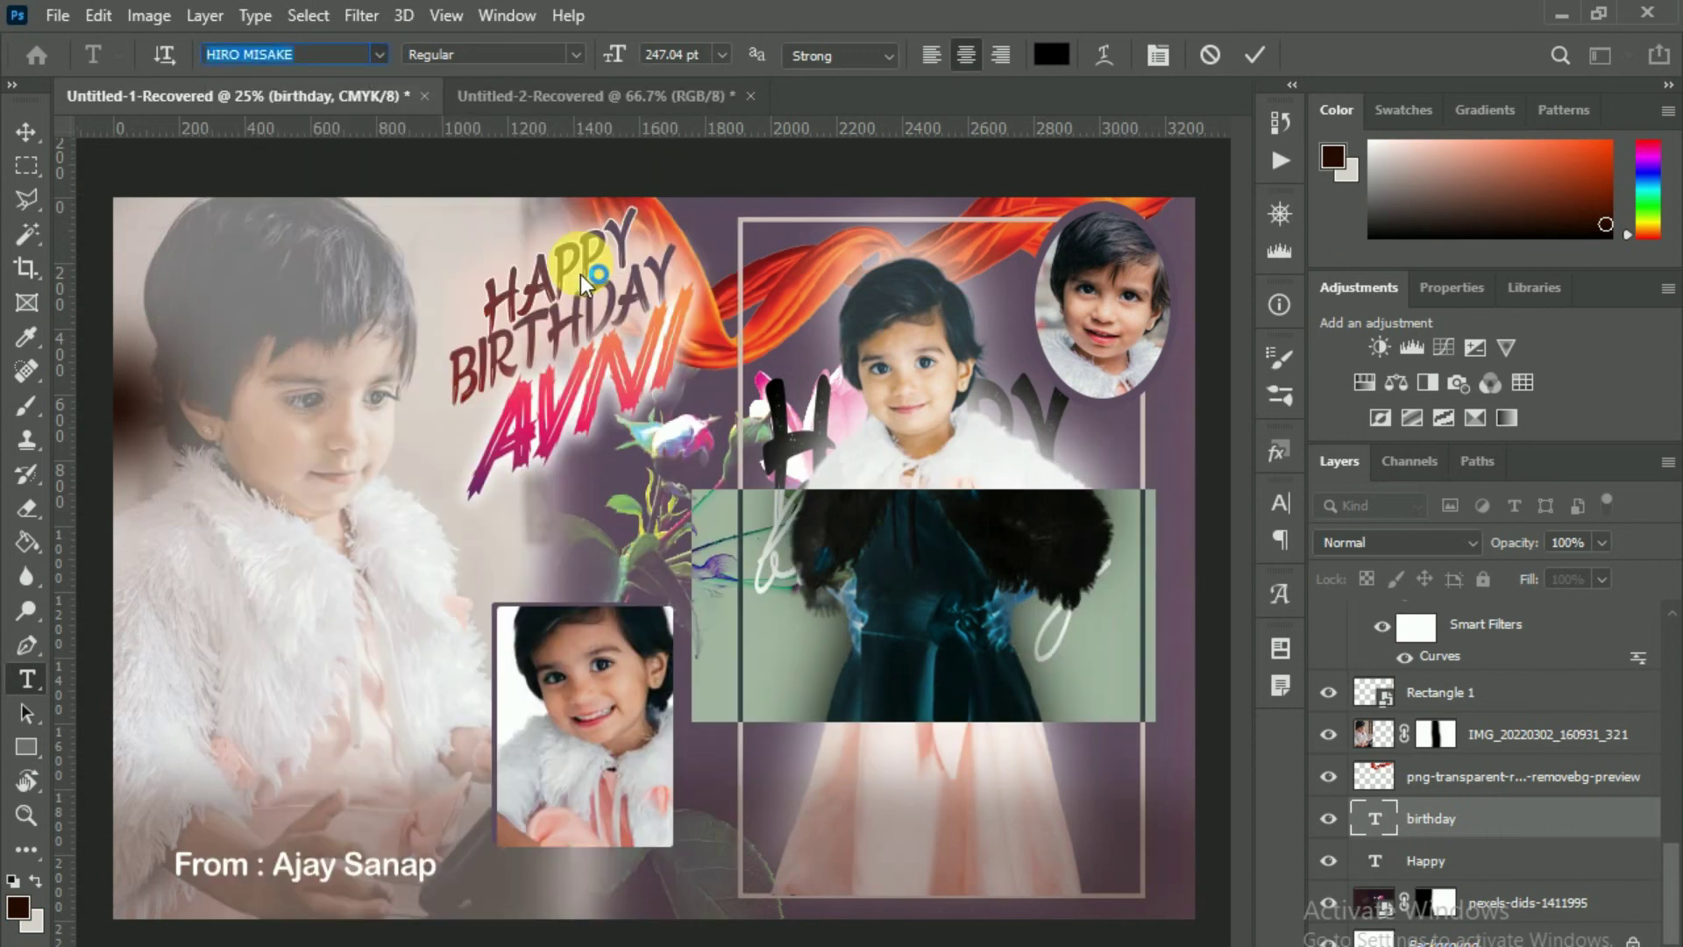
click(1053, 55)
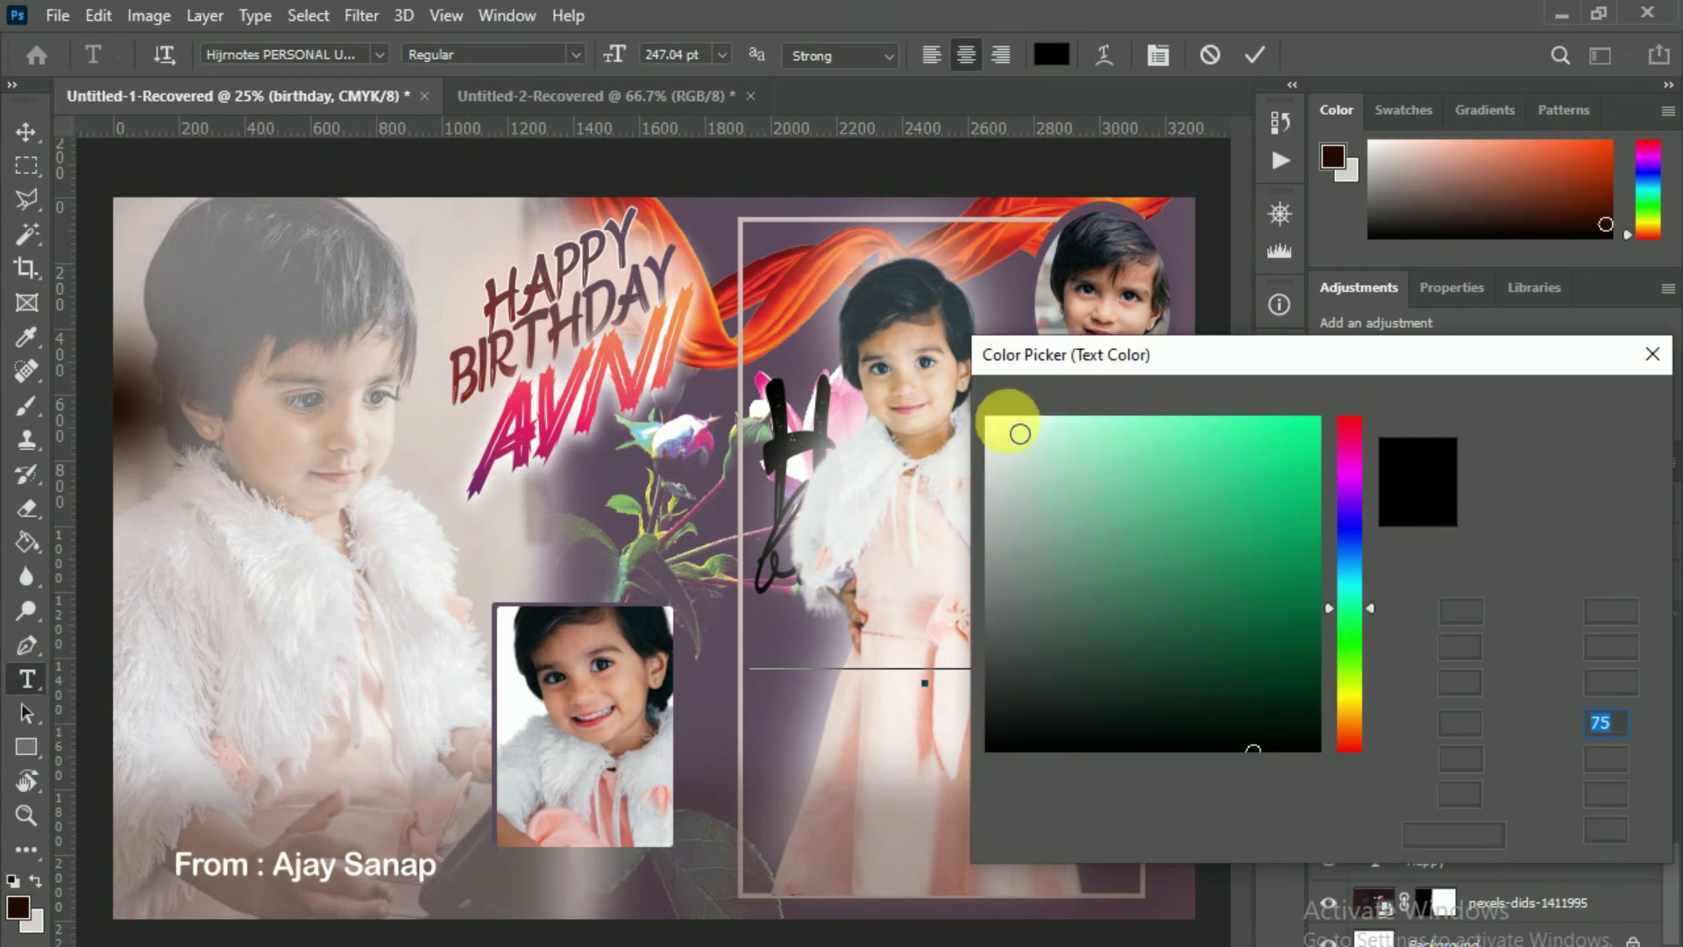
click(989, 420)
click(1584, 405)
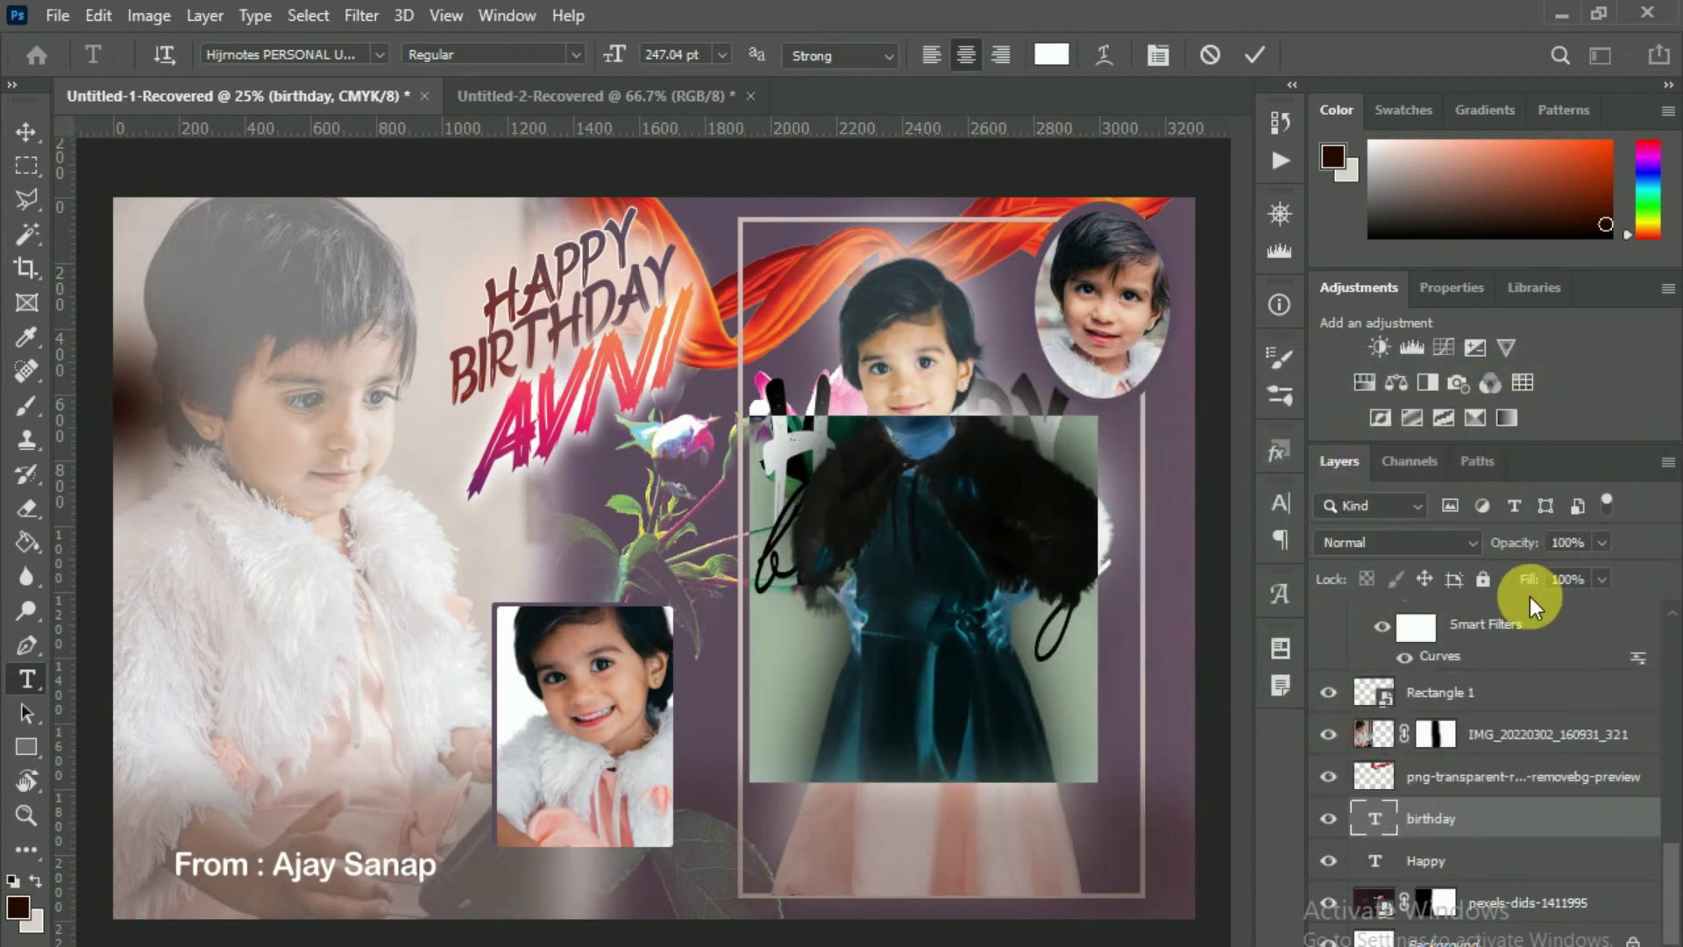
click(1255, 55)
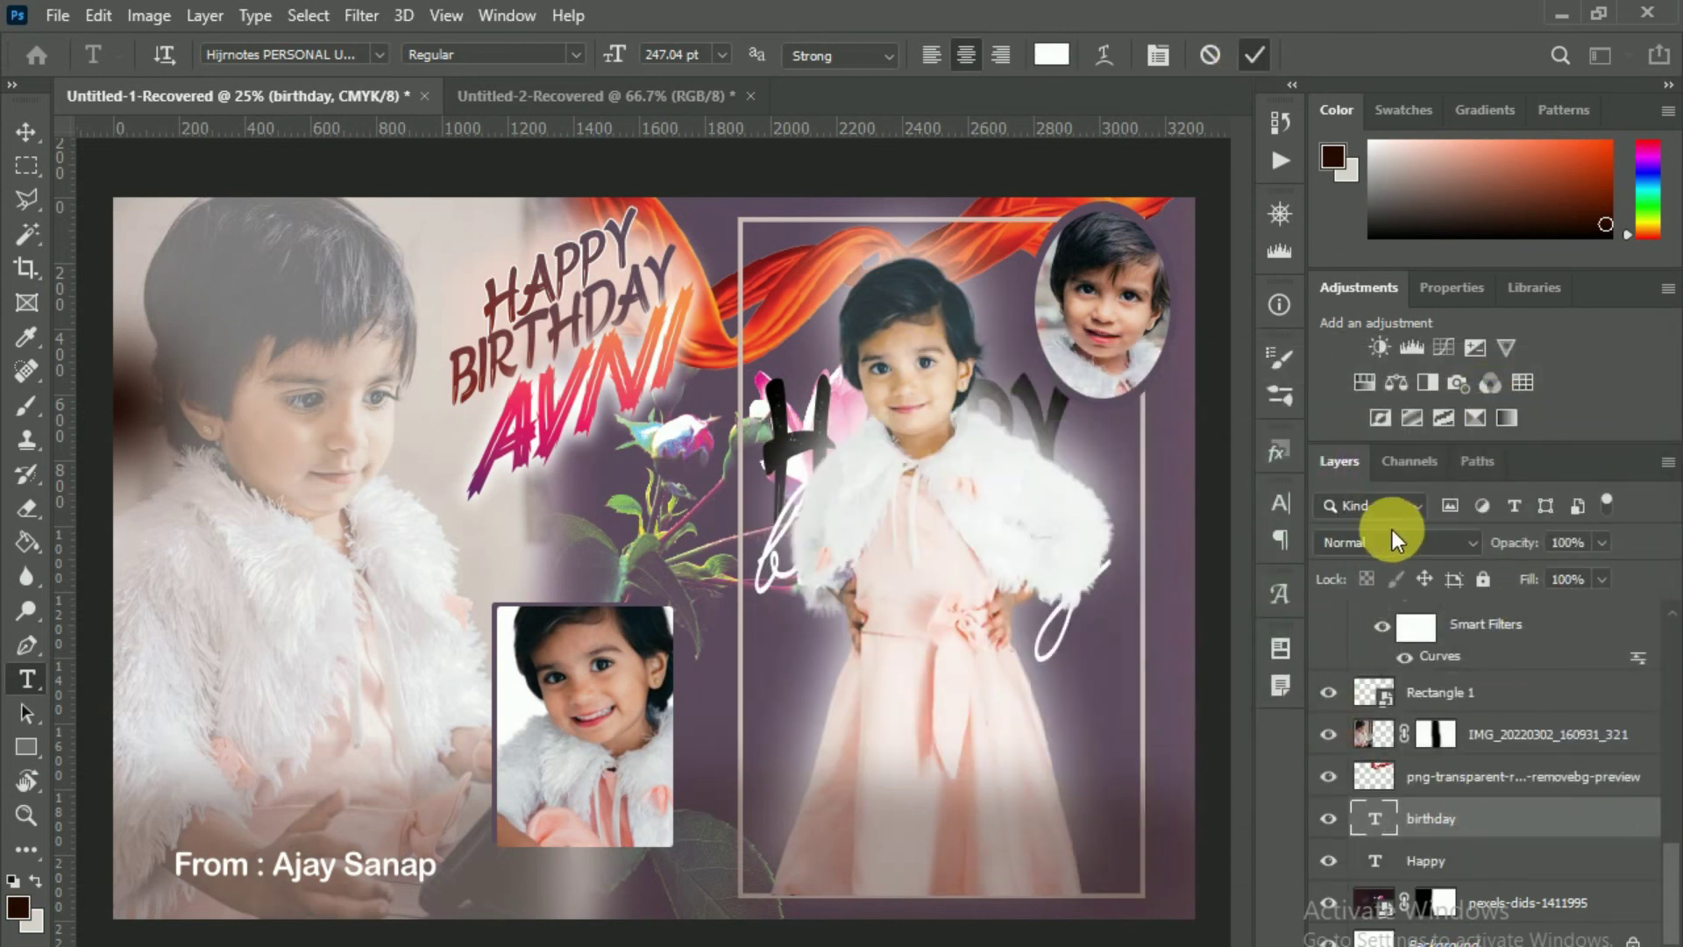
- Set the Happy word to the Hijrnotes script font in white #ffffff
click(829, 431)
key(ctrl+a)
click(380, 54)
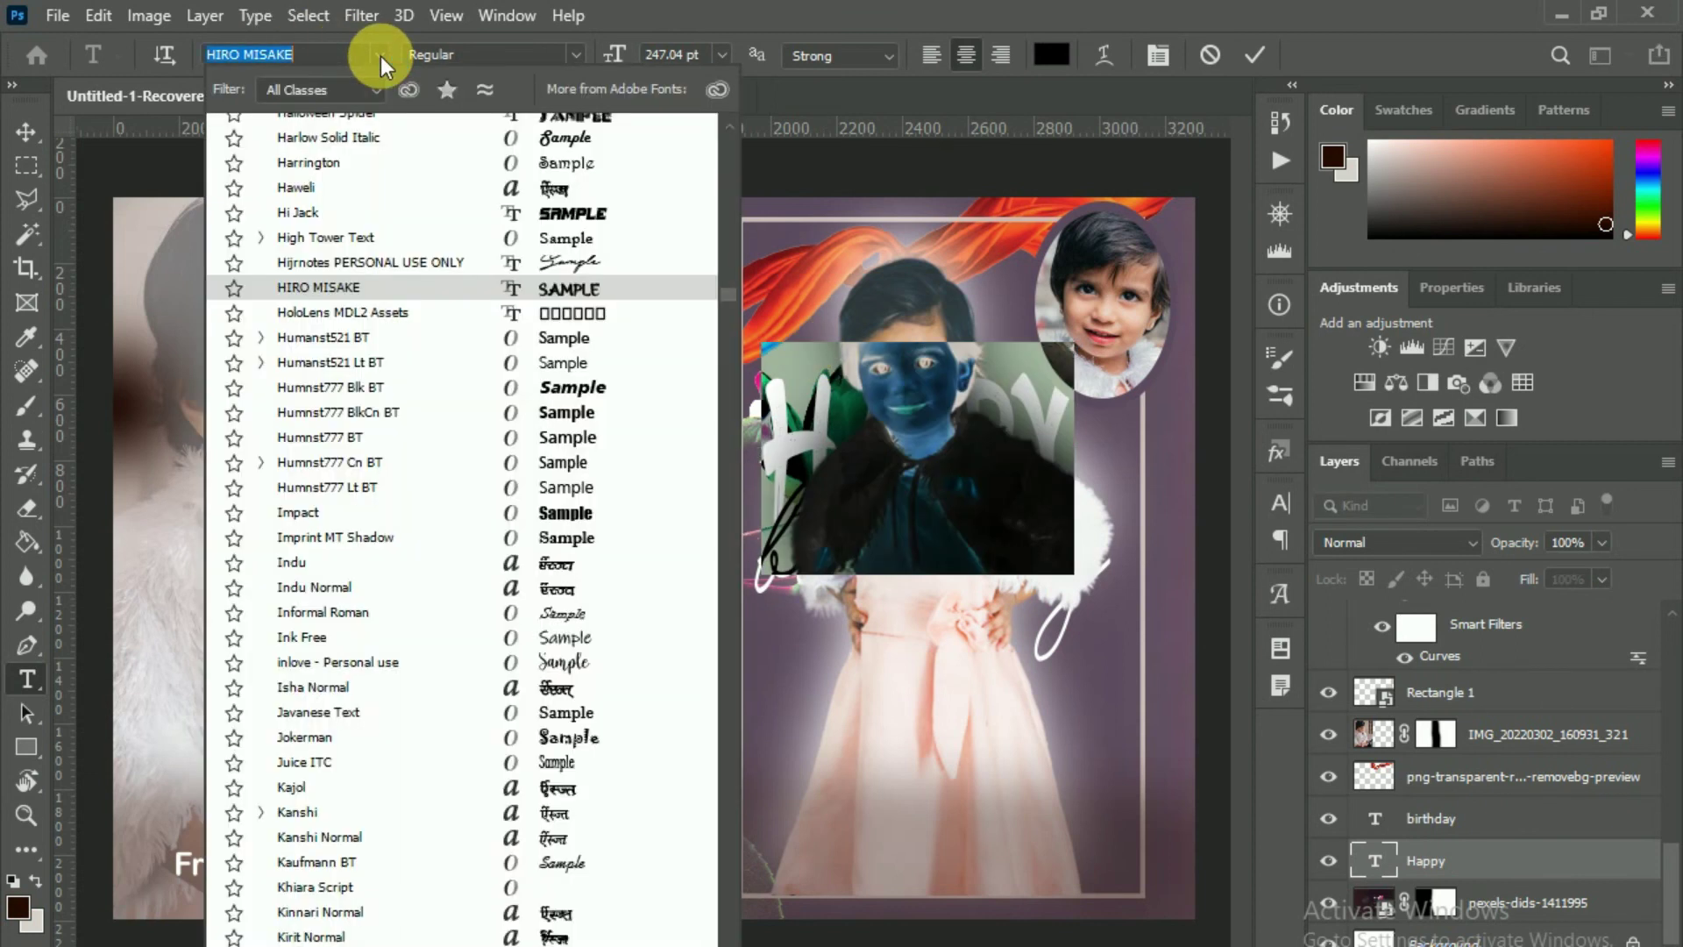
click(561, 261)
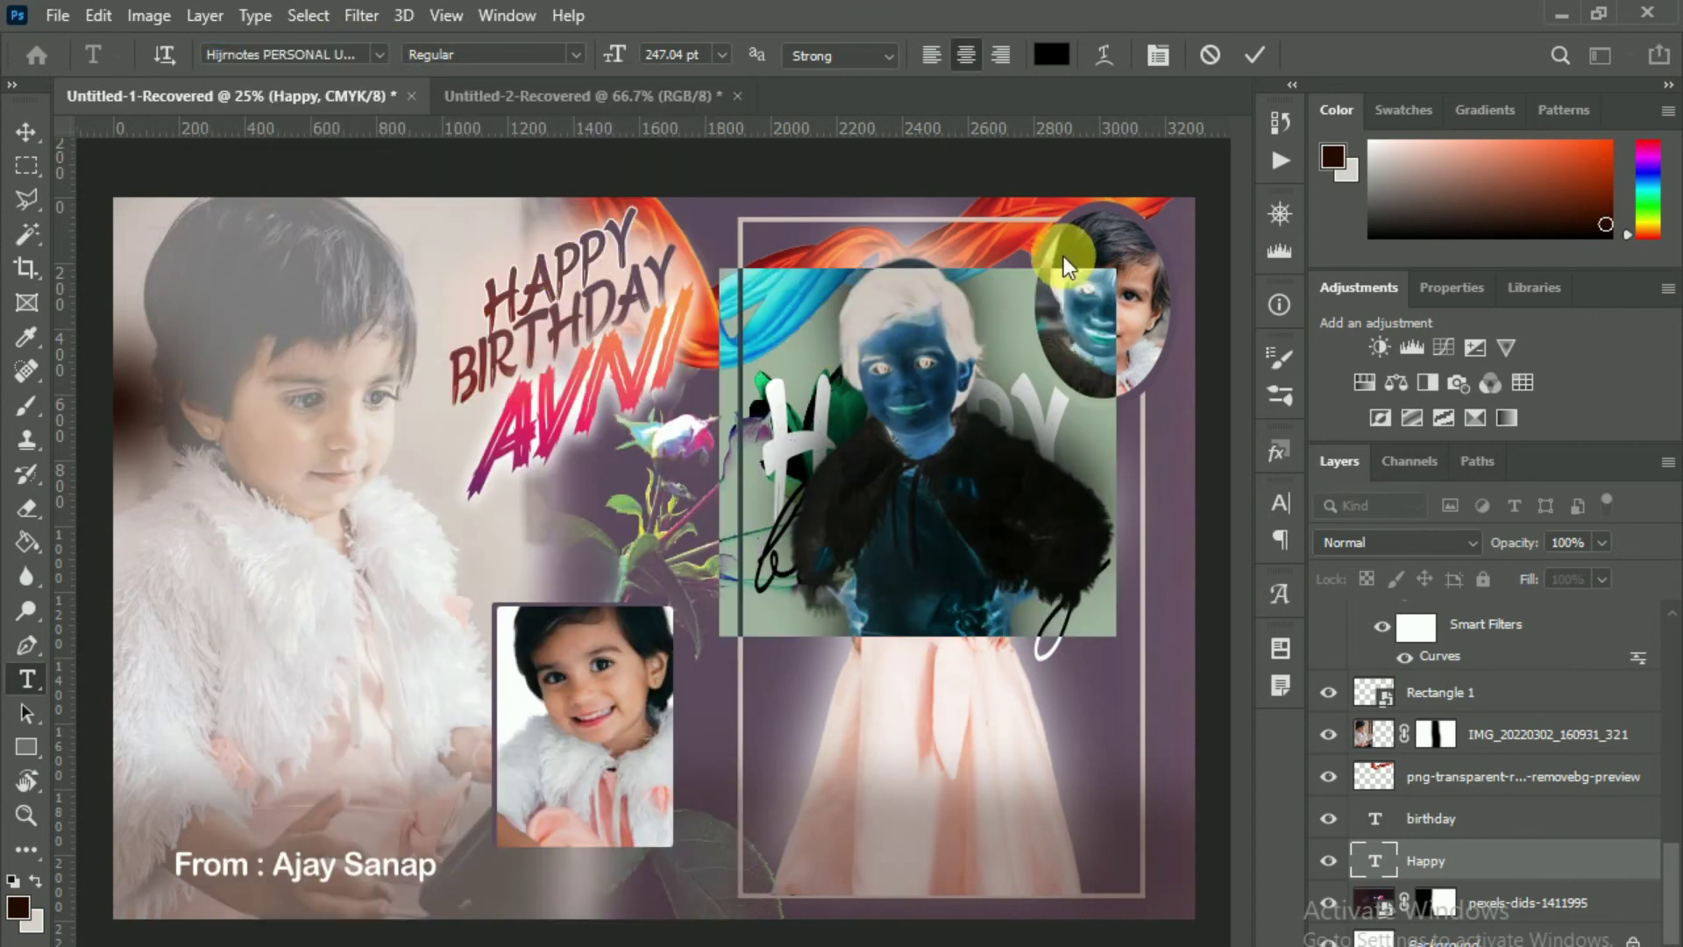
click(1051, 55)
click(988, 419)
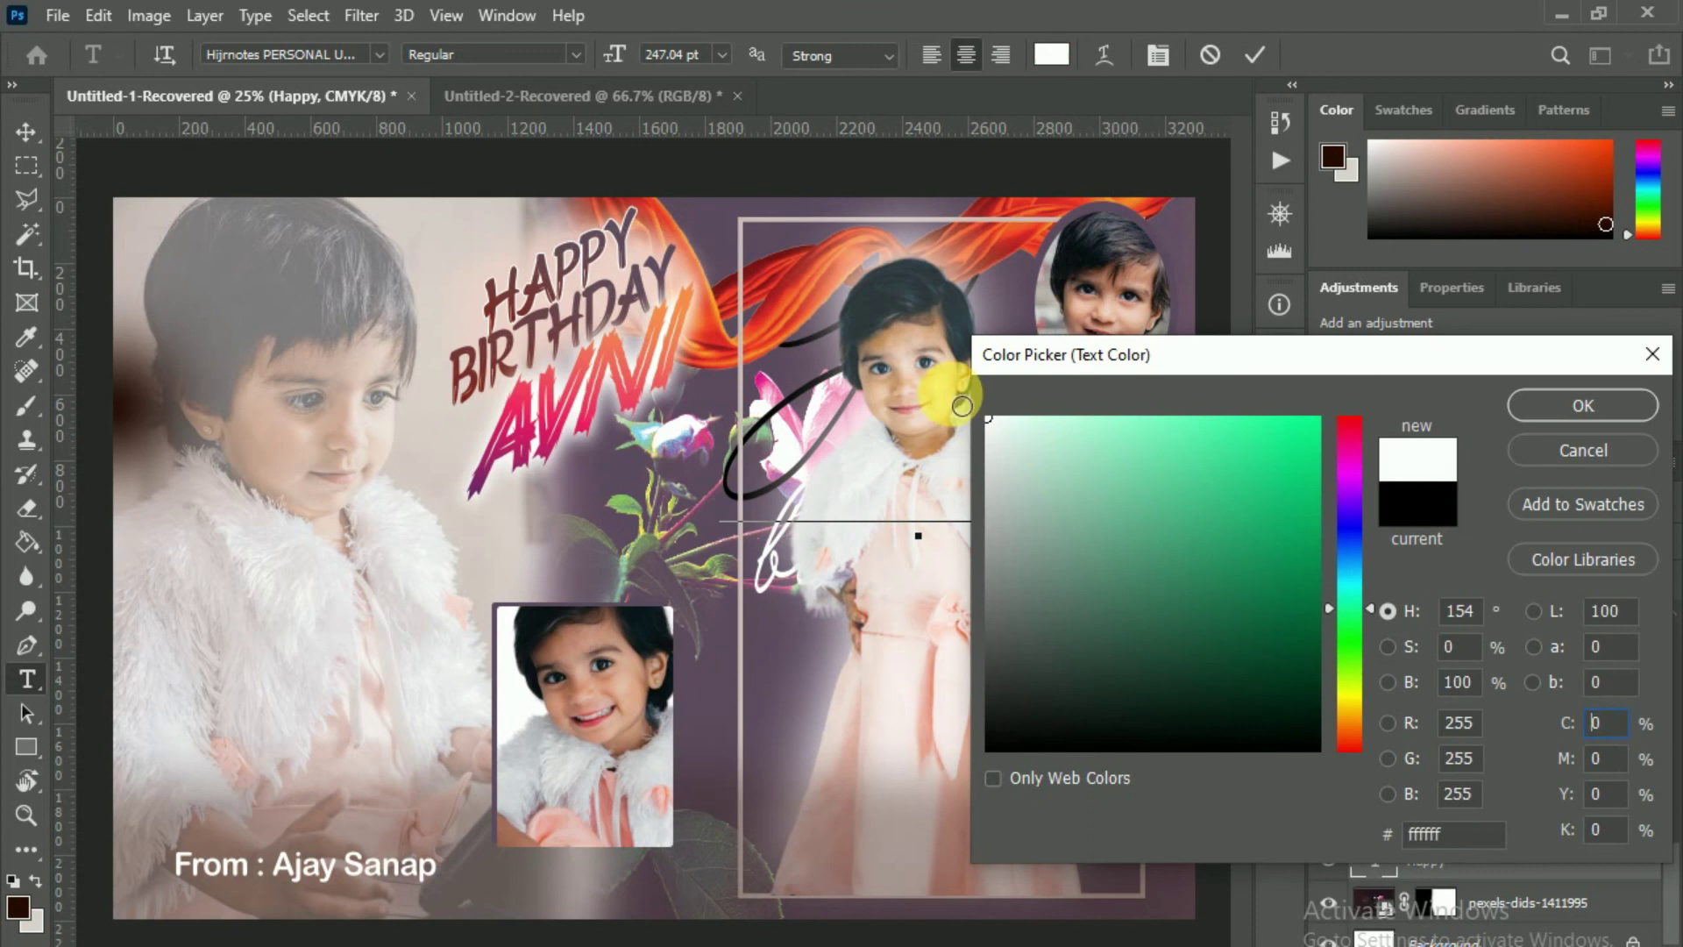
click(1533, 412)
click(1256, 55)
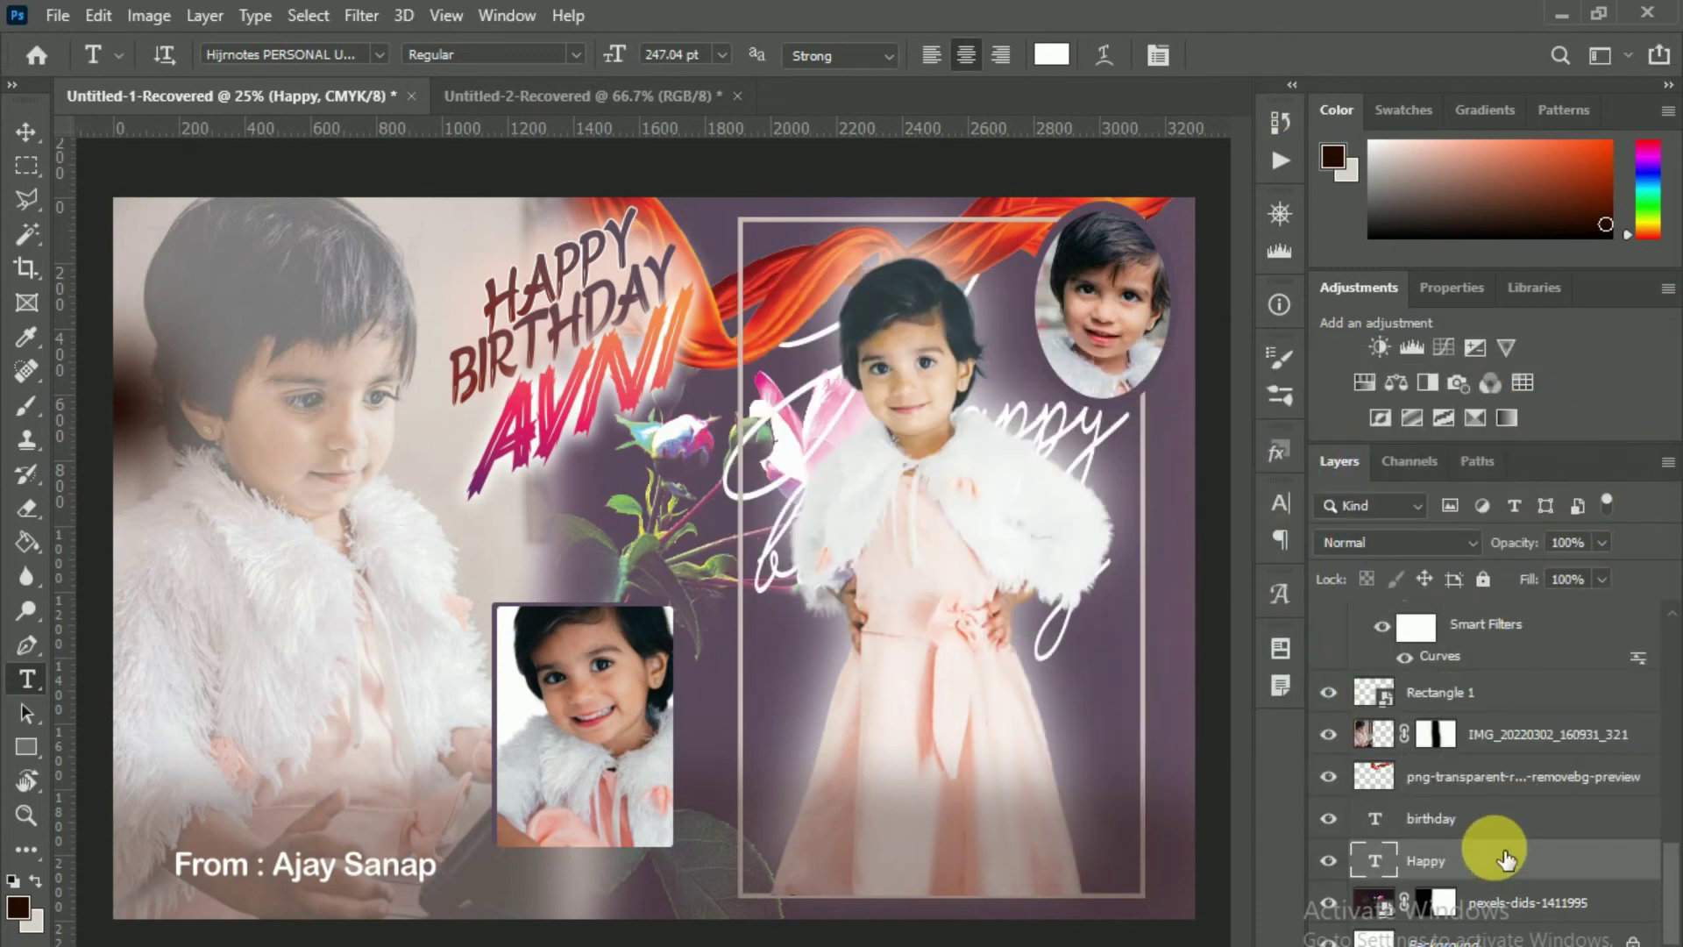
ctrl+click(1499, 820)
key(ctrl+t)
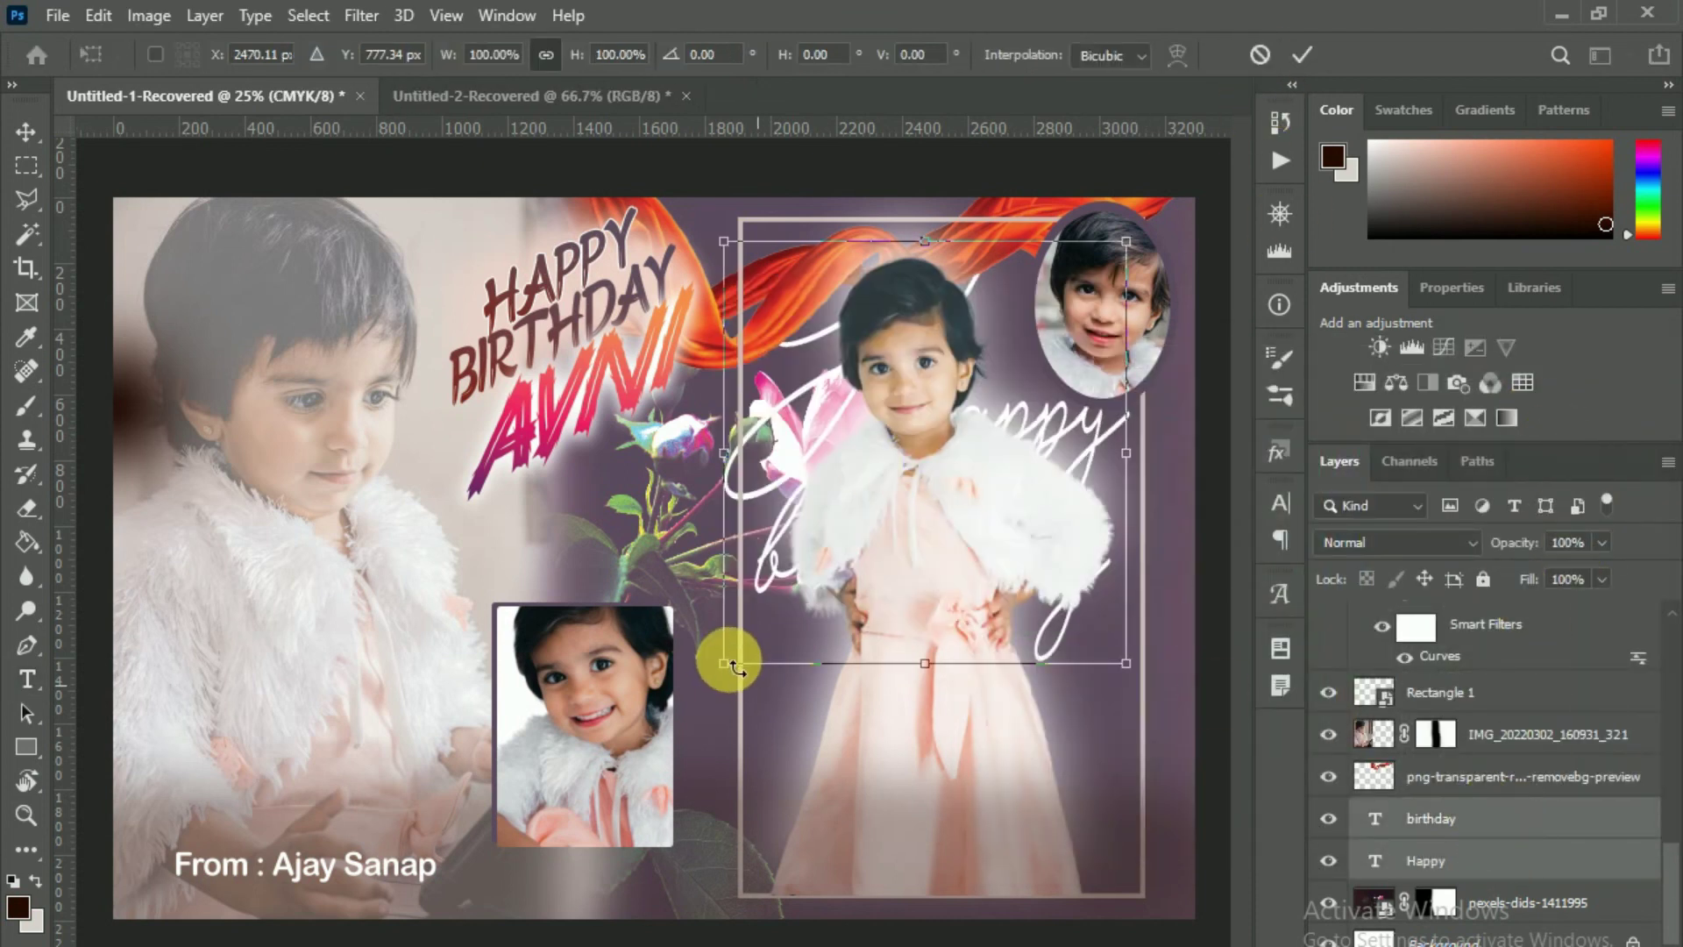
- Shrink both white script words together to about 29% of their size
drag(690, 719, 660, 721)
drag(1028, 454, 1071, 607)
mouse_move(707, 389)
mouse_down()
mouse_move(1102, 724)
mouse_move(1111, 803)
mouse_up()
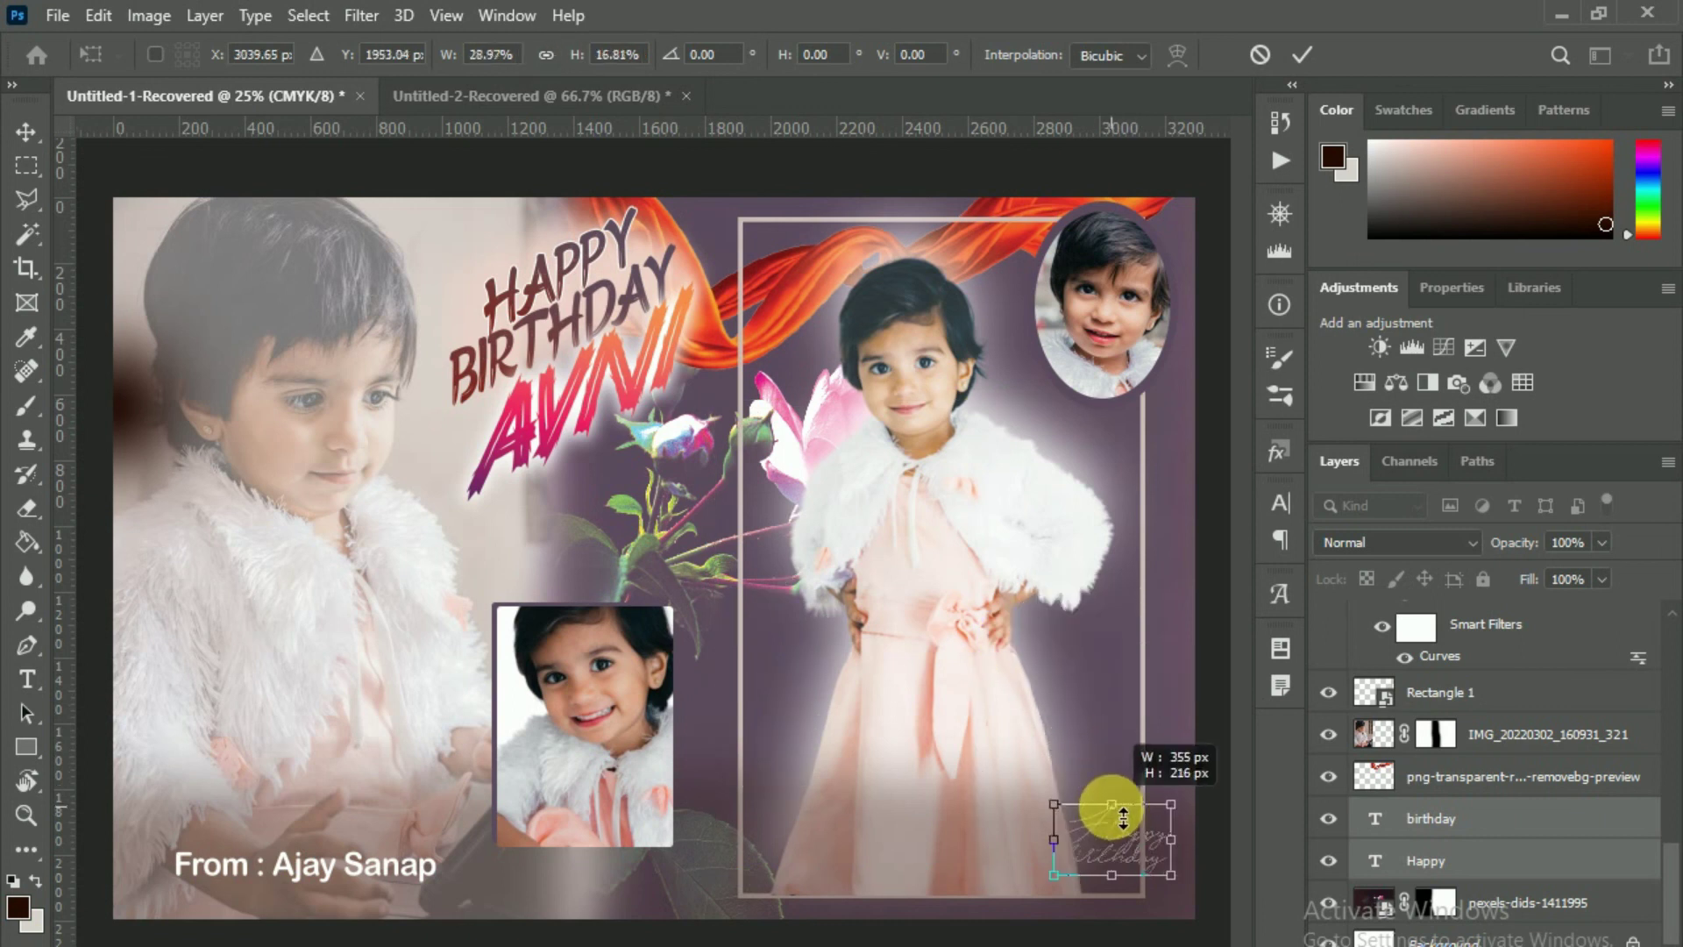
click(1302, 54)
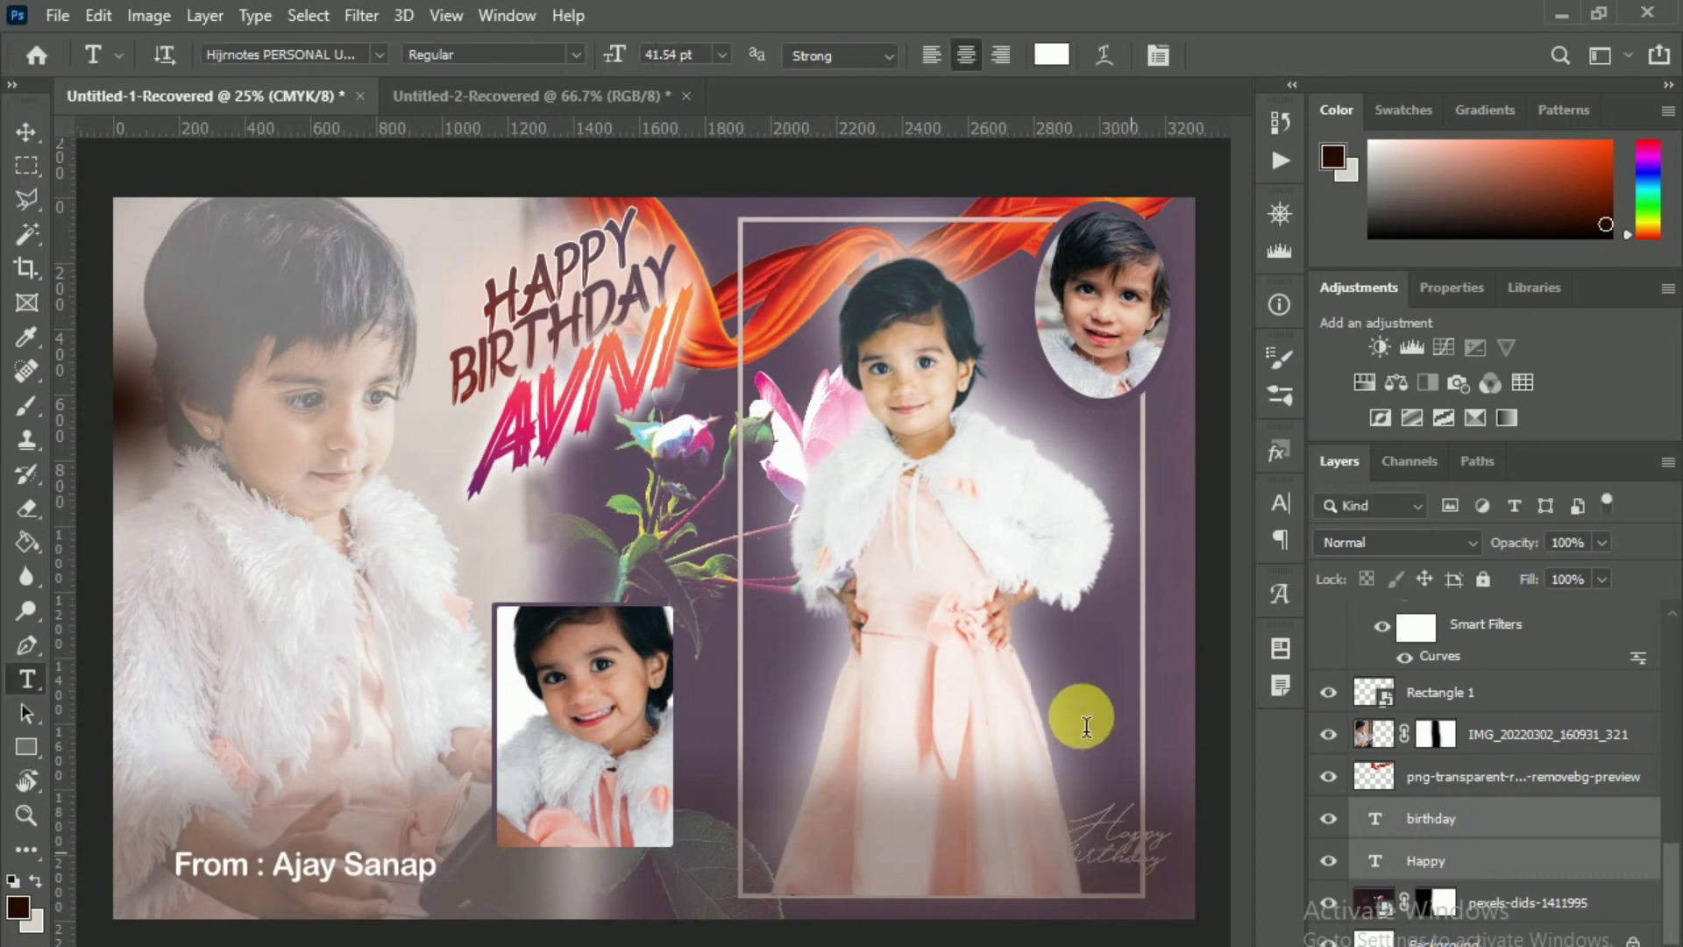
- Move the script Happy birthday up beside the girl's dress and scale it to 75.67%
click(26, 132)
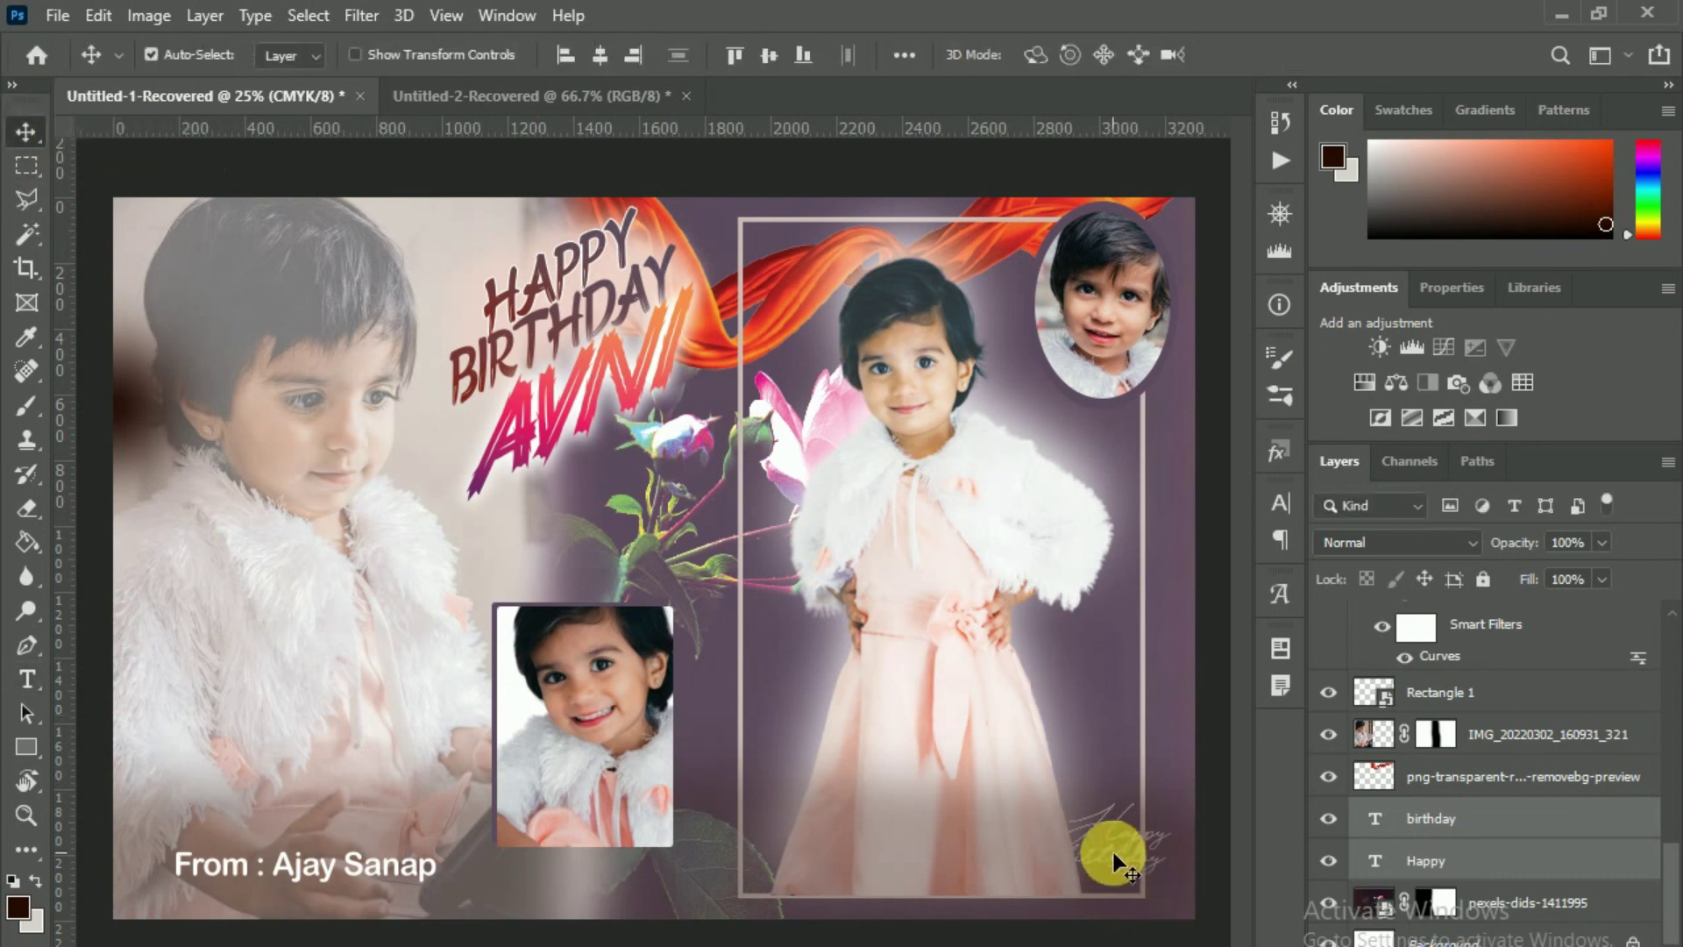
key(ctrl+t)
drag(1119, 829, 1096, 650)
drag(1148, 703, 1140, 689)
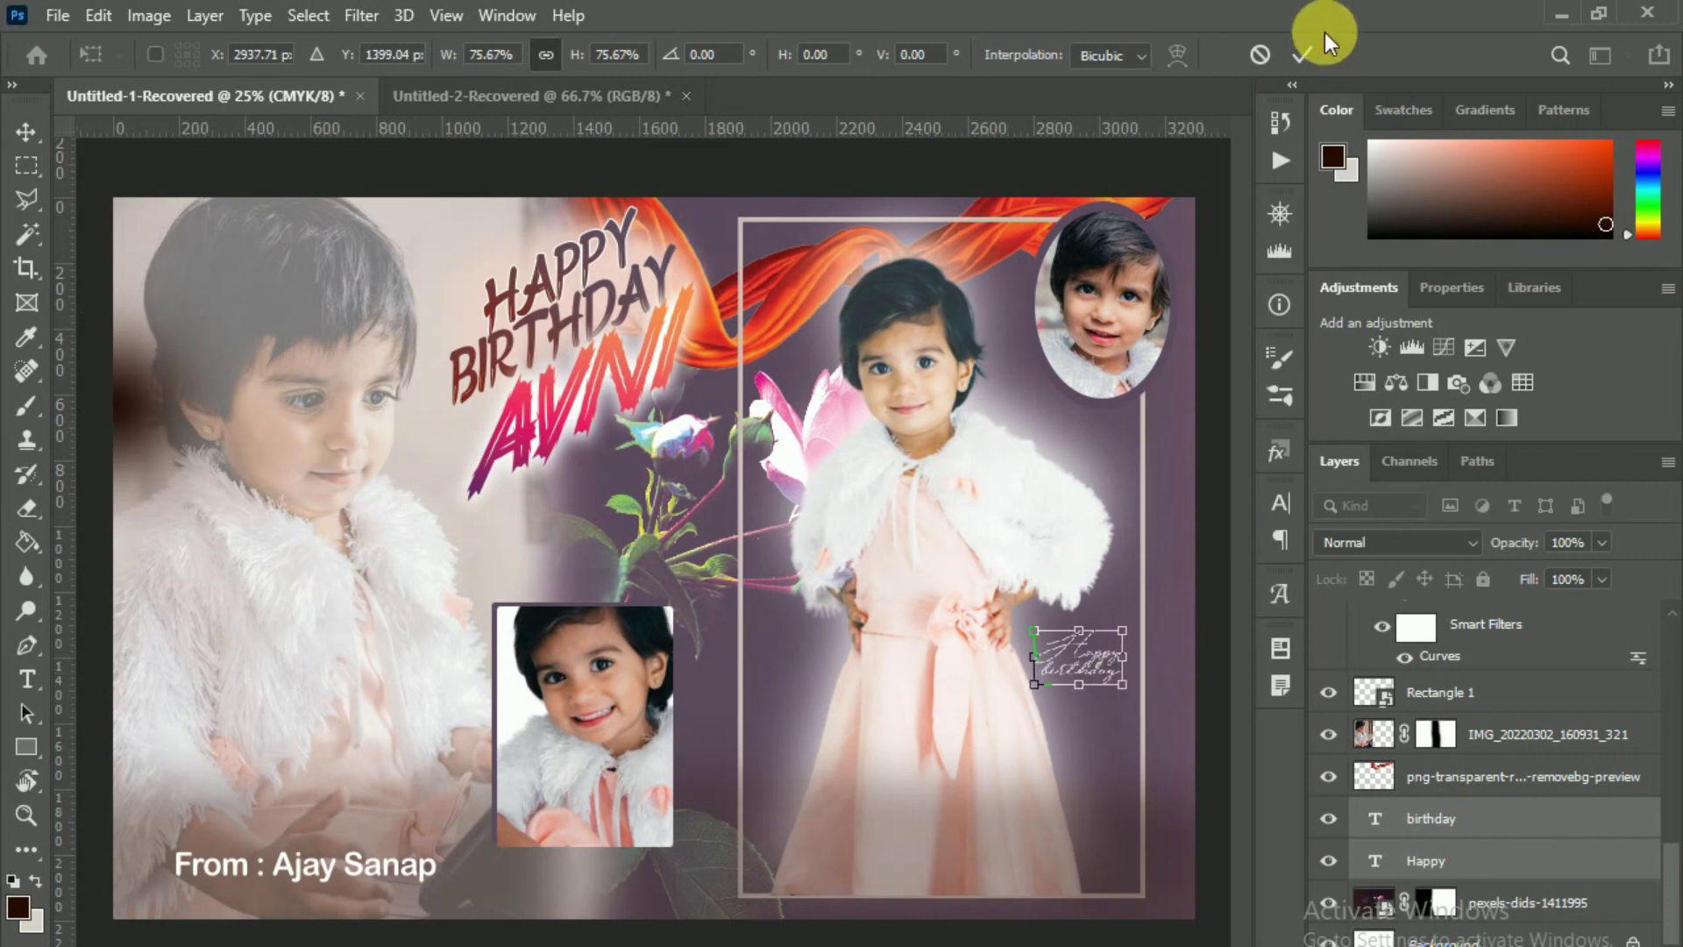
click(1302, 54)
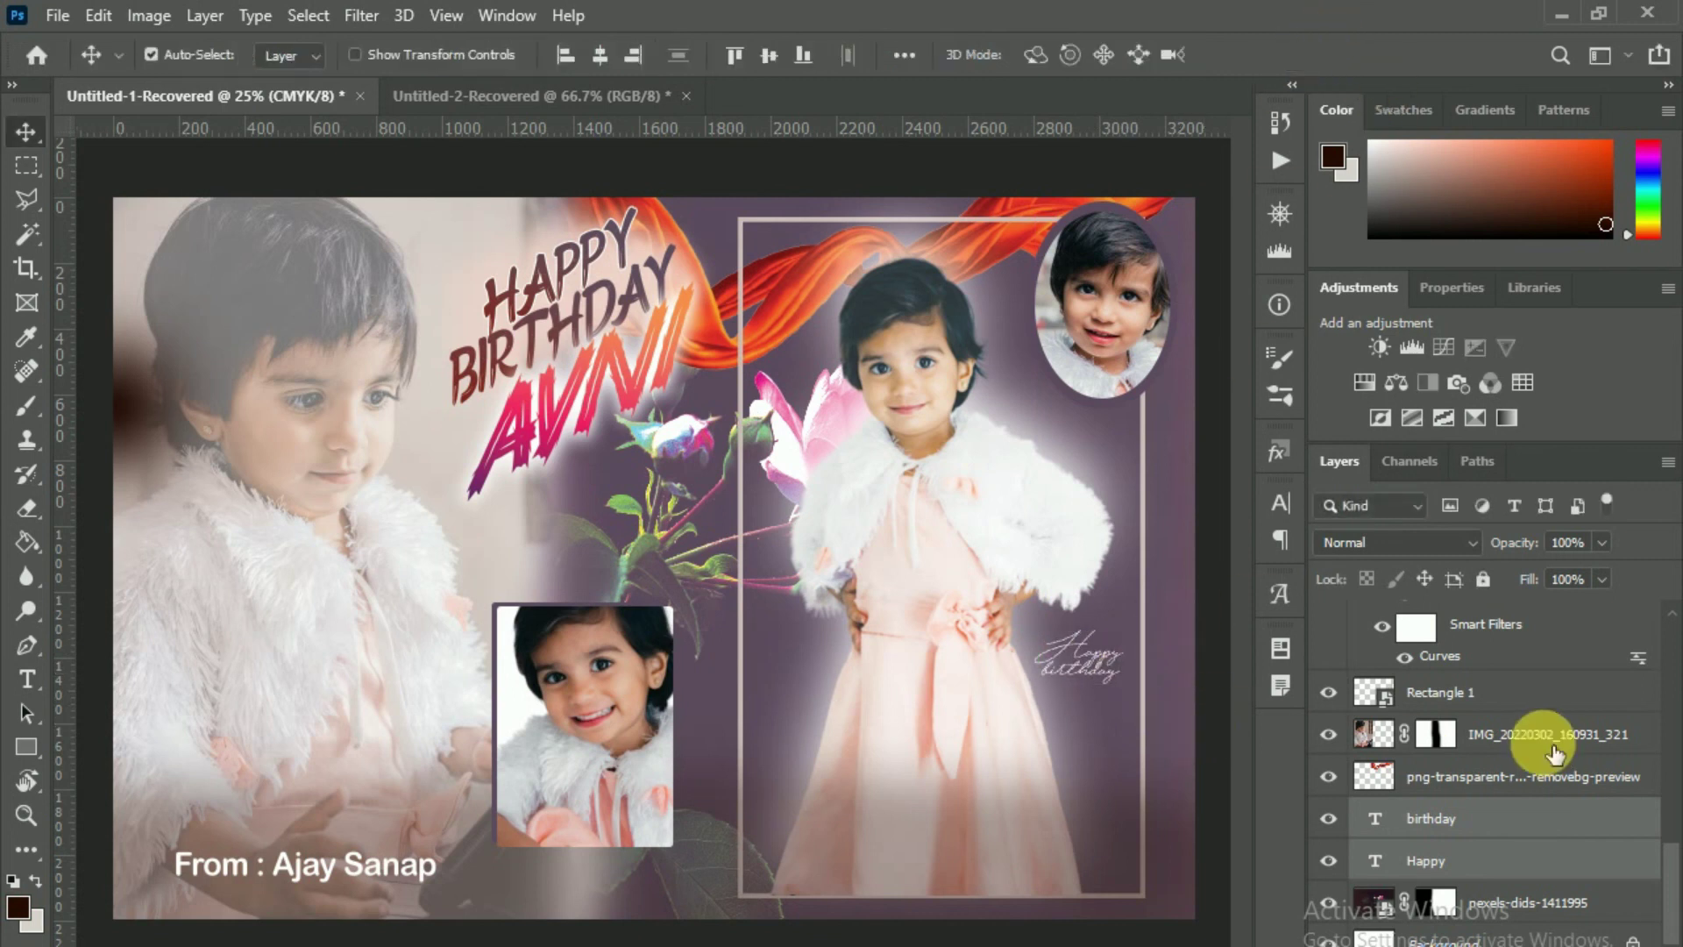
- Colour the sender's name in the From credit line bright yellow #ffe400
scroll(1554, 754, up, 5)
scroll(1526, 727, up, 5)
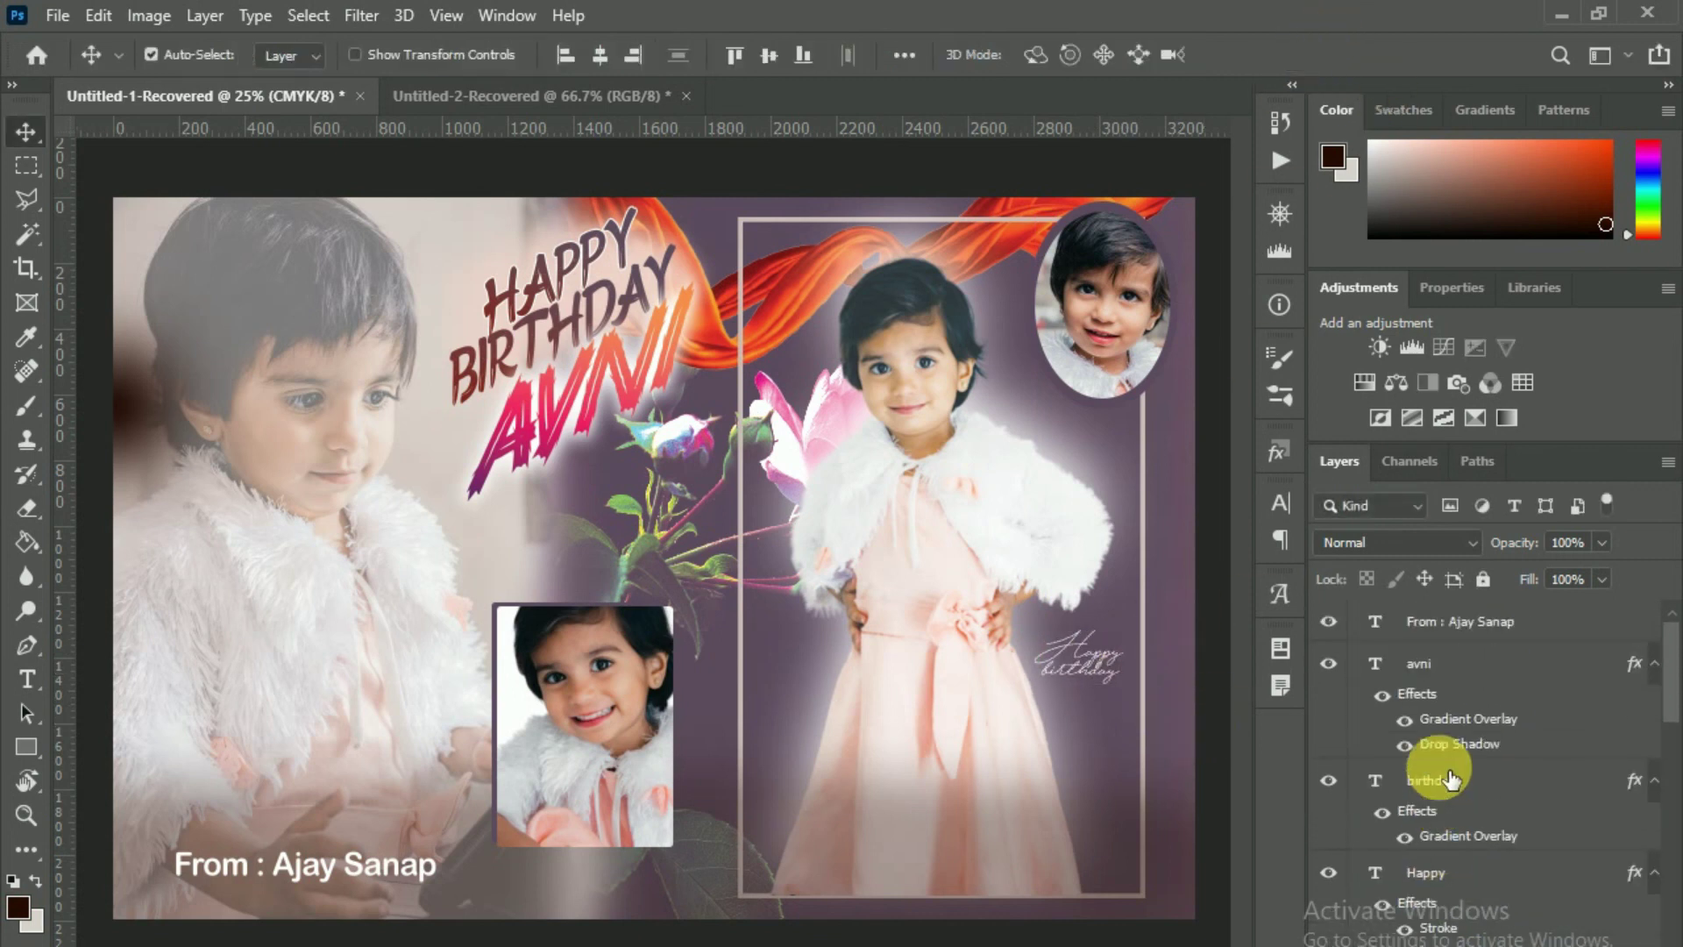
click(1447, 623)
click(26, 679)
drag(280, 874, 495, 873)
click(1049, 54)
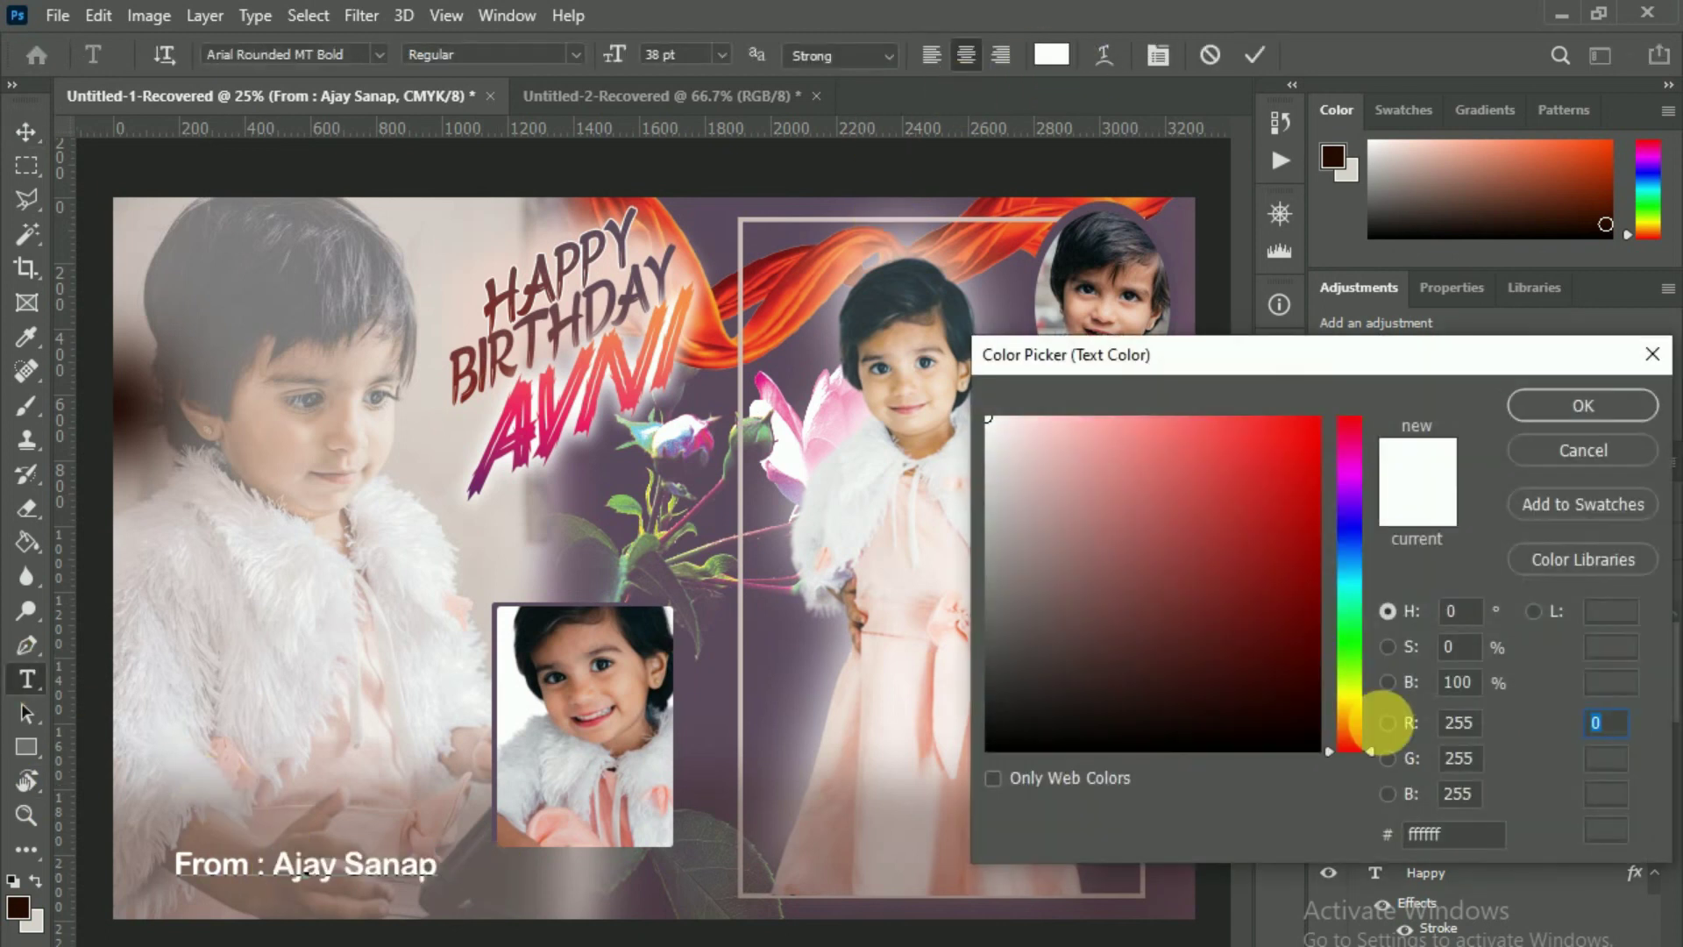
drag(1384, 721, 1353, 699)
drag(1276, 464, 1377, 412)
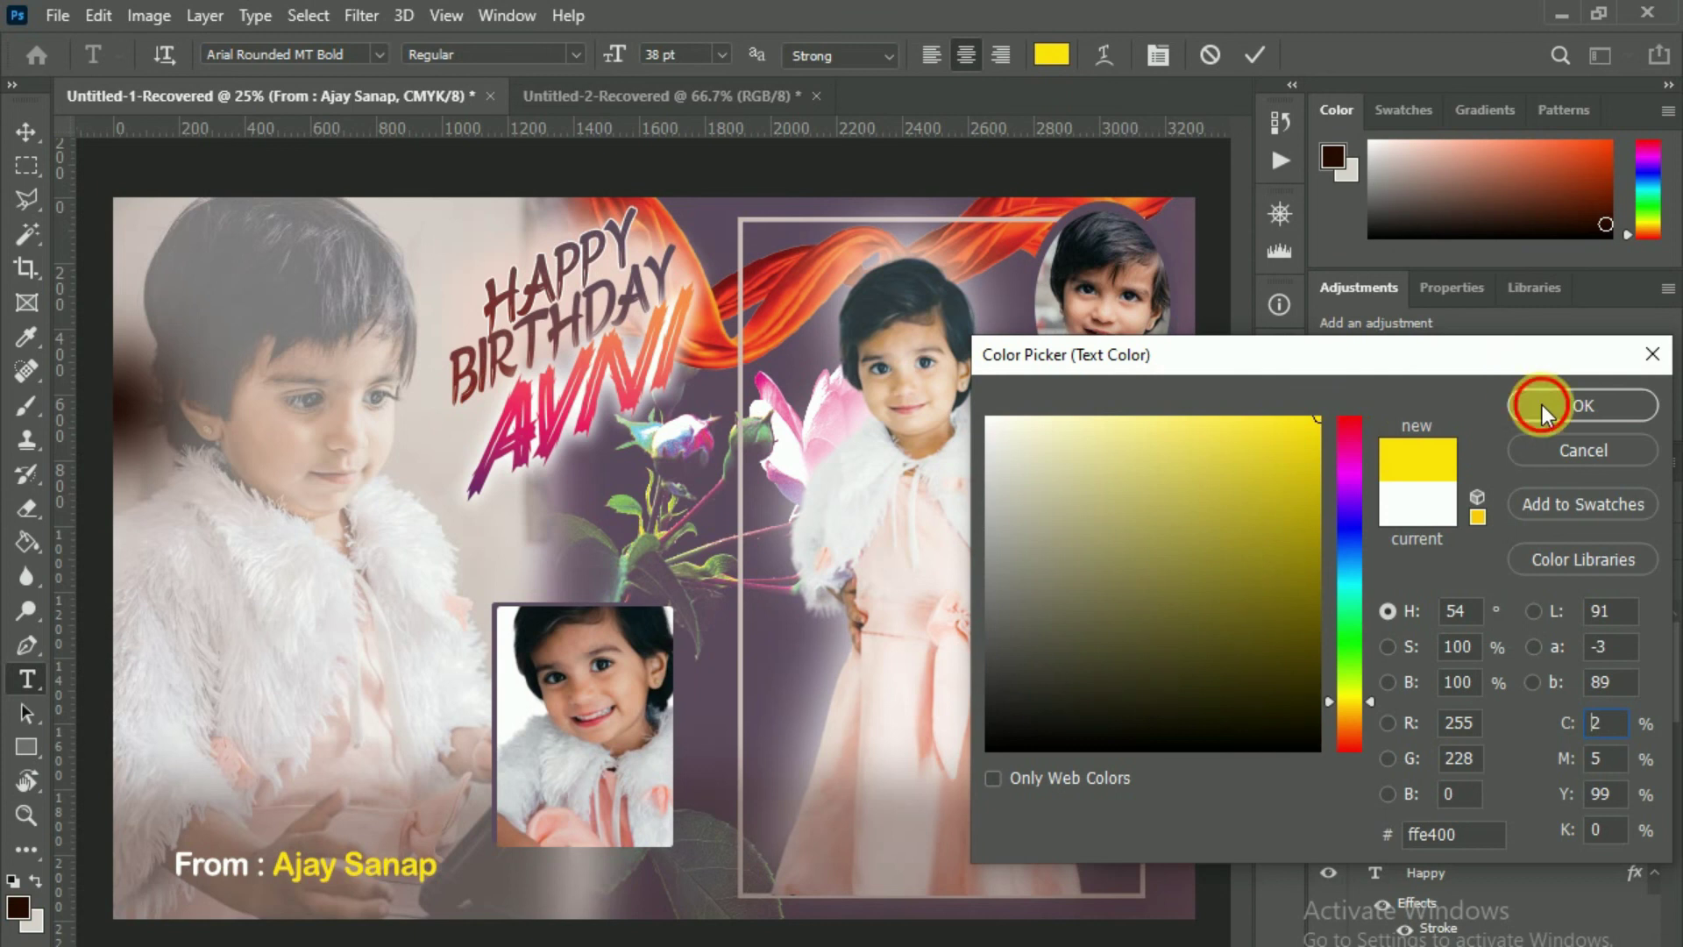
click(1543, 405)
click(25, 131)
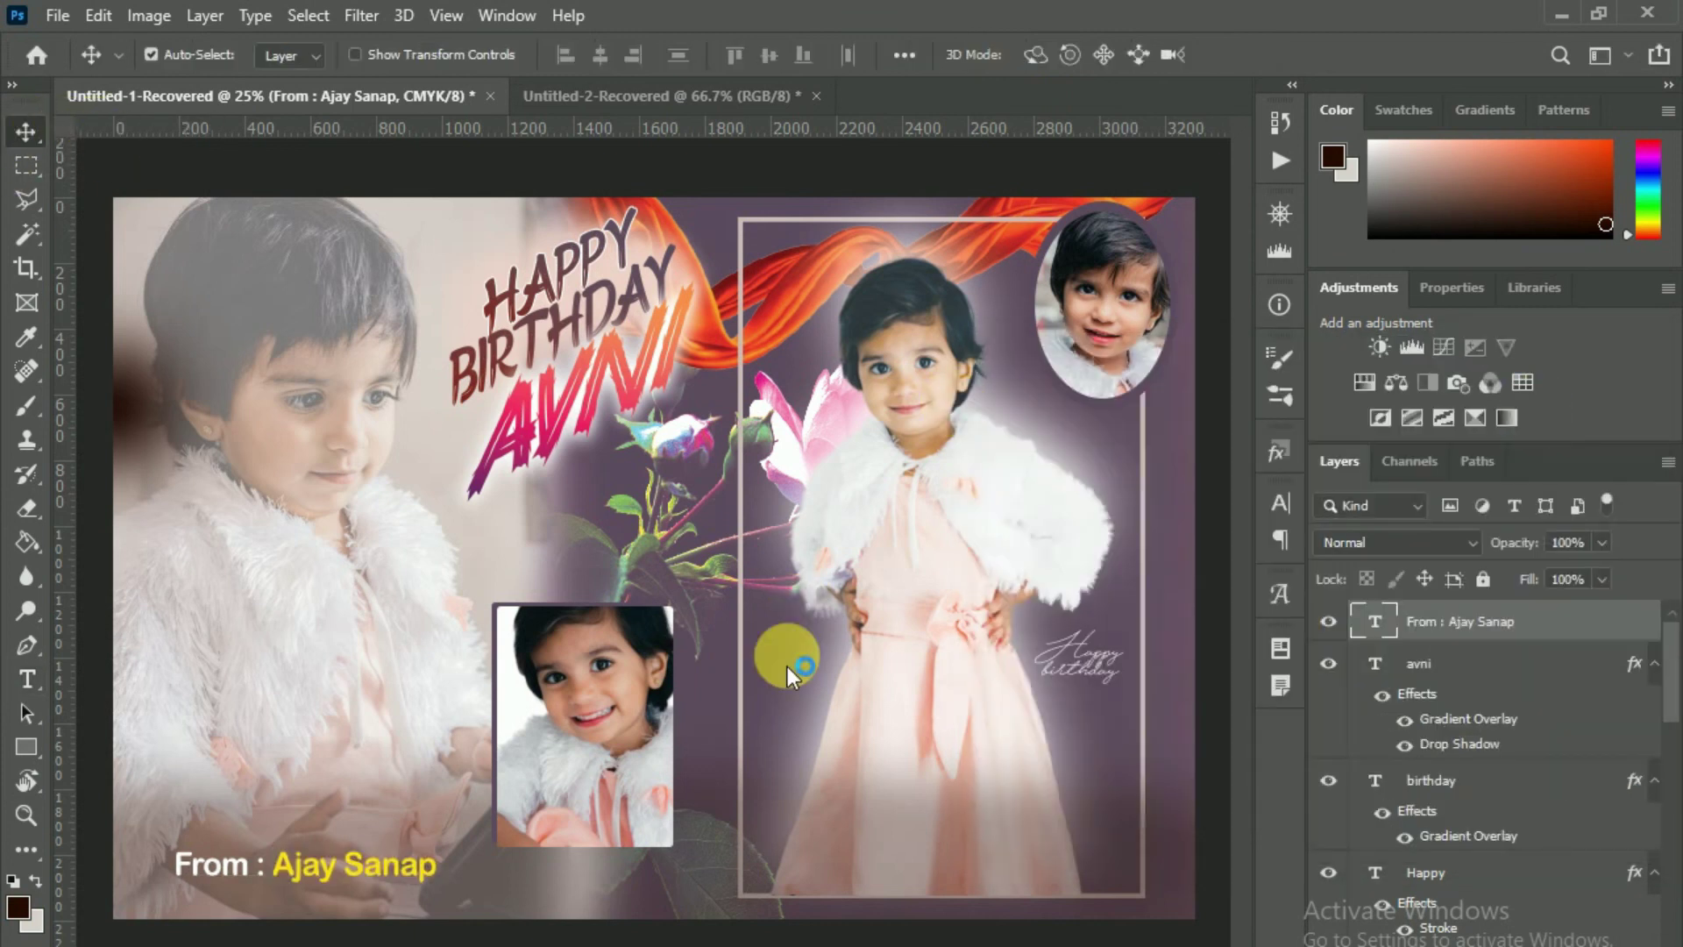